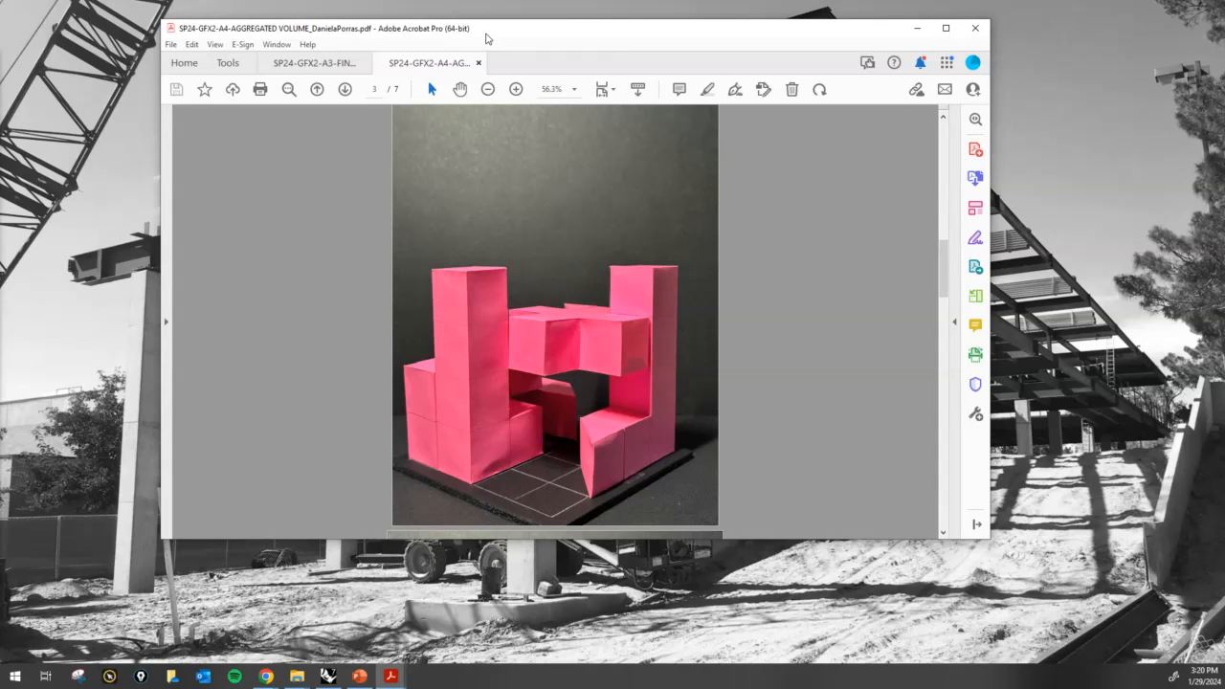
Reposition the PDF window and make it narrower and taller
left_click_drag(563, 34, 527, 36)
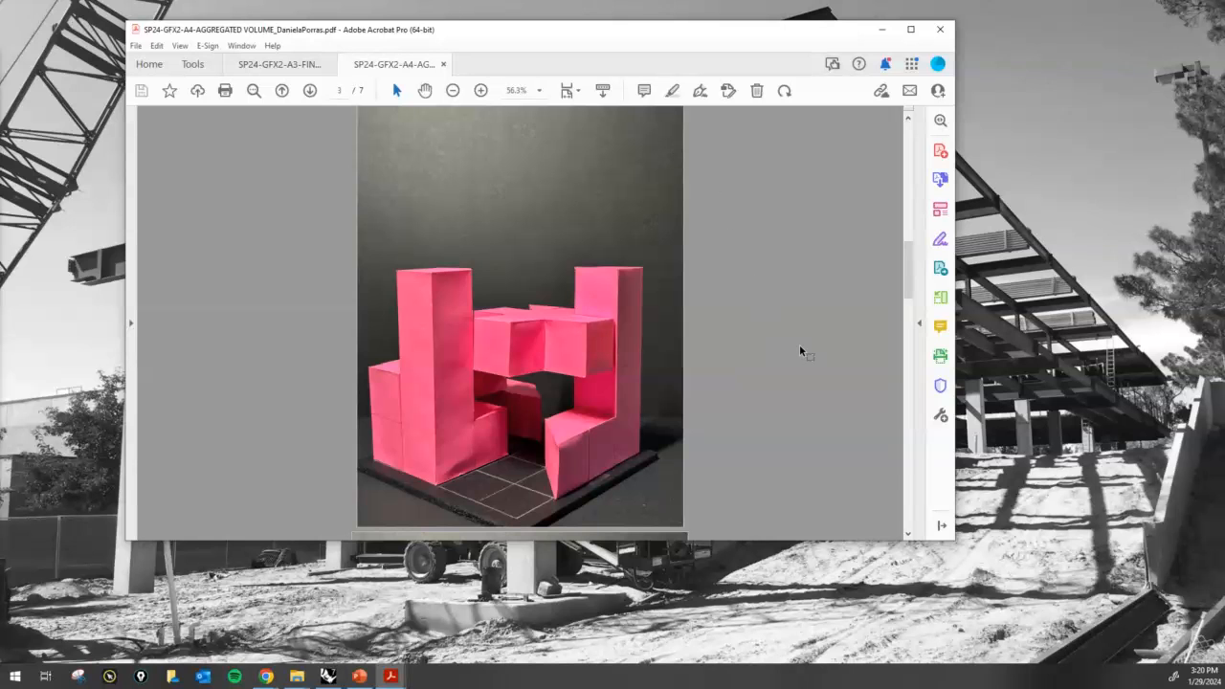
left_click_drag(952, 541, 804, 601)
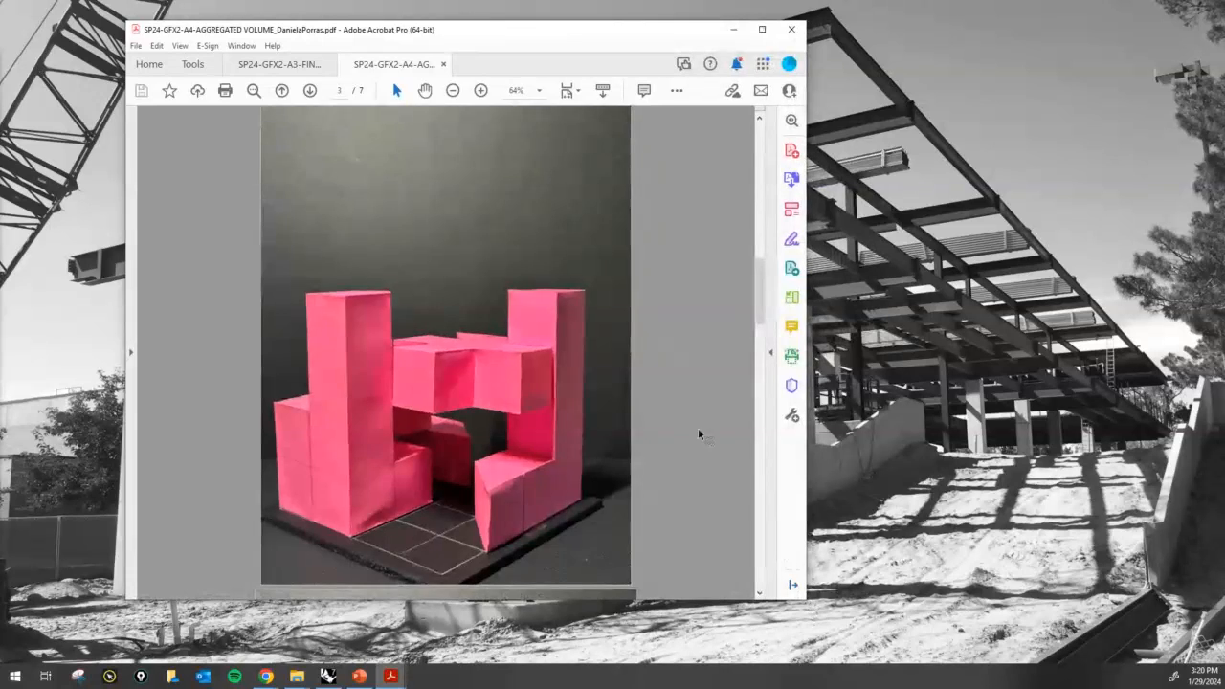
Examine the aggregated volume photos through the last page and return to the top-view photo on page 1
scroll(539, 330, "down", 6)
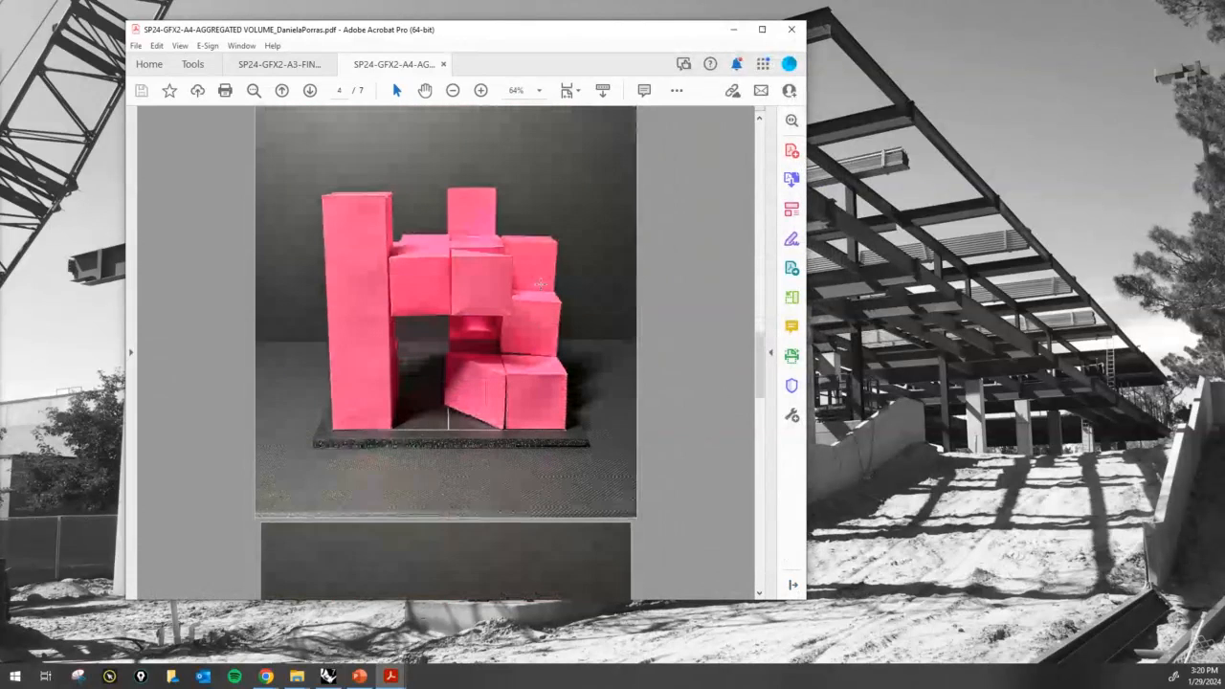
scroll(538, 318, "down", 5)
scroll(547, 304, "down", 4)
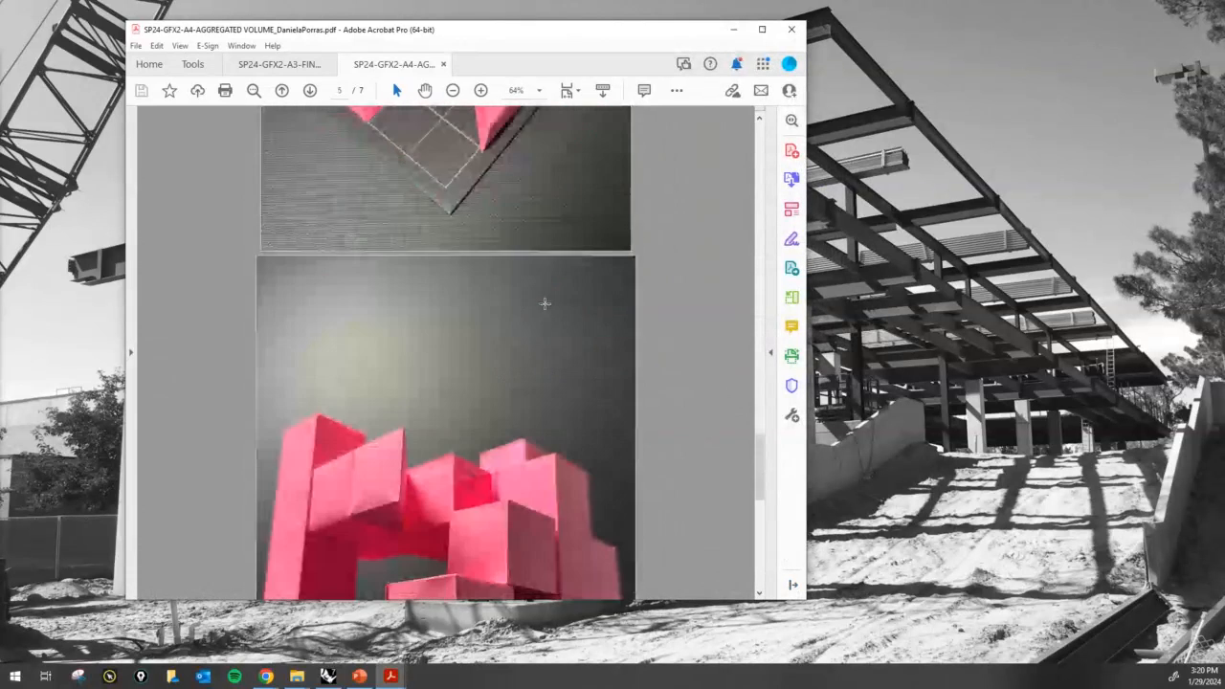
scroll(539, 323, "down", 2)
scroll(538, 323, "down", 3)
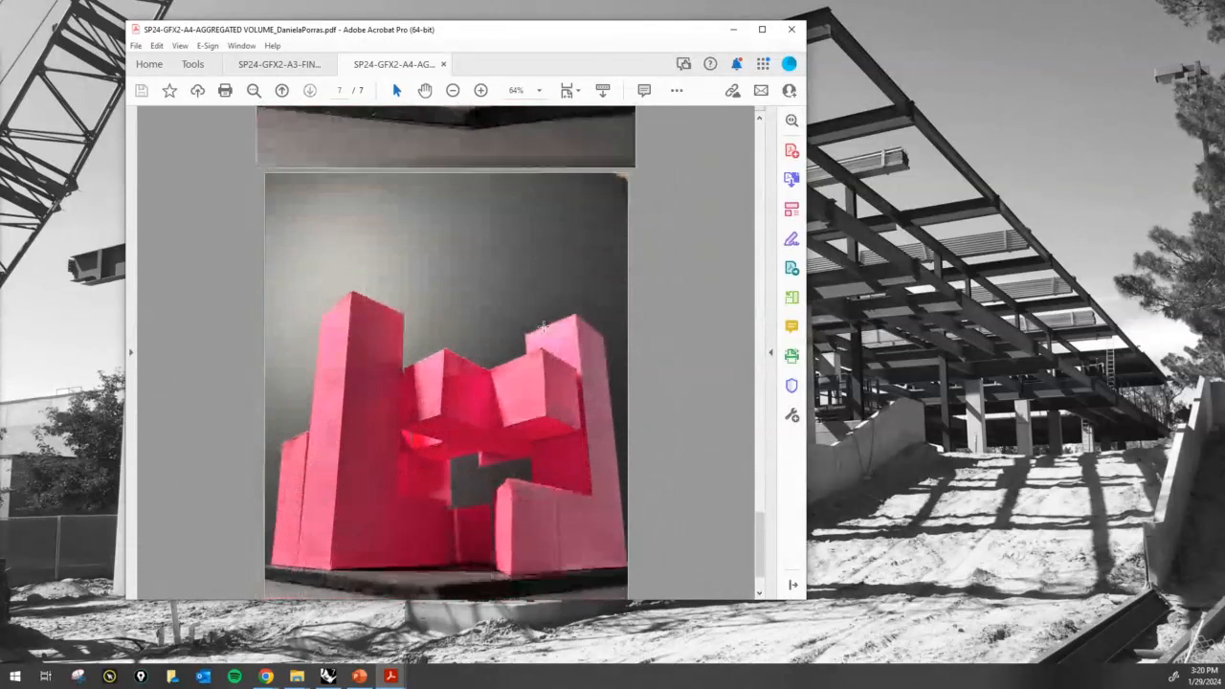
scroll(534, 333, "up", 10)
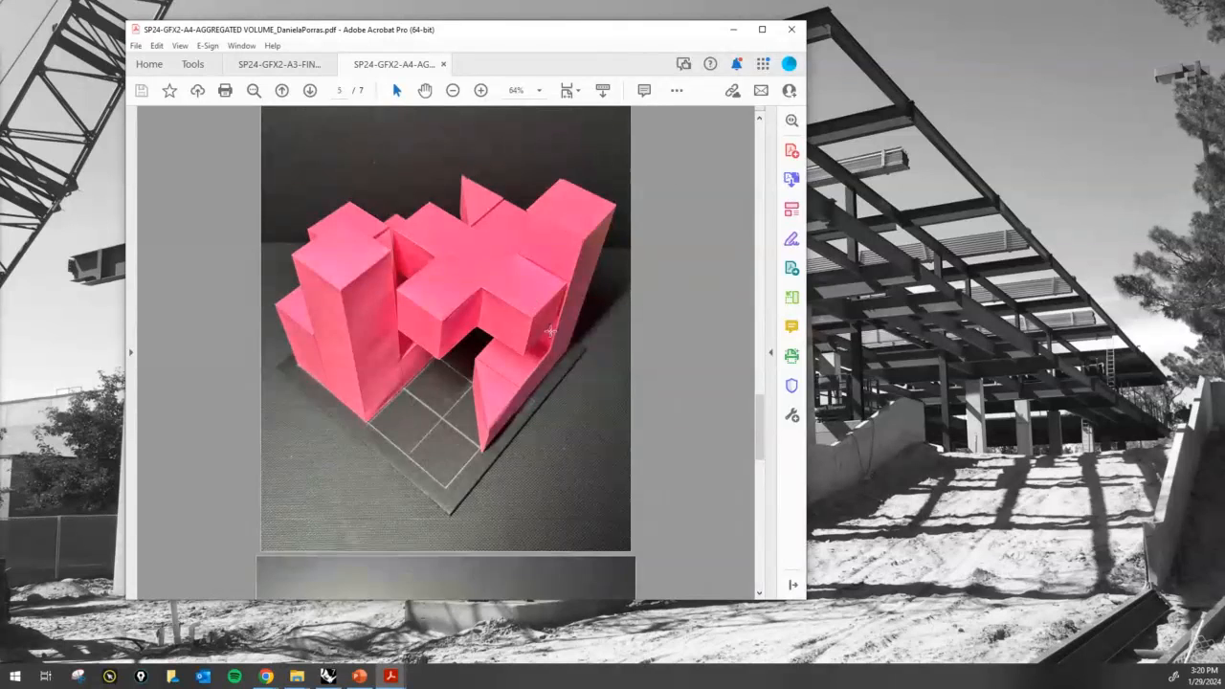
scroll(541, 325, "up", 5)
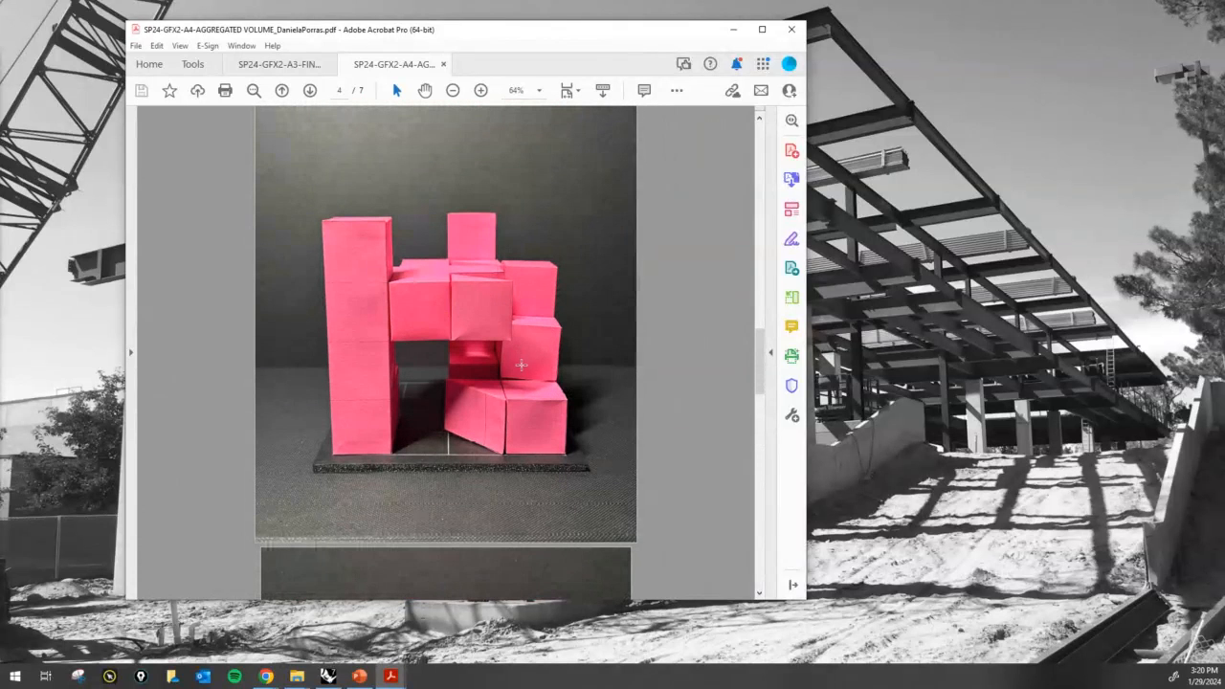
scroll(522, 365, "up", 10)
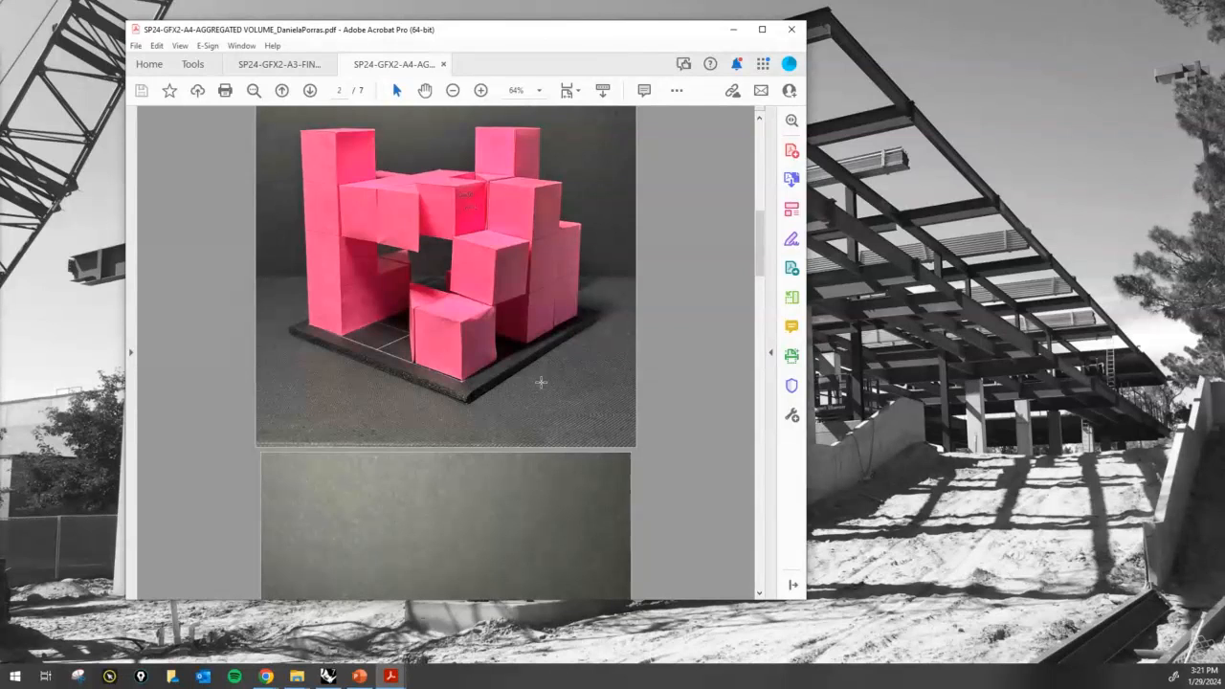
scroll(543, 366, "up", 6)
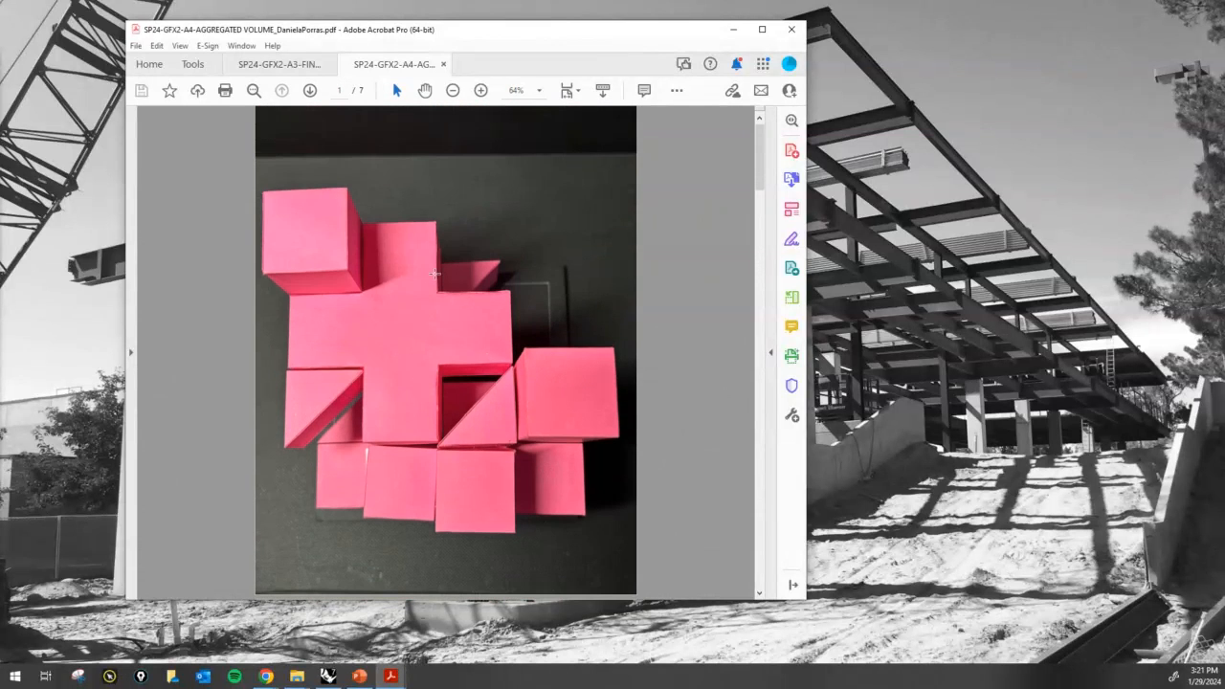
Compare the cross-shaped solid on page 11 of the final set of solids PDF with the aggregated volume's top view
left_click(287, 64)
scroll(647, 403, "down", 1)
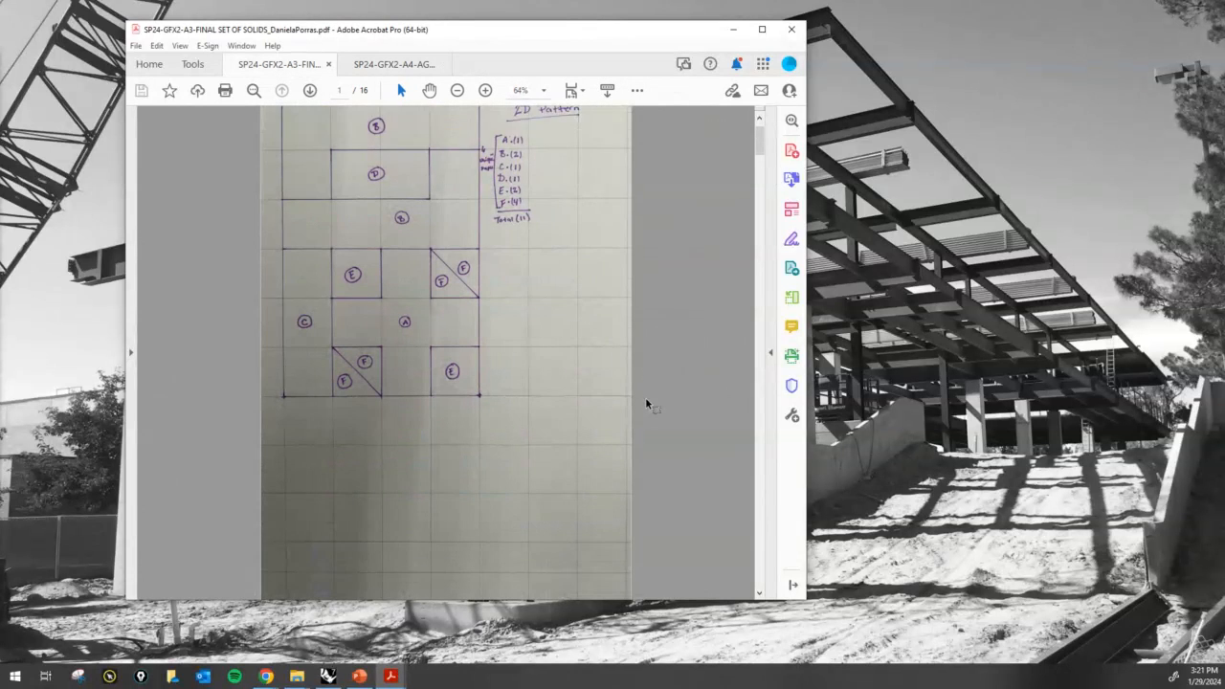
scroll(646, 399, "down", 3)
left_click_drag(760, 151, 749, 435)
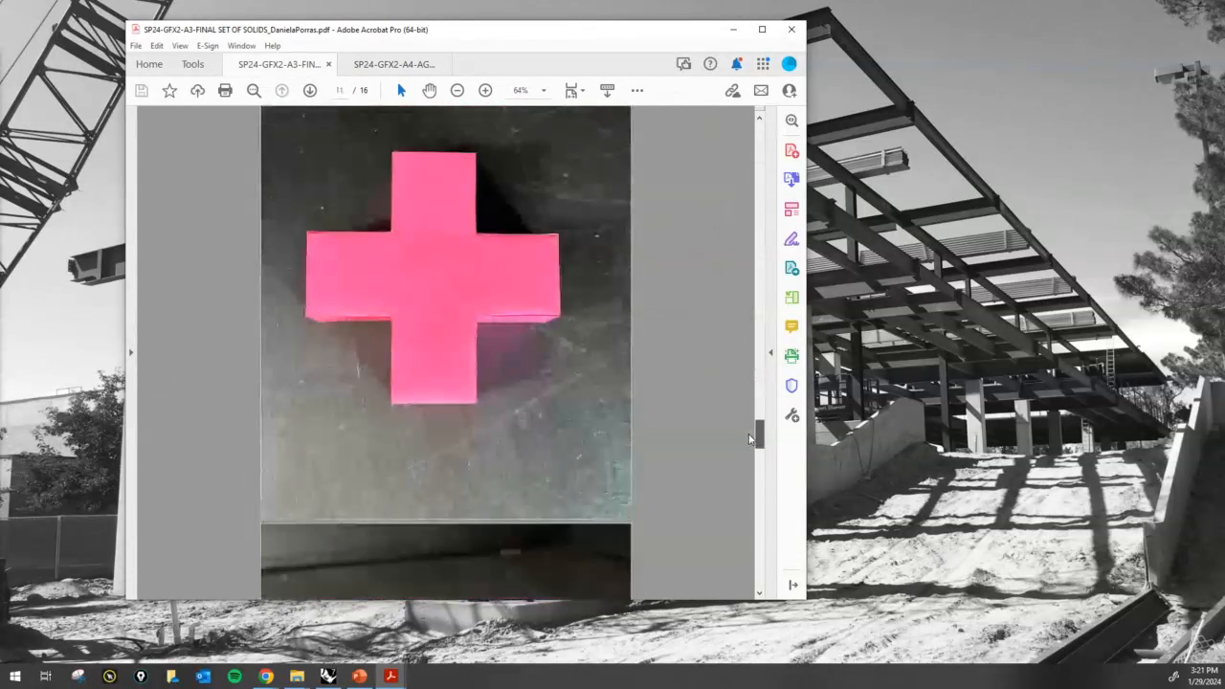
left_click(423, 65)
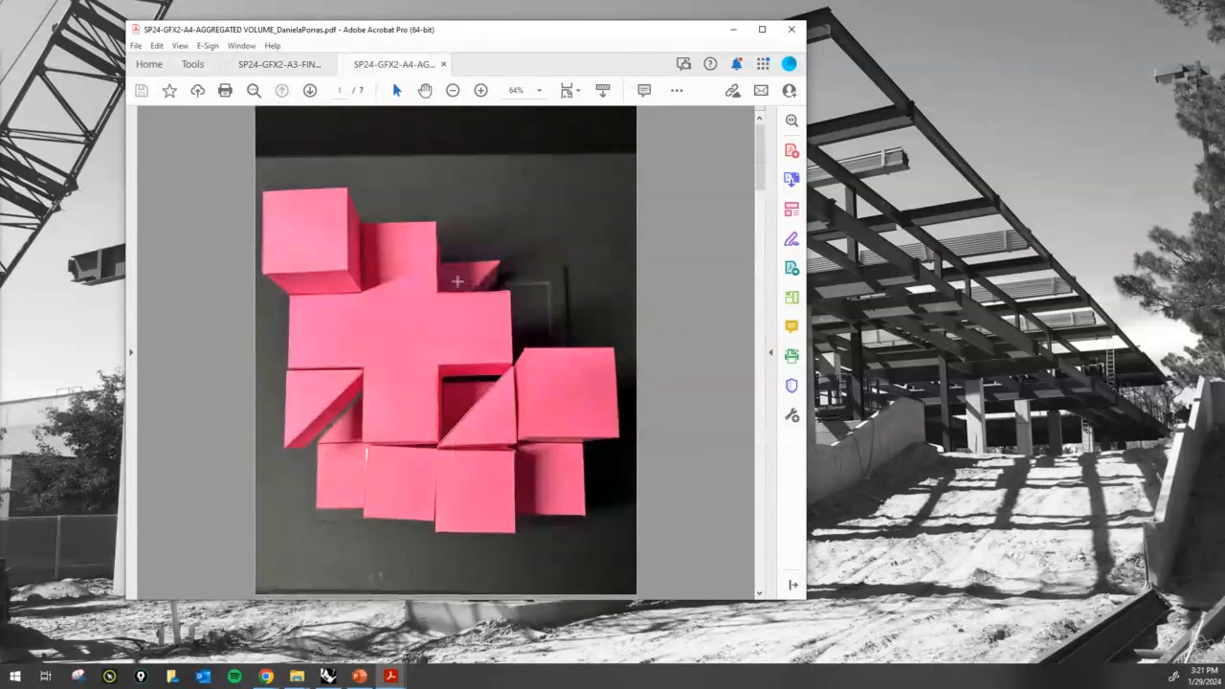
left_click(274, 65)
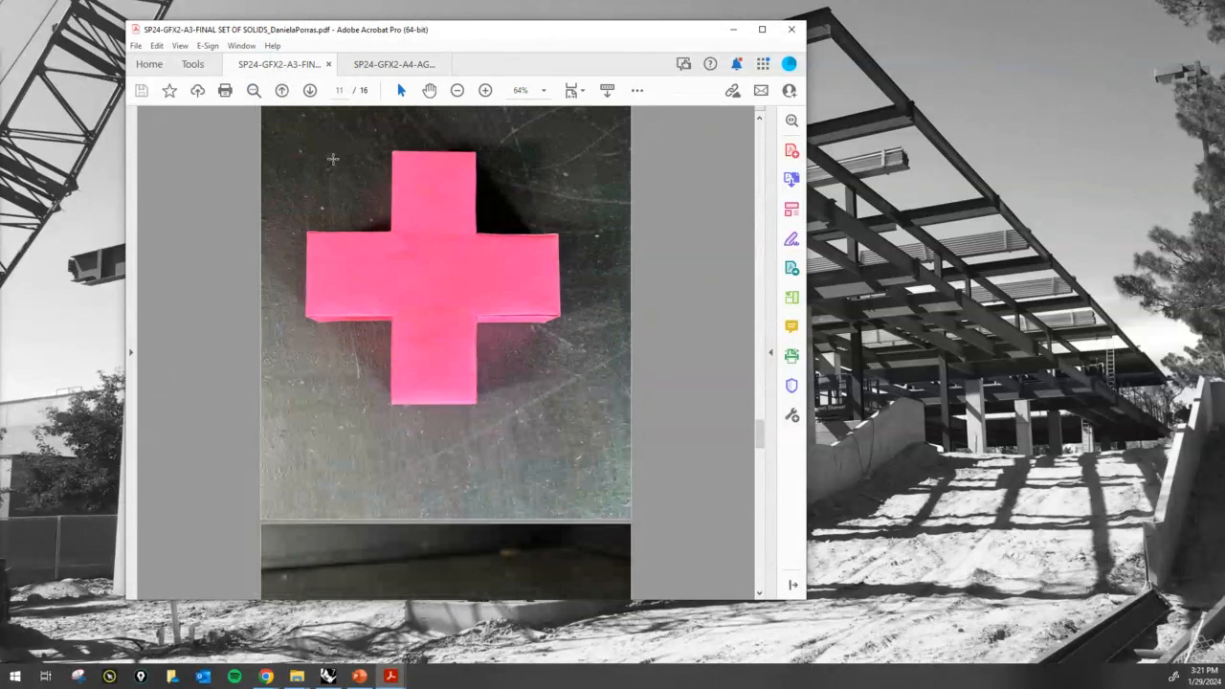
Examine the photos and isometric drawings in the final set of solids, going back to the 2D pattern on page 1
scroll(438, 224, "down", 10)
scroll(439, 234, "down", 10)
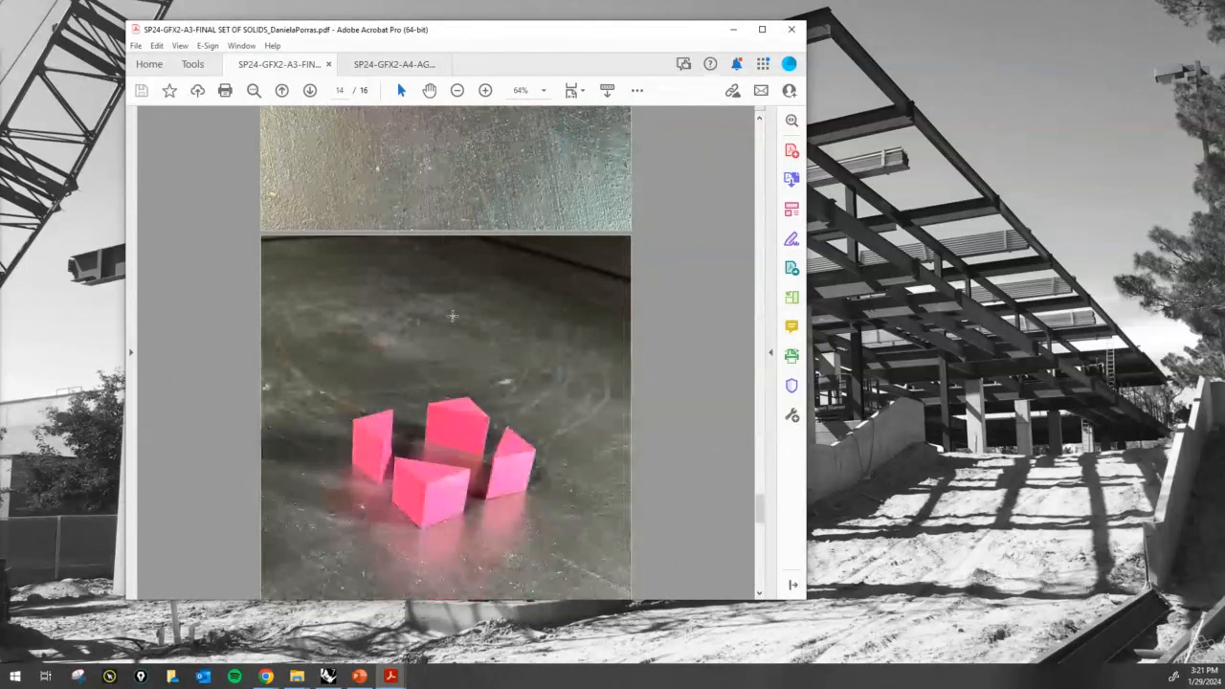
scroll(688, 490, "up", 5)
scroll(694, 478, "up", 15)
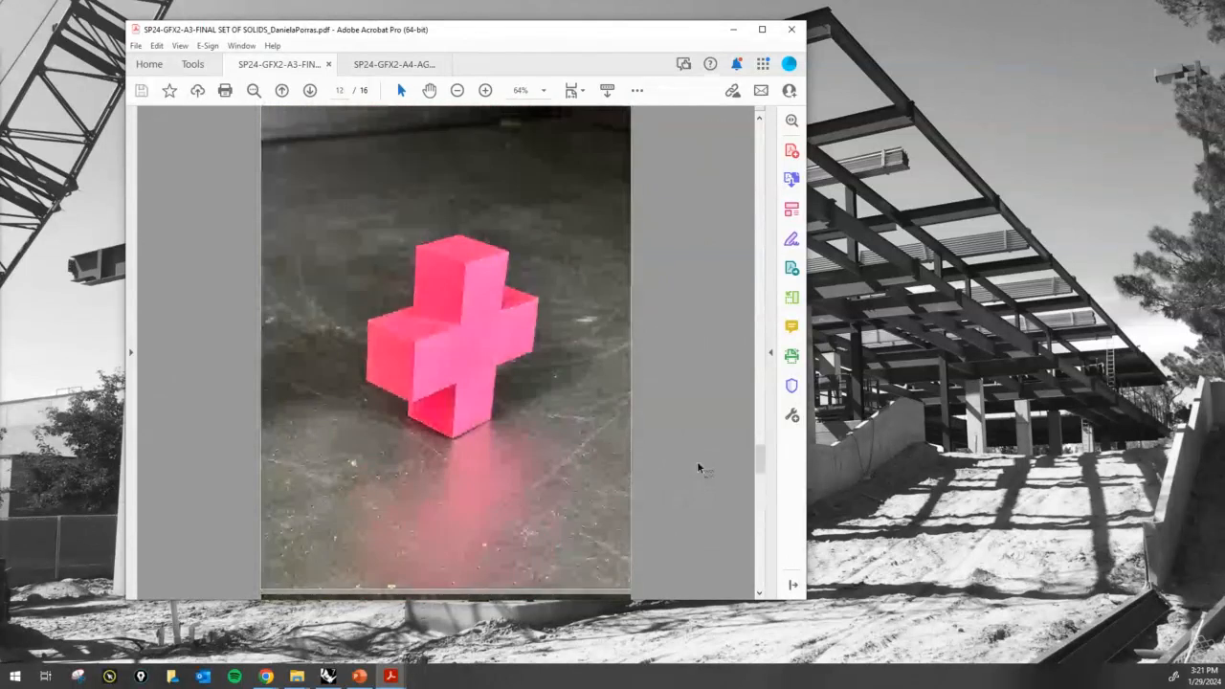
scroll(684, 418, "up", 12)
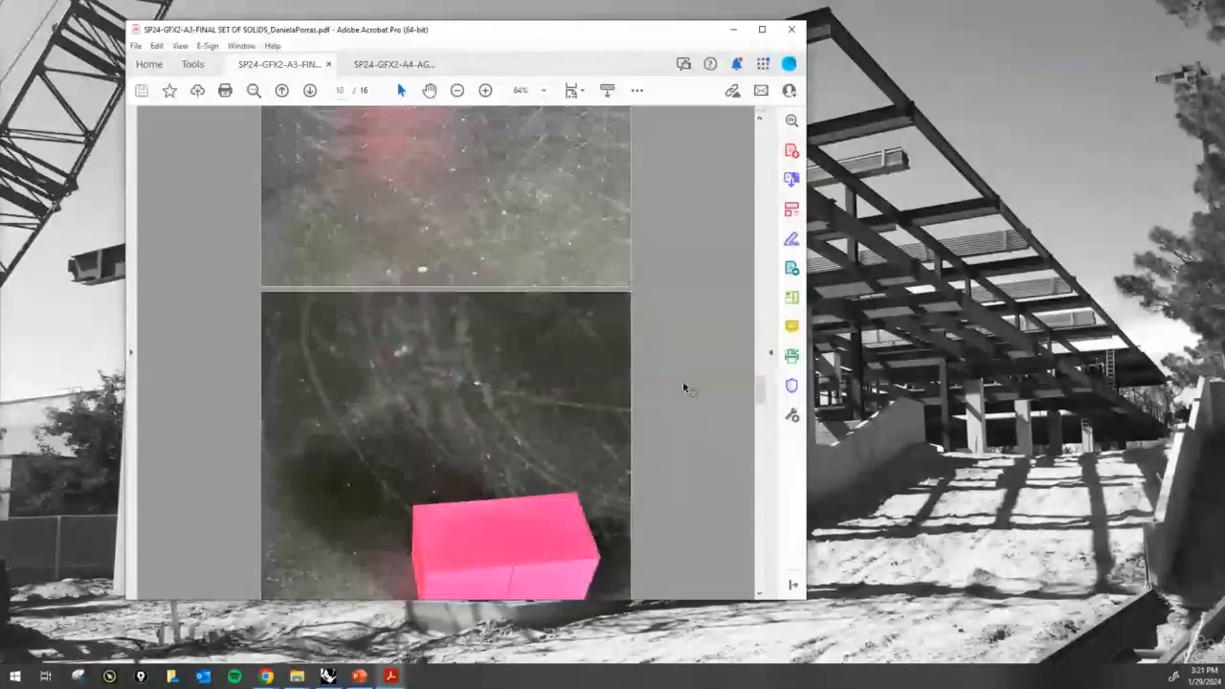
scroll(684, 365, "up", 8)
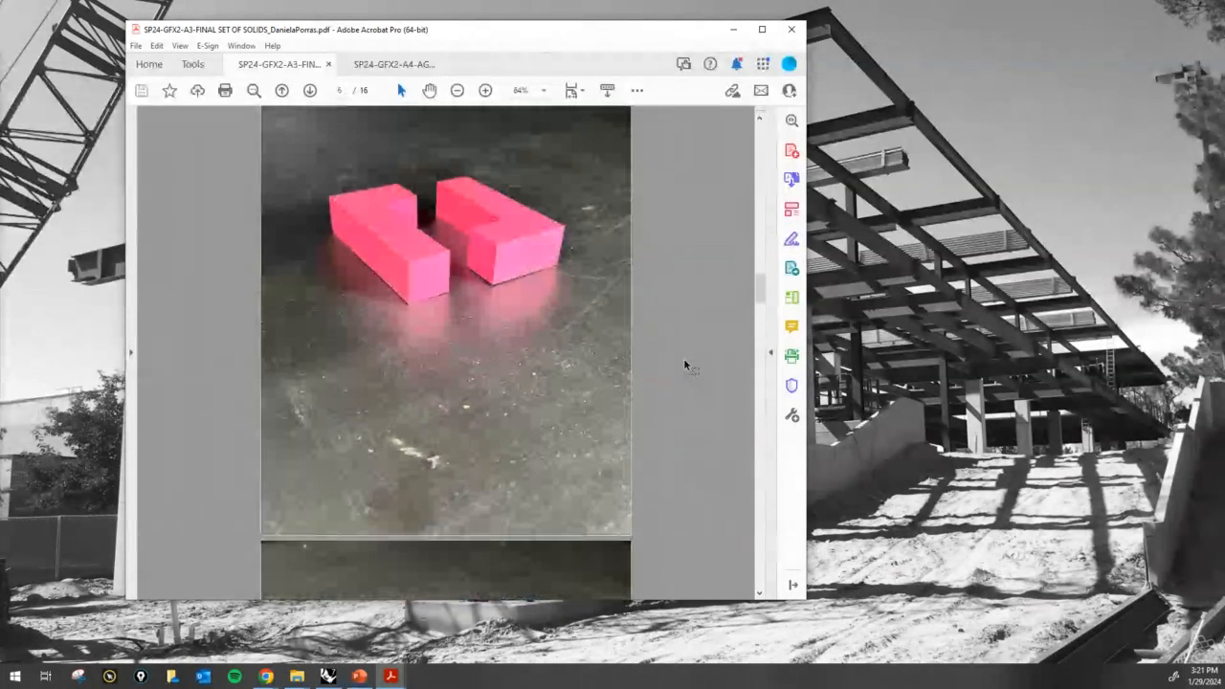
scroll(509, 435, "up", 5)
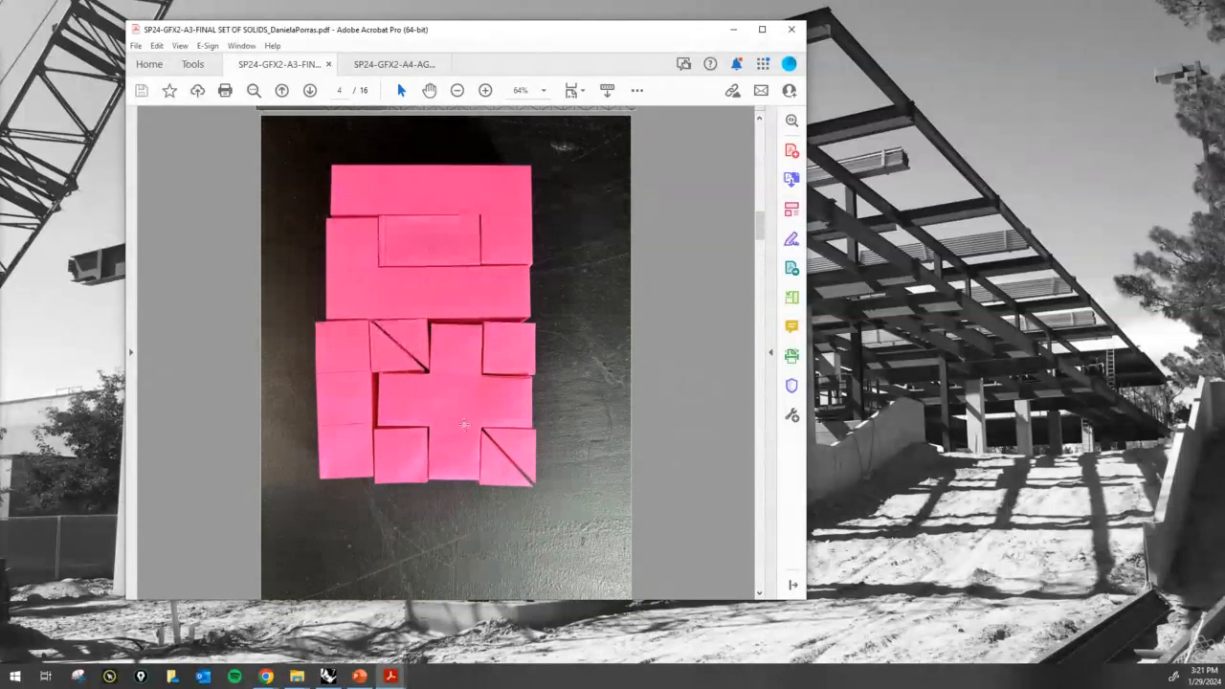
scroll(507, 447, "up", 4)
scroll(499, 397, "up", 3)
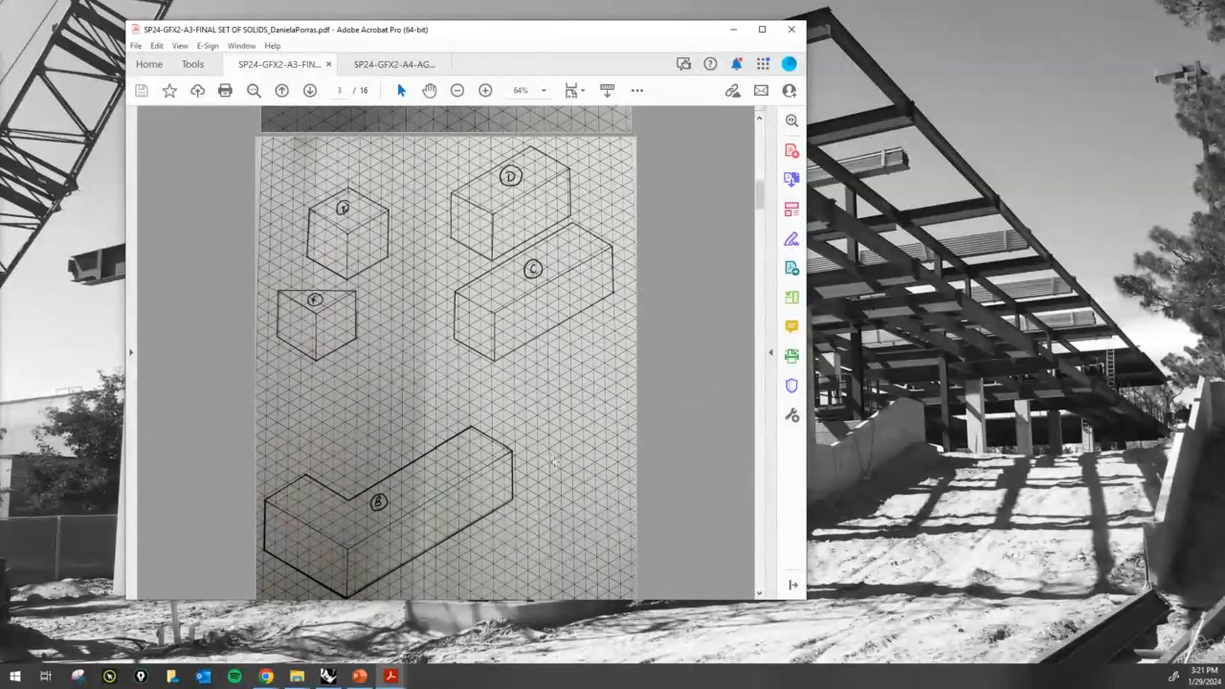
scroll(553, 462, "up", 15)
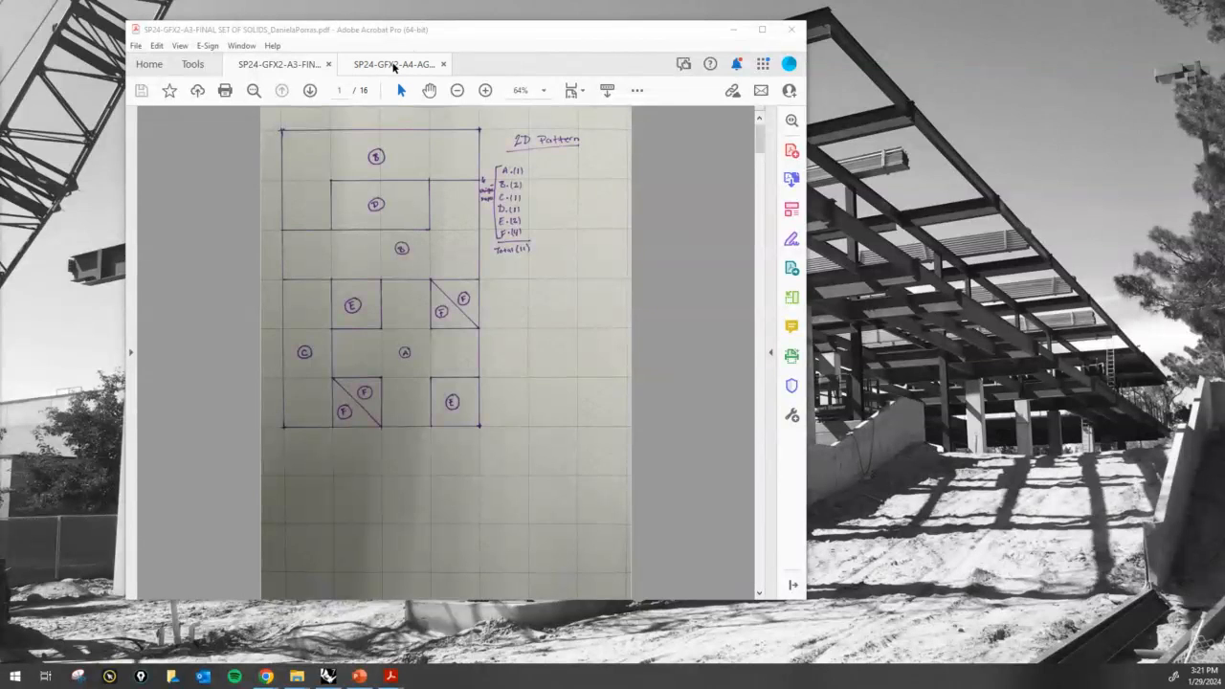
Review the isometric drawings of solids A to F and the following photos of the assembled pattern and L-shaped solids
scroll(488, 331, "down", 15)
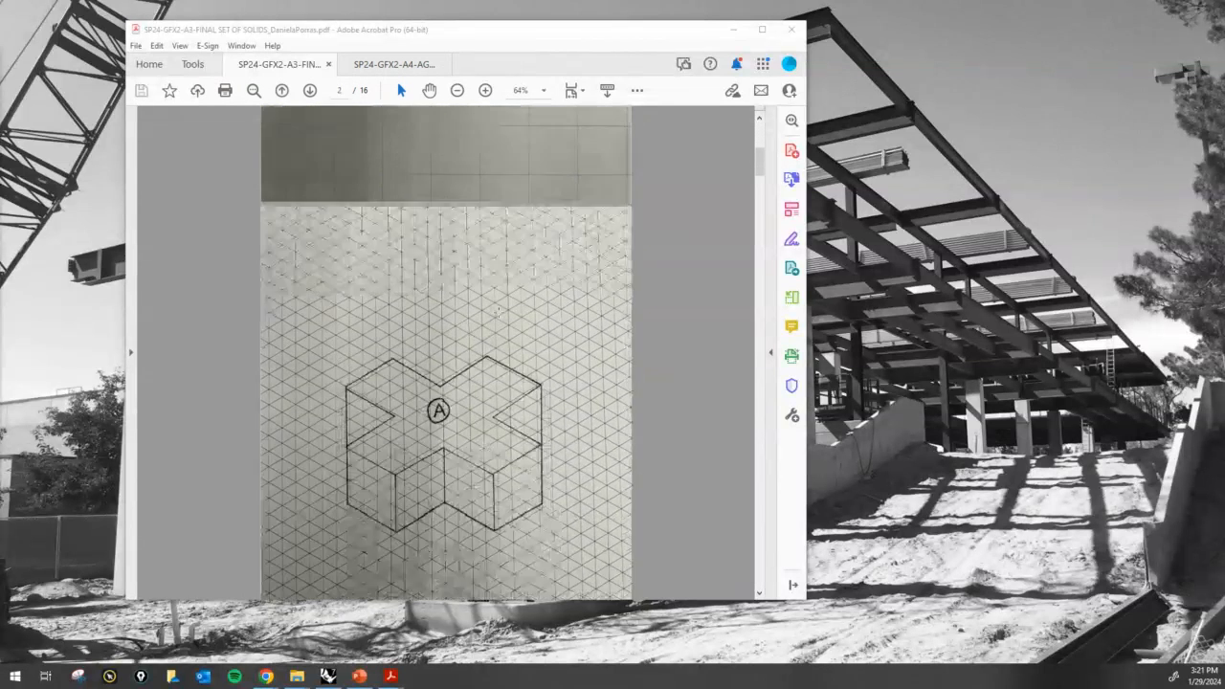
scroll(500, 336, "down", 3)
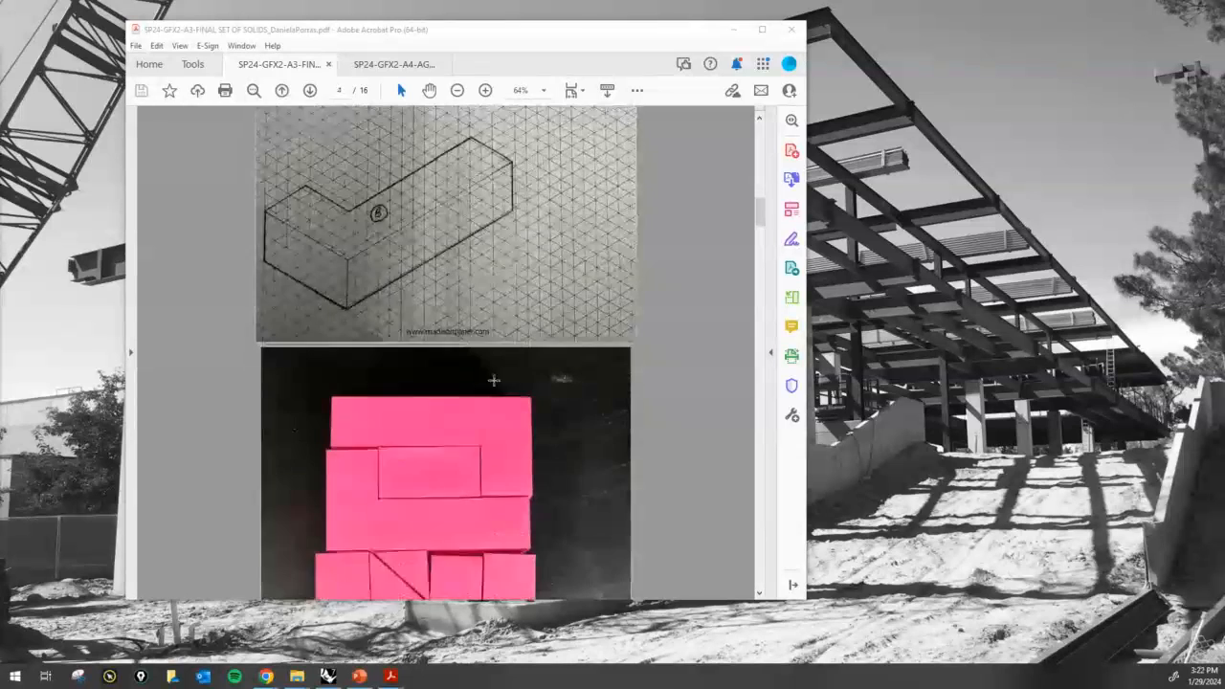
scroll(496, 374, "up", 8)
scroll(499, 372, "down", 8)
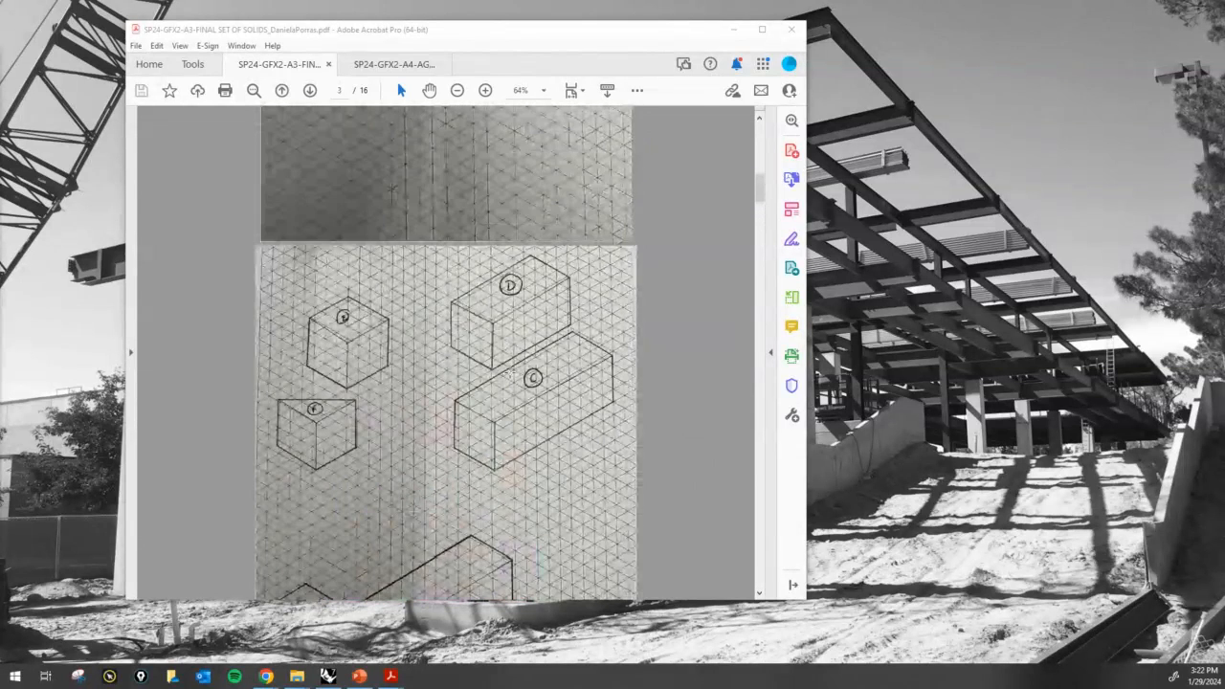
scroll(504, 296, "down", 4)
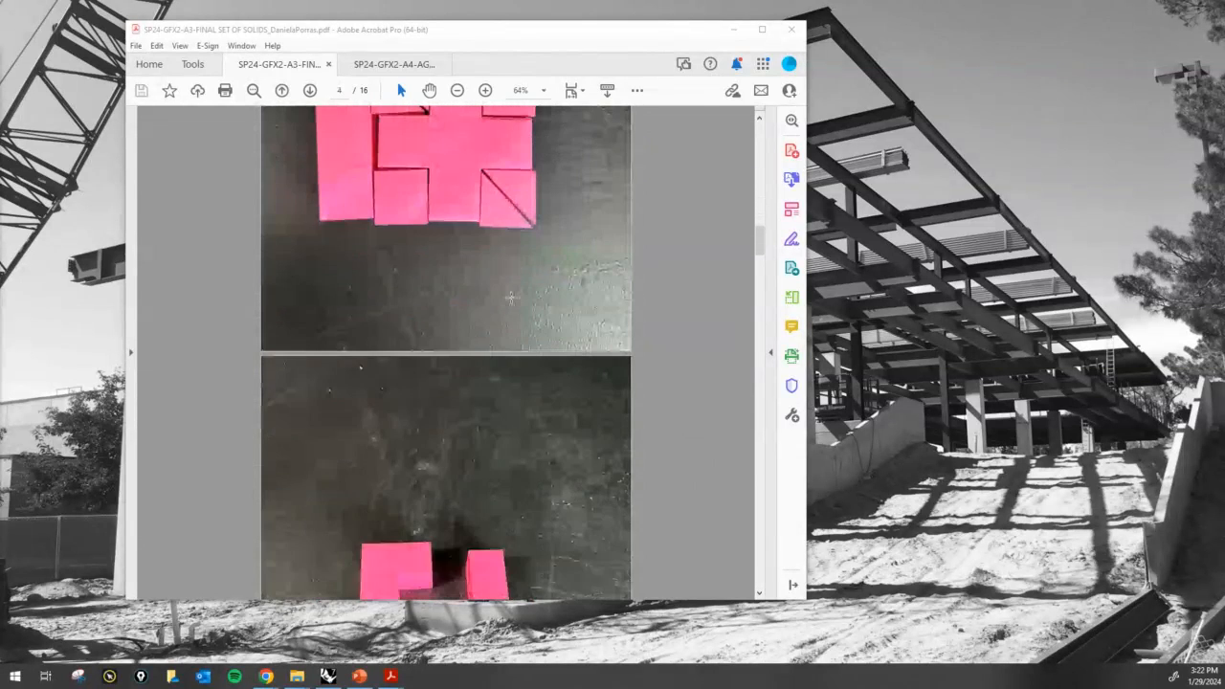
scroll(494, 293, "down", 4)
Switch to the aggregated volume PDF, examine its model photos to the end, and return to the page 3 view
left_click(394, 64)
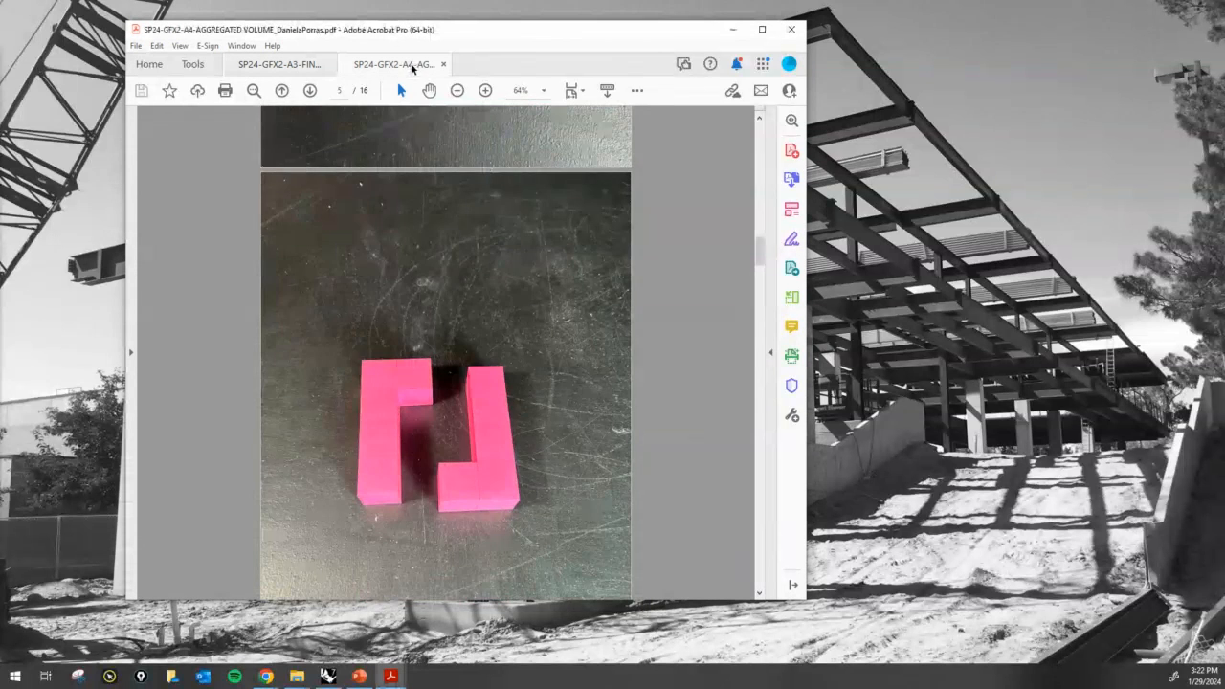
scroll(553, 356, "down", 5)
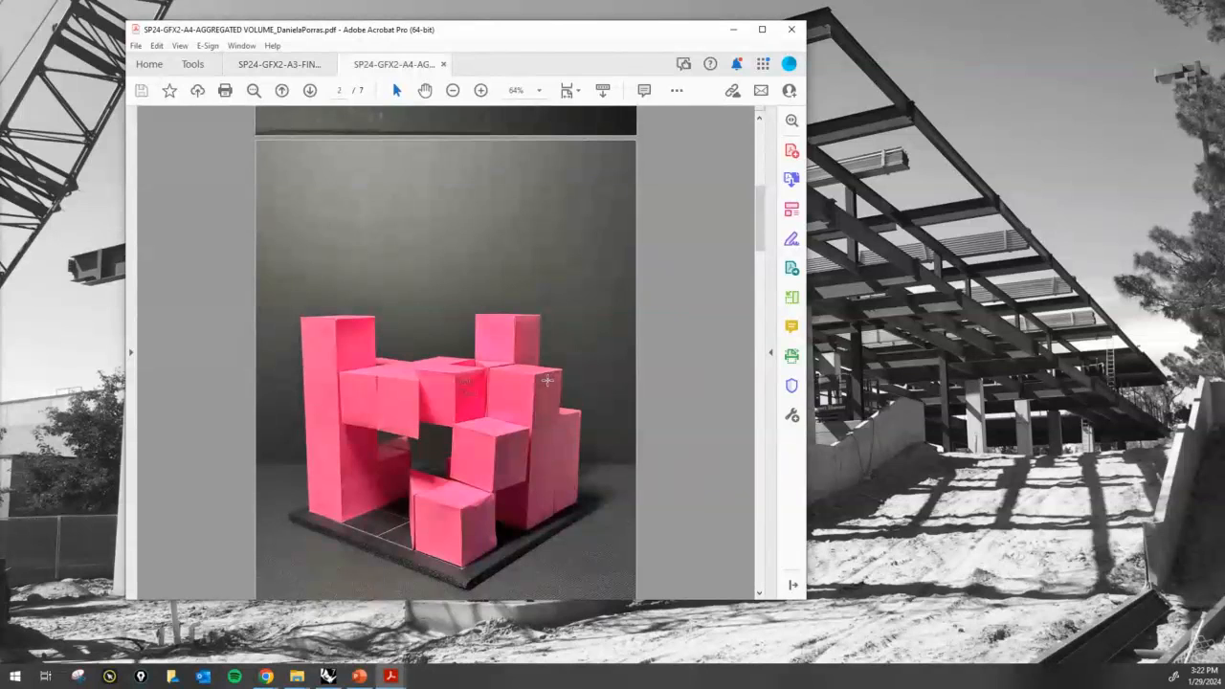
scroll(548, 380, "down", 5)
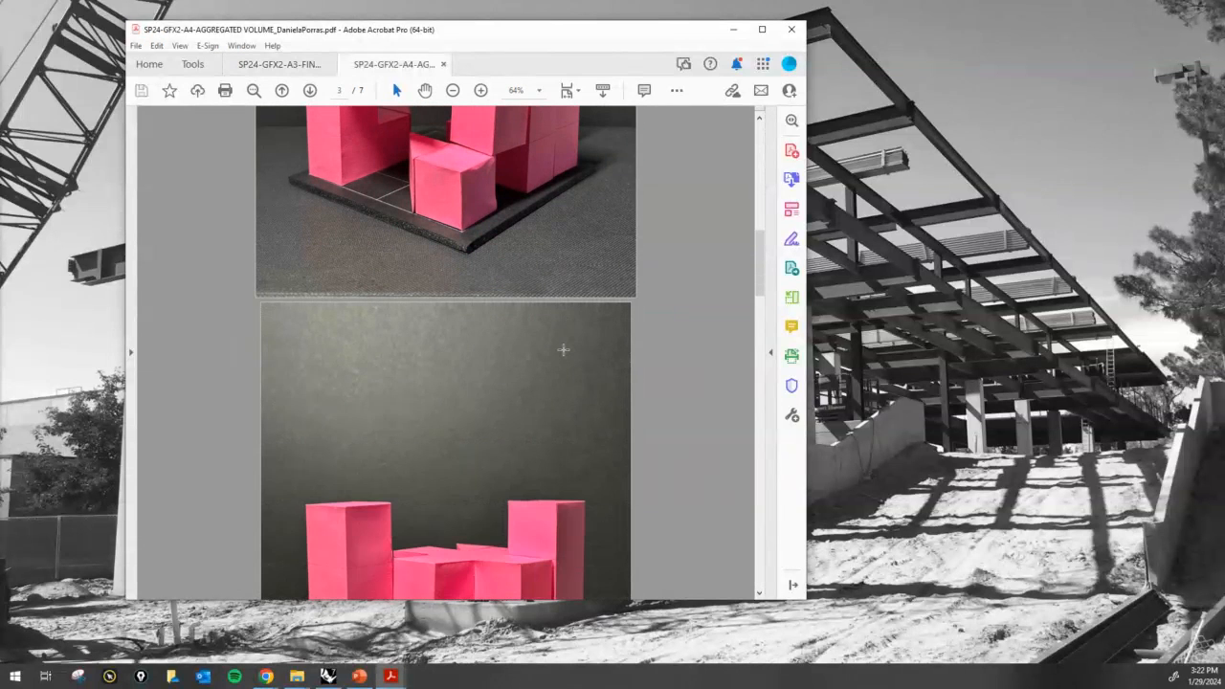
scroll(562, 346, "down", 10)
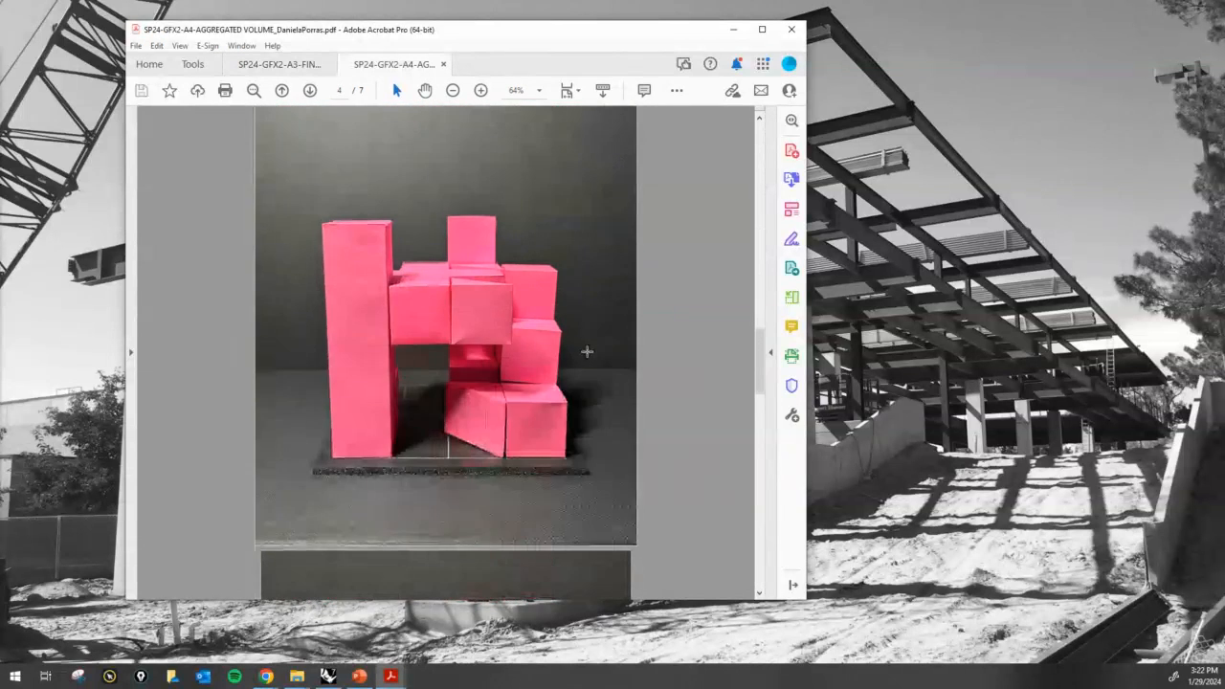
scroll(588, 351, "down", 8)
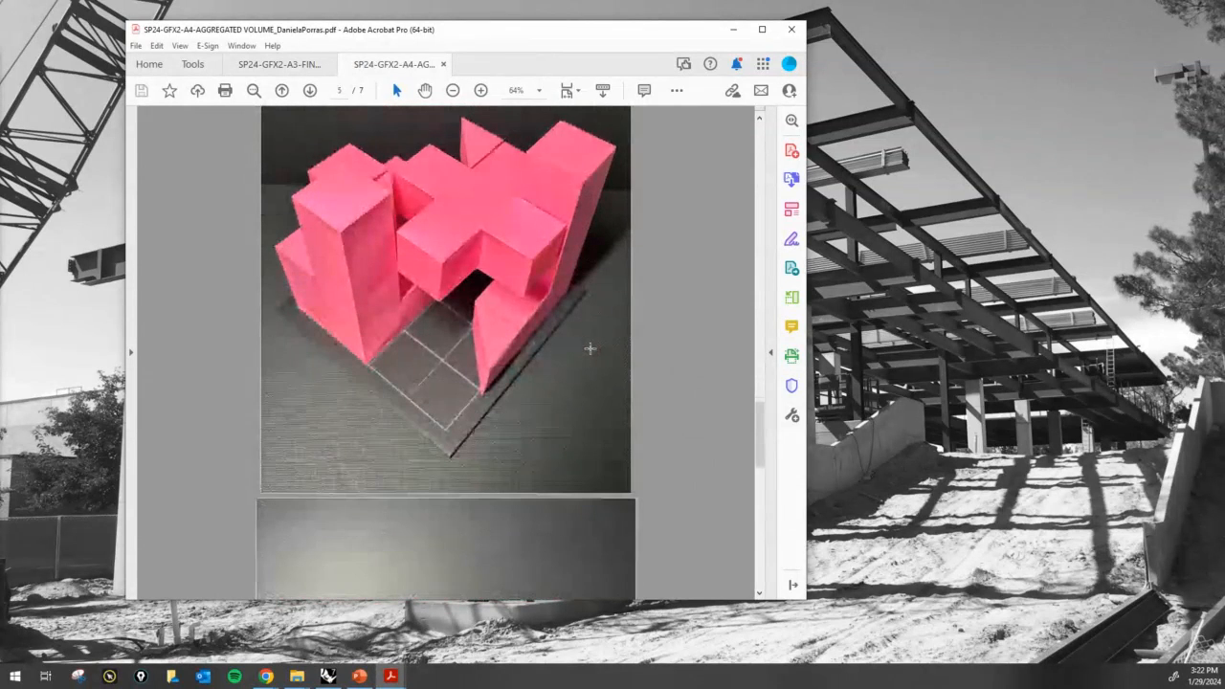
scroll(591, 347, "down", 10)
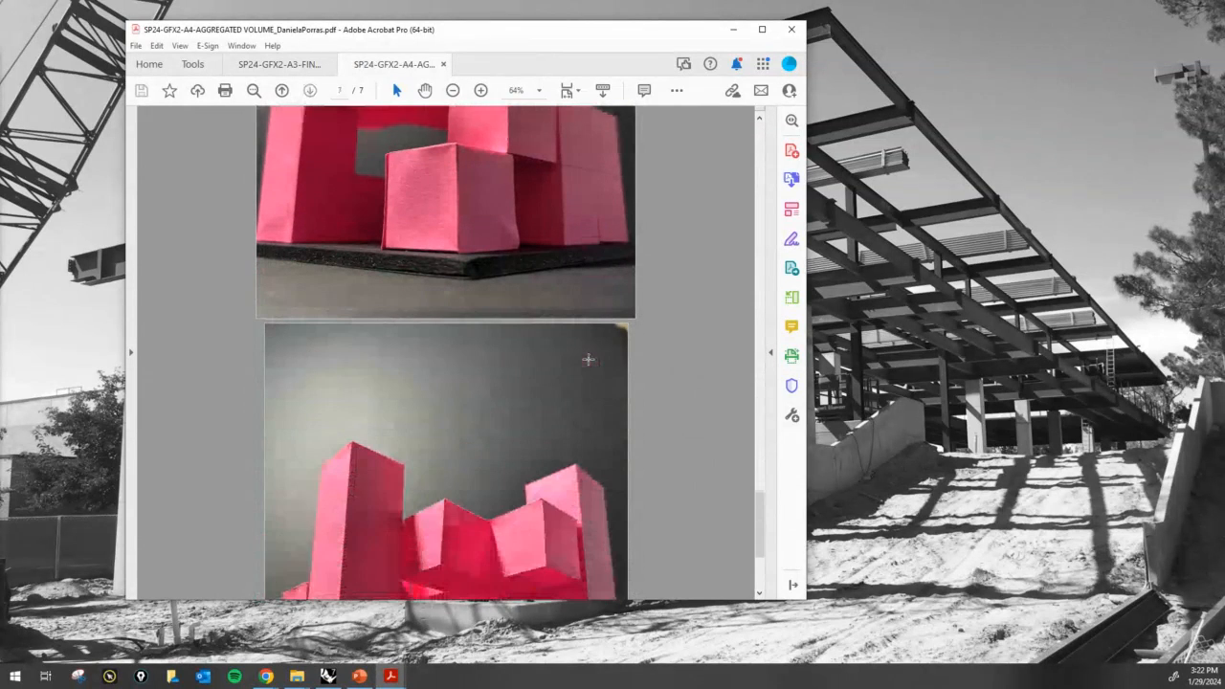
scroll(589, 359, "down", 4)
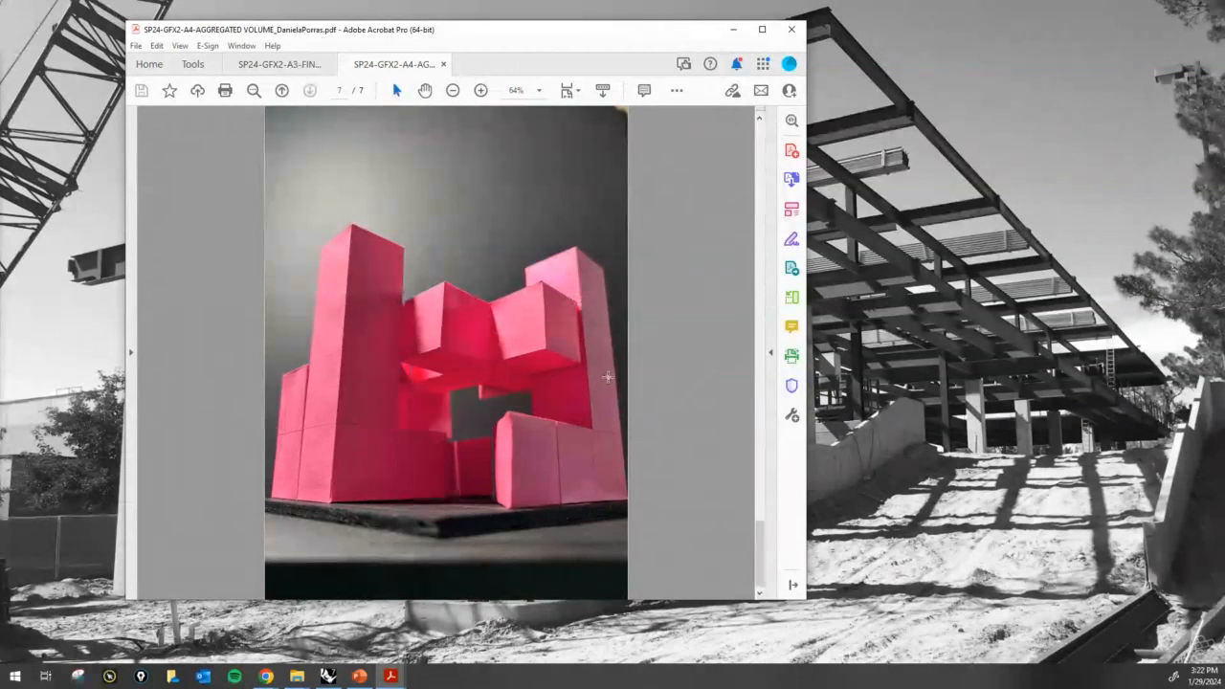
scroll(603, 383, "up", 6)
scroll(614, 402, "up", 10)
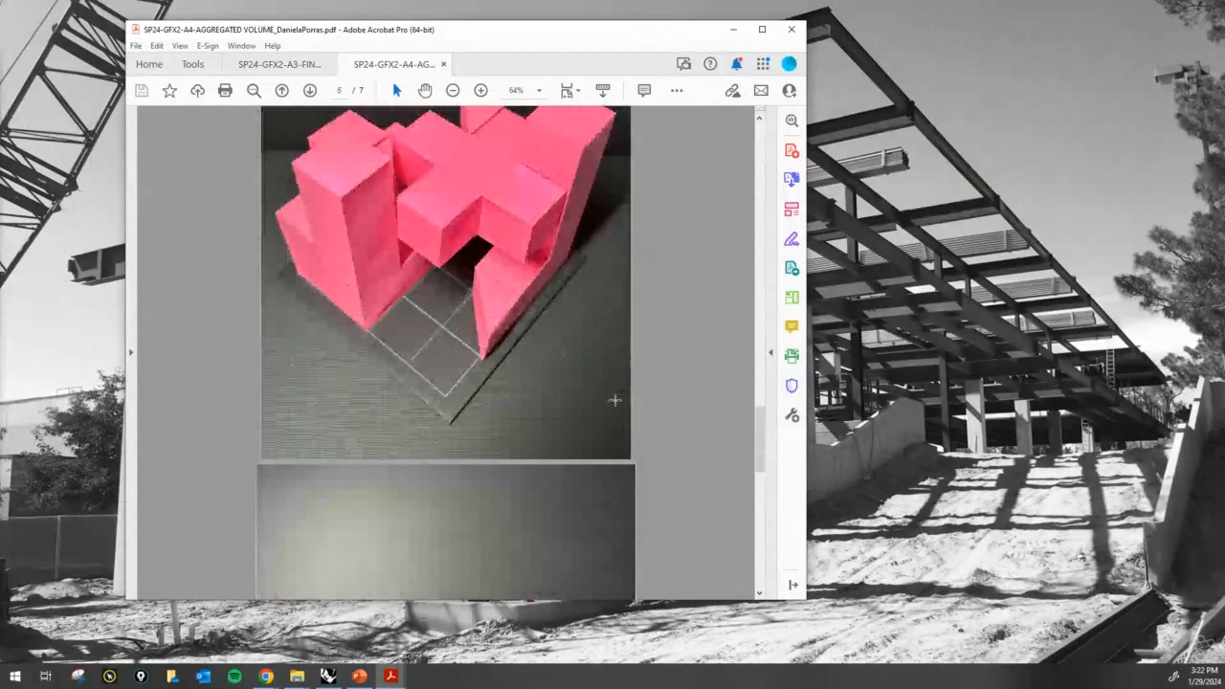
scroll(614, 364, "up", 5)
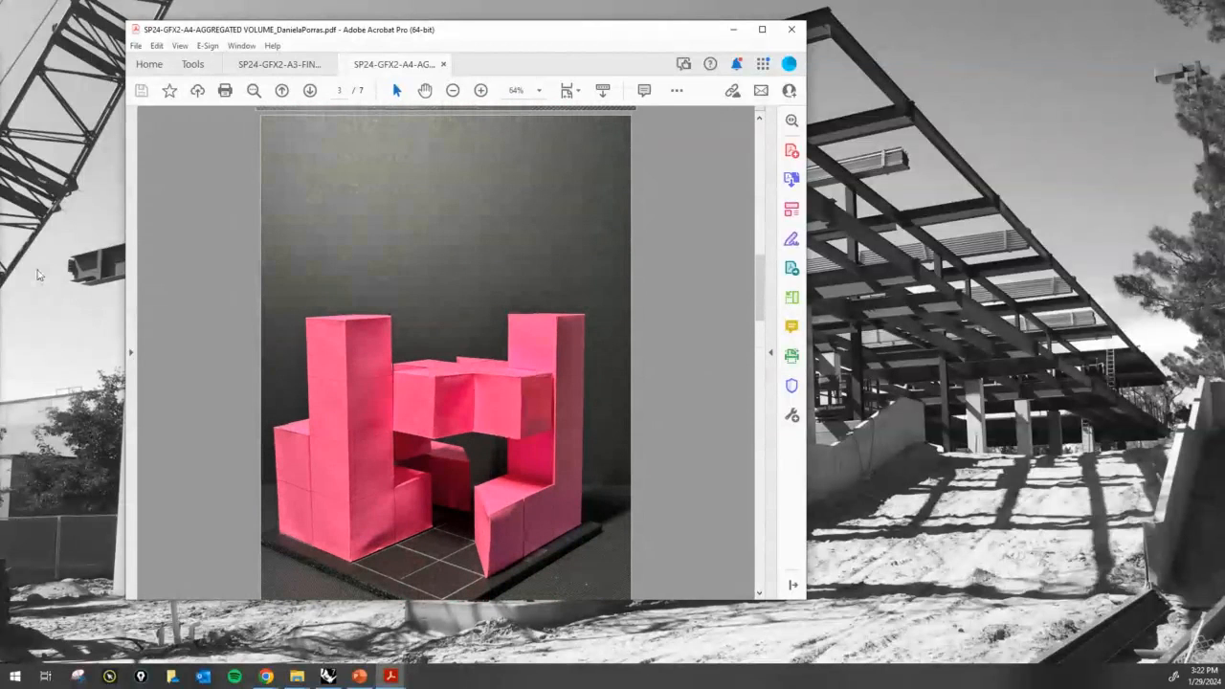
Draw pink arrows over the page 3 photo pointing to the tops of both towers and the raised central solid
left_click(39, 274)
mouse_move(584, 246)
left_mouse_down()
mouse_move(556, 304)
mouse_move(578, 312)
left_mouse_up()
left_click_drag(354, 306, 364, 316)
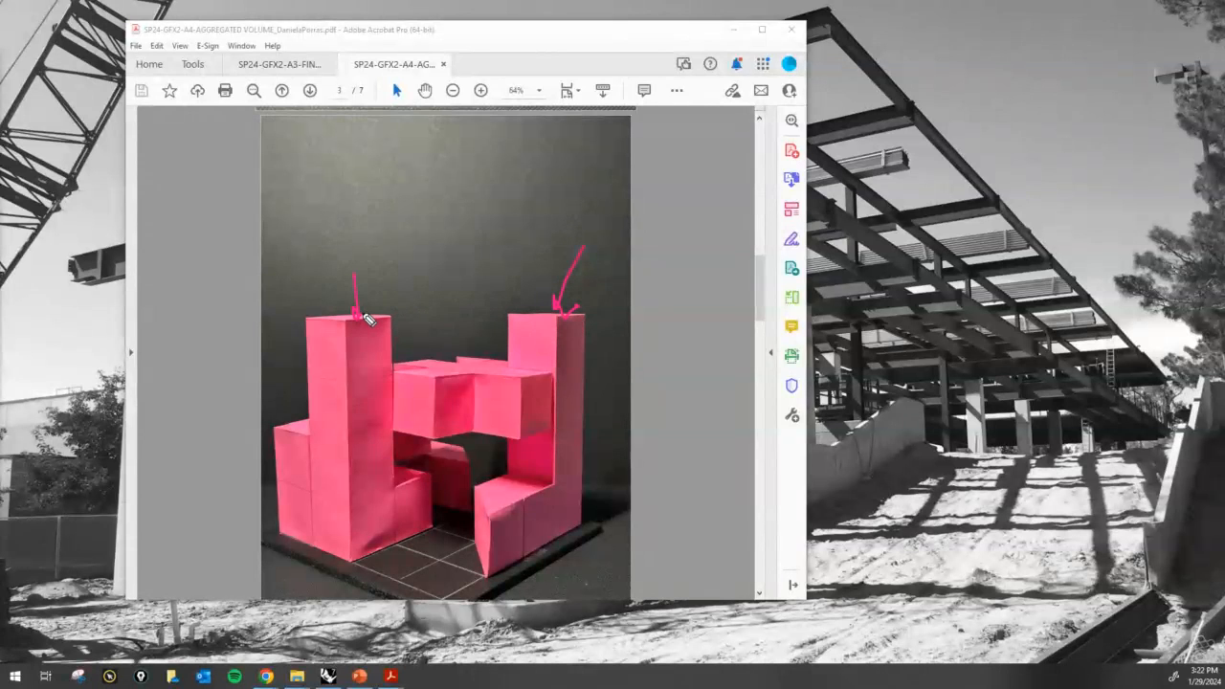
left_click_drag(441, 325, 449, 362)
Trace yellow outlines over the page 3 photo around the faces of the two towers and their attached solids
mouse_move(279, 433)
left_mouse_down()
mouse_move(306, 430)
mouse_move(308, 343)
mouse_move(346, 317)
left_mouse_up()
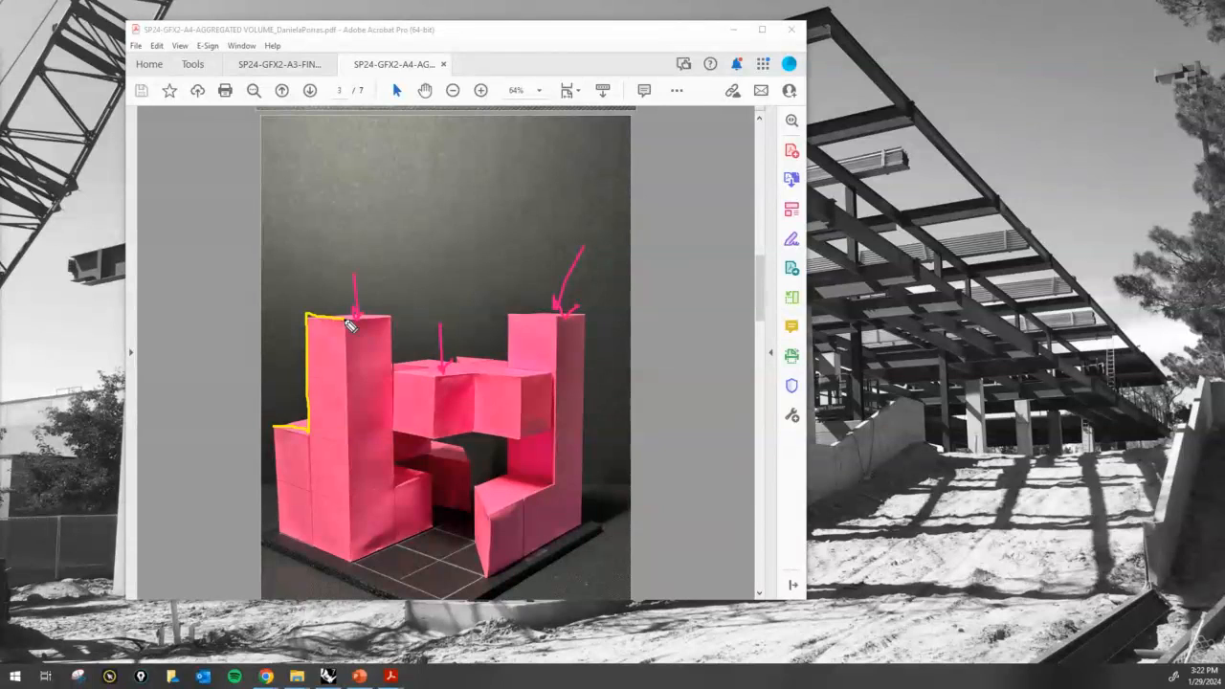
mouse_move(279, 429)
left_mouse_down()
mouse_move(287, 546)
mouse_move(344, 555)
mouse_move(342, 317)
mouse_move(390, 323)
mouse_move(402, 486)
mouse_move(425, 480)
mouse_move(437, 531)
mouse_move(354, 559)
left_mouse_up()
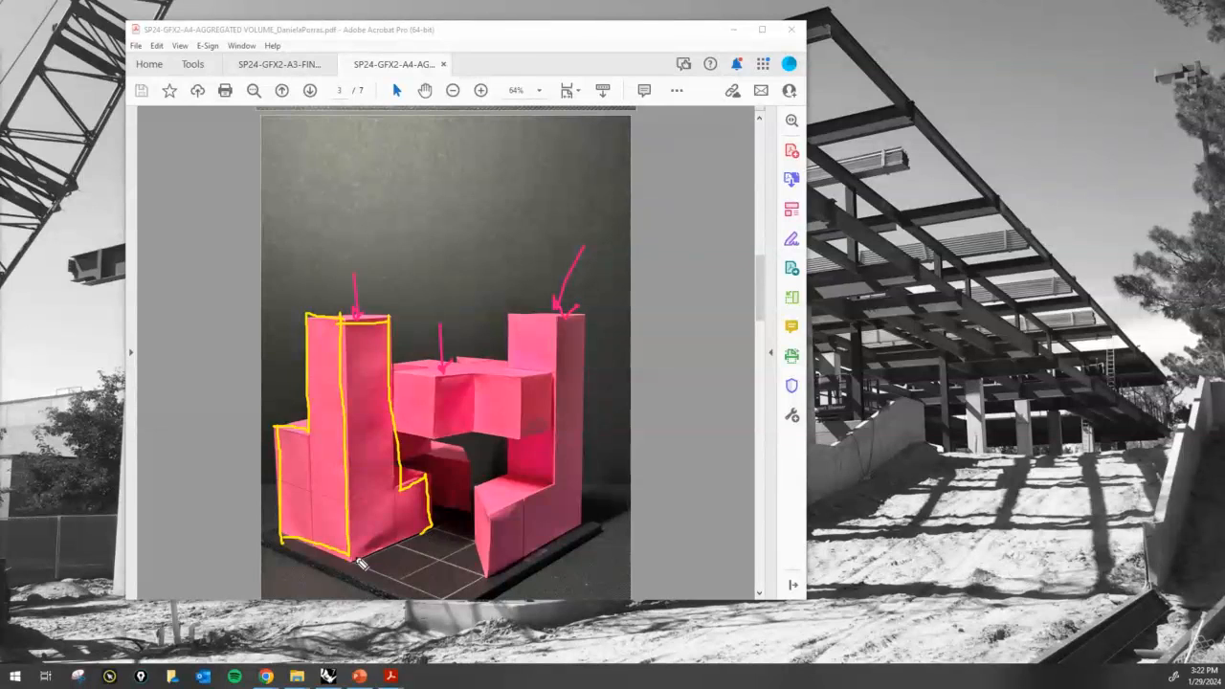
mouse_move(490, 522)
left_mouse_down()
mouse_move(552, 493)
mouse_move(550, 438)
mouse_move(522, 433)
mouse_move(519, 384)
mouse_move(553, 378)
mouse_move(556, 319)
mouse_move(594, 319)
mouse_move(585, 520)
mouse_move(490, 563)
mouse_move(476, 517)
left_mouse_up()
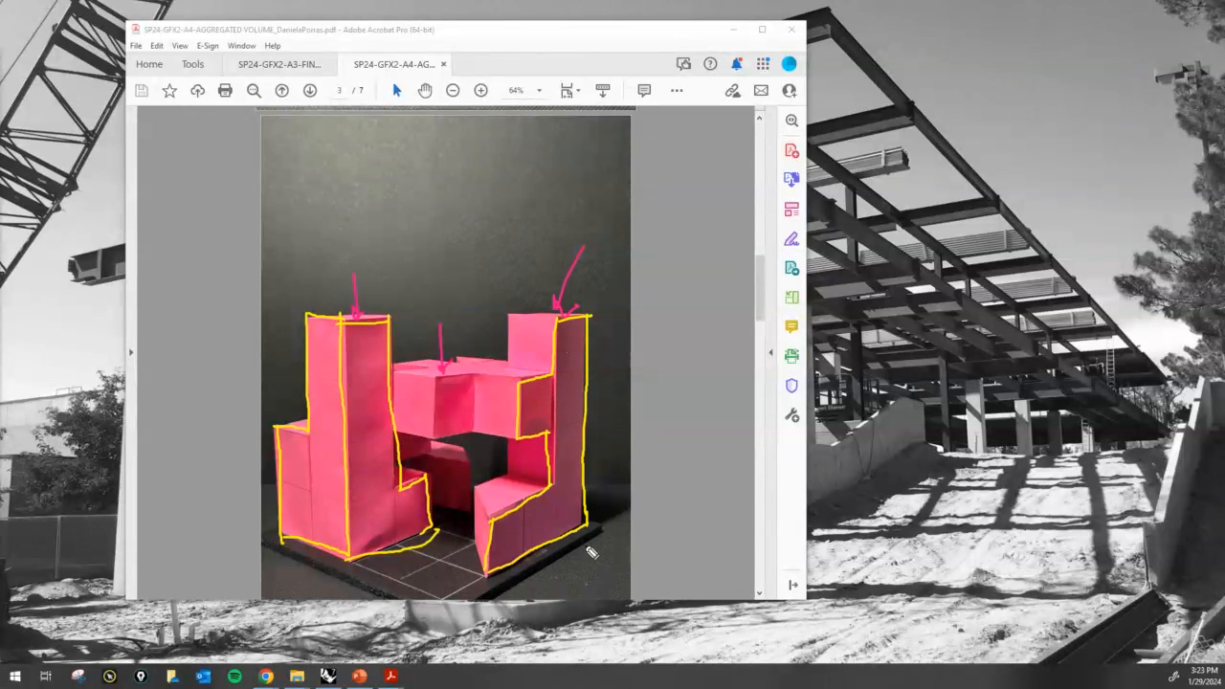
Sketch the right tower's profile laid flat beside the photo in yellow, with two curved arrows showing it folding down
left_click_drag(590, 525, 706, 495)
mouse_move(497, 579)
left_mouse_down()
mouse_move(552, 579)
mouse_move(630, 541)
mouse_move(655, 553)
mouse_move(661, 538)
mouse_move(724, 536)
left_mouse_up()
mouse_move(652, 514)
left_mouse_down()
mouse_move(722, 511)
mouse_move(724, 536)
left_mouse_up()
mouse_move(565, 376)
left_mouse_down()
mouse_move(672, 421)
mouse_move(691, 488)
mouse_move(704, 477)
left_mouse_up()
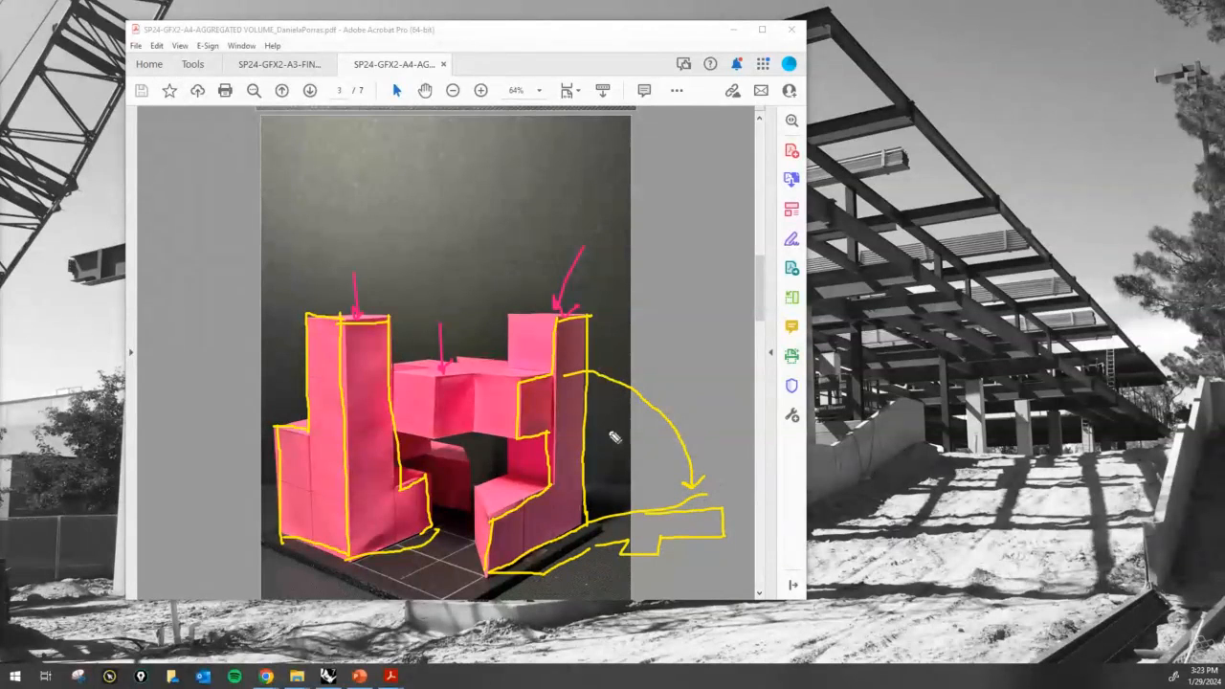
mouse_move(589, 473)
left_mouse_down()
mouse_move(628, 396)
mouse_move(682, 418)
mouse_move(694, 405)
left_mouse_up()
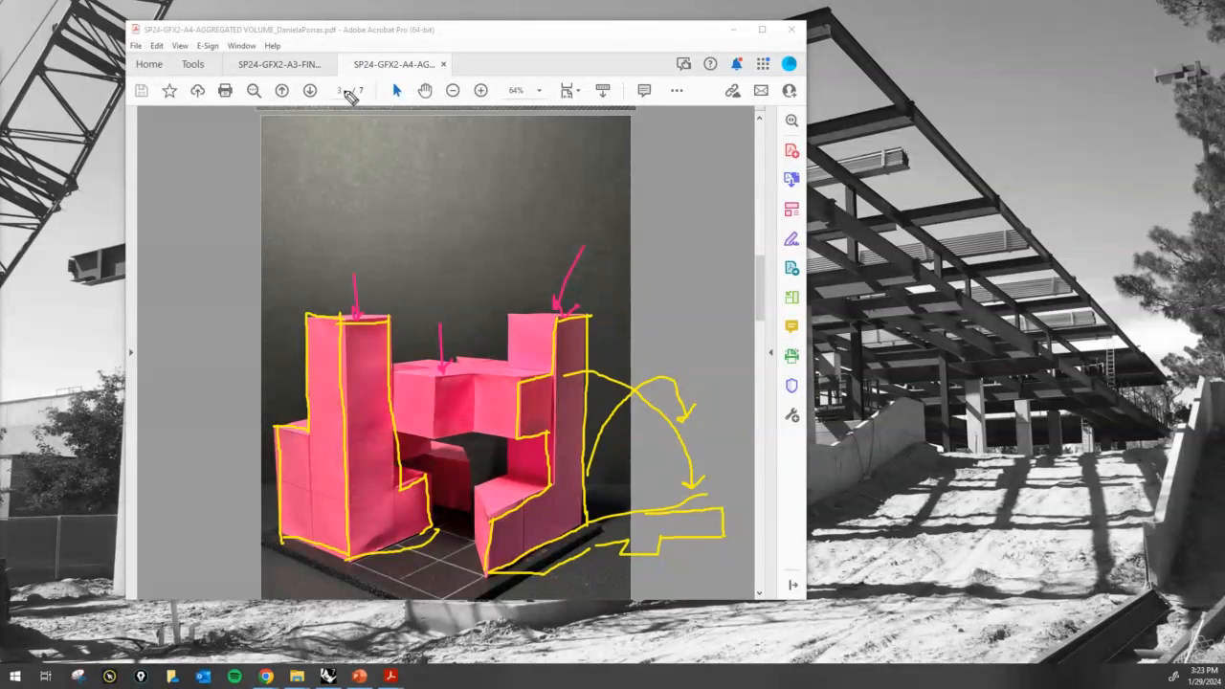
Write a circled, crossed-out 11 and a circled 3 above the model, add an arrow toward its center, and clear all annotations
left_click_drag(539, 173, 547, 203)
mouse_move(527, 162)
left_mouse_down()
mouse_move(524, 222)
mouse_move(480, 266)
mouse_move(485, 226)
left_mouse_up()
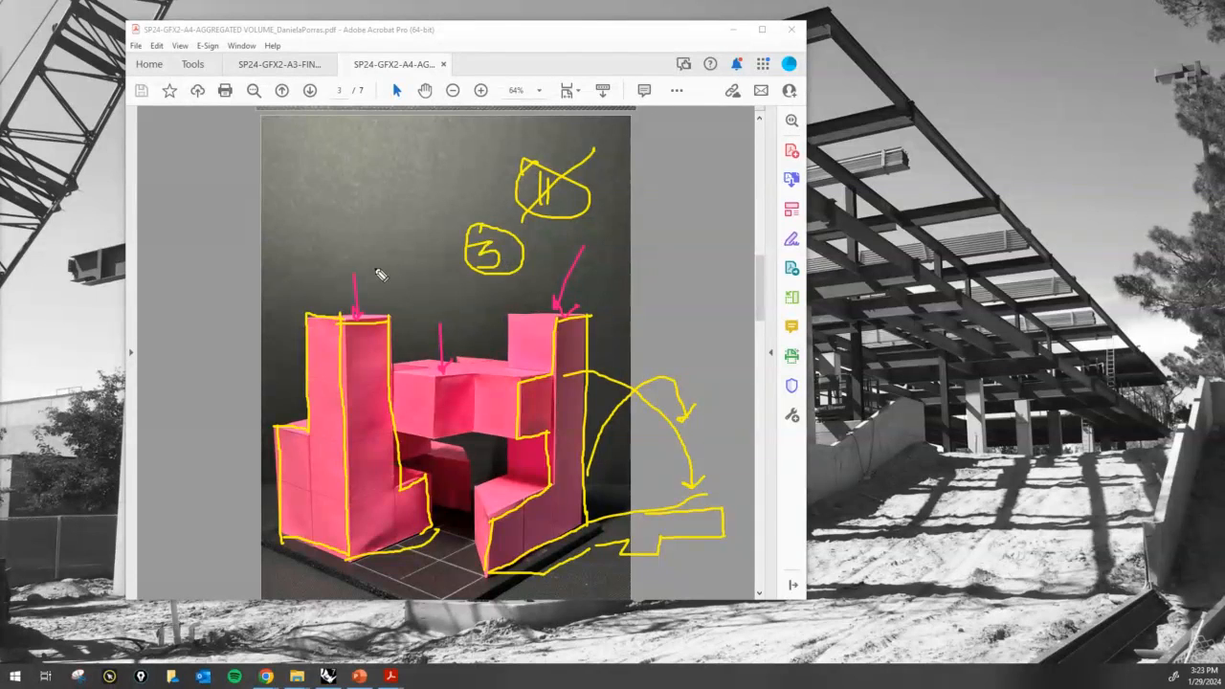
mouse_move(366, 211)
left_mouse_down()
mouse_move(431, 278)
mouse_move(457, 272)
left_mouse_up()
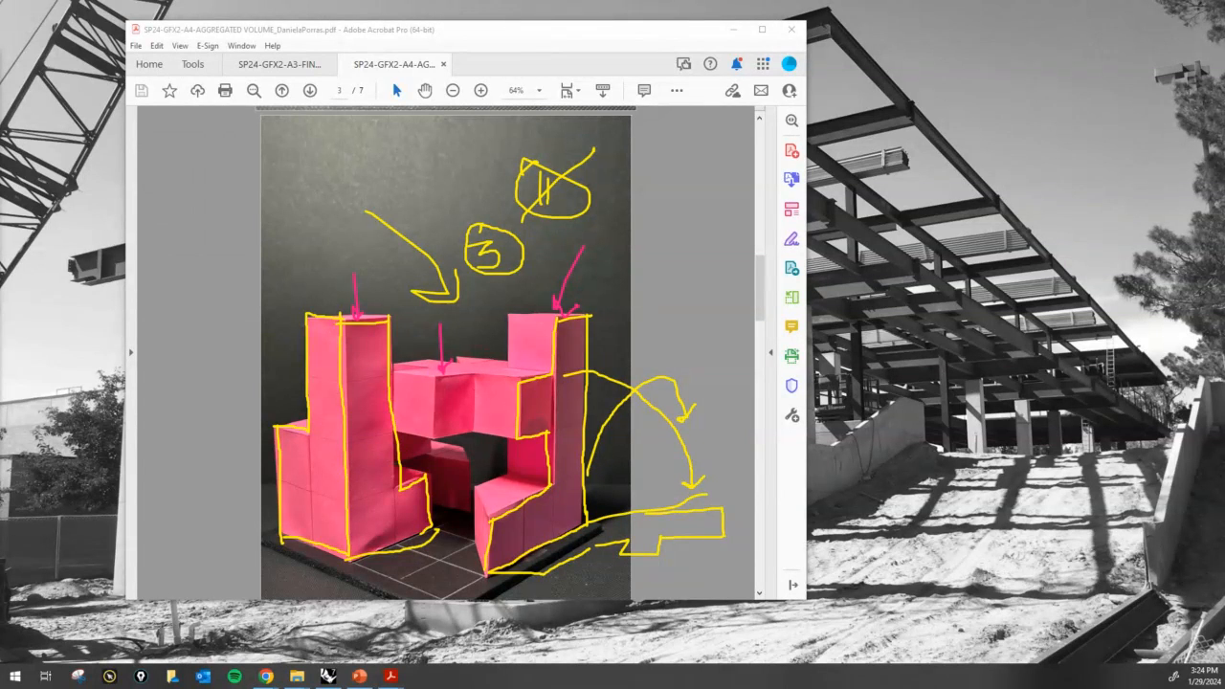
key("Escape")
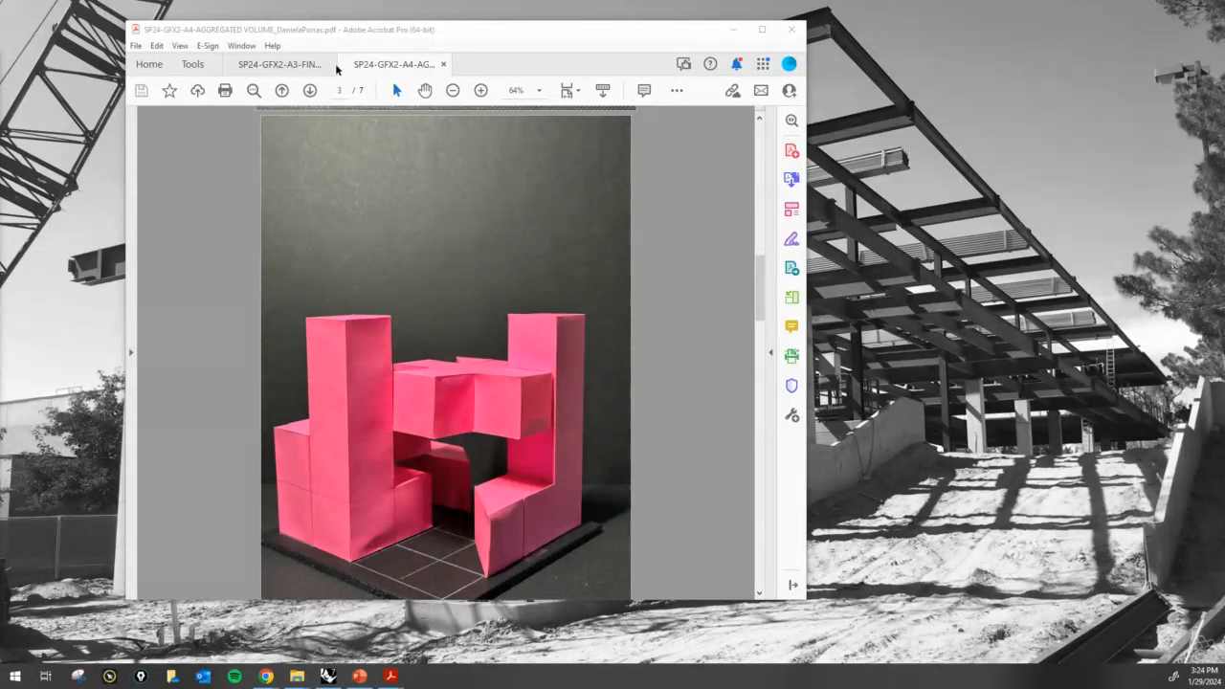
Switch to the final set of solids PDF and review the solids photos back to the isometric drawing of solid A
left_click(289, 63)
scroll(379, 239, "down", 10)
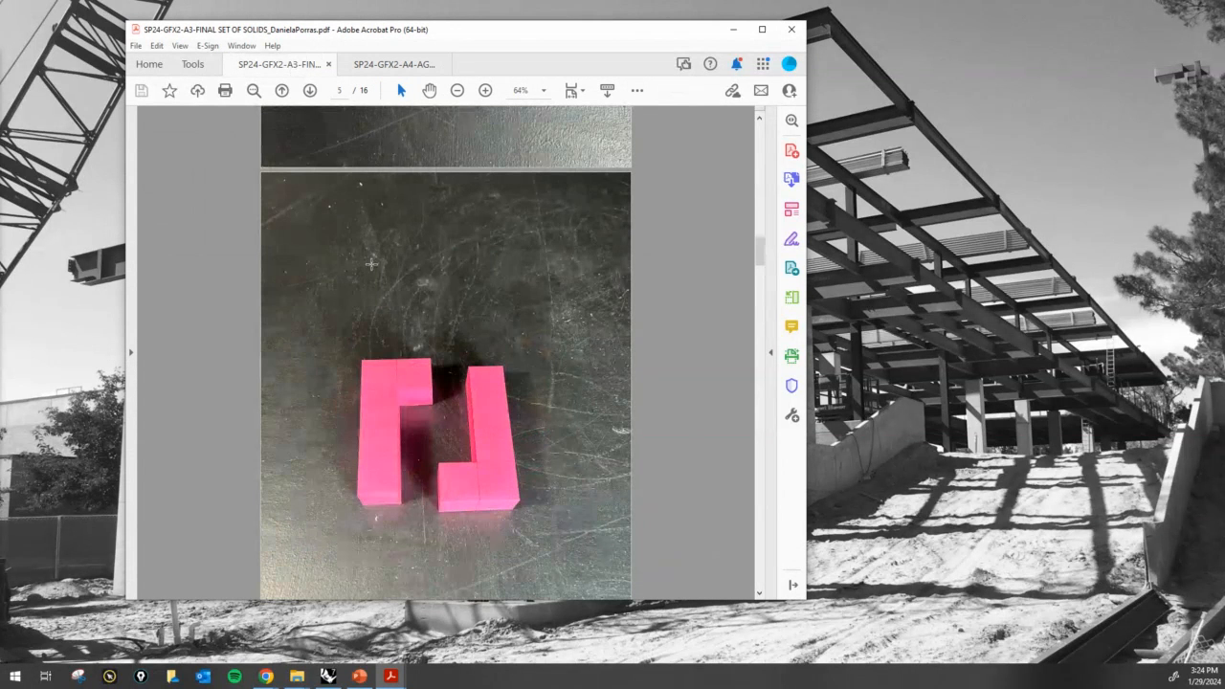
scroll(478, 260, "down", 5)
scroll(486, 256, "up", 15)
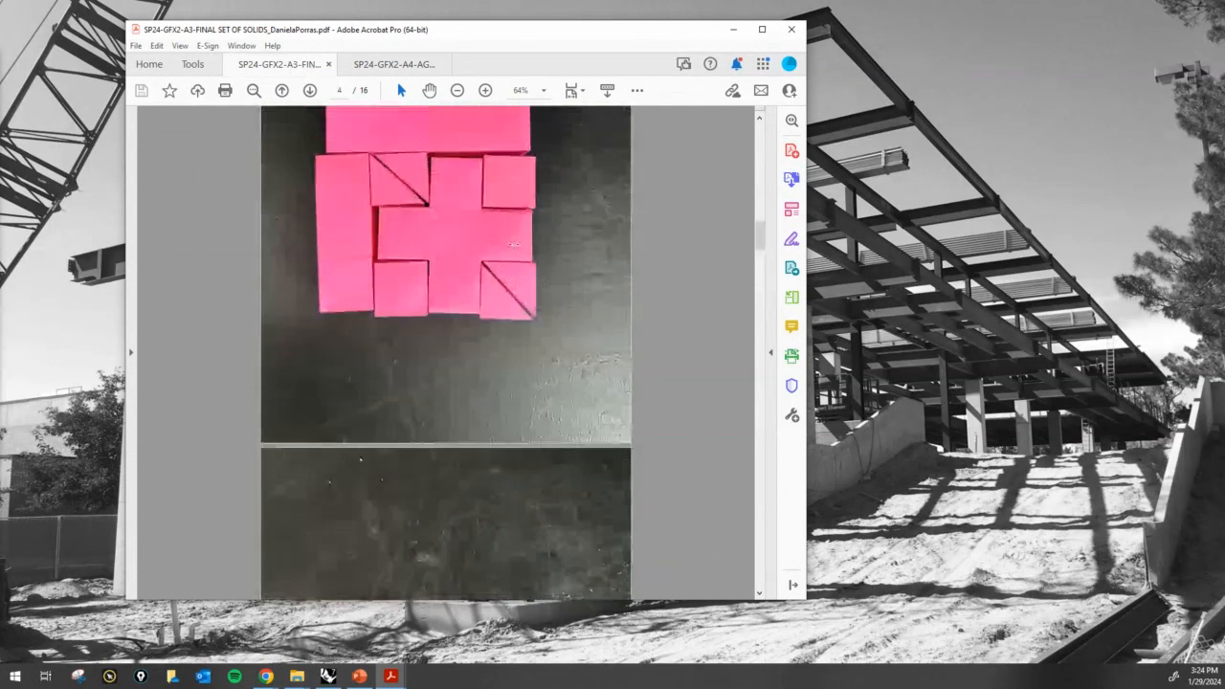
scroll(536, 251, "up", 15)
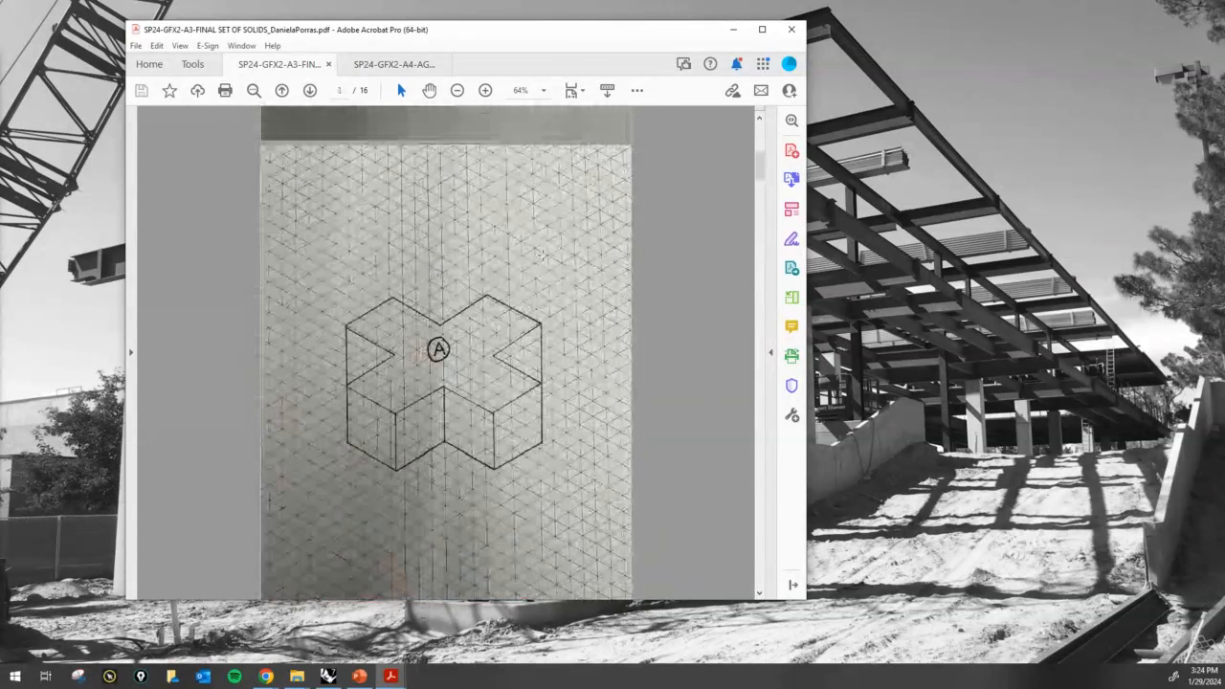
Return to the aggregated volume PDF, look over its model photos from page 1 in a resized window, and minimize it
left_click(374, 64)
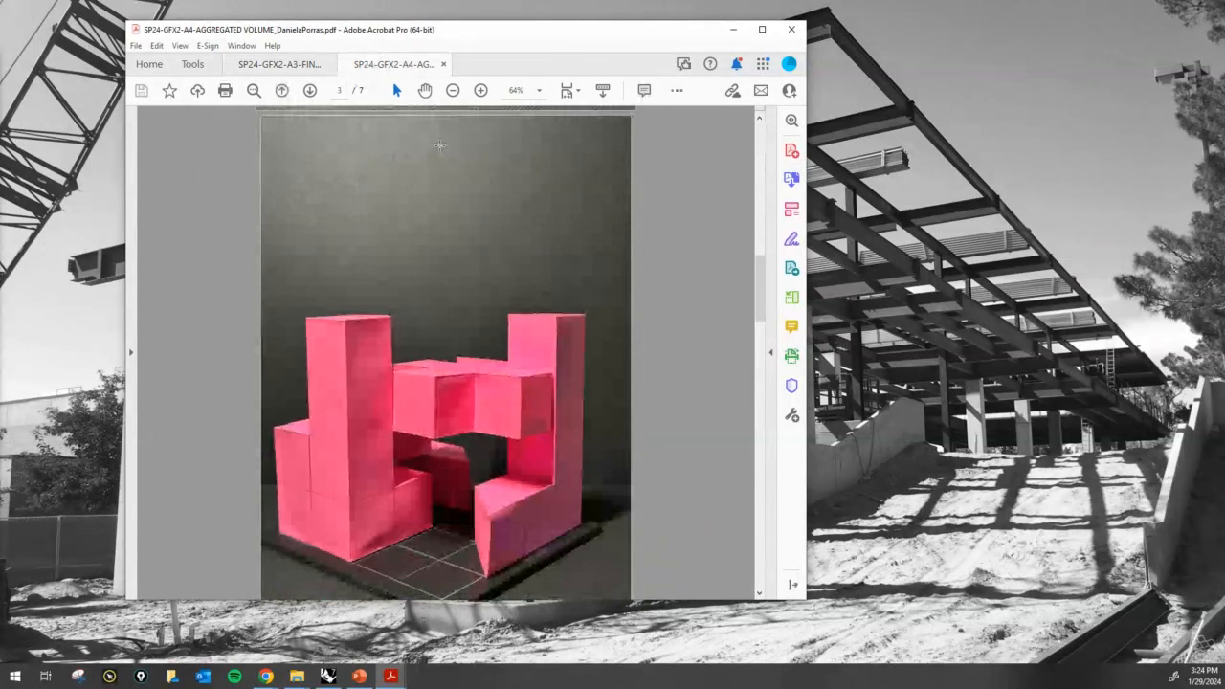
scroll(497, 335, "down", 5)
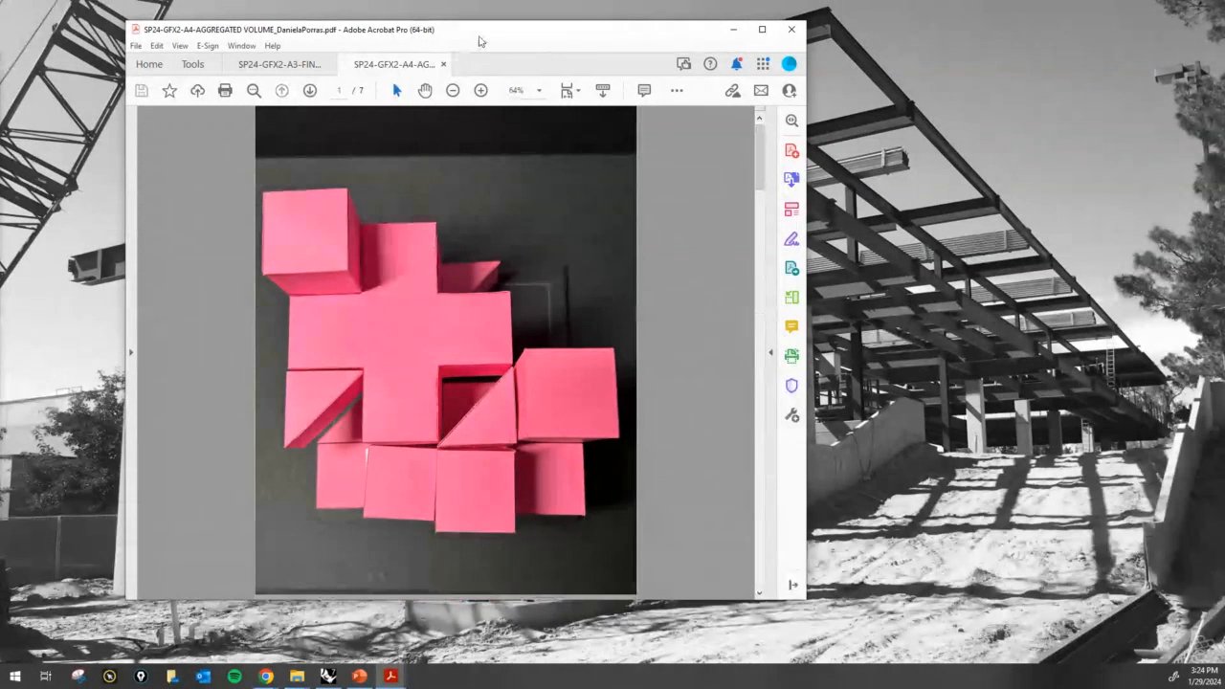
left_click_drag(480, 41, 458, 39)
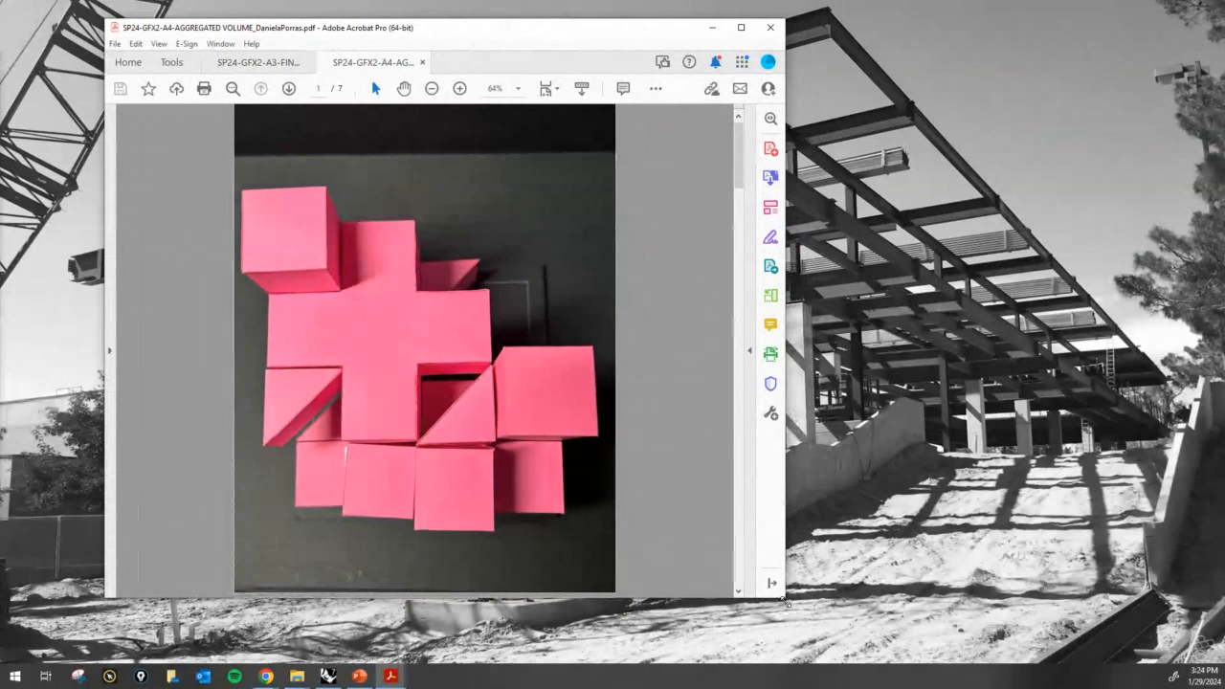
left_click_drag(783, 601, 798, 581)
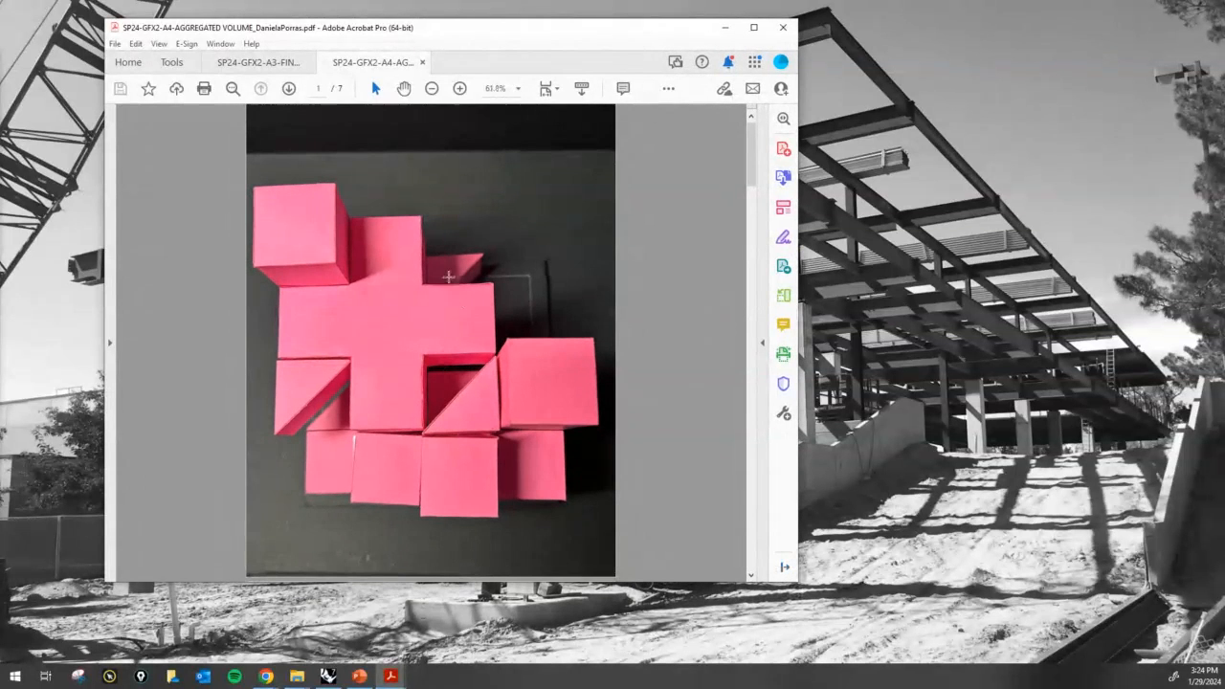
scroll(386, 328, "down", 10)
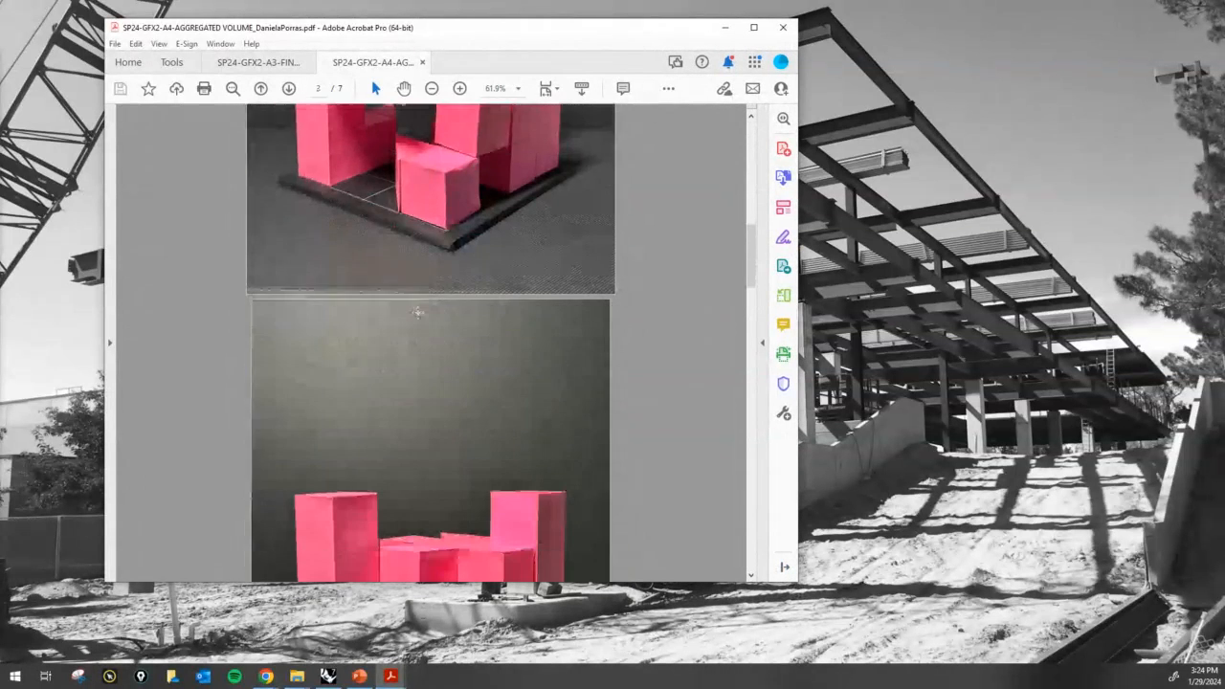
left_click(725, 27)
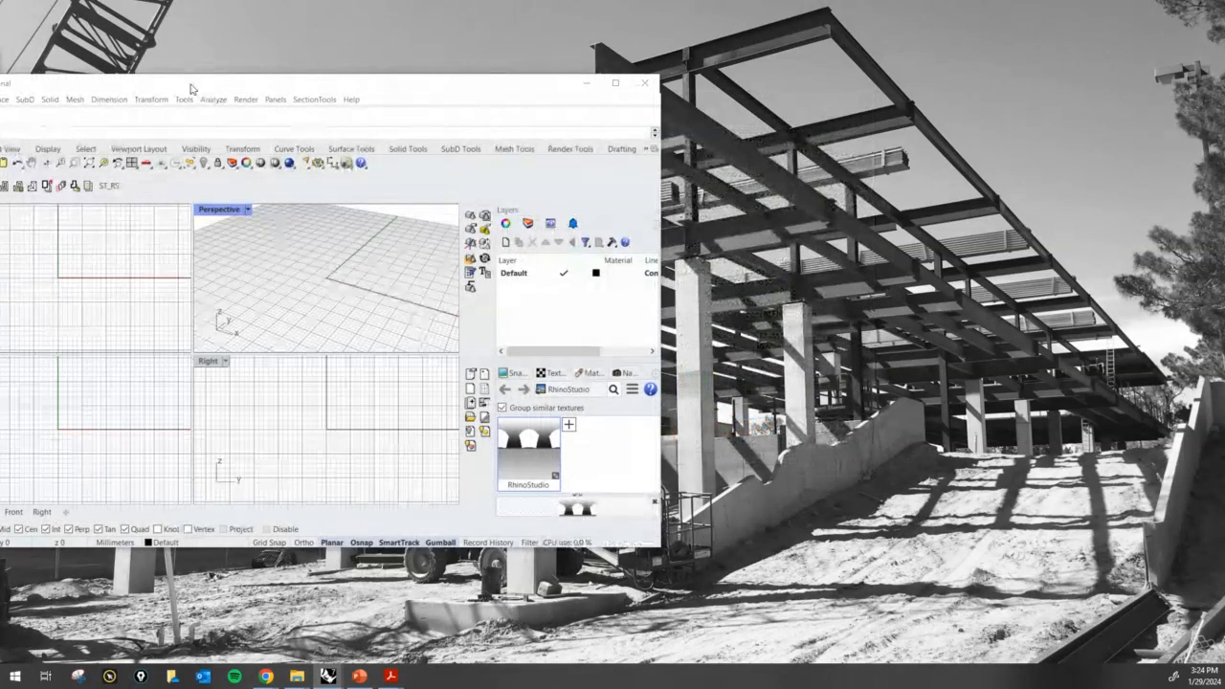
Bring the untitled Rhino window fully onto the main screen and enlarge it
left_click_drag(202, 88, 404, 39)
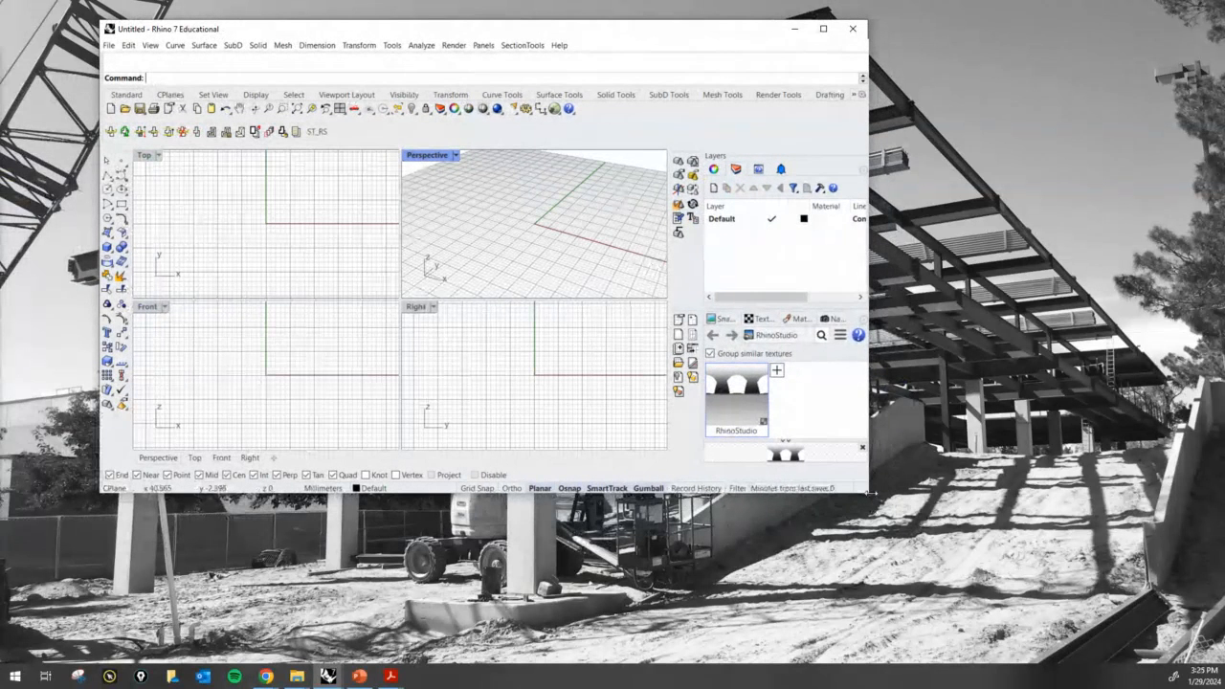
left_click_drag(890, 514, 920, 542)
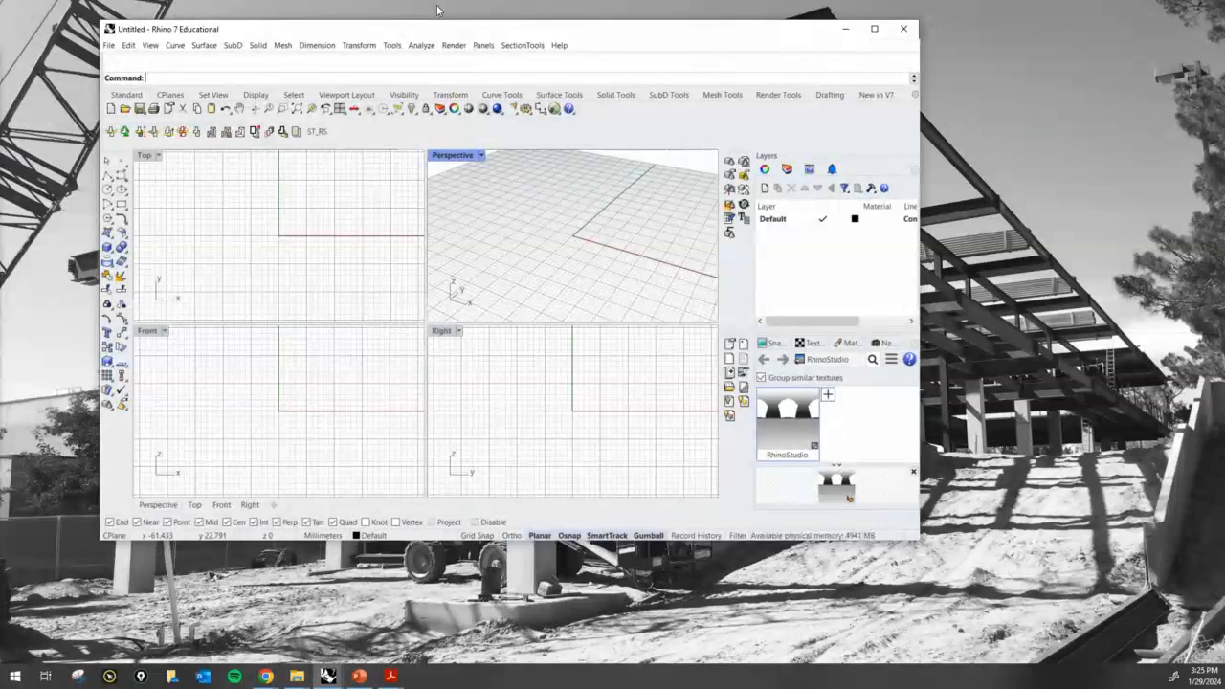
left_click_drag(373, 36, 381, 38)
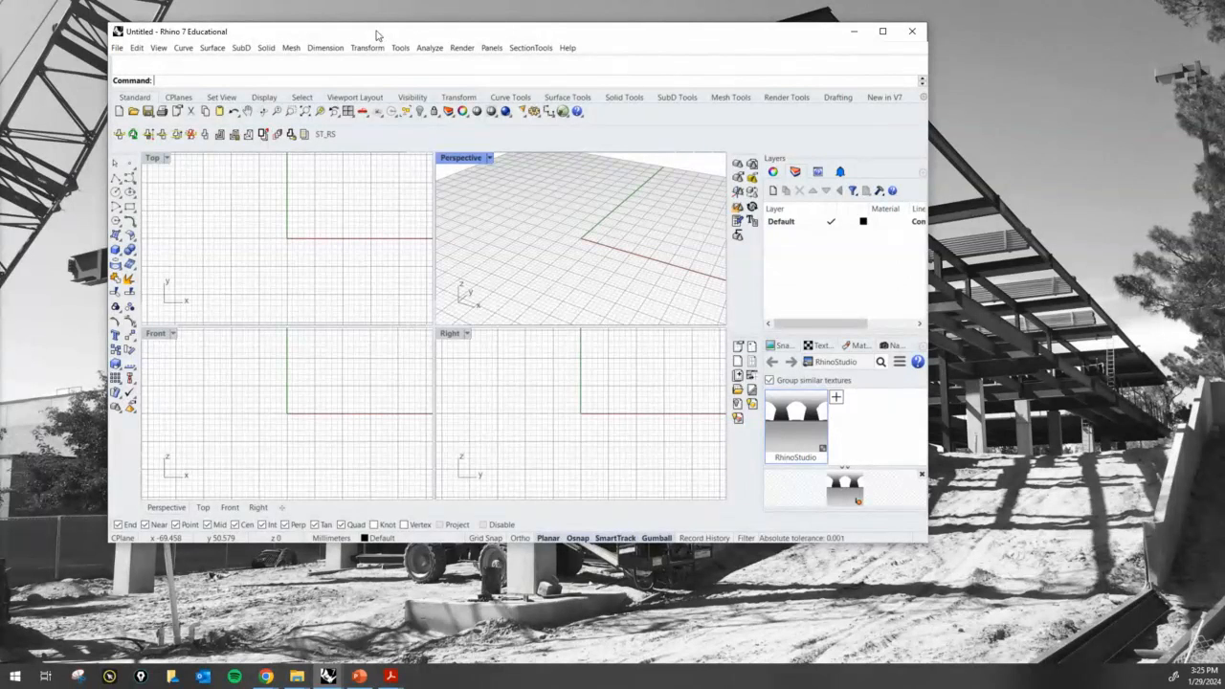
Open the Units settings and set the model units to Inches with Feet & Inches as the distance display
type("Units")
key("Return")
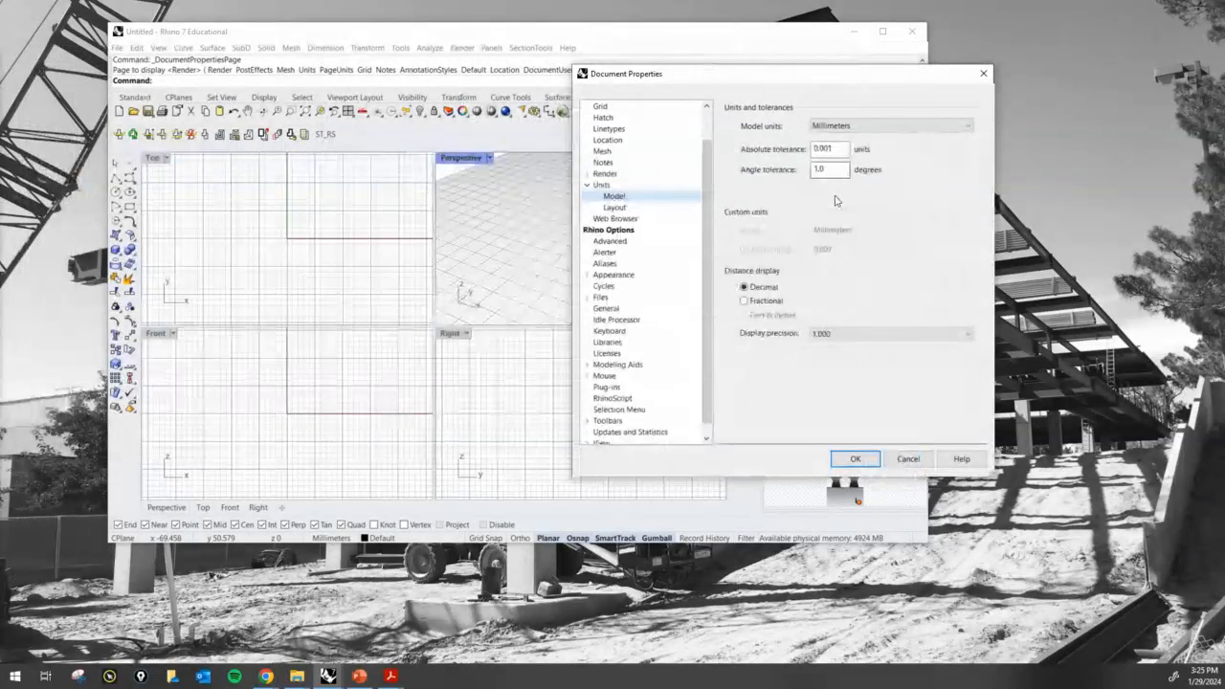
left_click(840, 125)
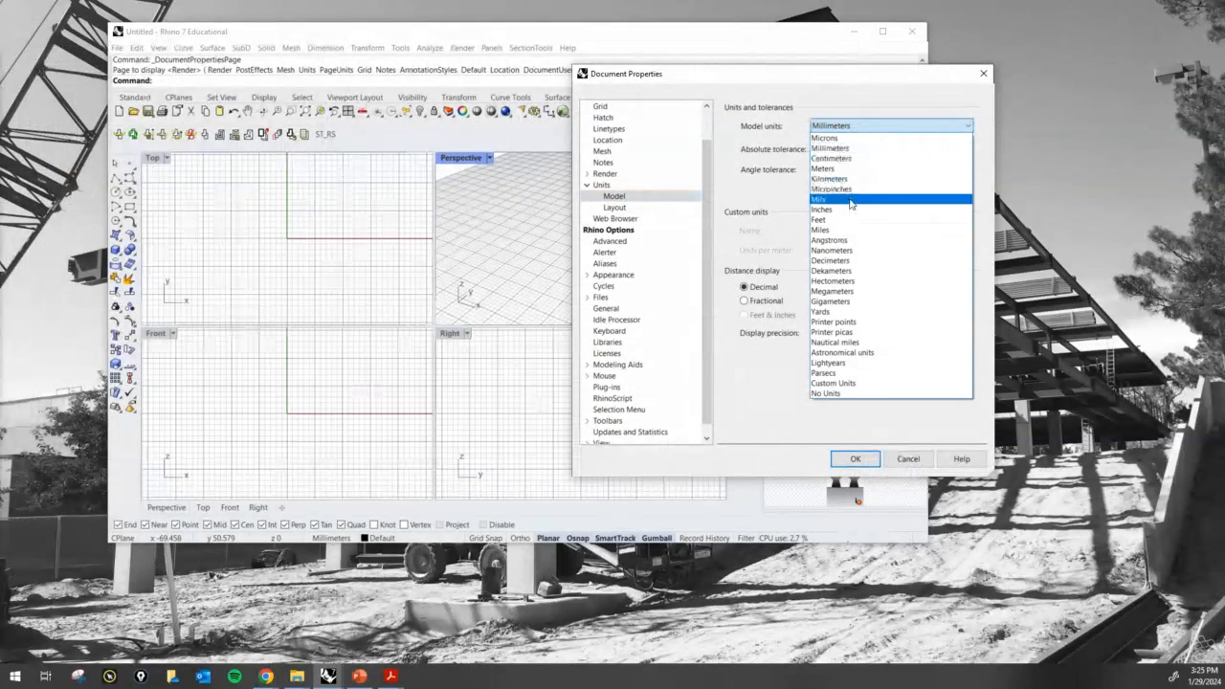
left_click(847, 208)
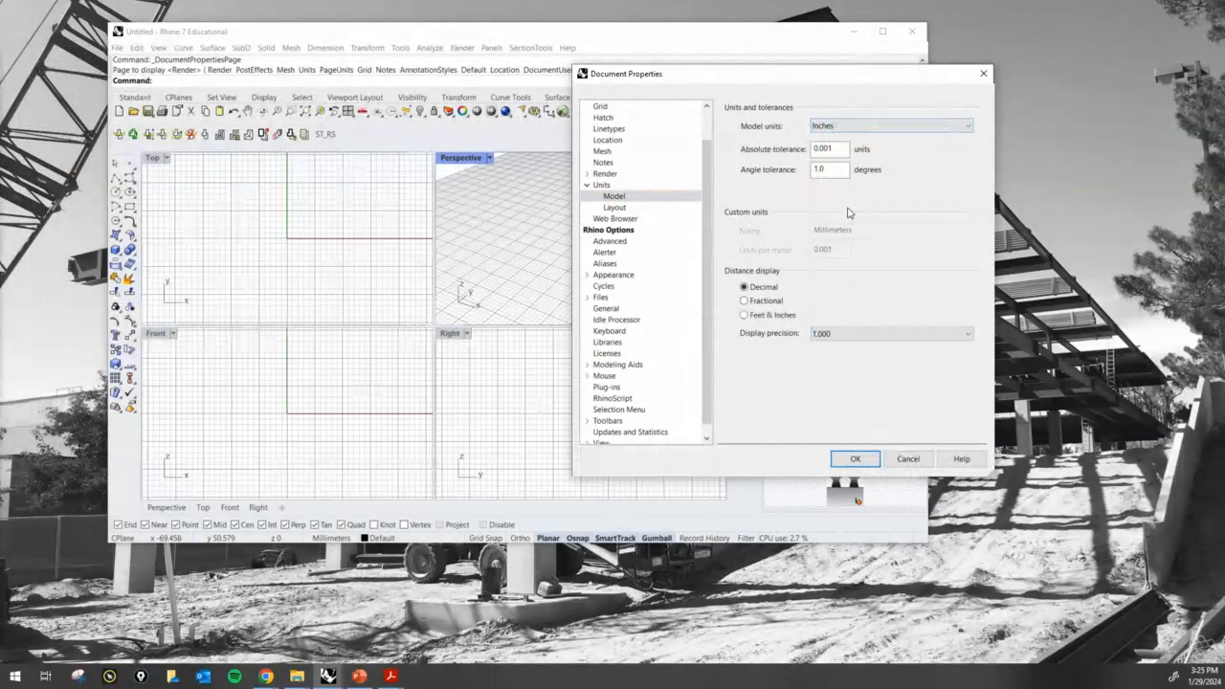
left_click(771, 318)
Bring up the screen annotation toolbar, park it on the desktop clear of the Rhino window, and apply the unit settings
left_click(141, 676)
left_click_drag(386, 144, 1197, 56)
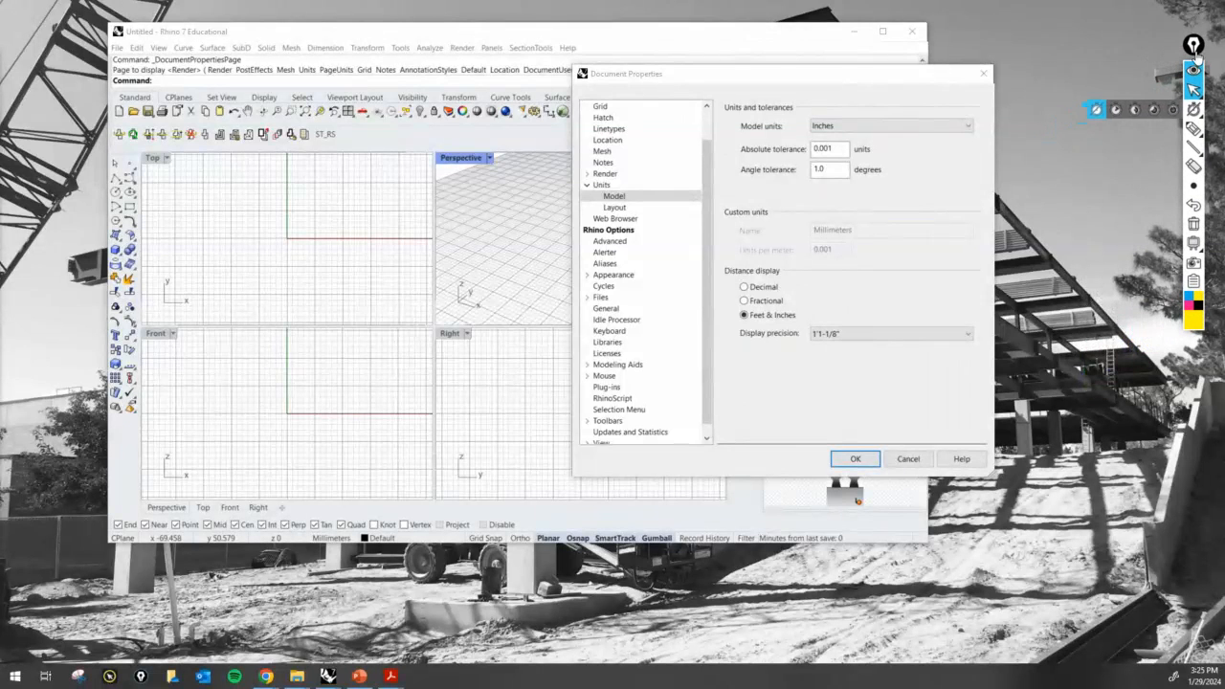
left_click(773, 320)
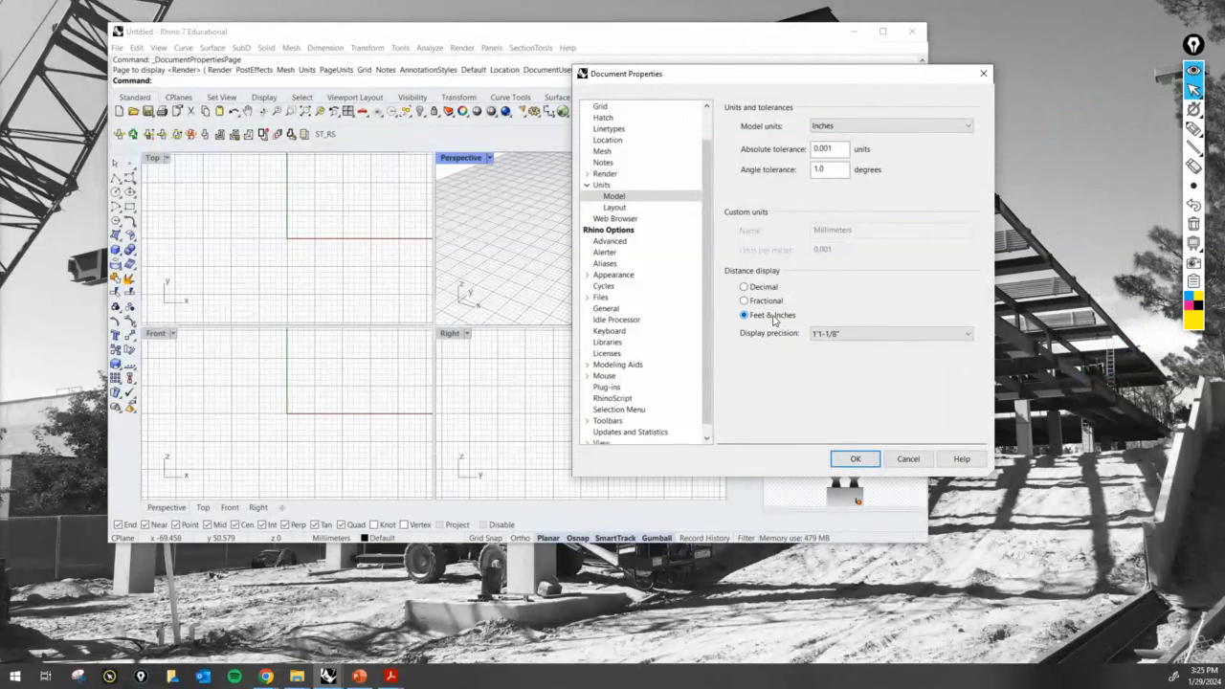
key("ctrl")
key("ctrl")
key("ctrl")
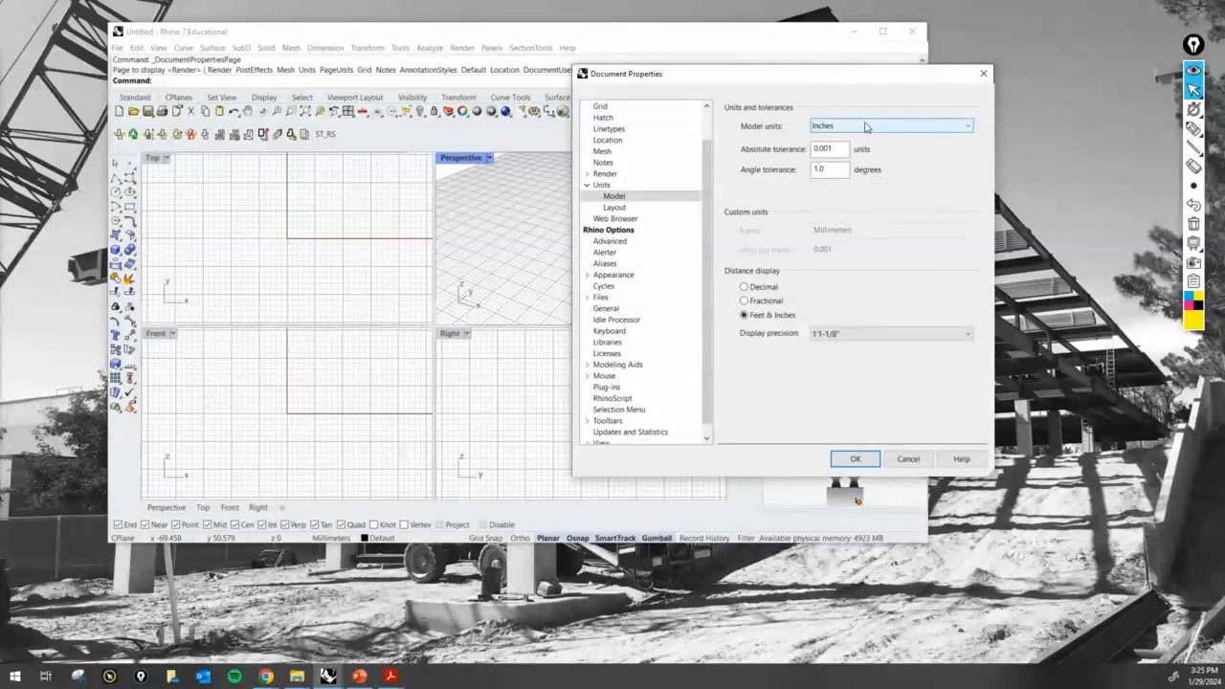
key("ctrl")
key("ctrl")
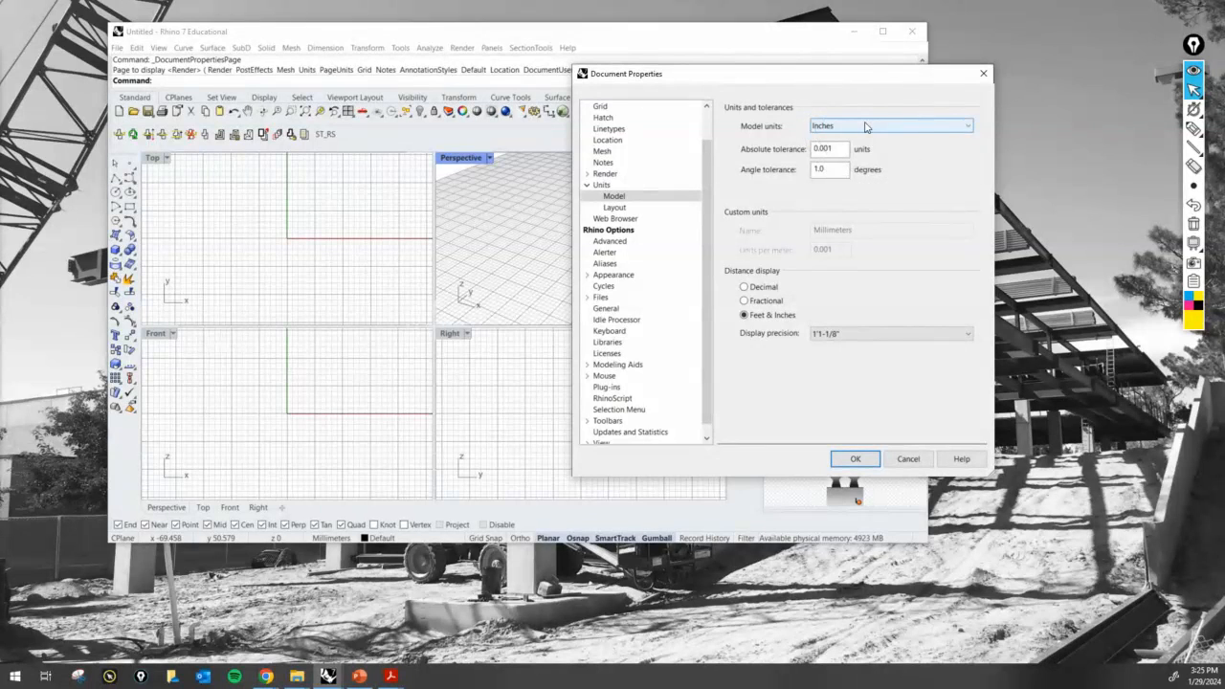
left_click(856, 459)
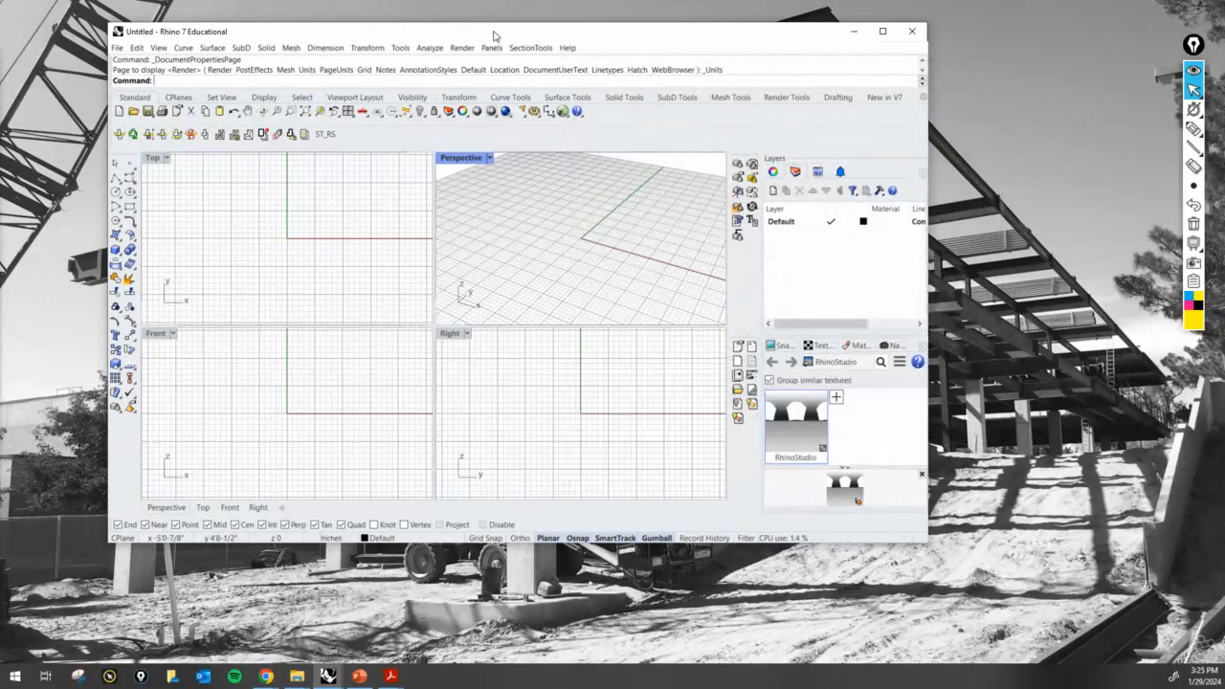
Reposition and widen the untitled Rhino window, and nudge the annotation toolbar closer to the desktop's corner
left_click_drag(494, 36, 444, 28)
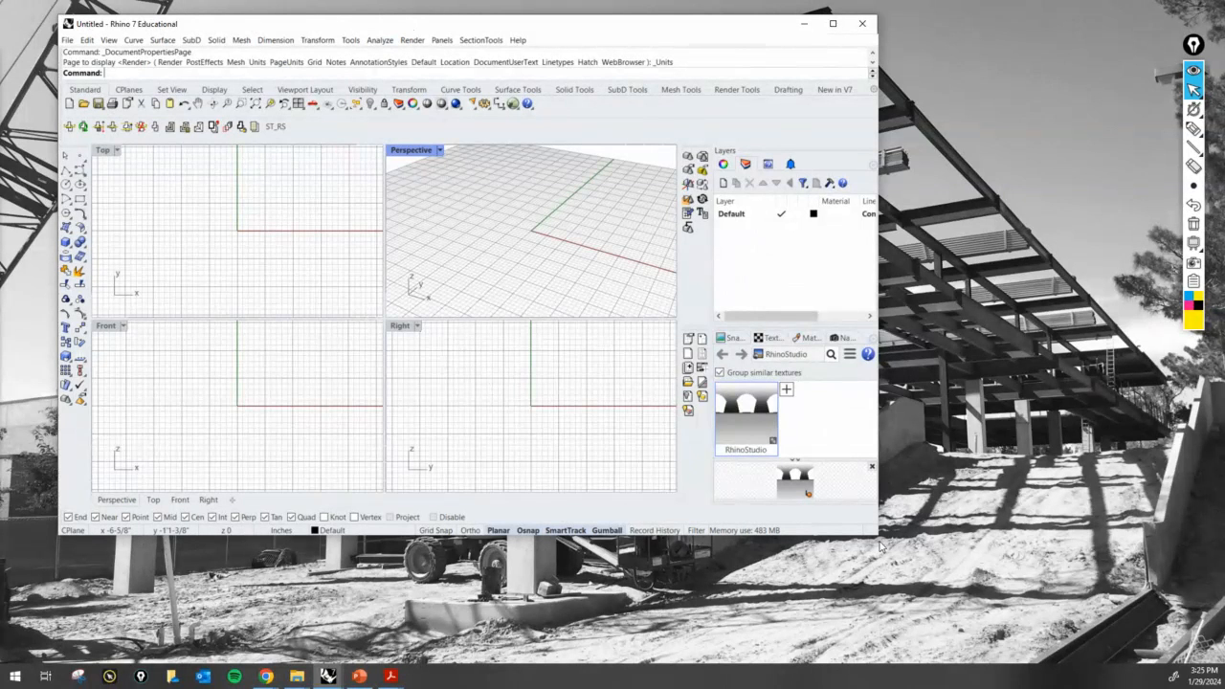
left_click_drag(880, 545, 964, 540)
left_click_drag(1194, 45, 1192, 40)
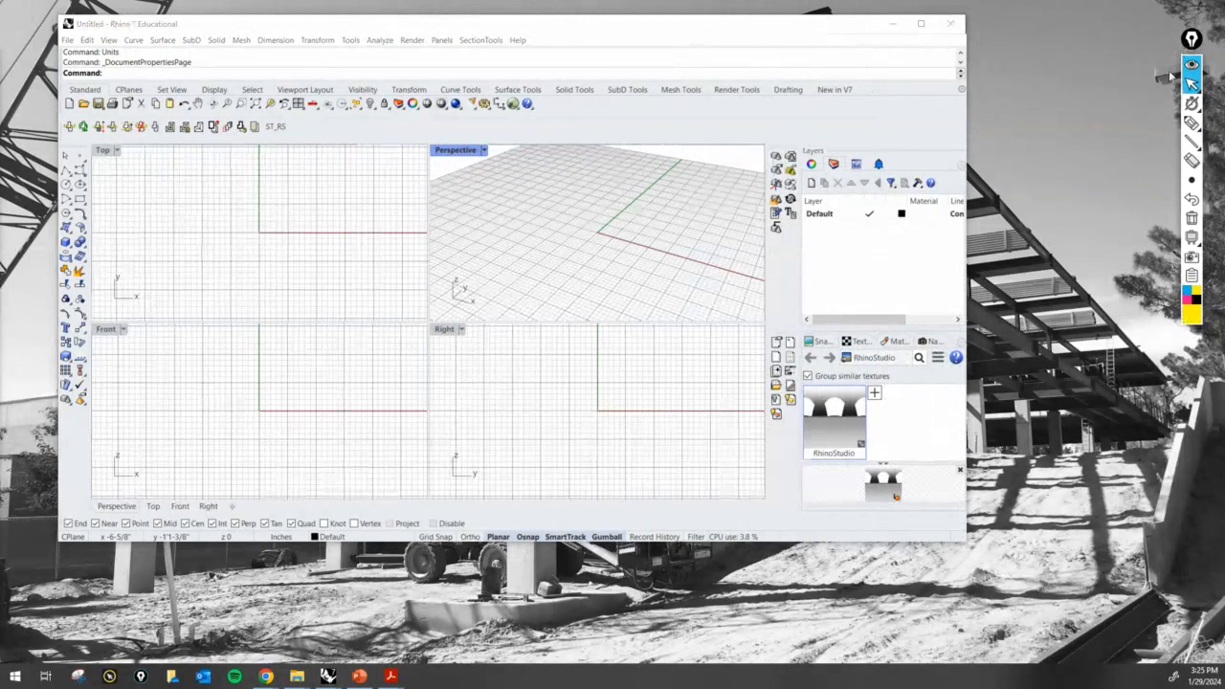
Bring the 2D Pattern - 1x1 inch grid Rhino file onto the main screen, enlarge its window, and examine its pattern grids
mouse_move(329, 677)
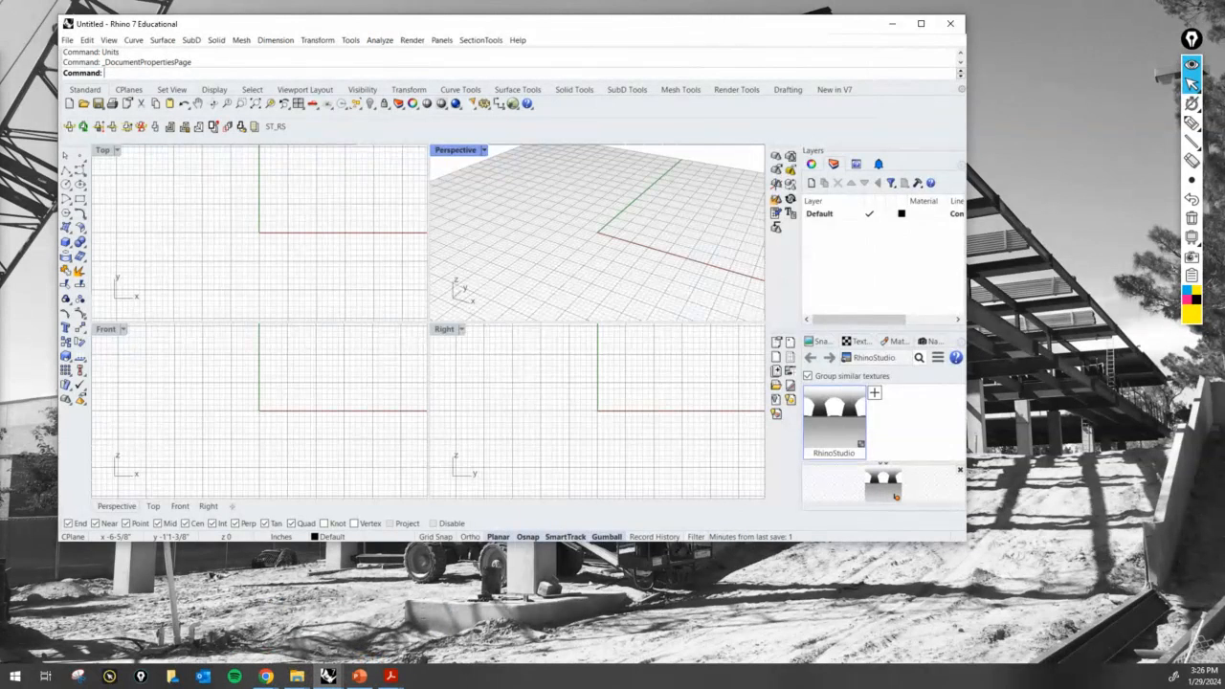
left_click_drag(0, 128, 528, 99)
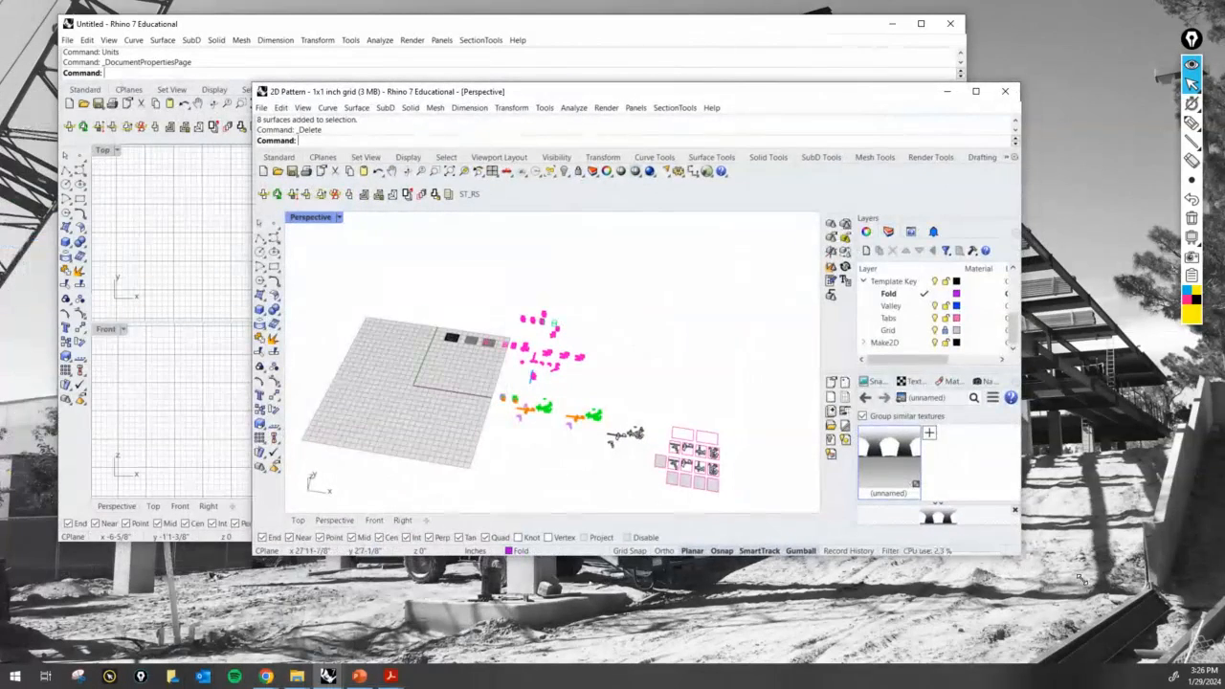
left_click_drag(1080, 579, 1084, 581)
scroll(497, 366, "up", 5)
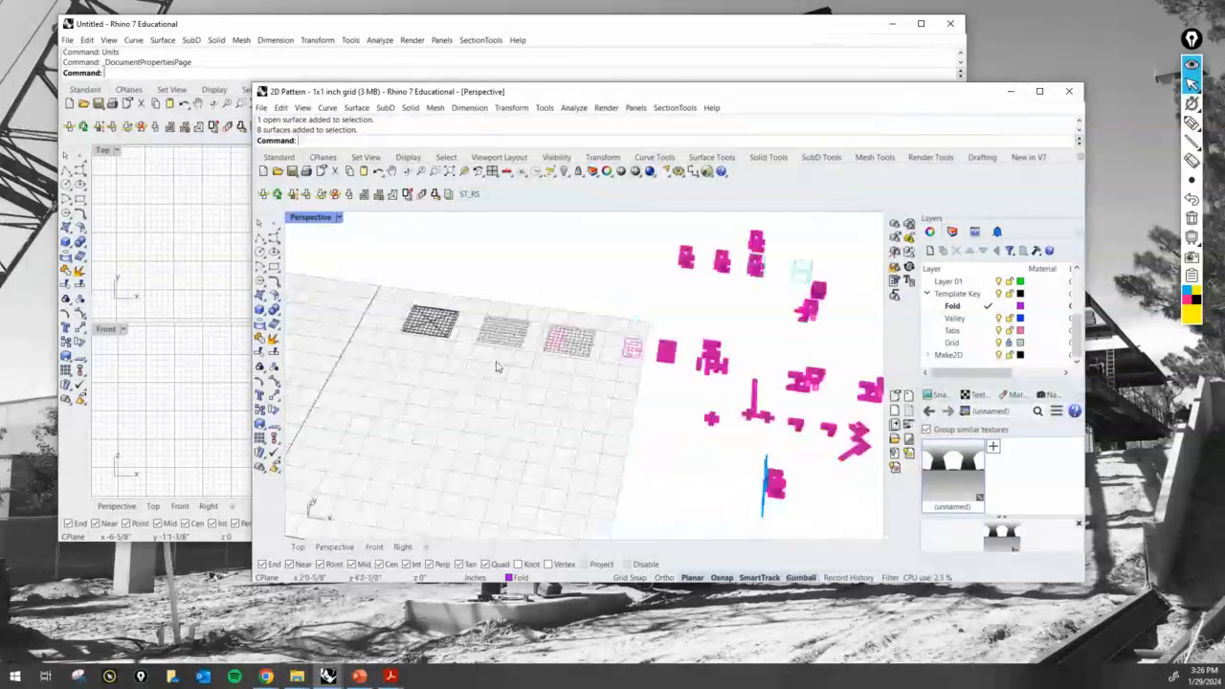
scroll(497, 367, "up", 3)
scroll(399, 278, "up", 2)
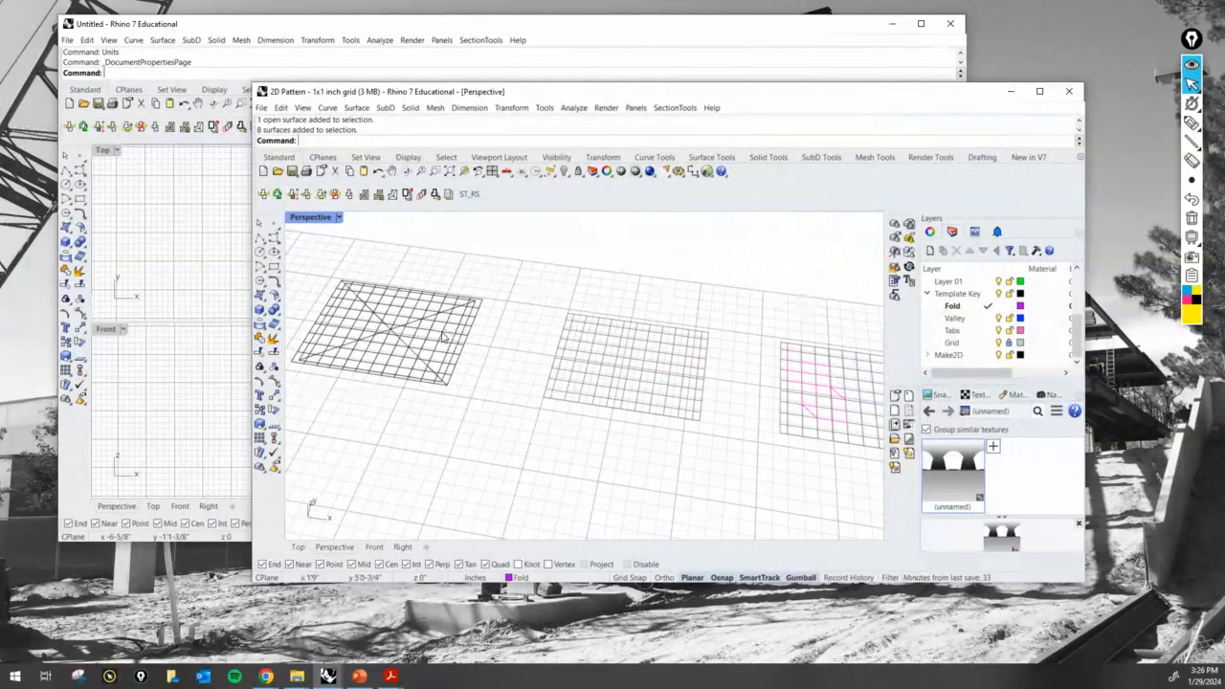
scroll(671, 348, "down", 2)
scroll(605, 346, "up", 2)
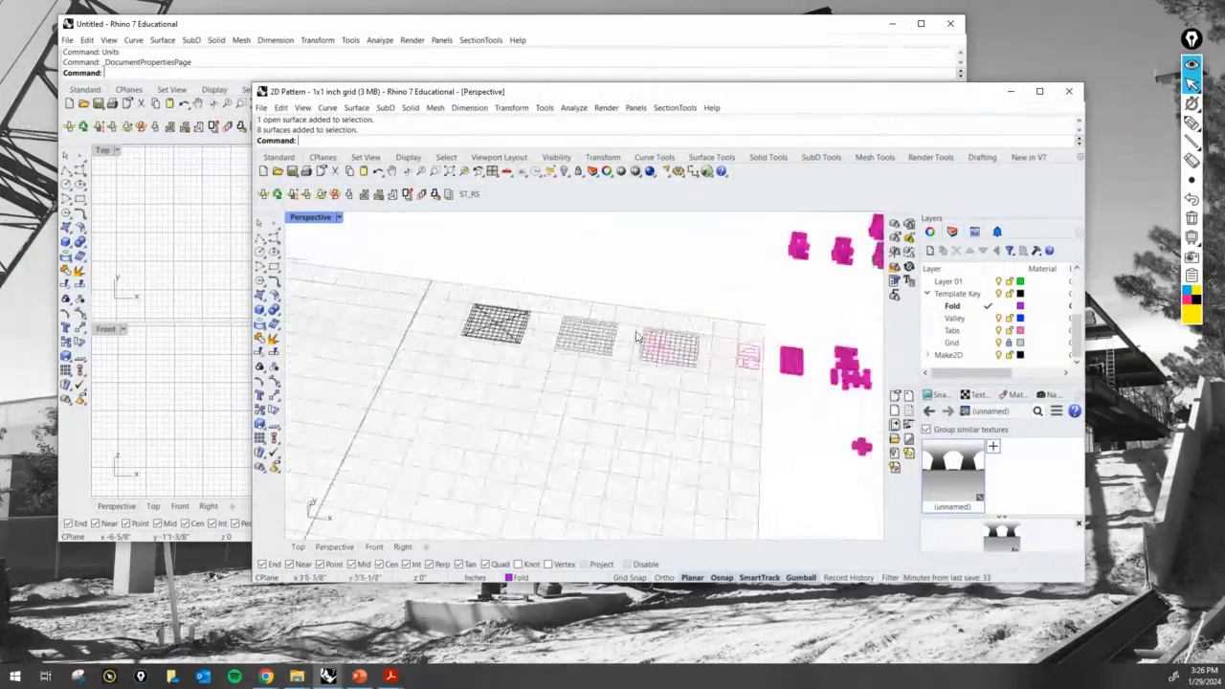
Examine the colored volume models beside the pattern grids in the 2D Pattern file, and move its window off the main screen
scroll(590, 347, "down", 3)
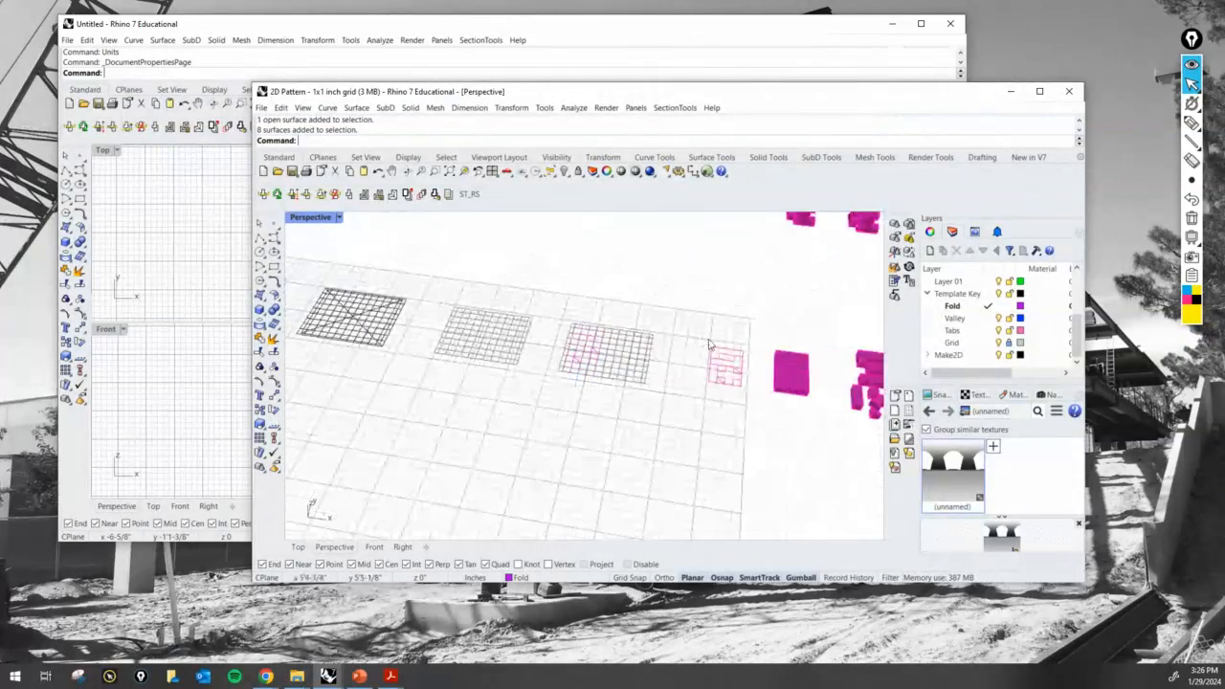
scroll(739, 353, "down", 3)
scroll(771, 354, "up", 3)
scroll(771, 354, "down", 3)
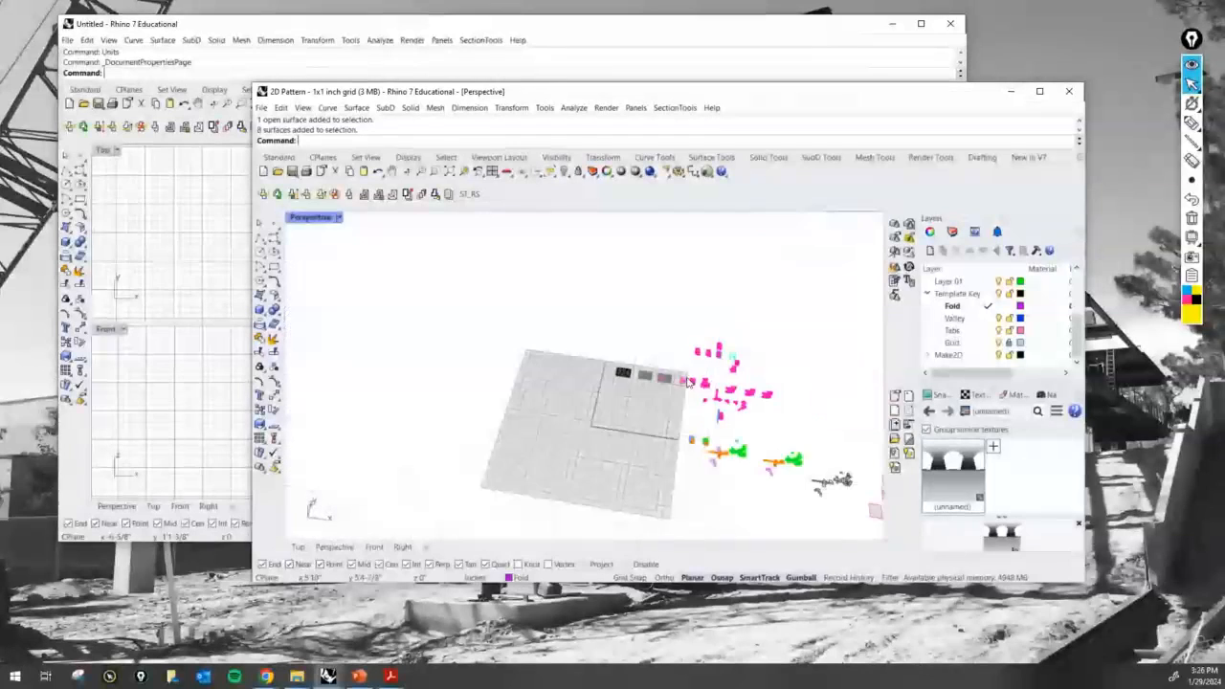
scroll(726, 512, "up", 2)
scroll(726, 512, "up", 3)
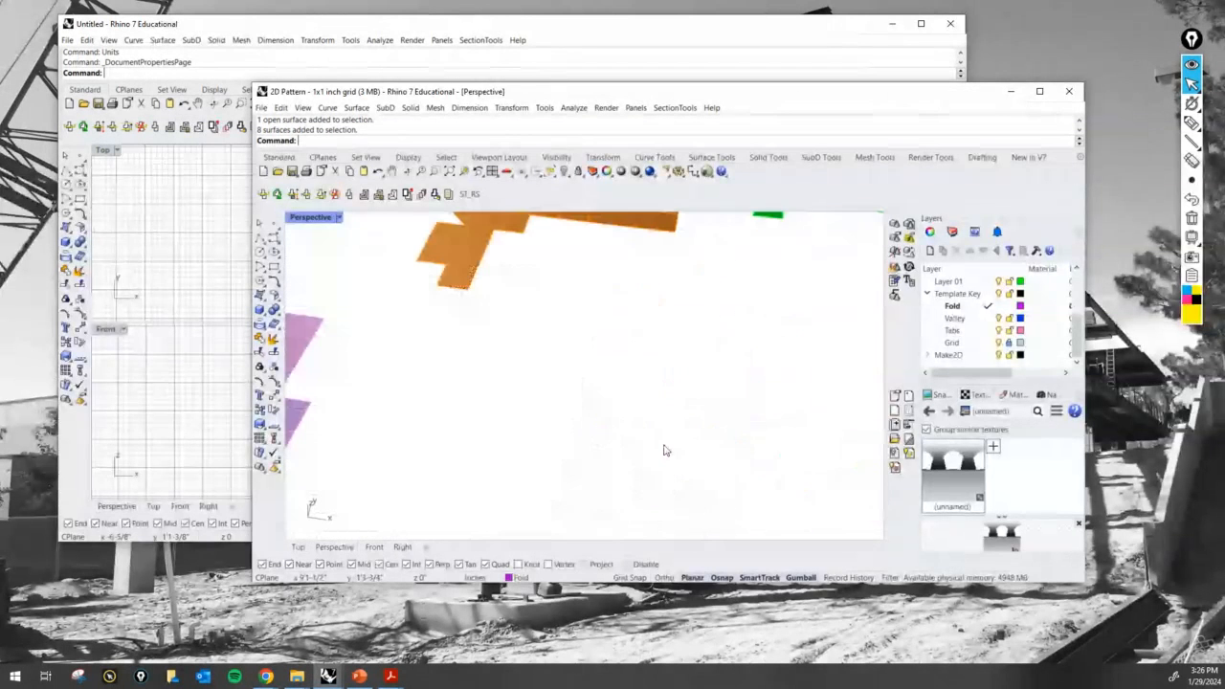
scroll(661, 429, "down", 2)
scroll(613, 359, "up", 2)
scroll(594, 417, "down", 3)
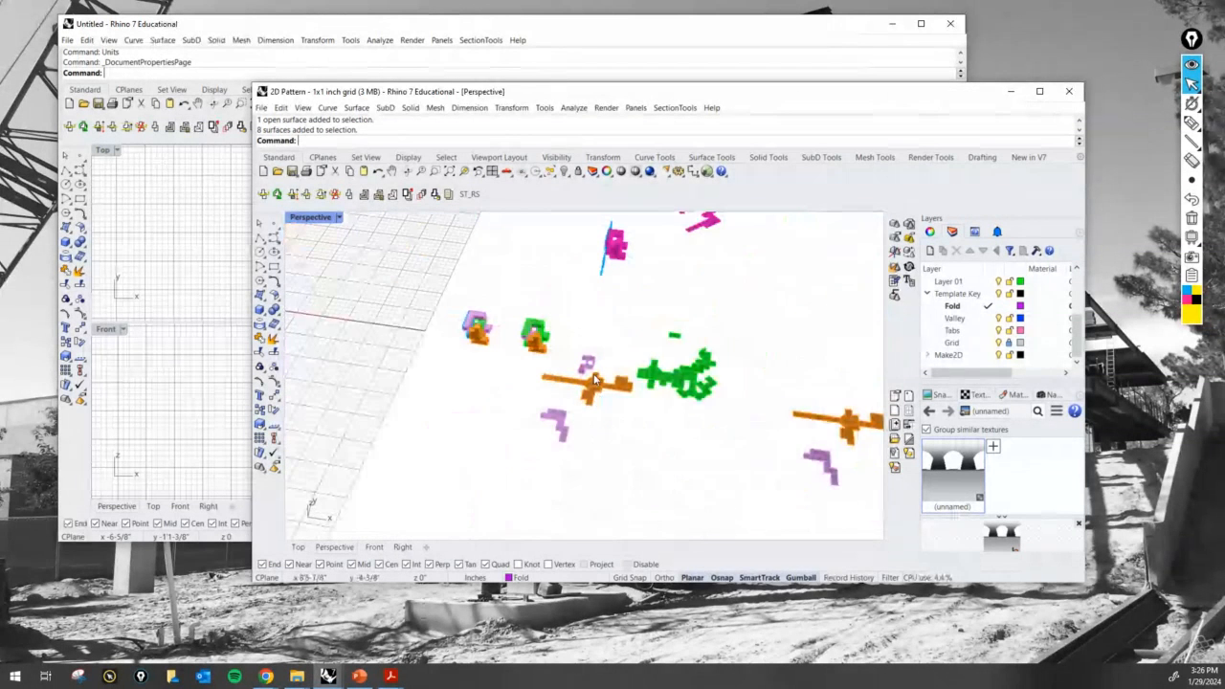
scroll(593, 246, "down", 2)
scroll(599, 275, "up", 3)
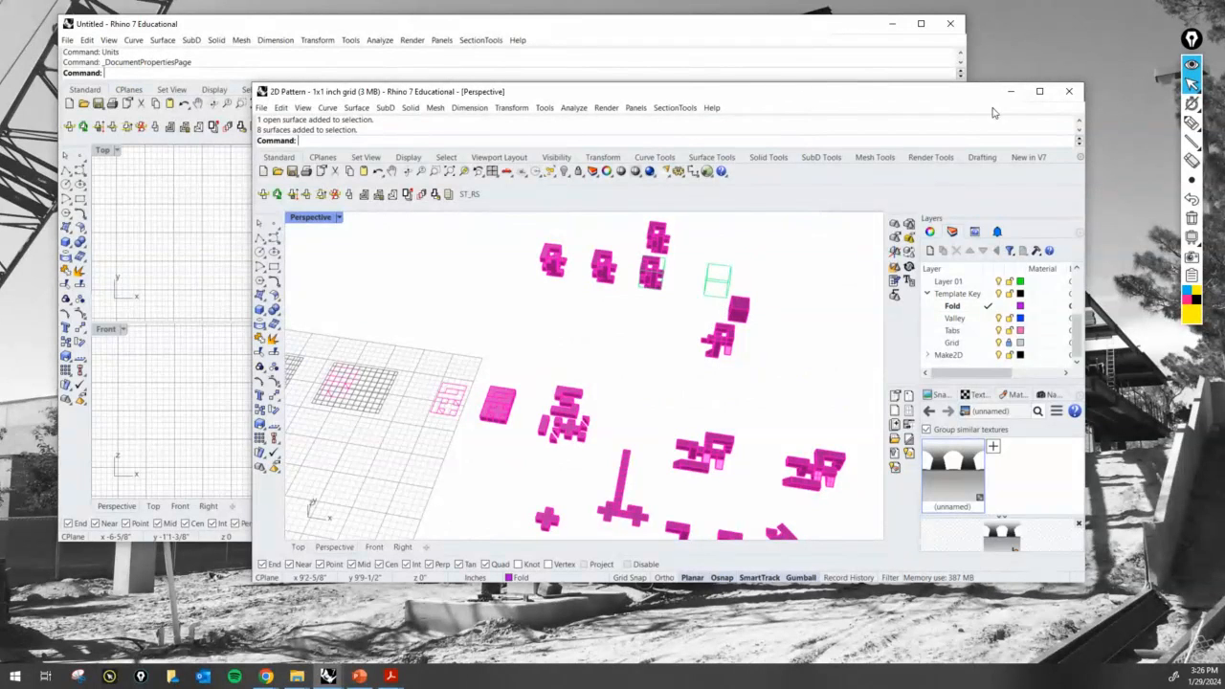
left_click_drag(918, 97, 0, 38)
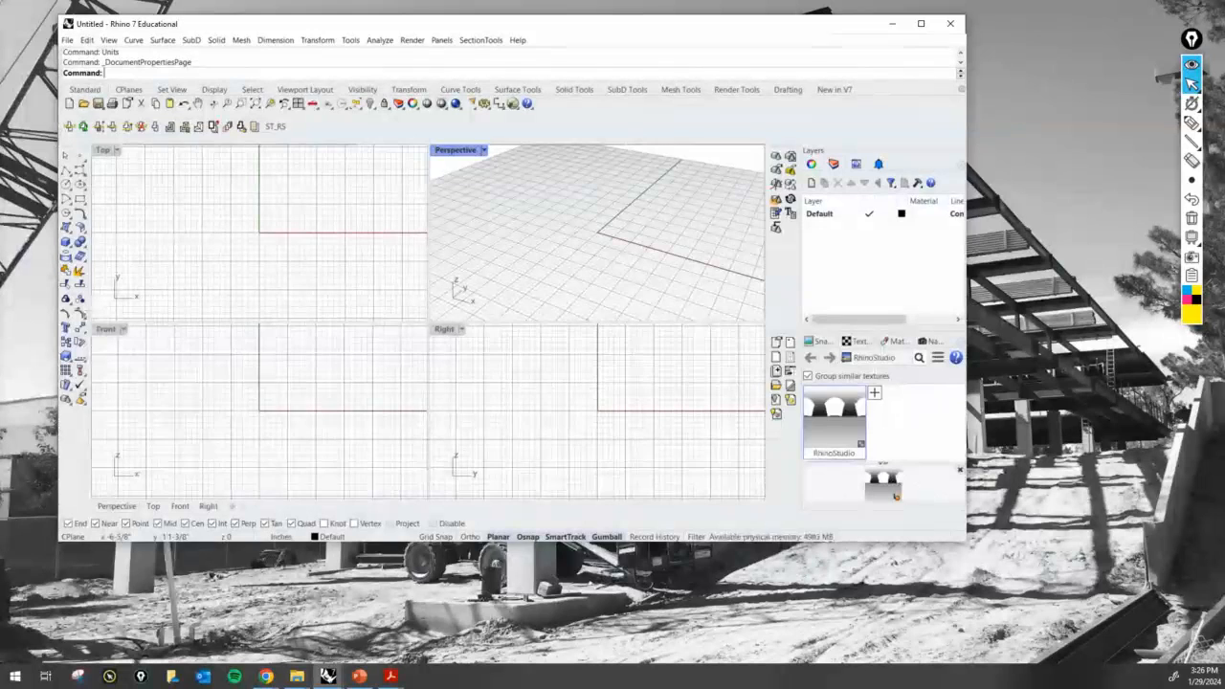
Save the untitled model in the 2. Assignments folder as SP24-GFX2-Rhino Aggregations_INTRO
left_click(66, 39)
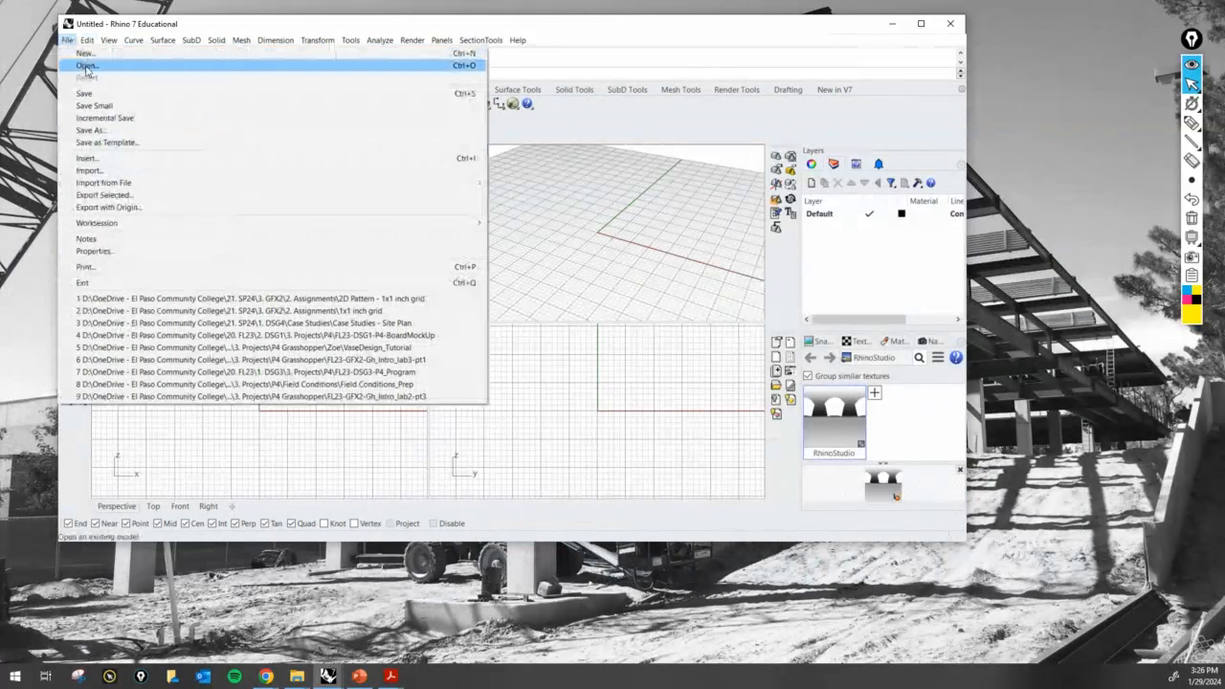
left_click(91, 129)
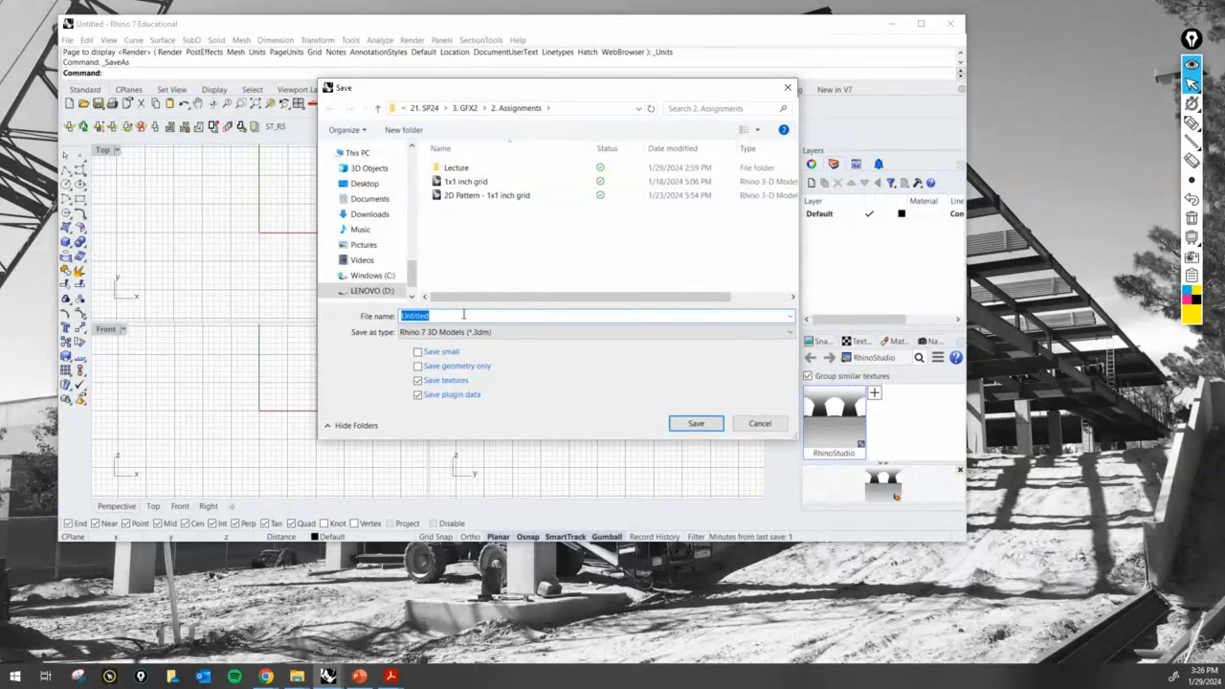
type("Rhino Ag")
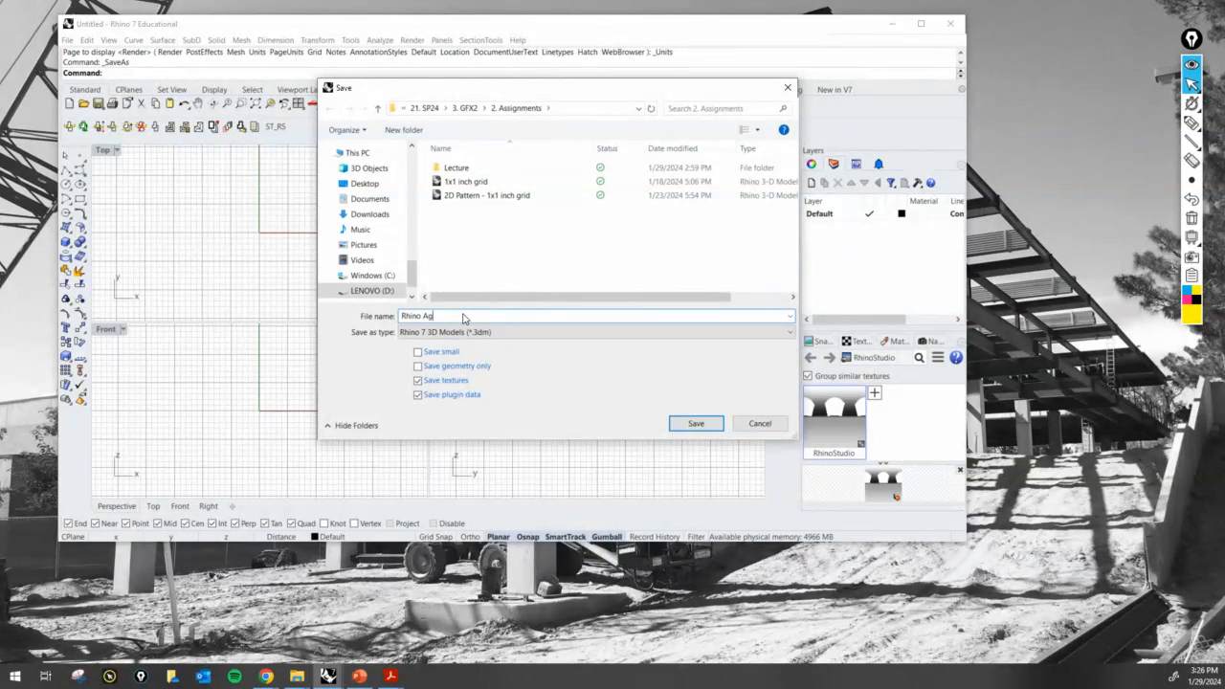
type("gregationSP24")
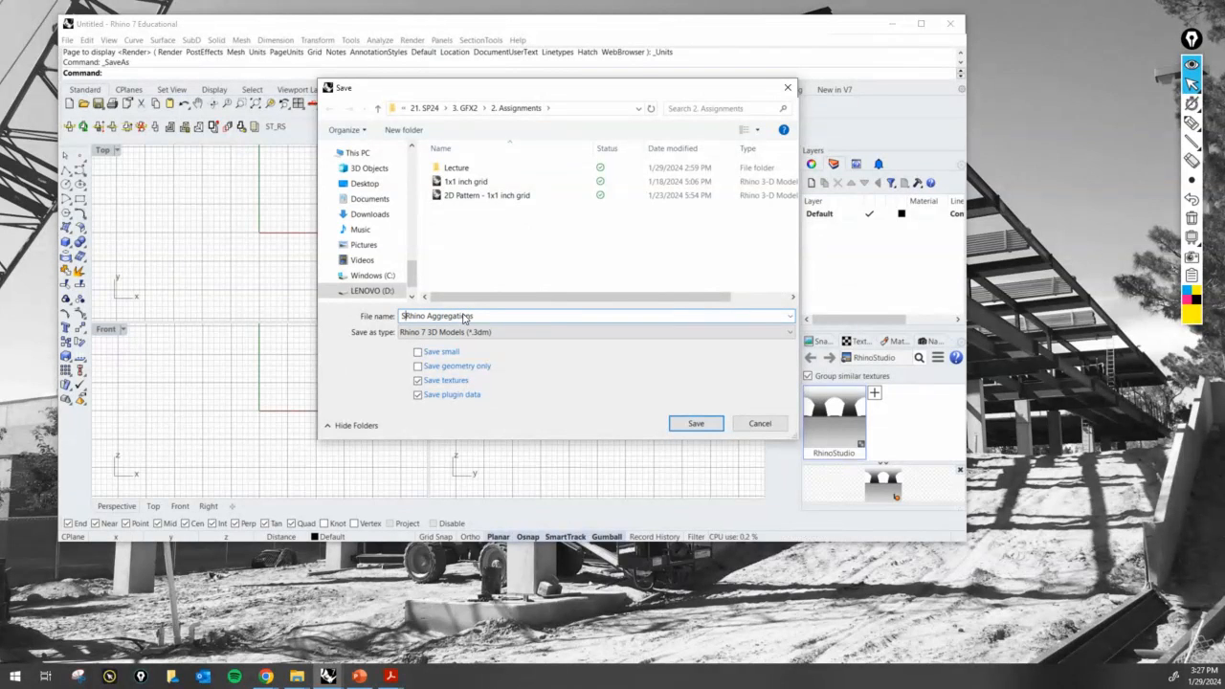
type("-GFC")
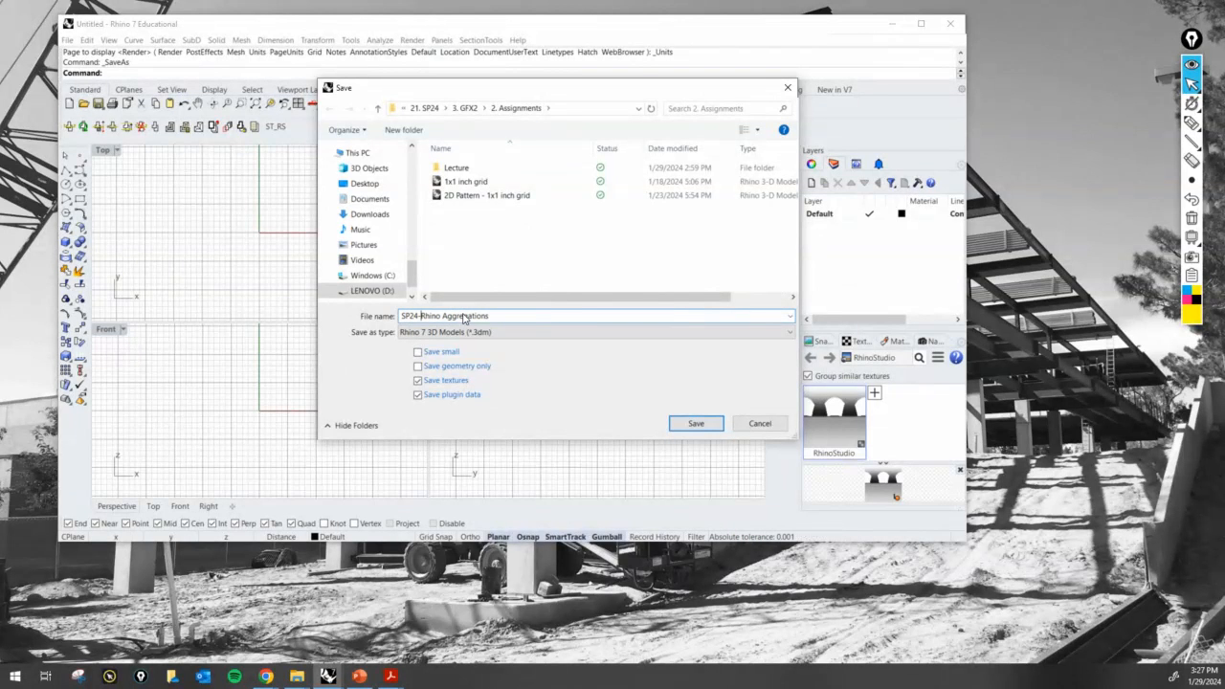
key("BackSpace")
type("X2-")
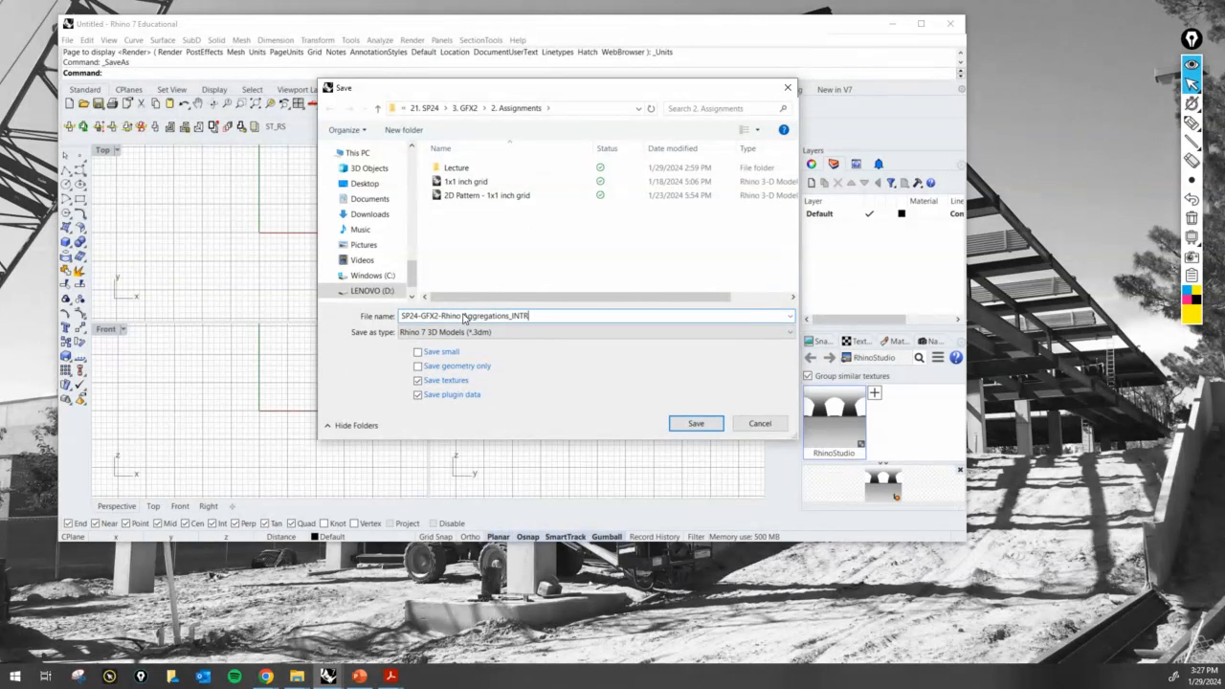
key("BackSpace")
key("BackSpace")
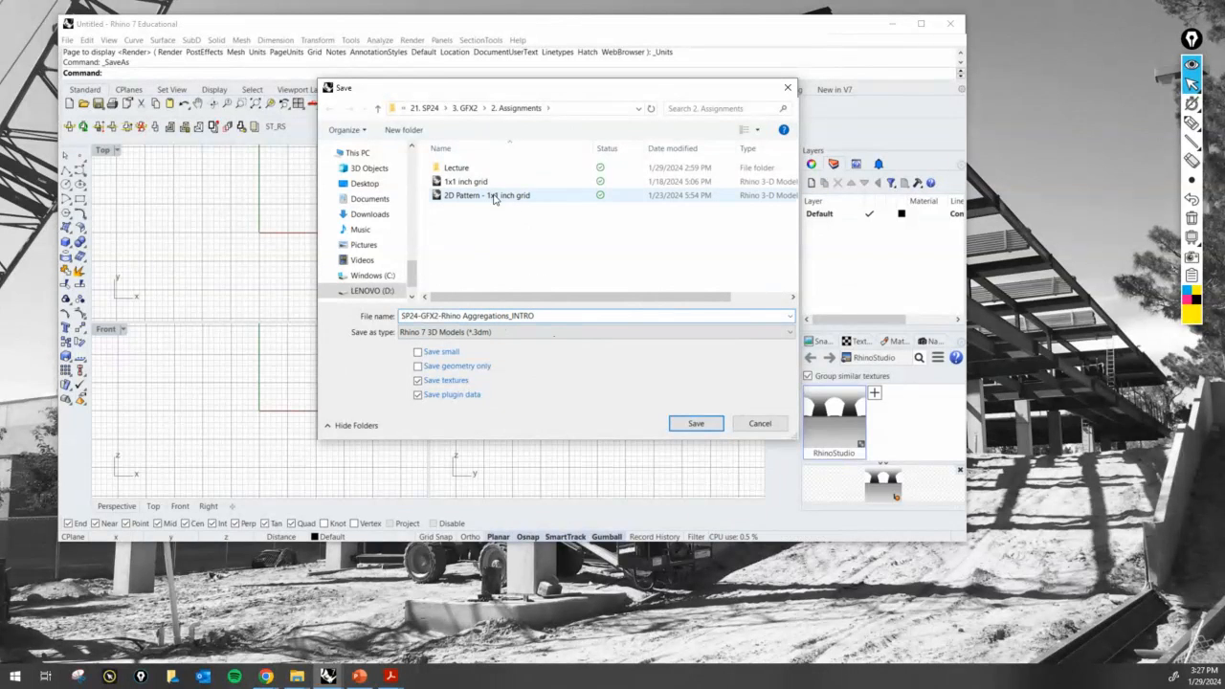
left_click(696, 425)
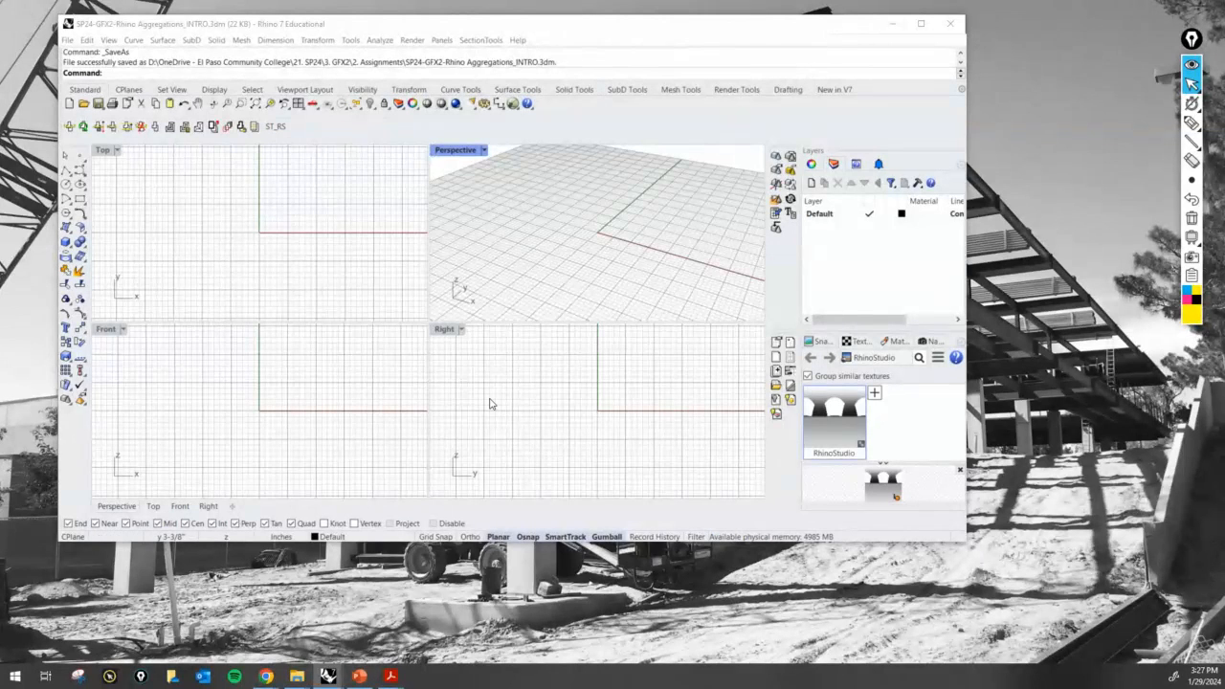
Widen the Rhino window slightly and add two new layers named P1 and P2
left_click(935, 299)
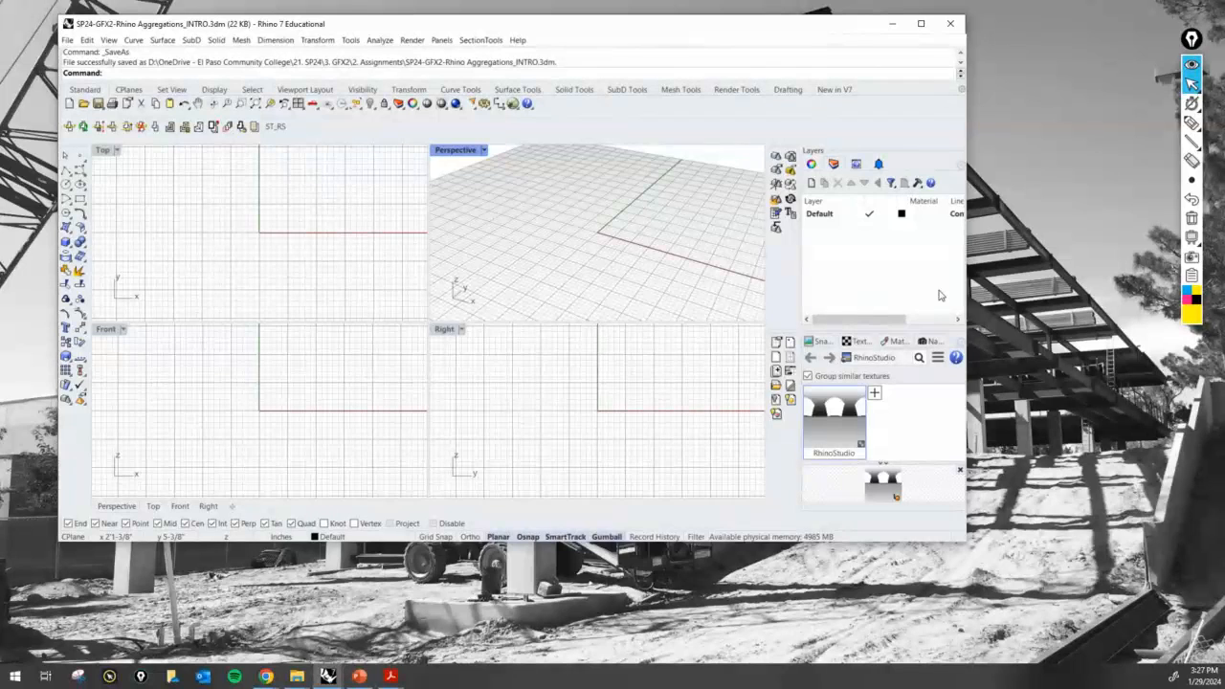
left_click_drag(962, 285, 979, 285)
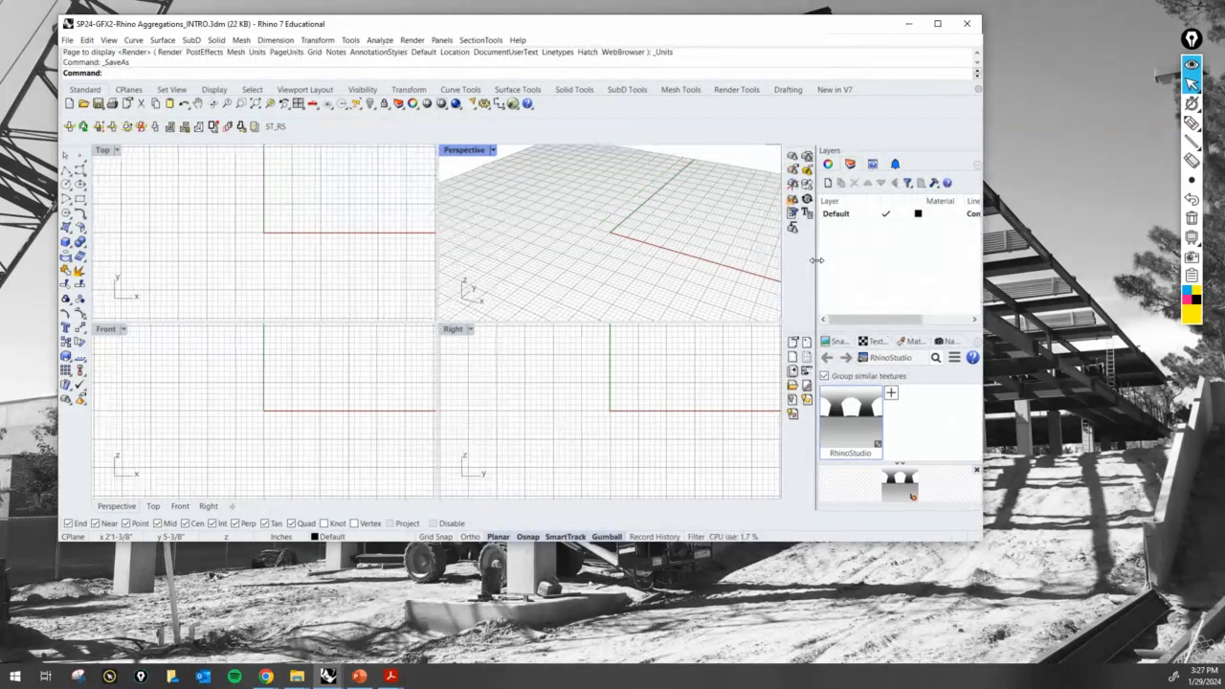
left_click(840, 183)
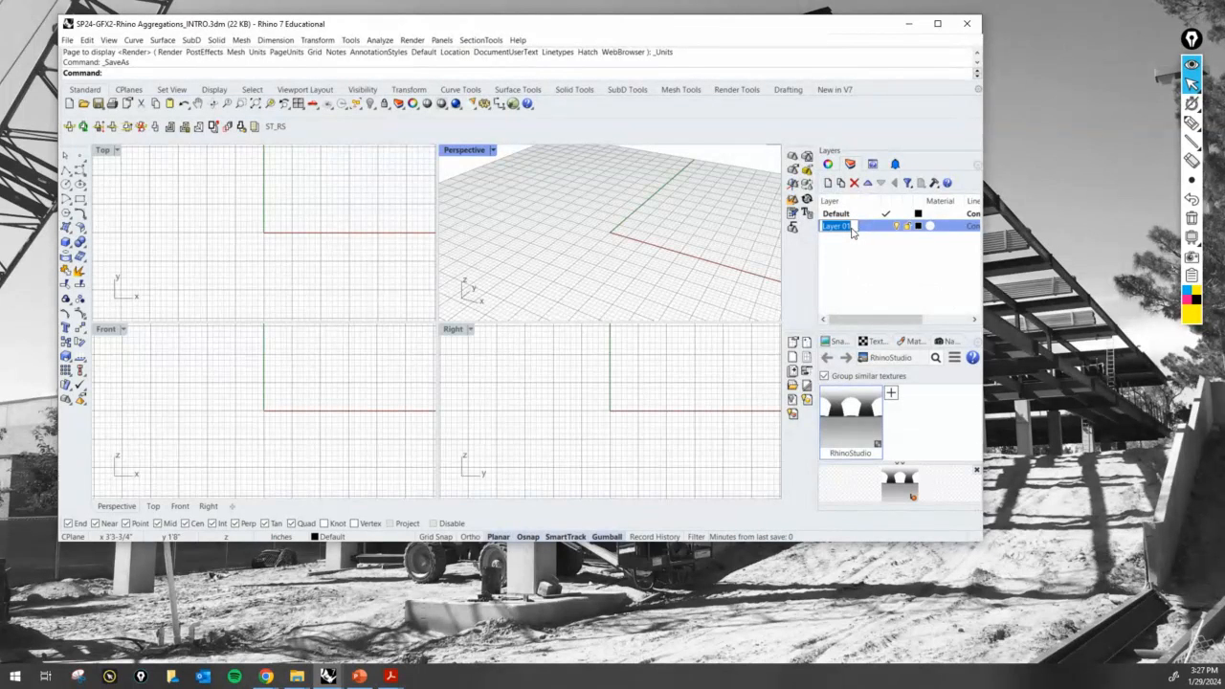
type("P1")
key("Return")
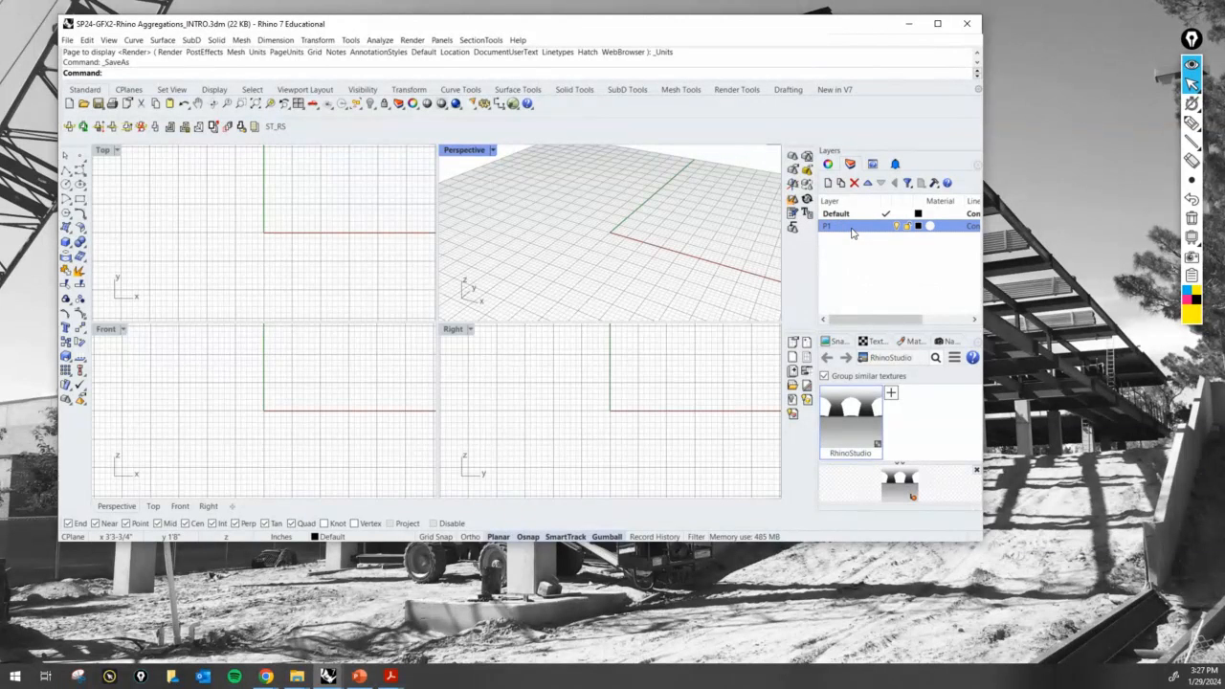
left_click(827, 182)
type("P2")
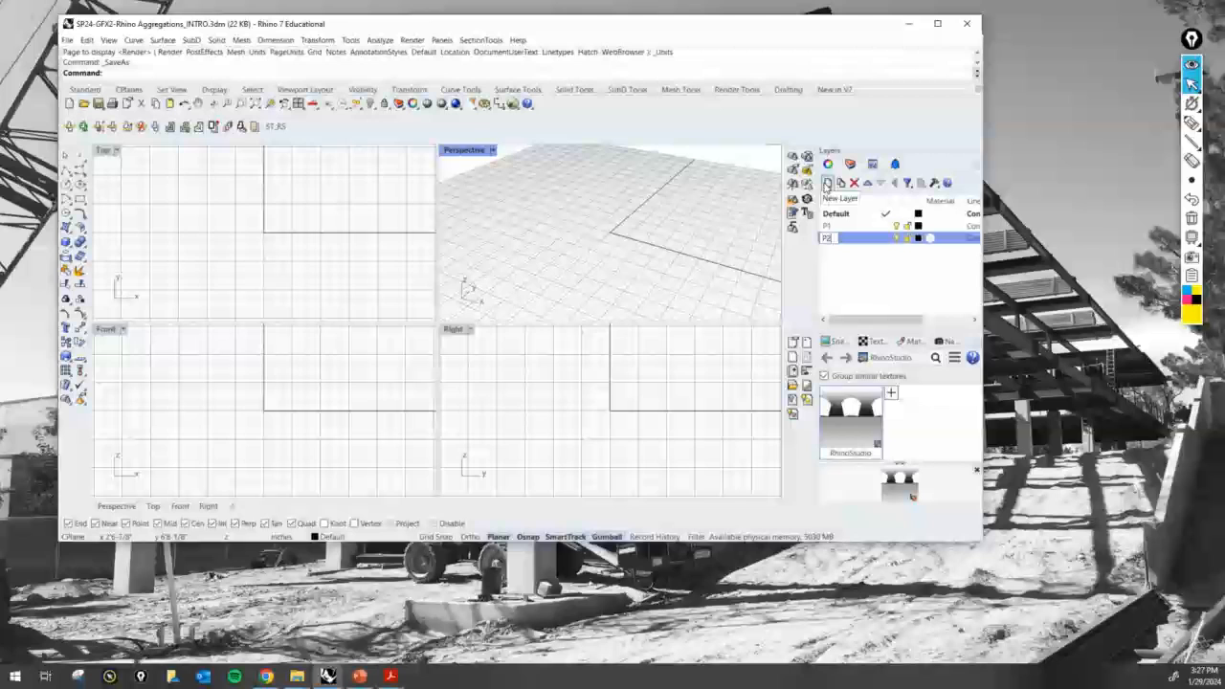
key("Return")
Add three more layers named P3, P4 and P5
left_click(826, 183)
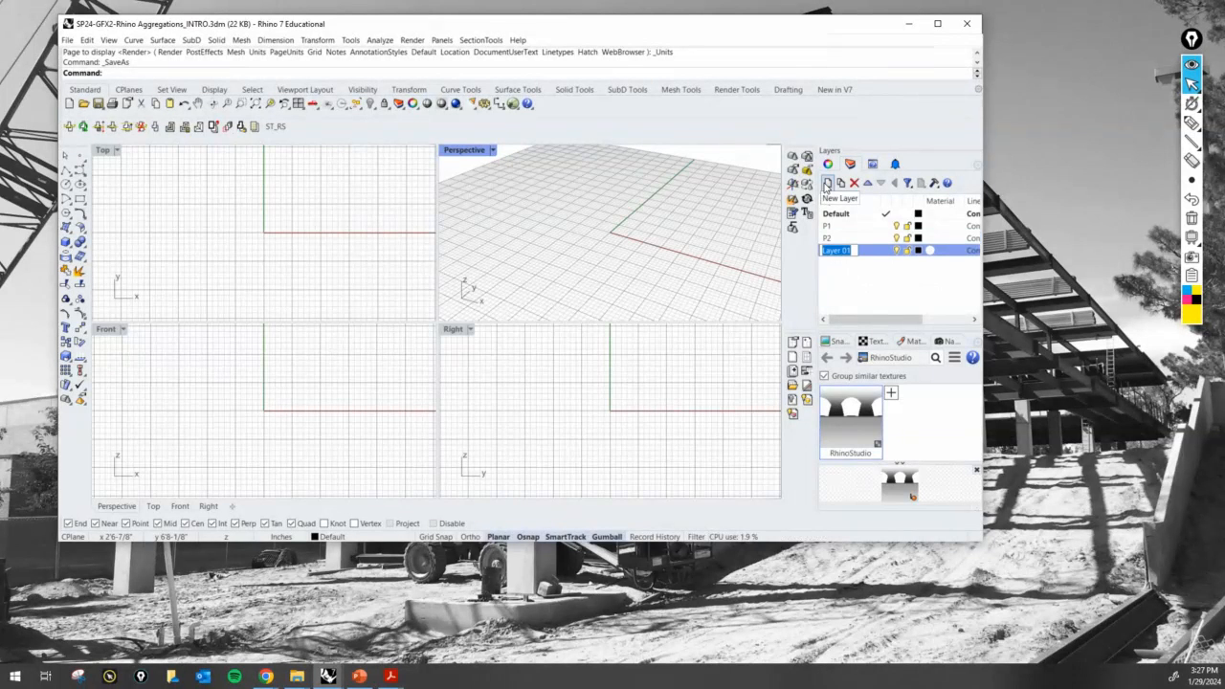
type("P3")
key("Return")
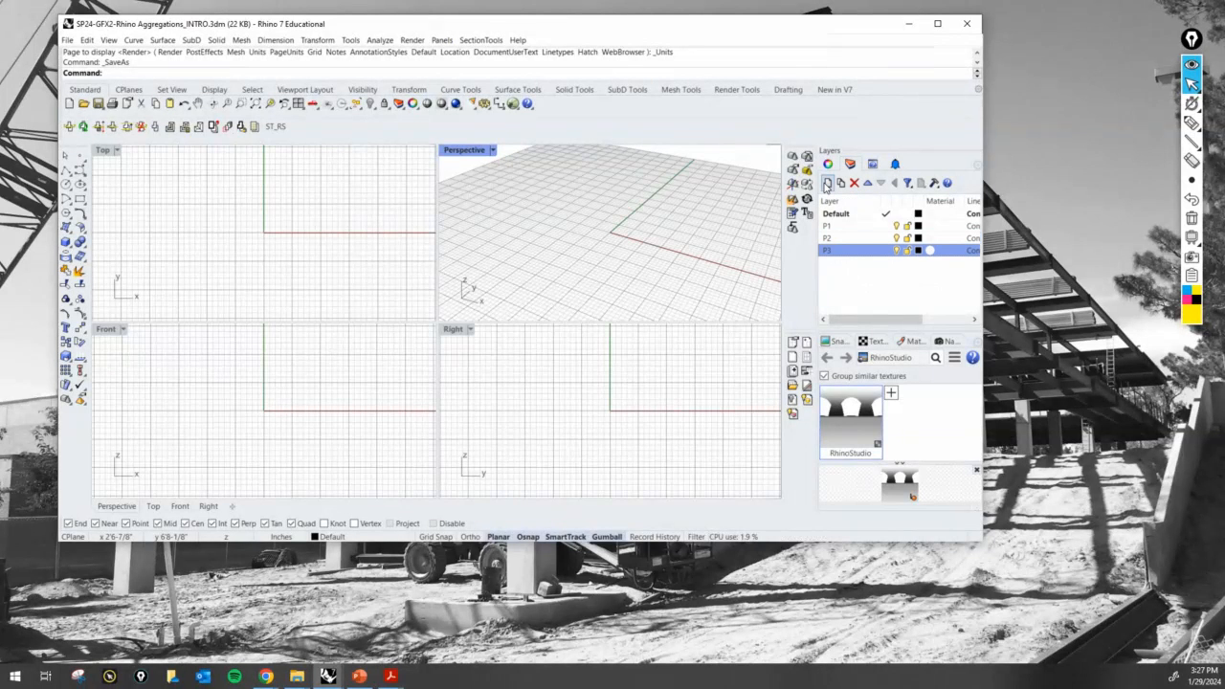
left_click(827, 183)
type("P4")
key("Return")
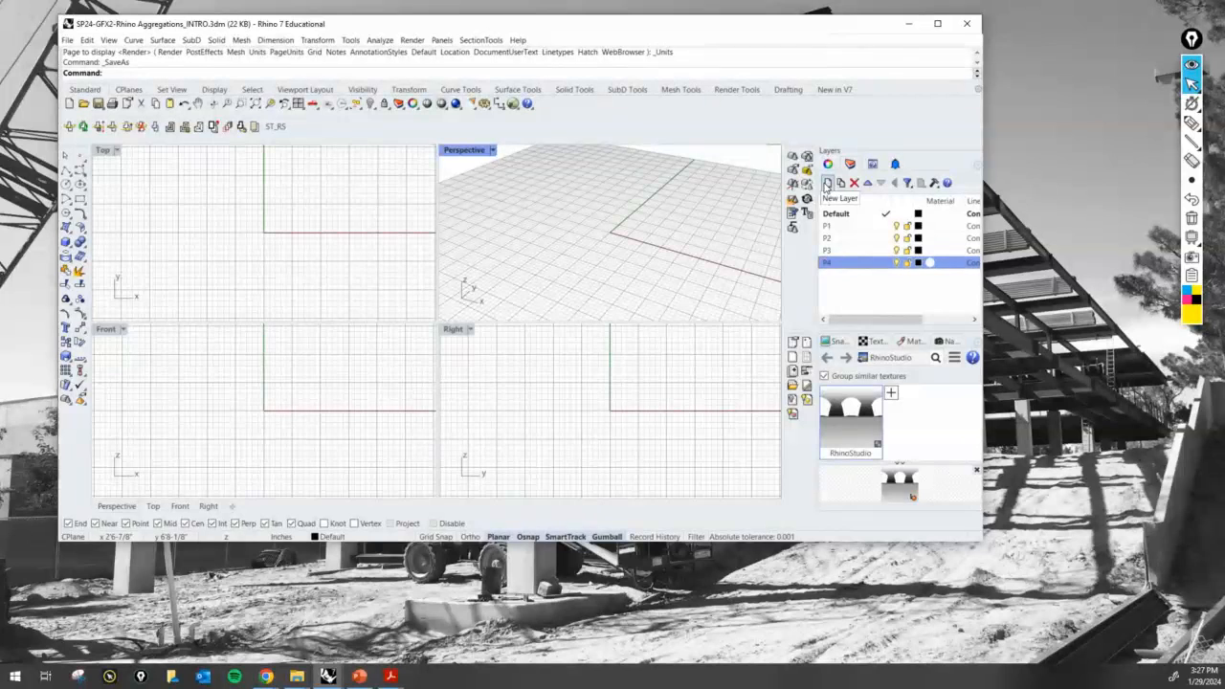
left_click(827, 183)
type("P5")
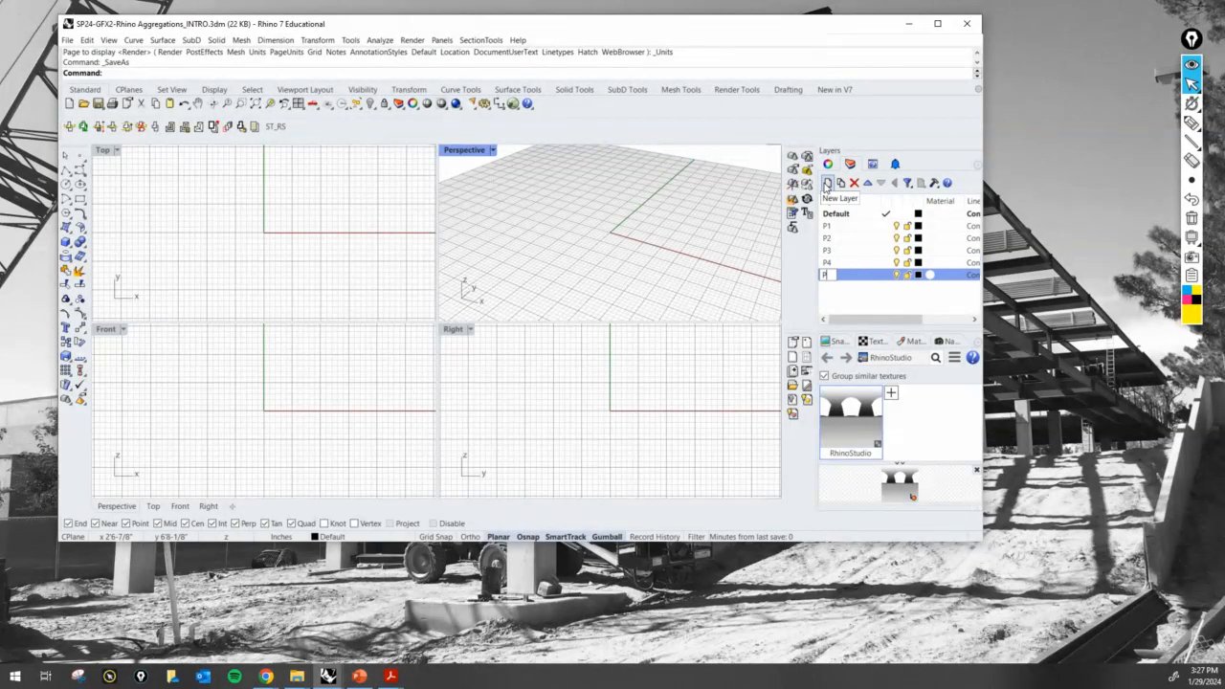
key("Return")
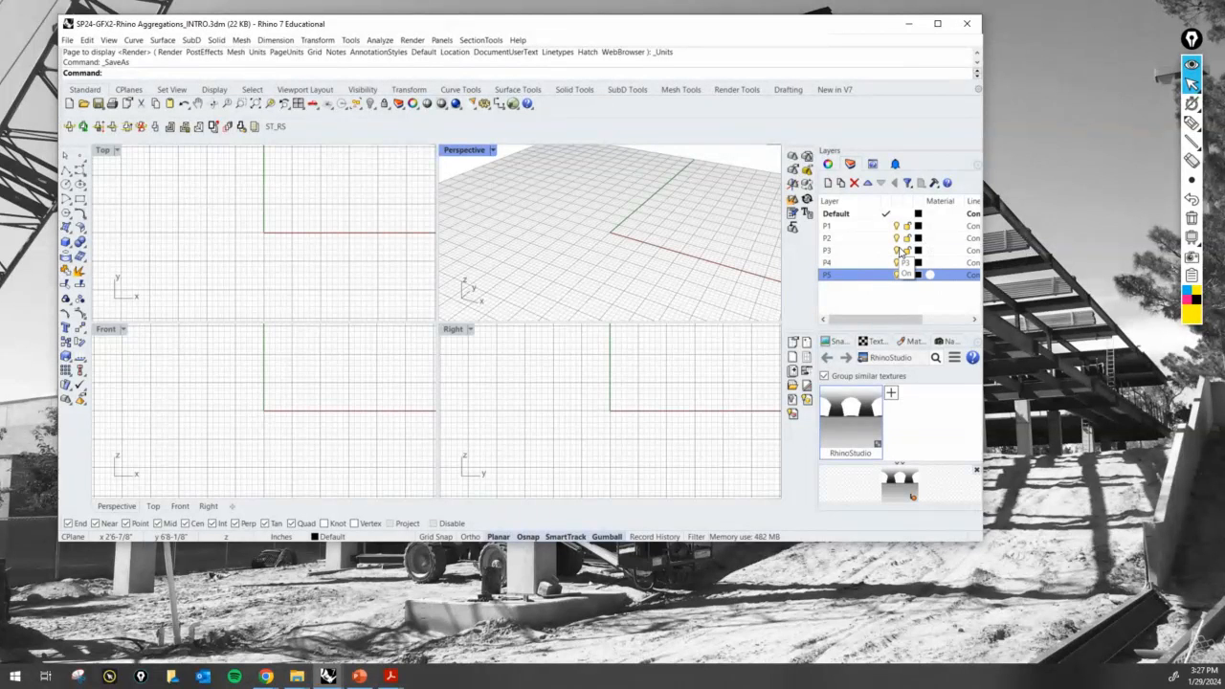
Maximize the Top viewport and examine the construction grid around the origin's upper-right quadrant
double_click(104, 153)
scroll(353, 355, "down", 10)
right_click_drag(493, 351, 440, 377)
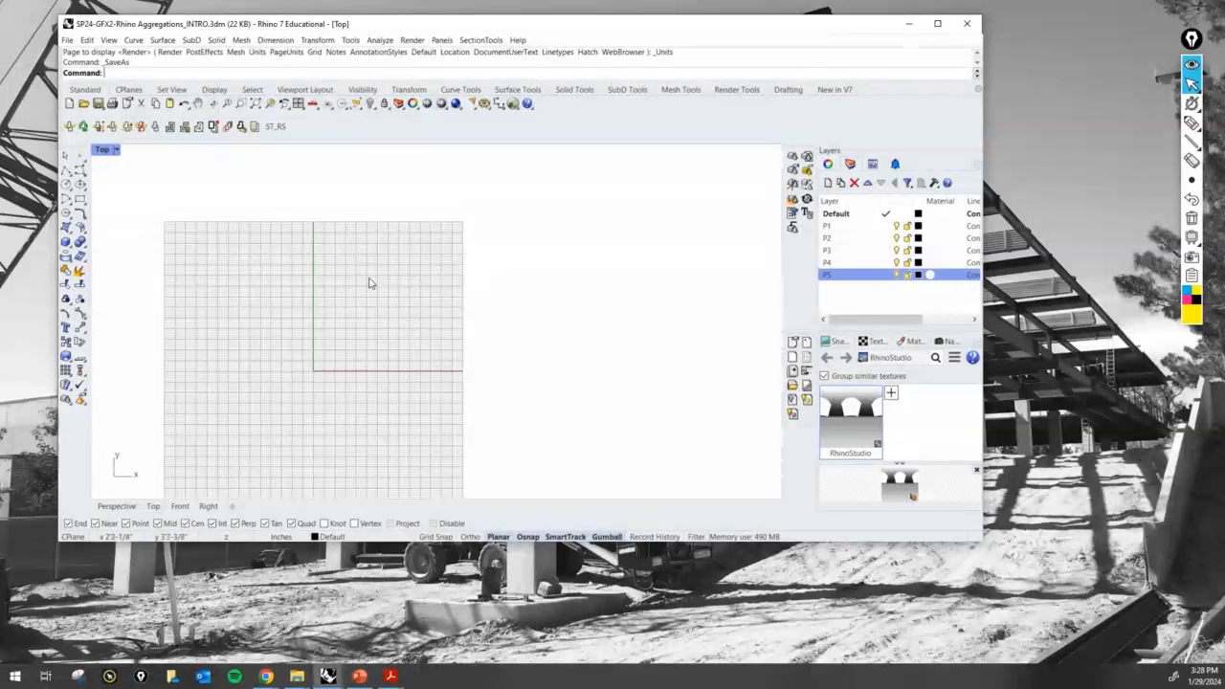
scroll(370, 278, "up", 1)
scroll(371, 275, "up", 2)
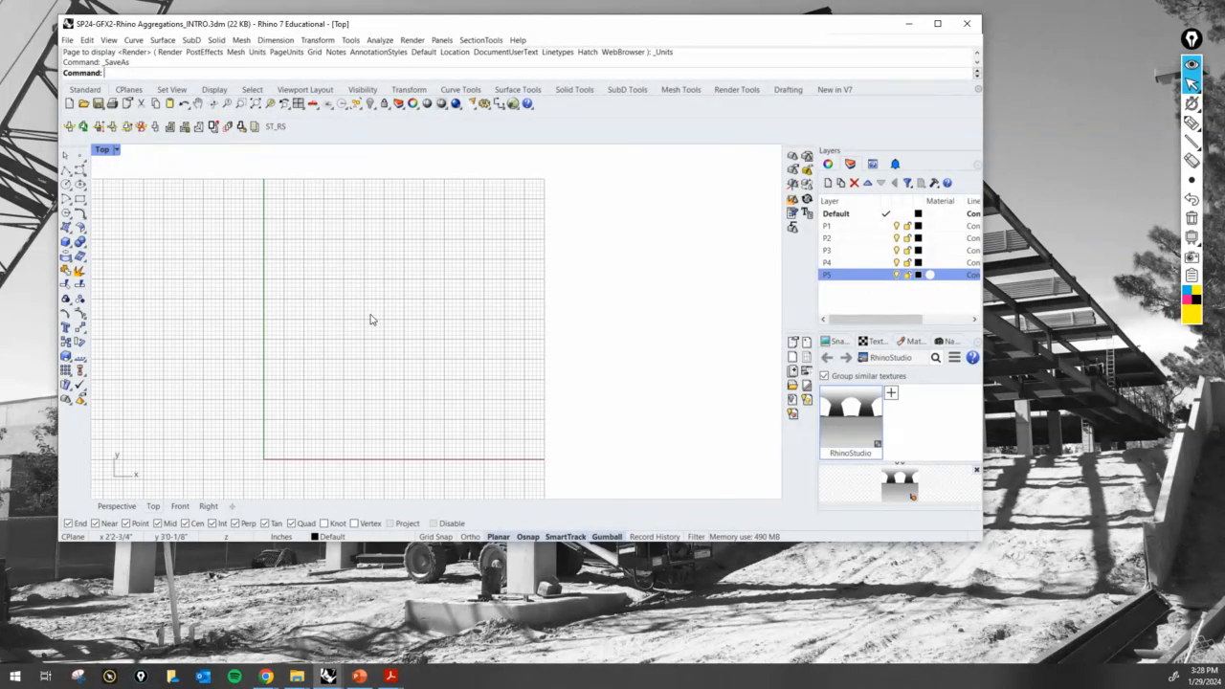
key("ctrl")
key("ctrl")
key("ctrl")
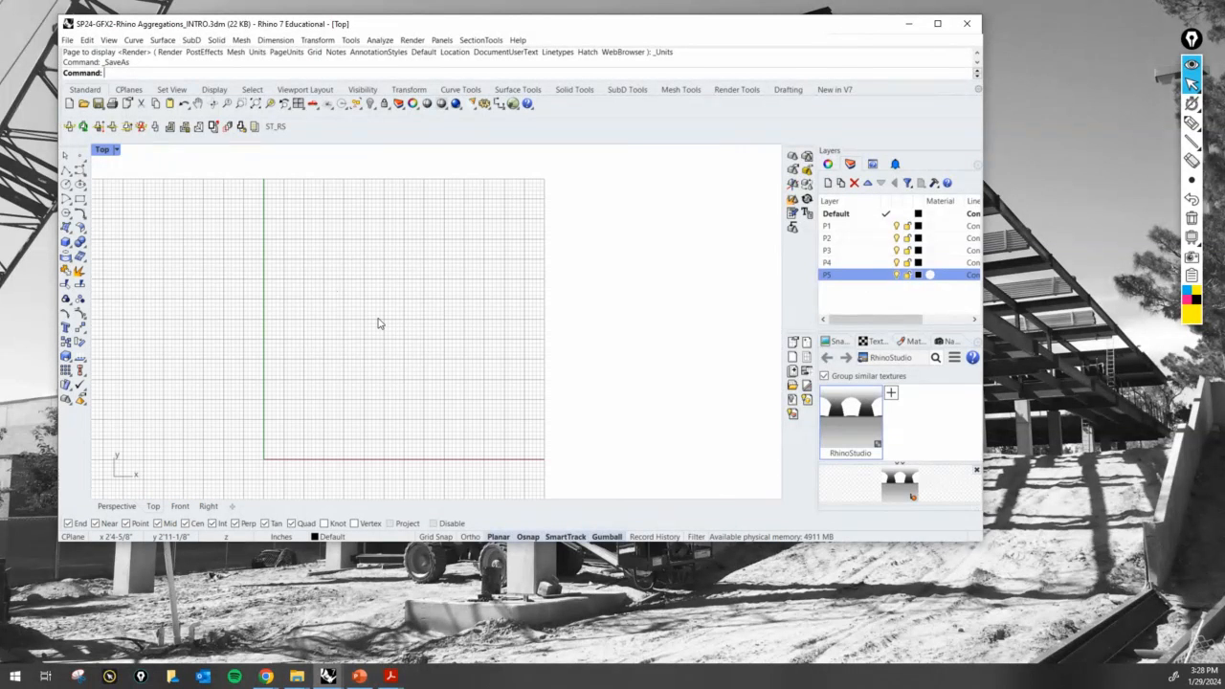
scroll(371, 438, "up", 2)
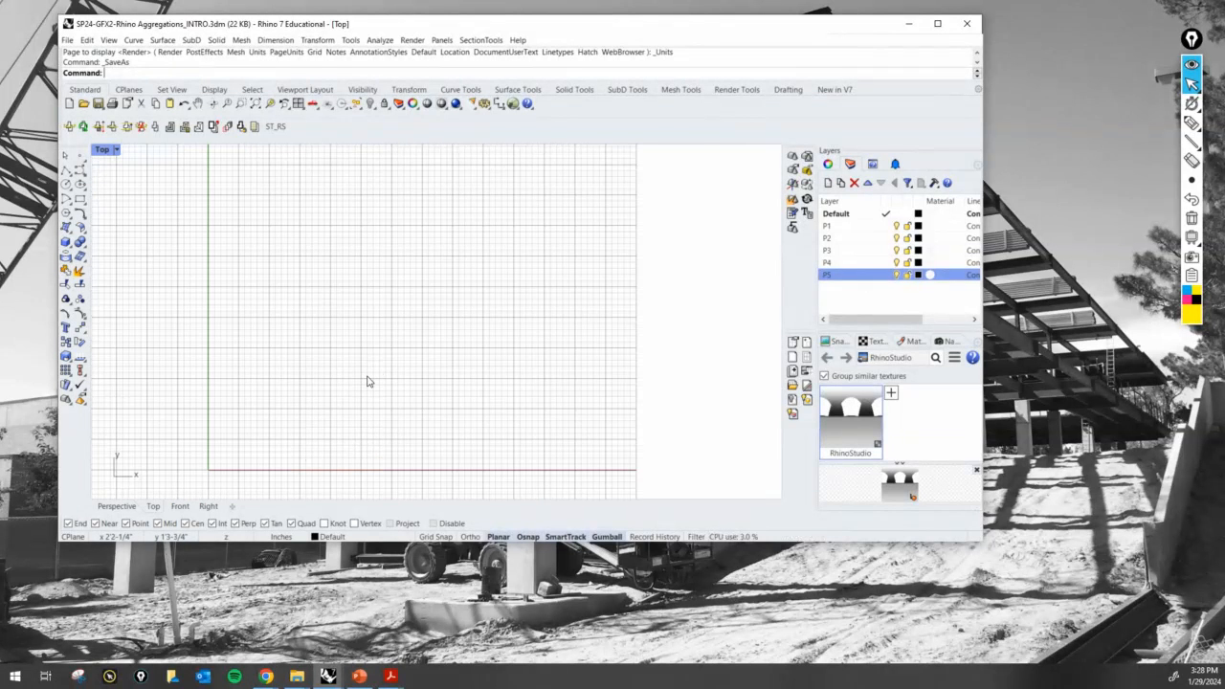
scroll(367, 381, "down", 3)
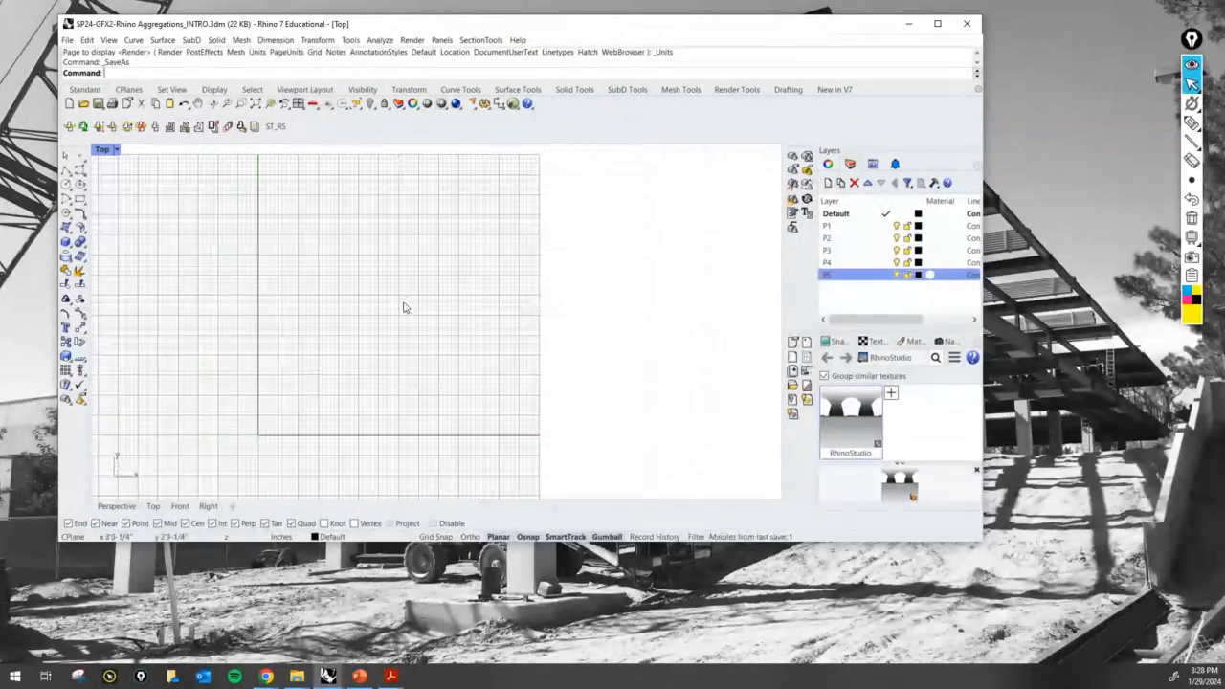
scroll(386, 374, "up", 1)
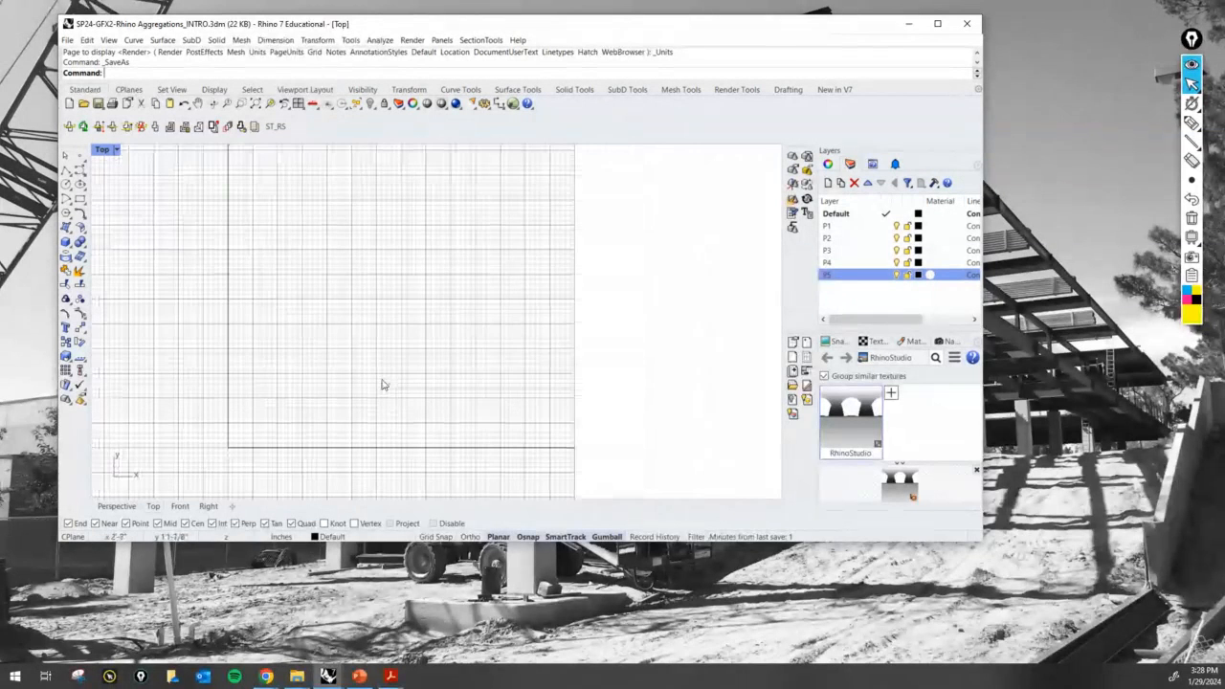
Use the Grid command to set ShowGrid to No for the active Top viewport, keeping the axes shown
type("Grid")
key("Return")
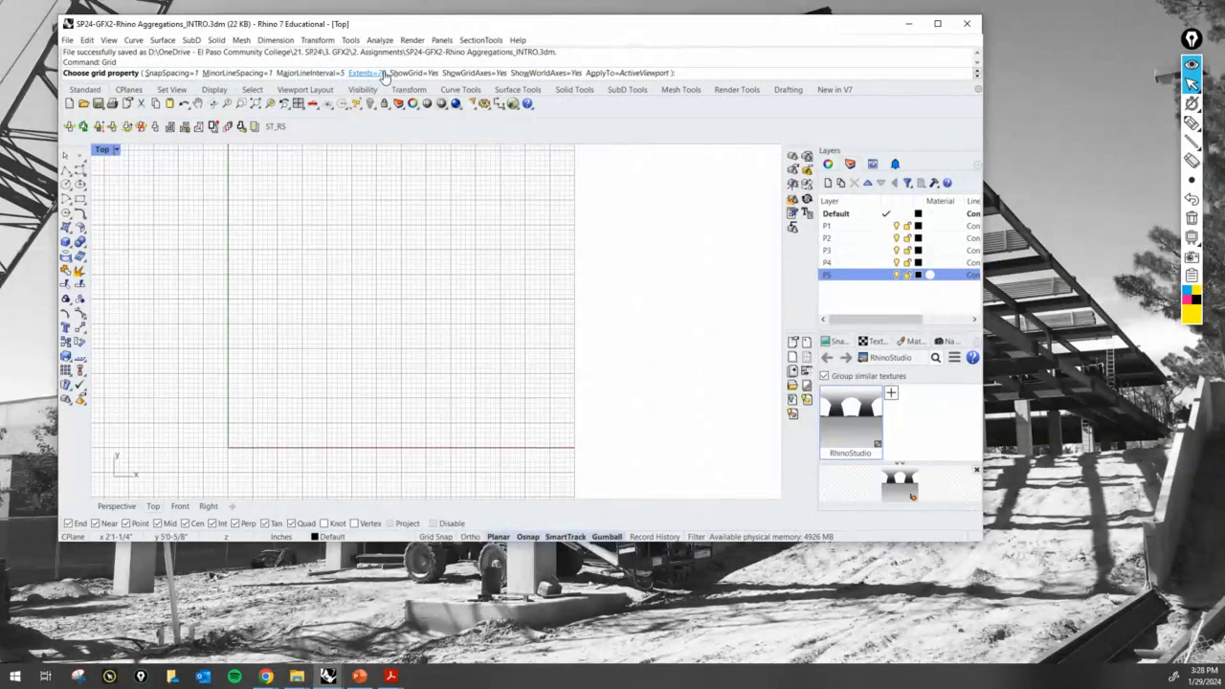
key("ctrl")
key("ctrl")
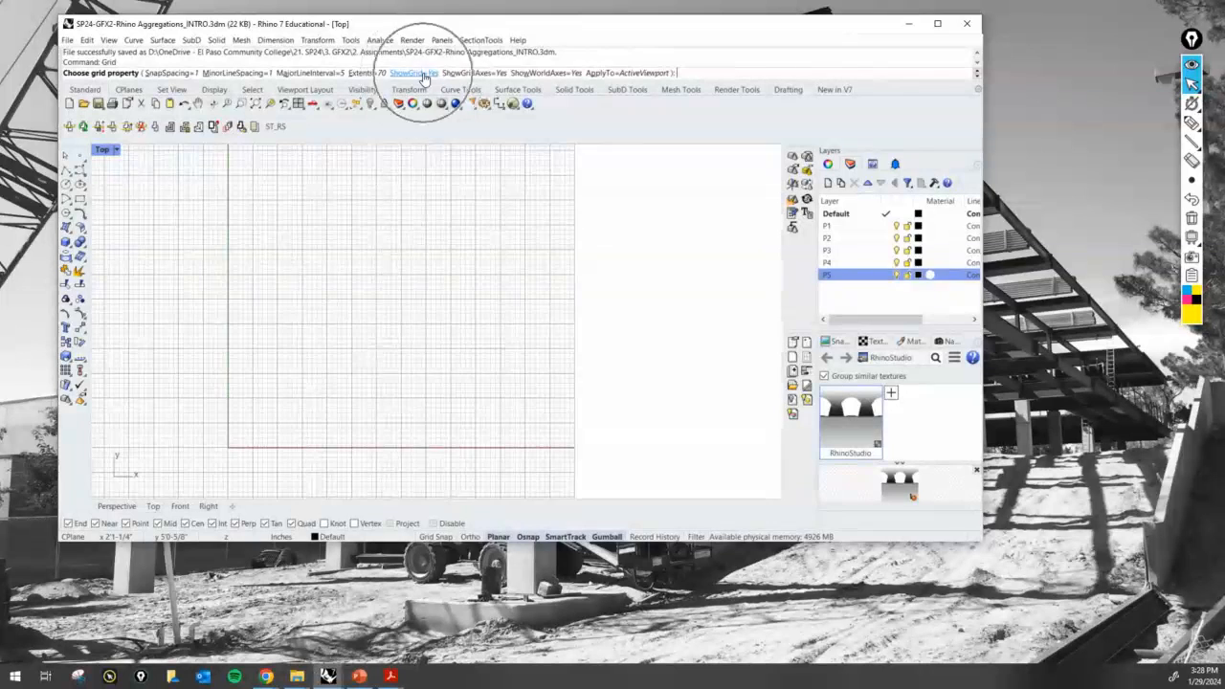
left_click(424, 74)
key("ctrl")
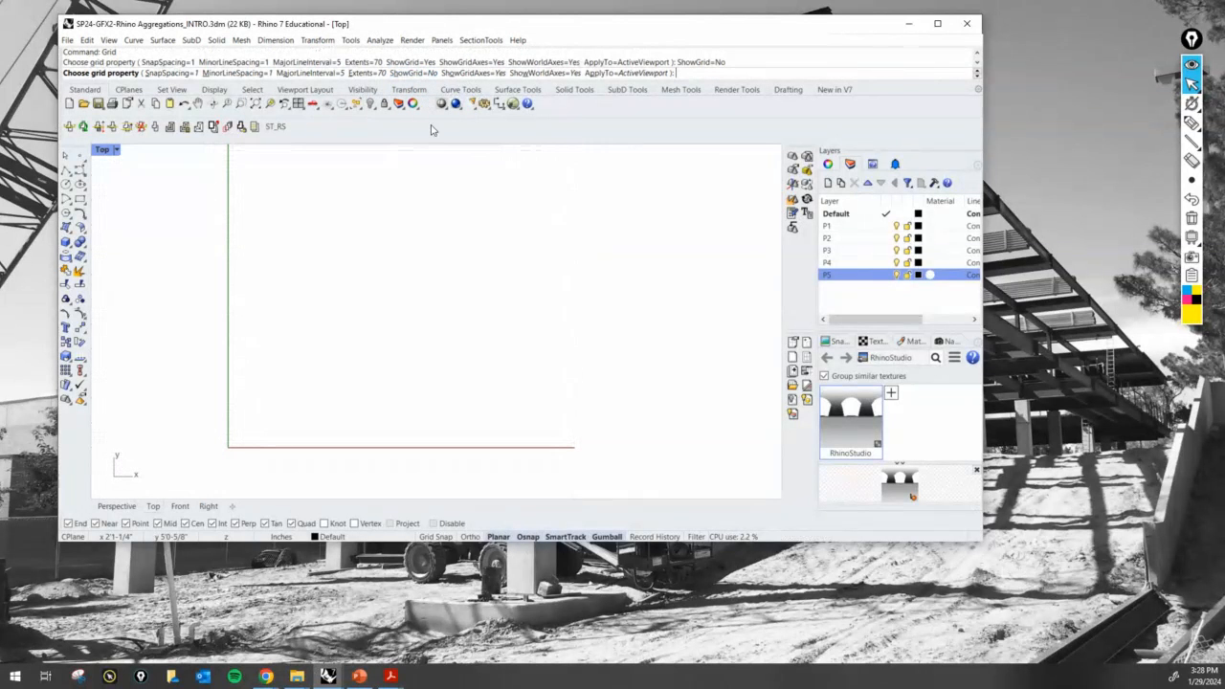
key("Return")
scroll(294, 294, "down", 4)
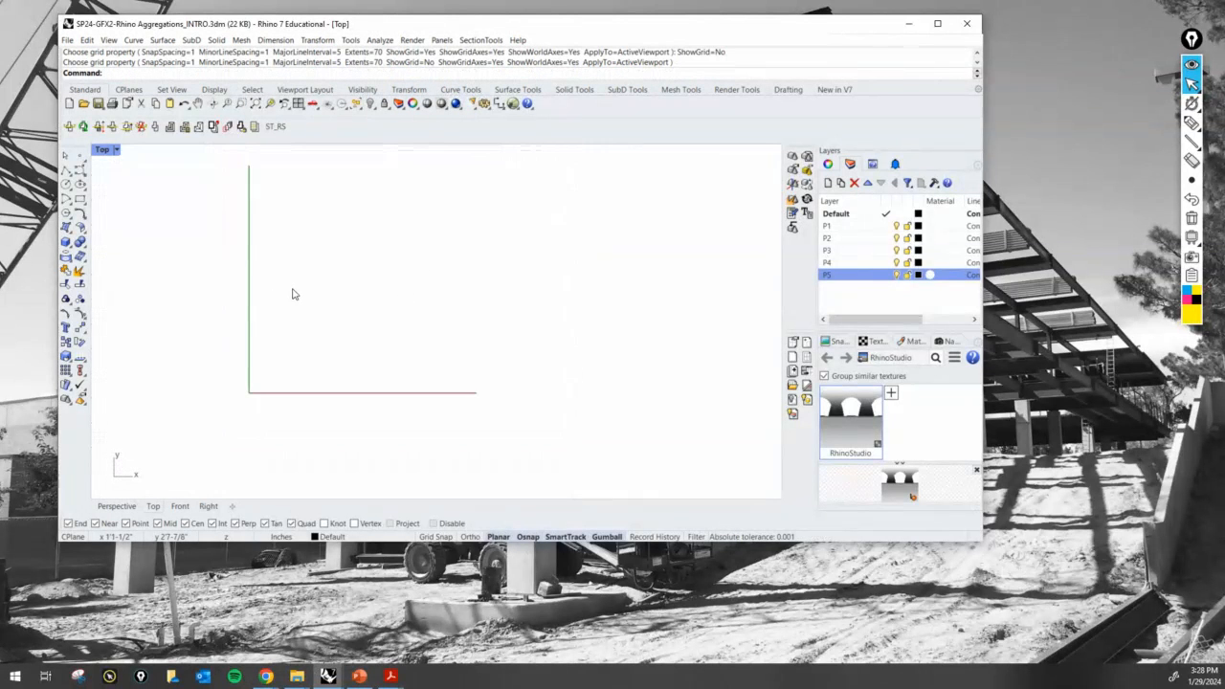
scroll(328, 341, "up", 5)
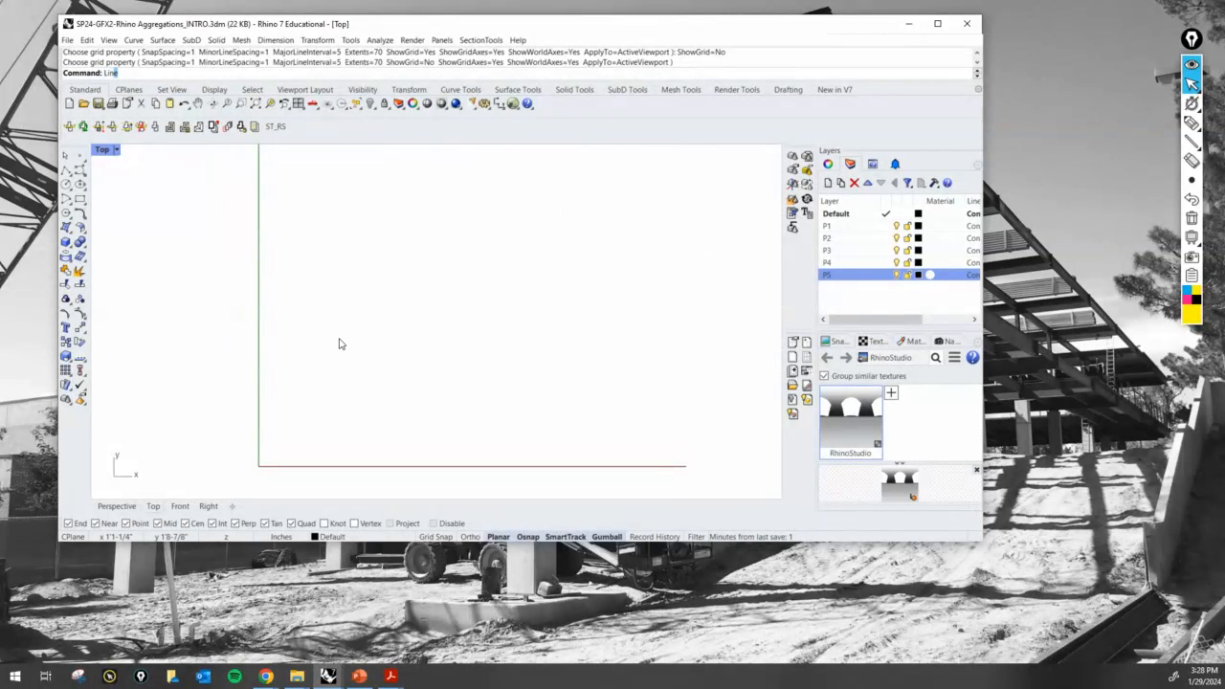
Cancel the pending command entry, then move the Rhino window over and enlarge it to give the Top viewport more room
key("Escape")
left_click_drag(437, 22, 407, 21)
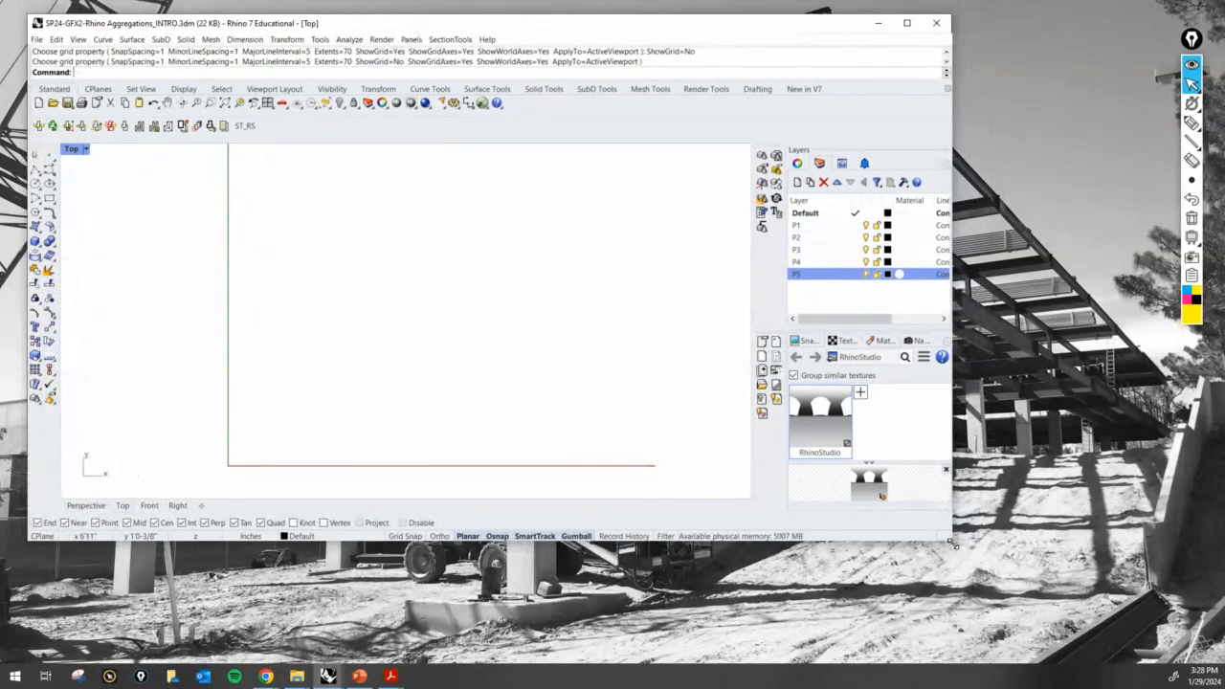
left_click_drag(952, 542, 1105, 624)
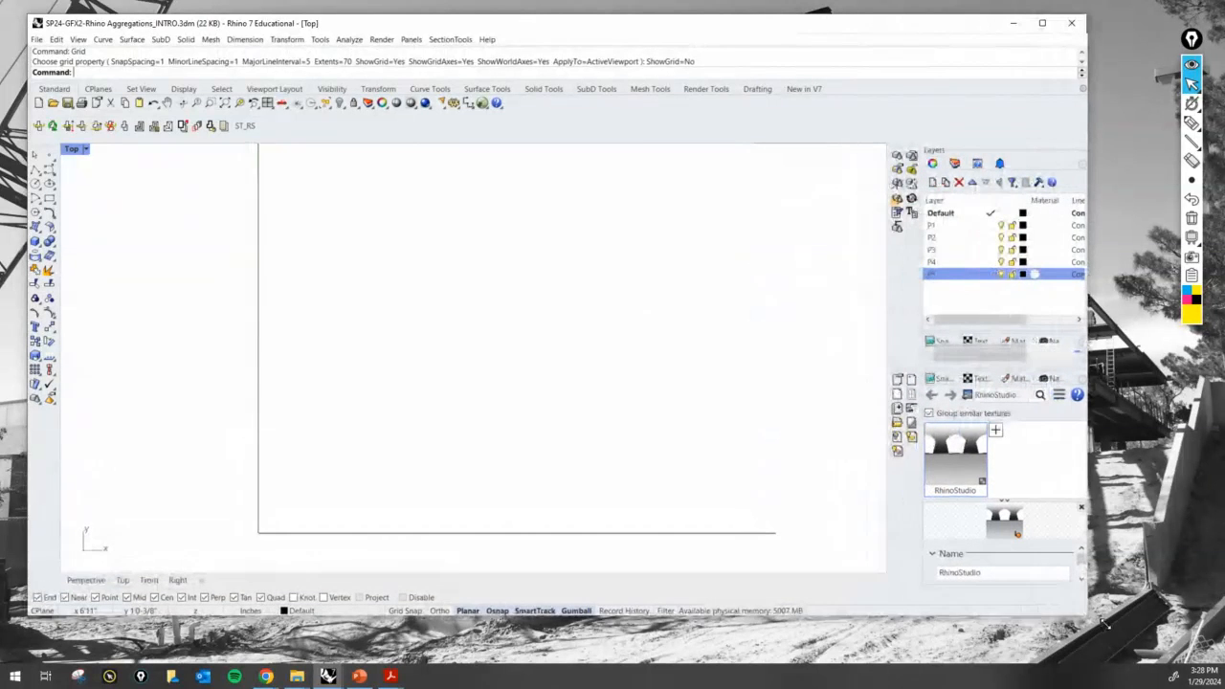
Draw a vertical 8.5-inch line upward in the open area right of the green Y axis
right_click_drag(443, 338, 418, 355)
type("Line")
key("Return")
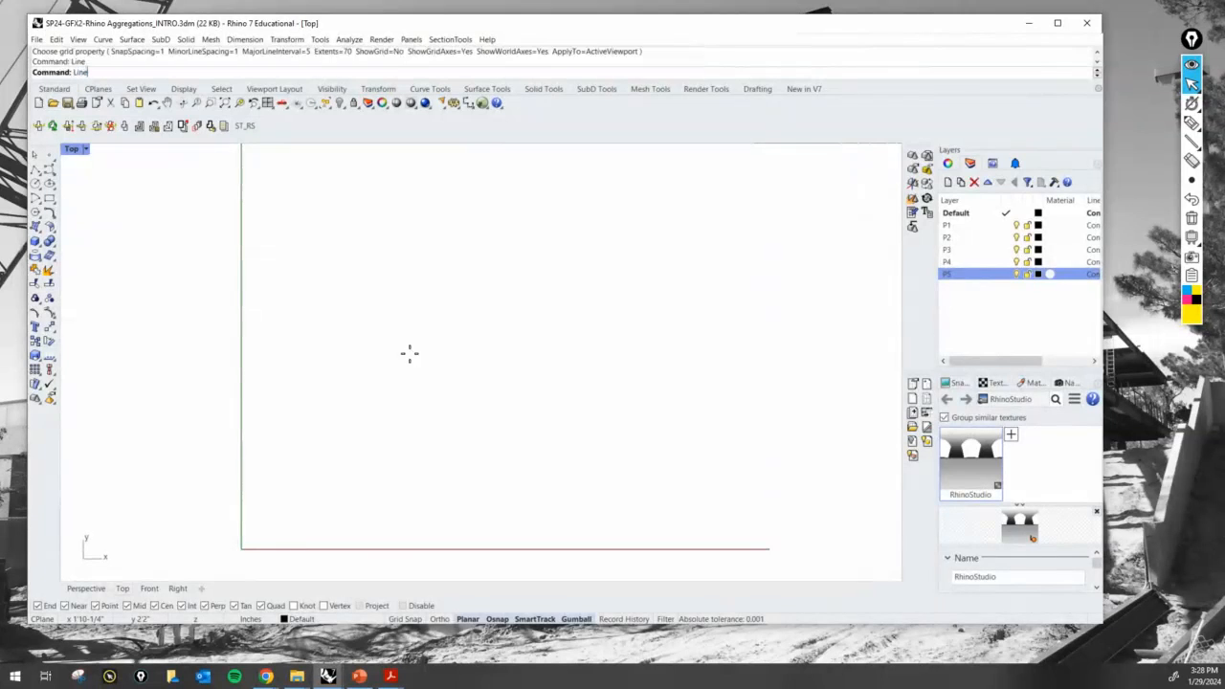
key("Return")
left_click(362, 438)
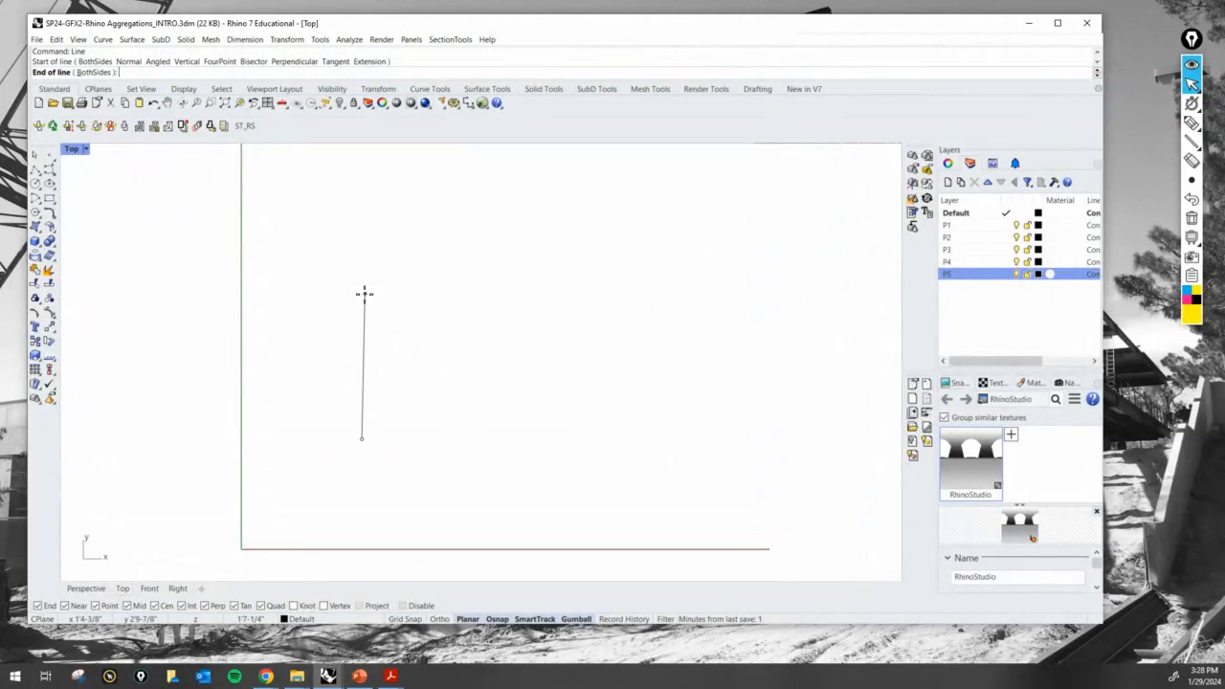
type("8.5")
key("Return")
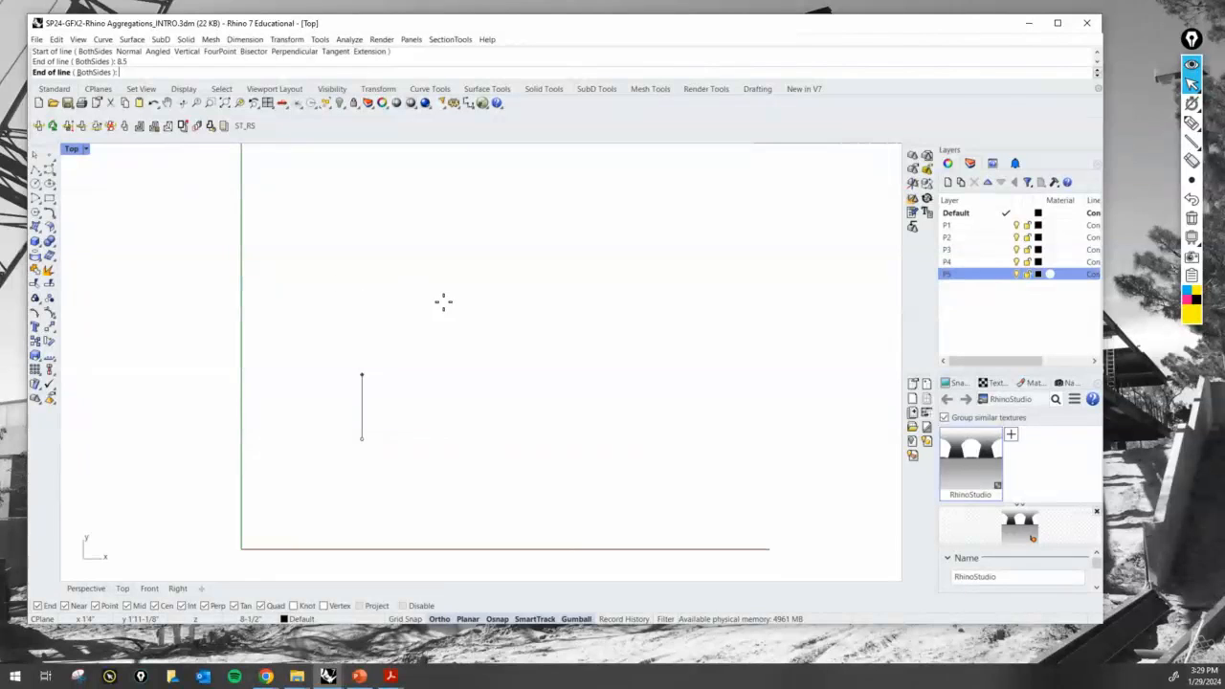
left_click(323, 284, "shift")
Measure the vertical line's length from its lower end to its upper end
scroll(351, 391, "up", 10)
right_click_drag(395, 440, 312, 383)
type("Di")
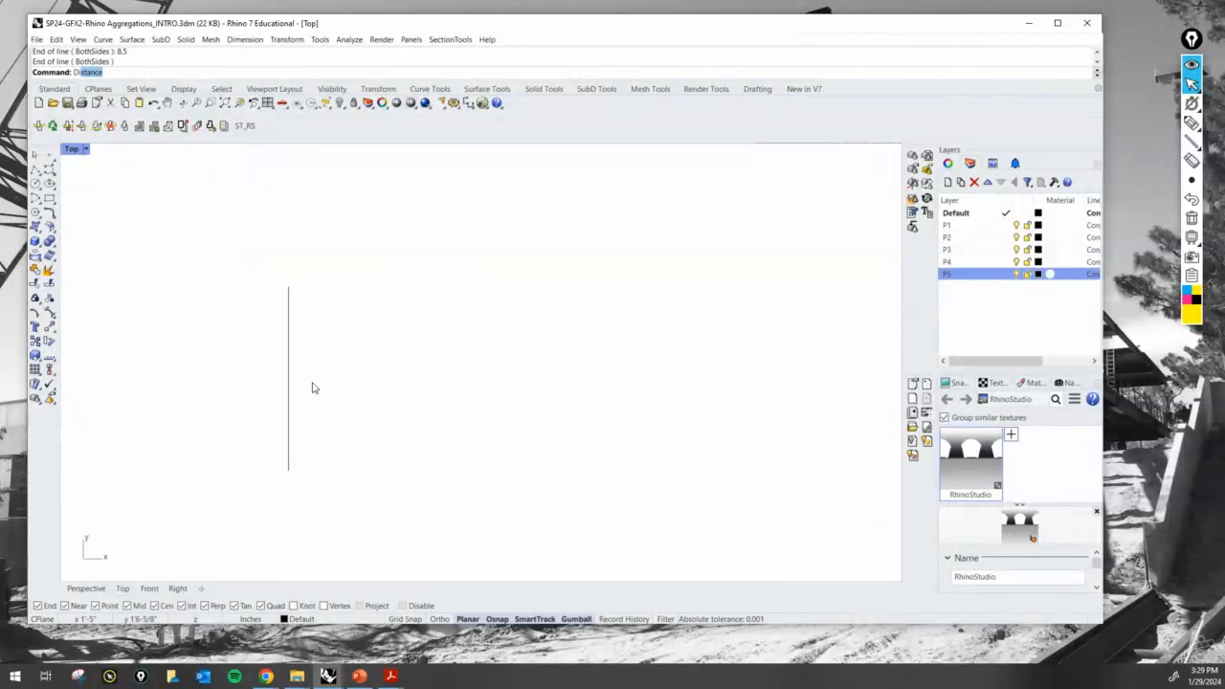
key("Return")
left_click(288, 466)
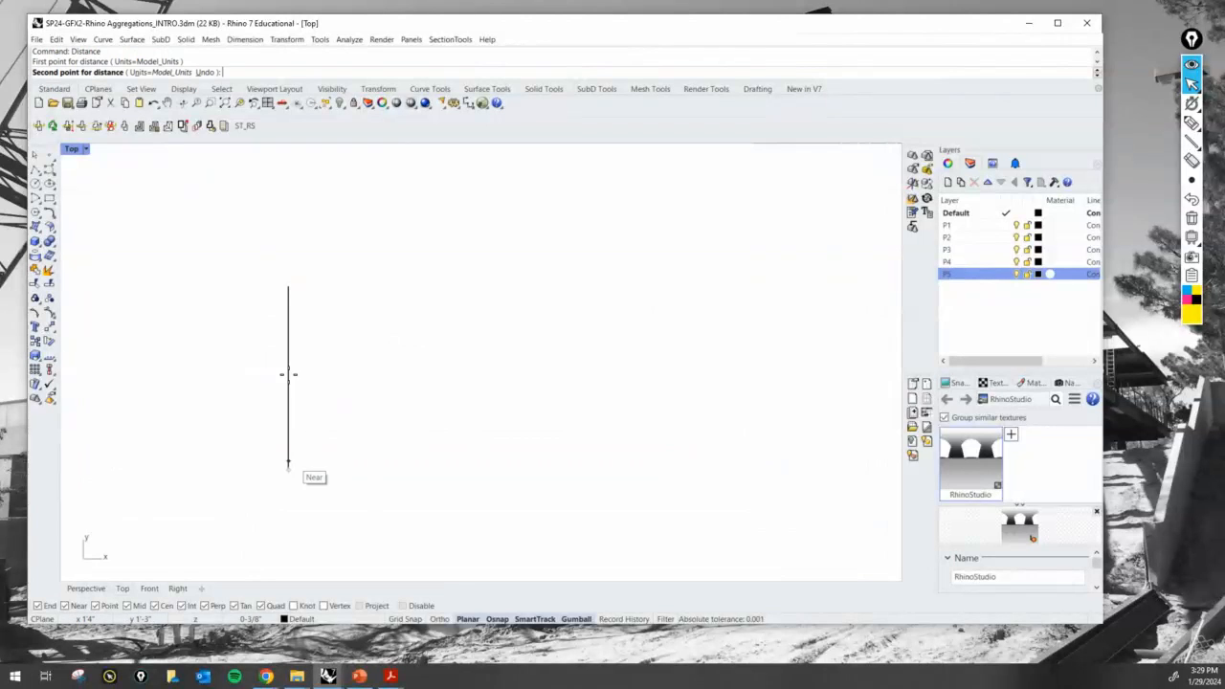
left_click(288, 289)
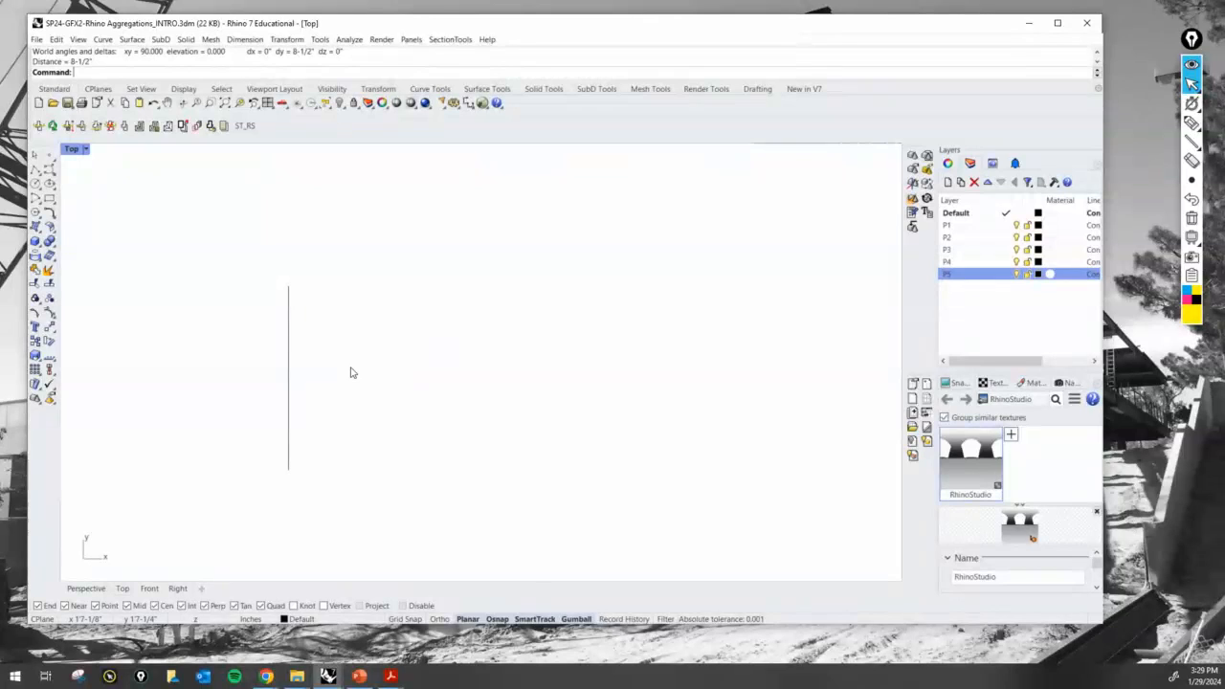
Start the Line command for a second line
type("line")
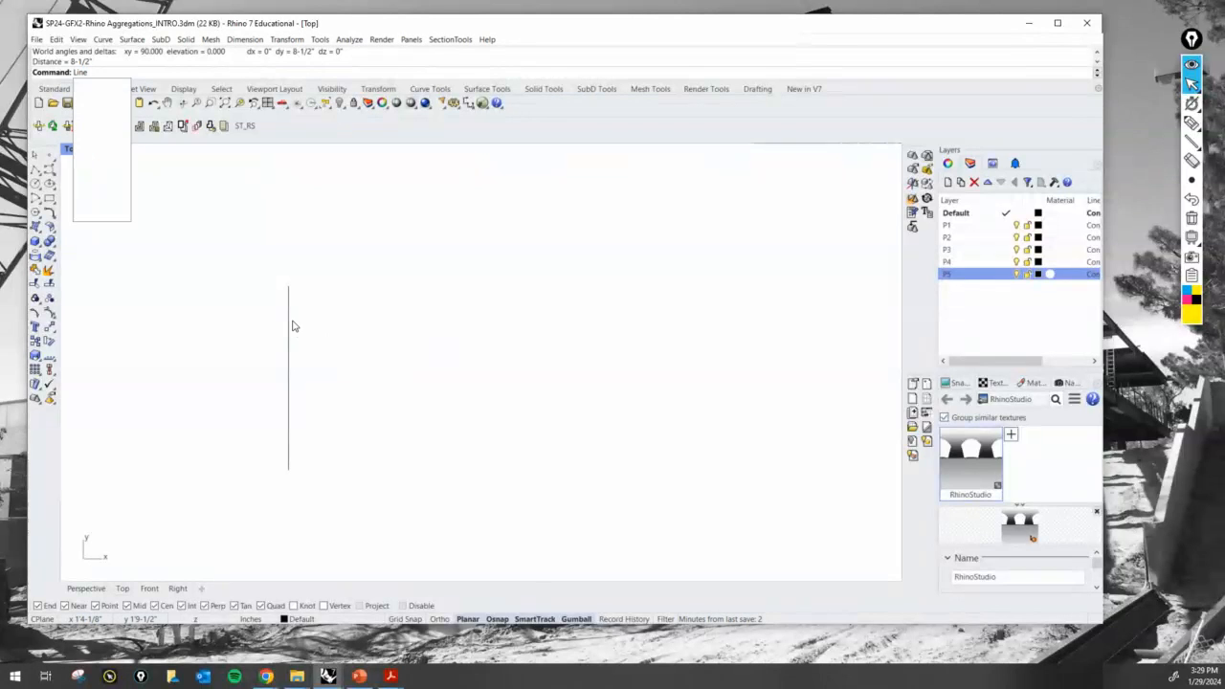
key("Return")
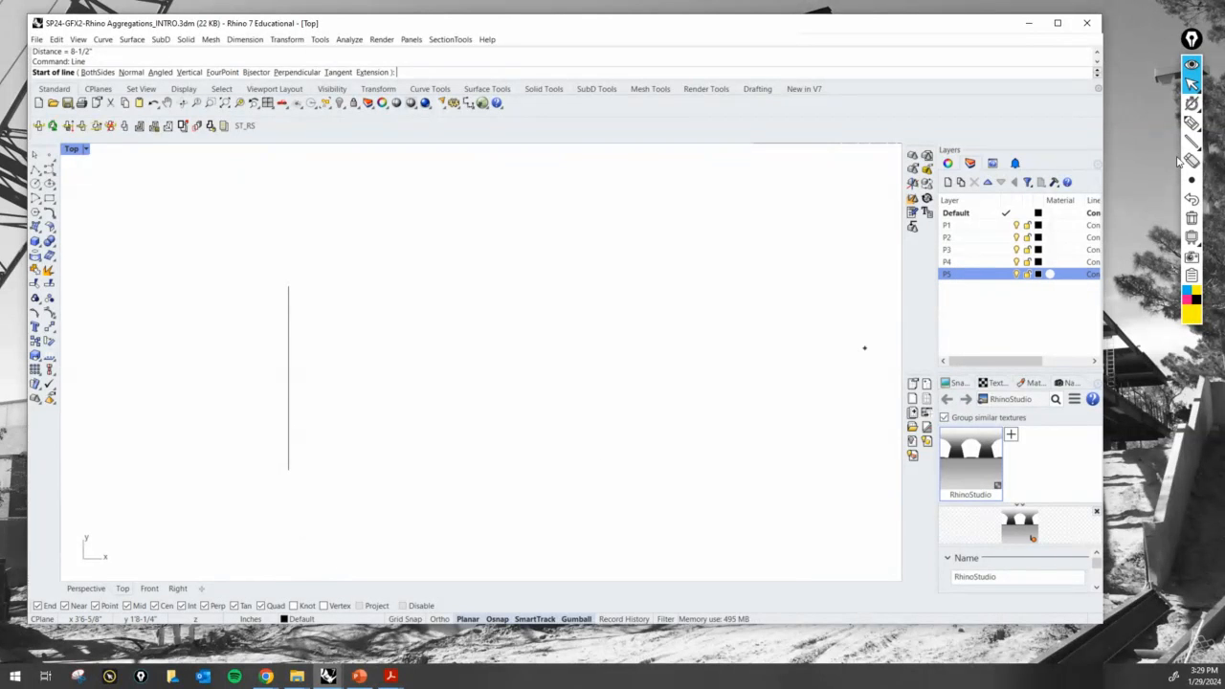
mouse_move(1189, 144)
left_click(1151, 142)
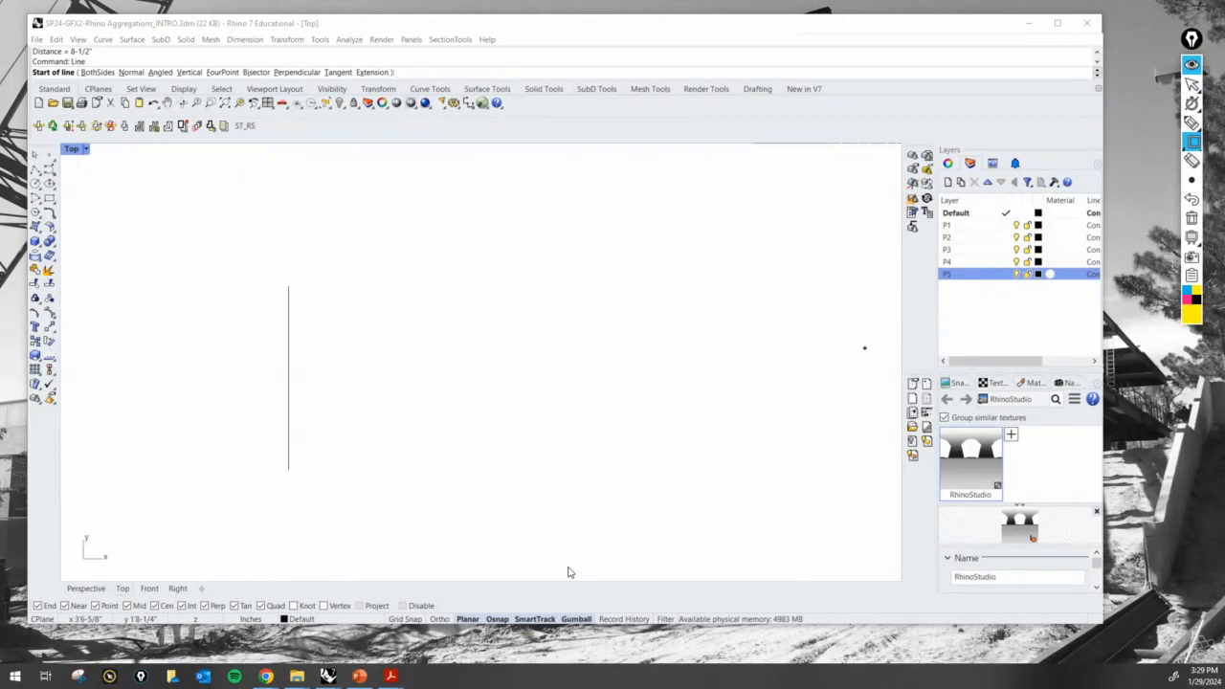
left_click(1187, 304)
mouse_move(28, 629)
left_mouse_down()
mouse_move(109, 588)
mouse_move(609, 565)
mouse_move(760, 581)
left_mouse_up()
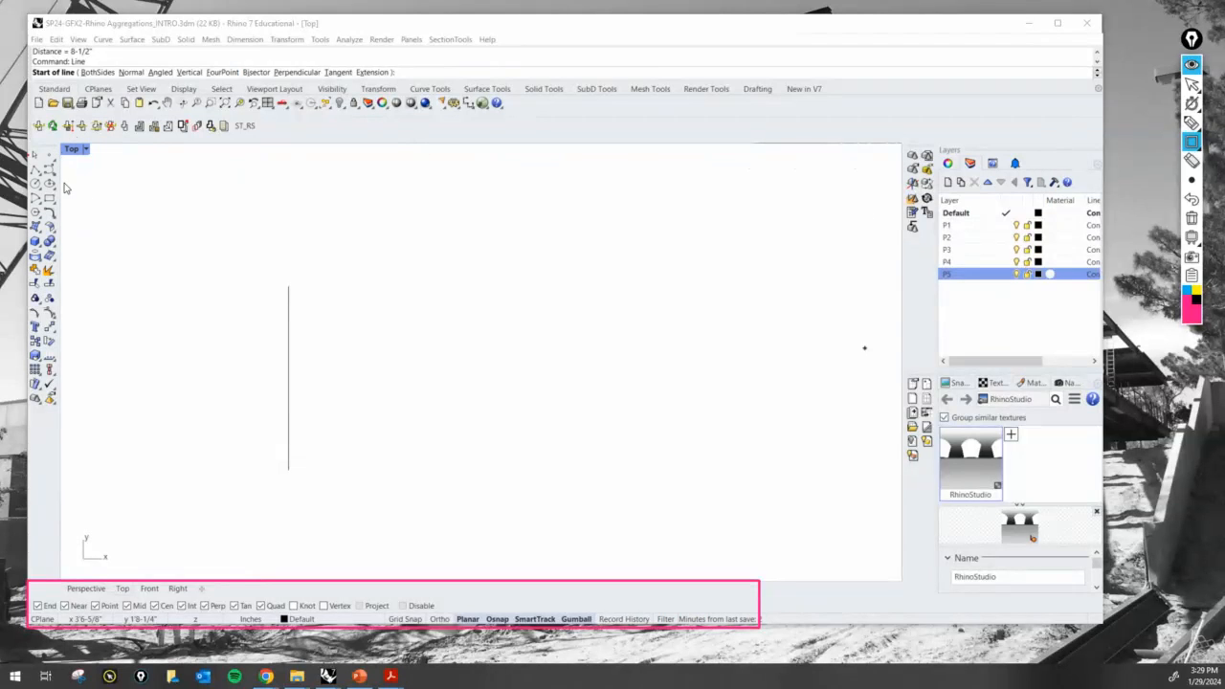
left_click(1191, 84)
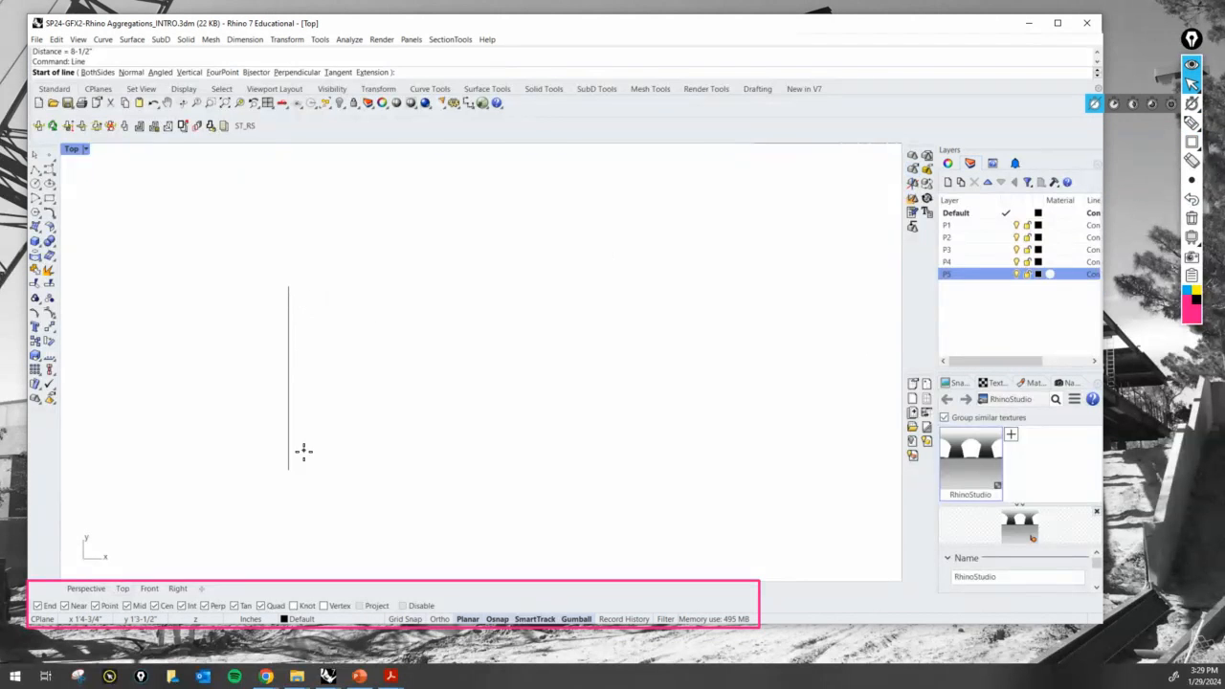
Turn Osnap off and back on several times, leaving it enabled
left_click(498, 620)
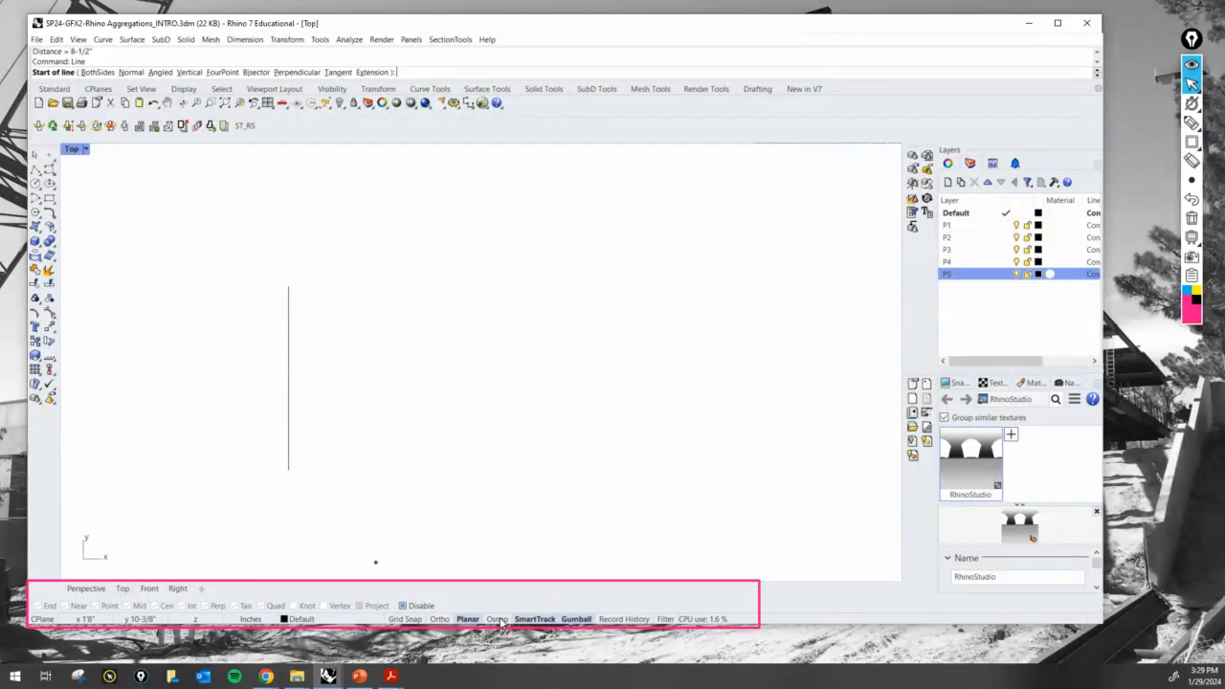
left_click(498, 620)
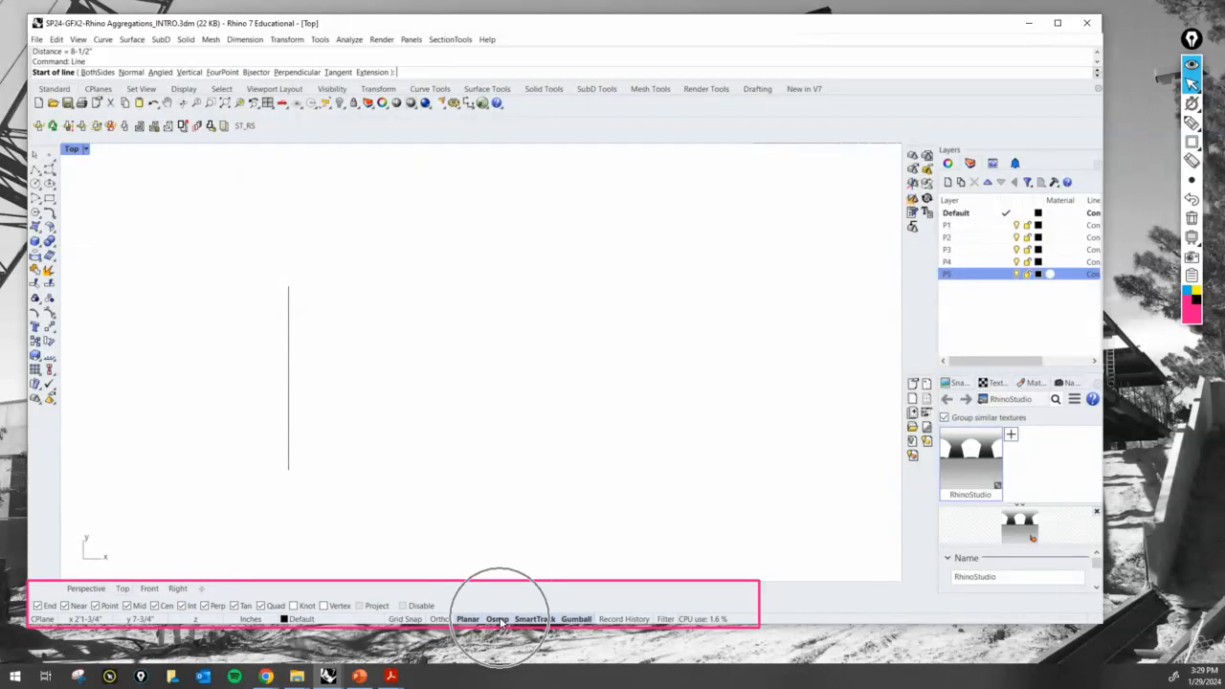
left_click(497, 620)
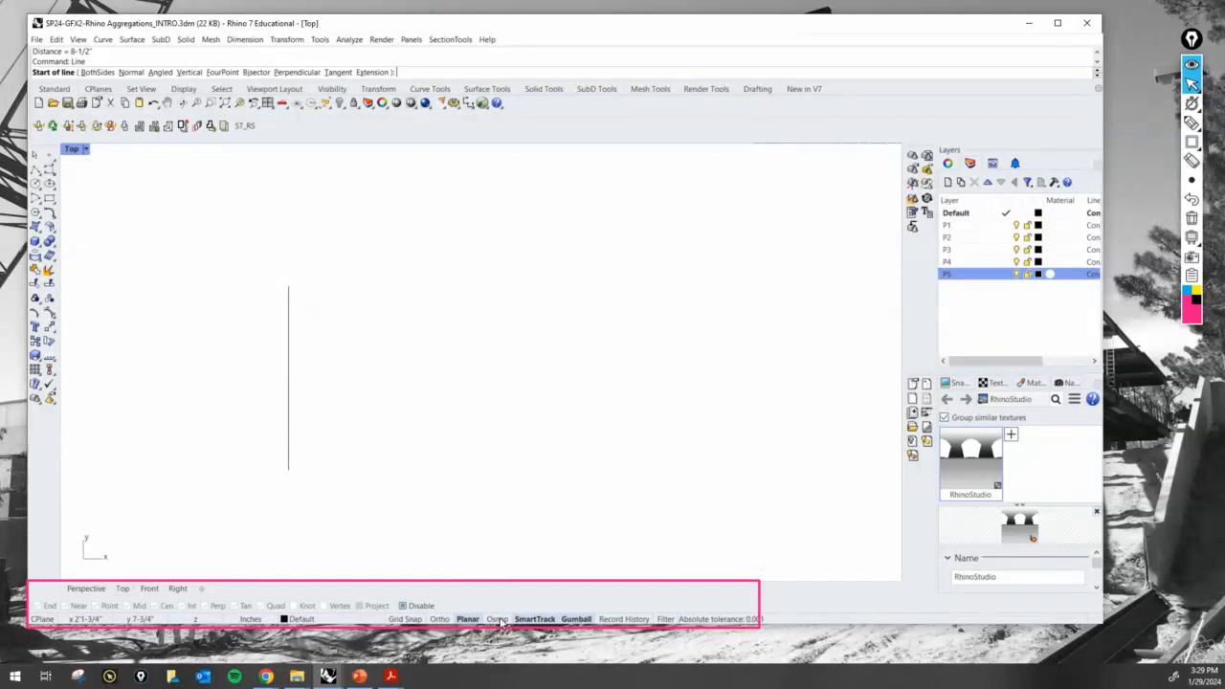
left_click(498, 620)
left_click(498, 620)
left_click(498, 620)
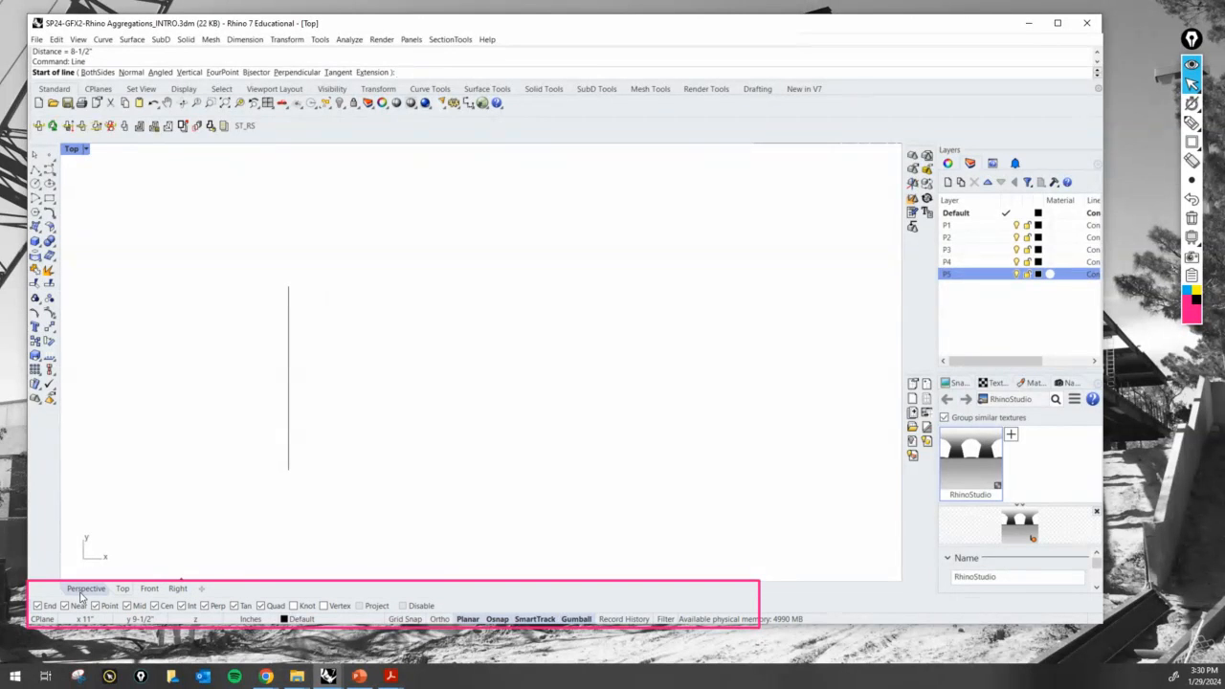
Draw an 11-inch horizontal line to the right from the vertical line's upper endpoint, constrained with ortho
left_click(289, 287)
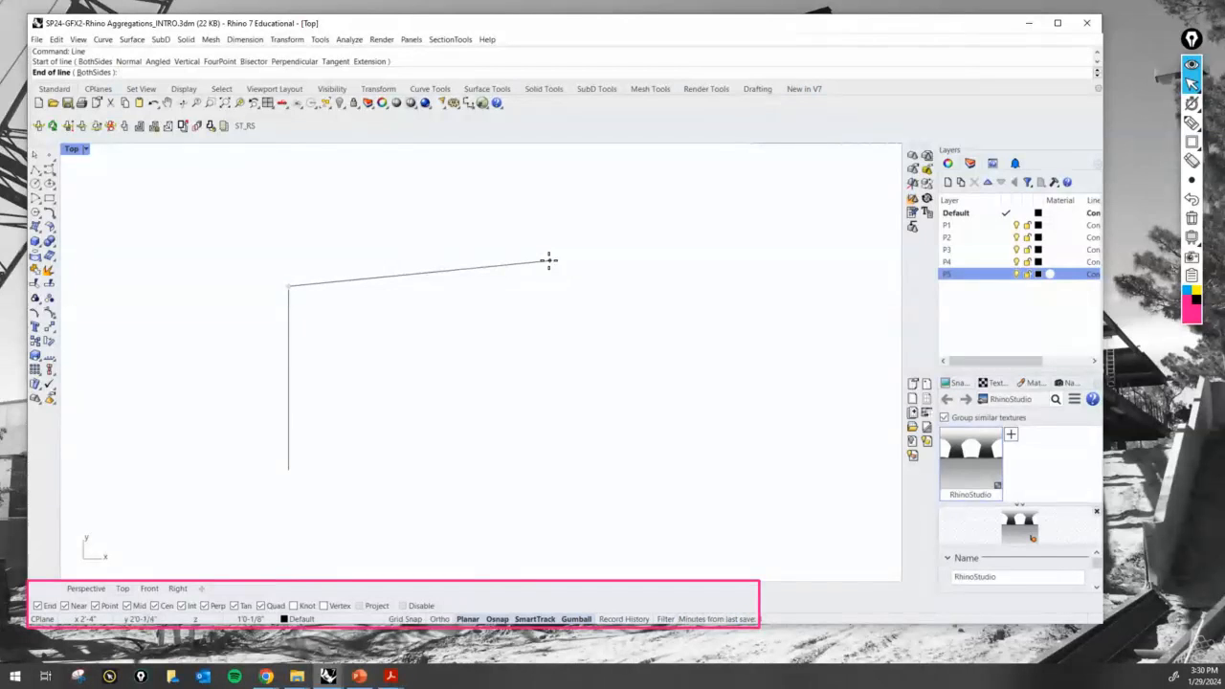
type("11'")
key("BackSpace")
key("shift")
key("Return")
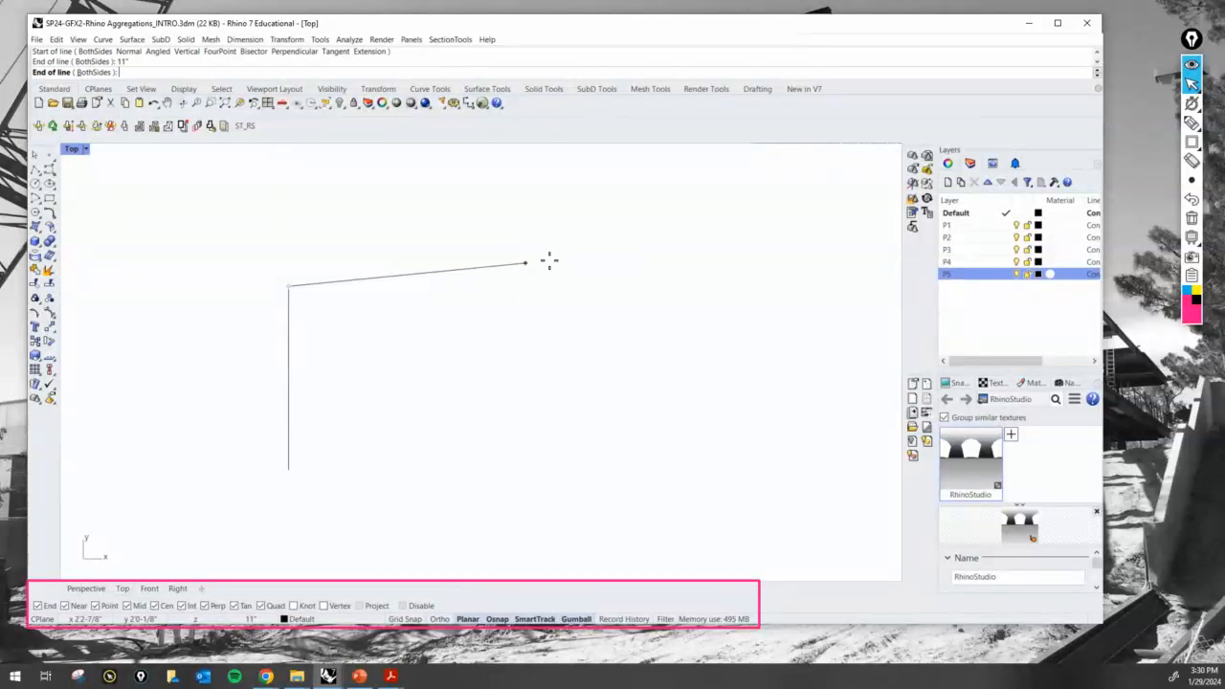
key("shift")
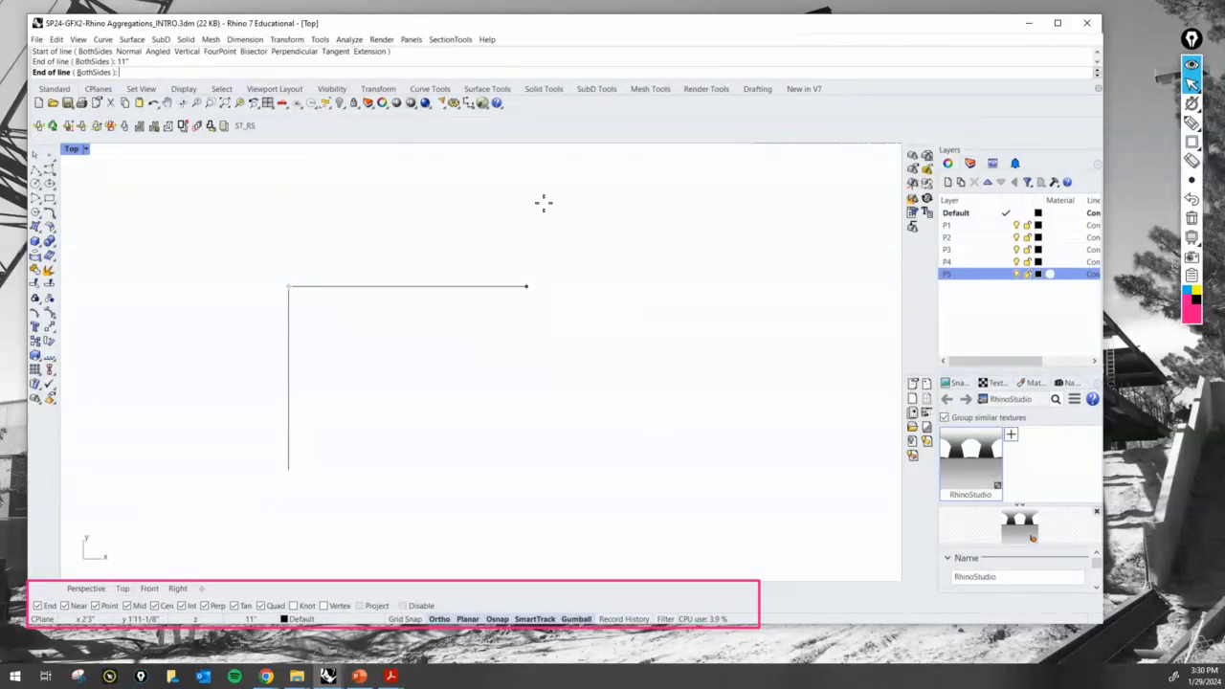
key("Escape")
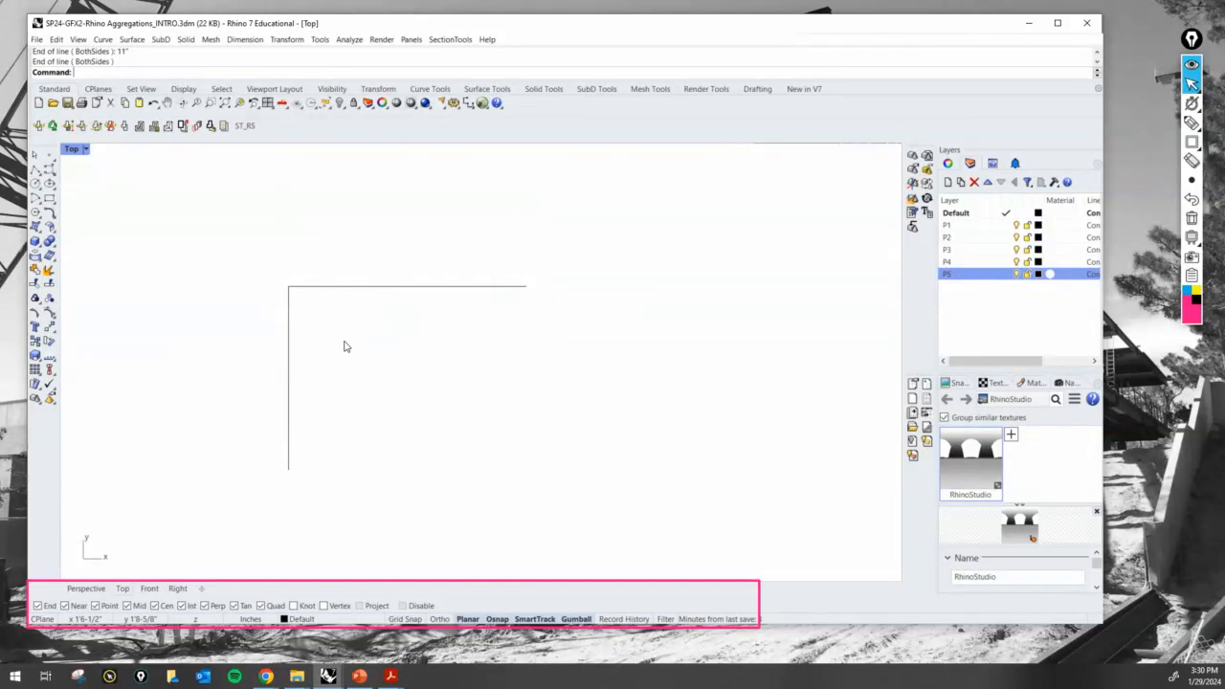
Start the Array command with the vertical line as the object to array
type("Array")
key("Return")
left_click_drag(347, 407, 240, 344)
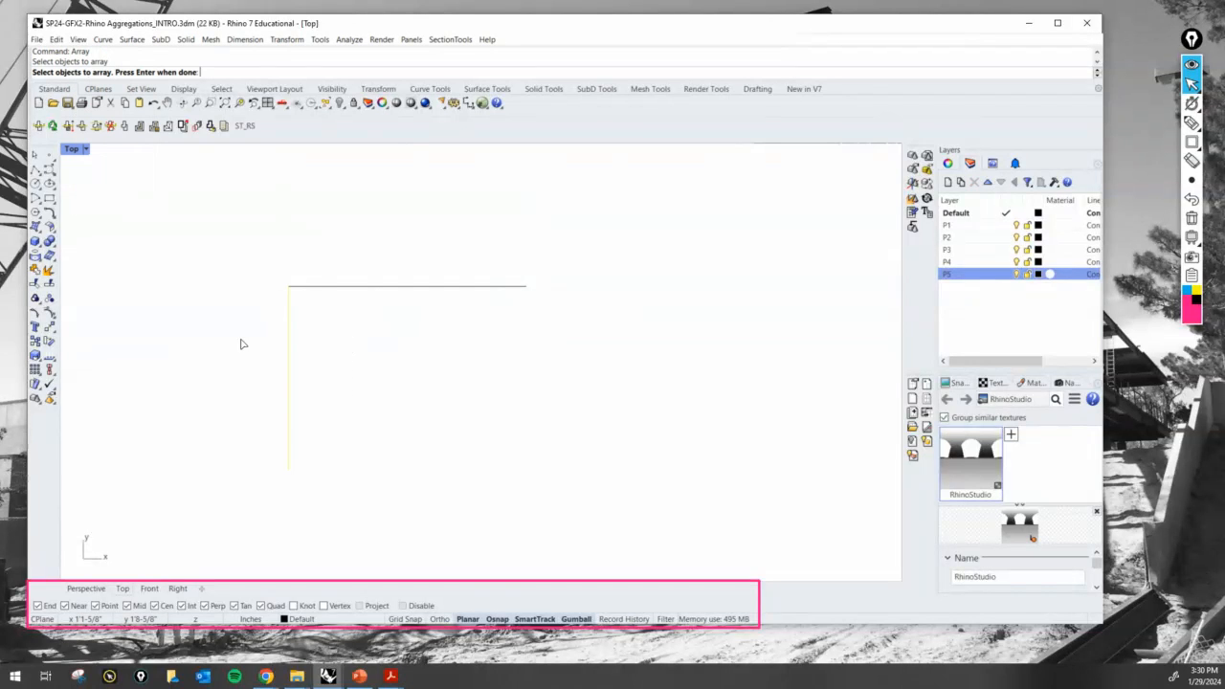
key("Return")
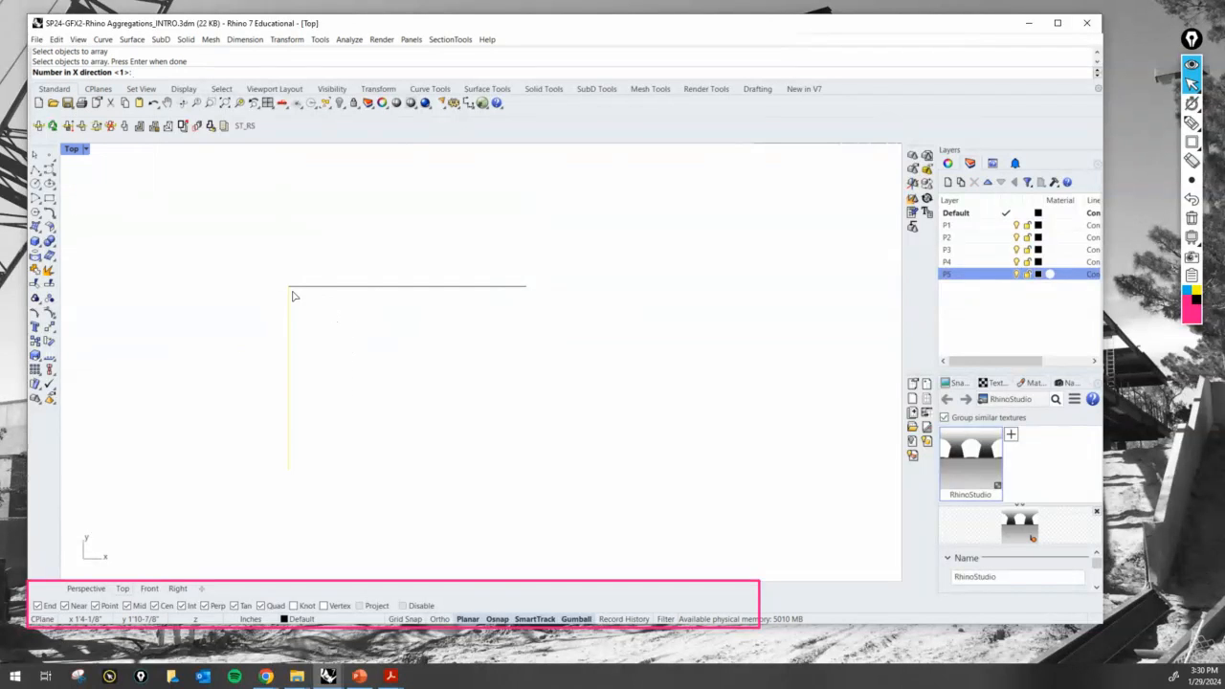
scroll(377, 368, "up", 1)
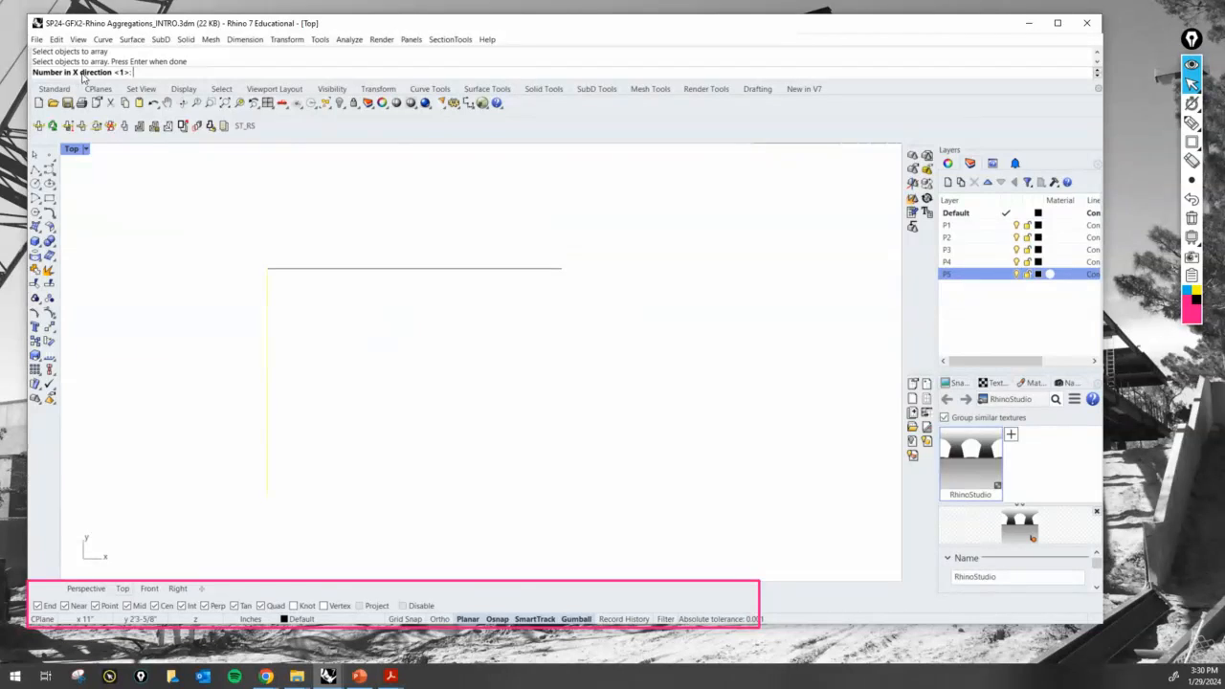
left_click(1192, 122)
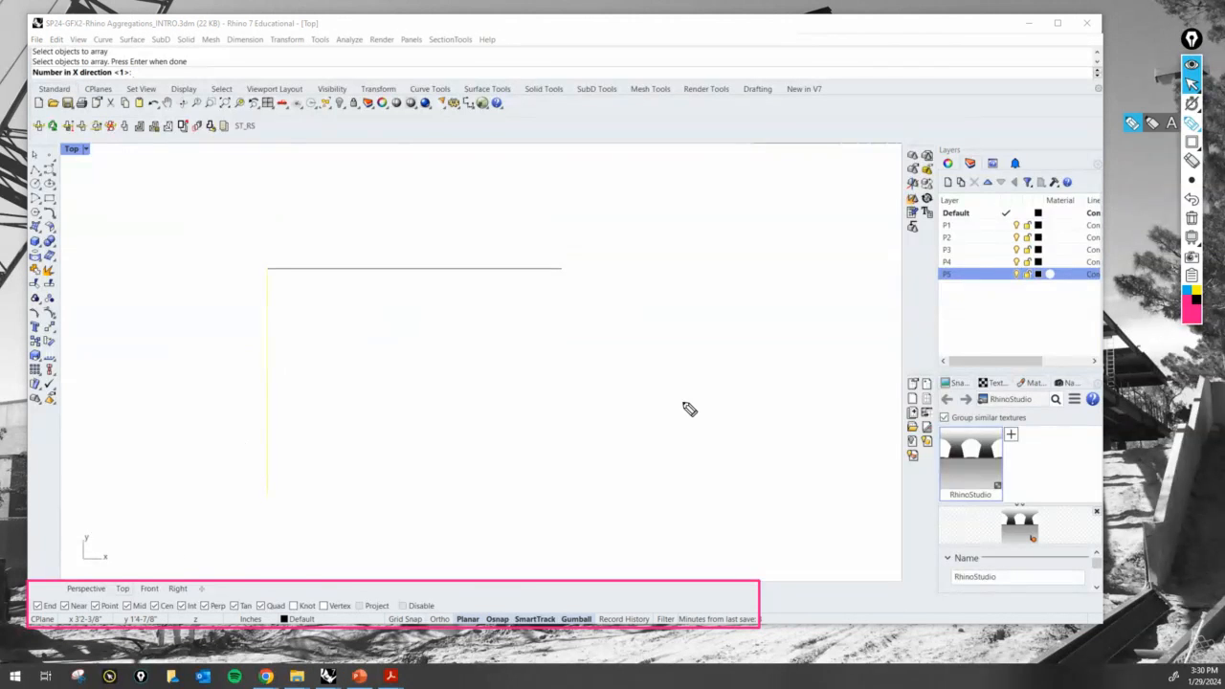
mouse_move(107, 532)
left_mouse_down()
mouse_move(69, 572)
mouse_move(113, 543)
mouse_move(106, 526)
left_mouse_up()
left_click_drag(88, 486, 88, 514)
left_click_drag(88, 514, 95, 501)
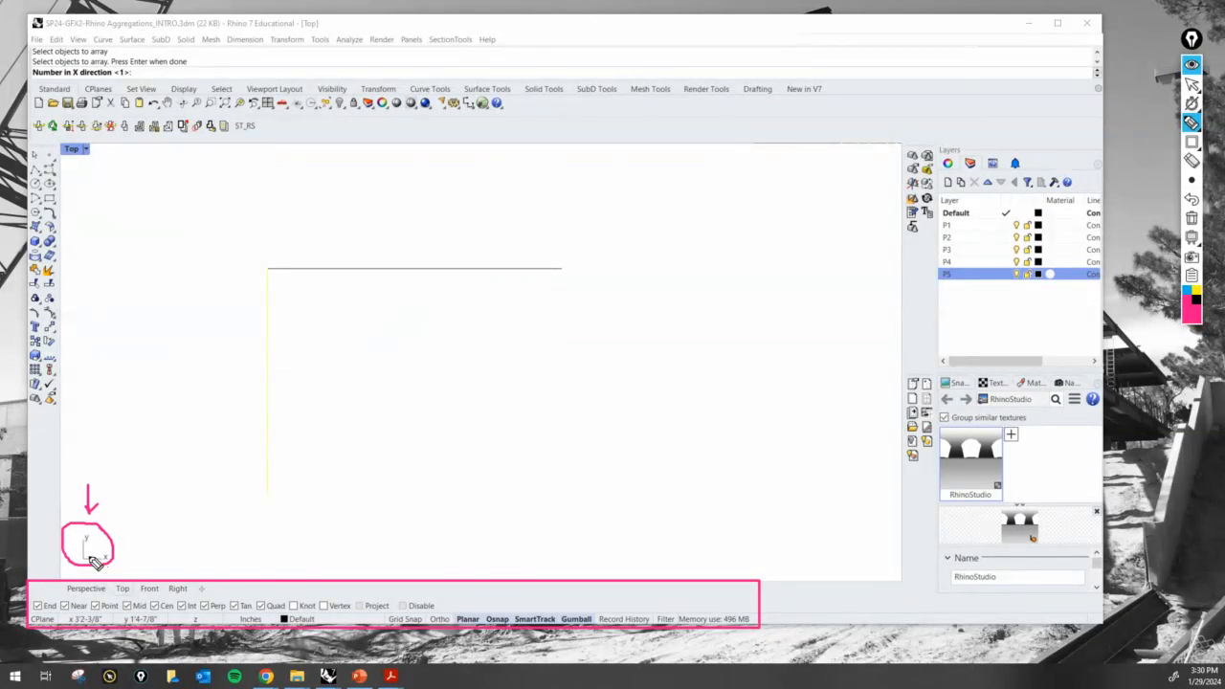
mouse_move(285, 508)
left_mouse_down()
mouse_move(519, 515)
mouse_move(497, 522)
left_mouse_up()
left_click_drag(528, 483, 543, 494)
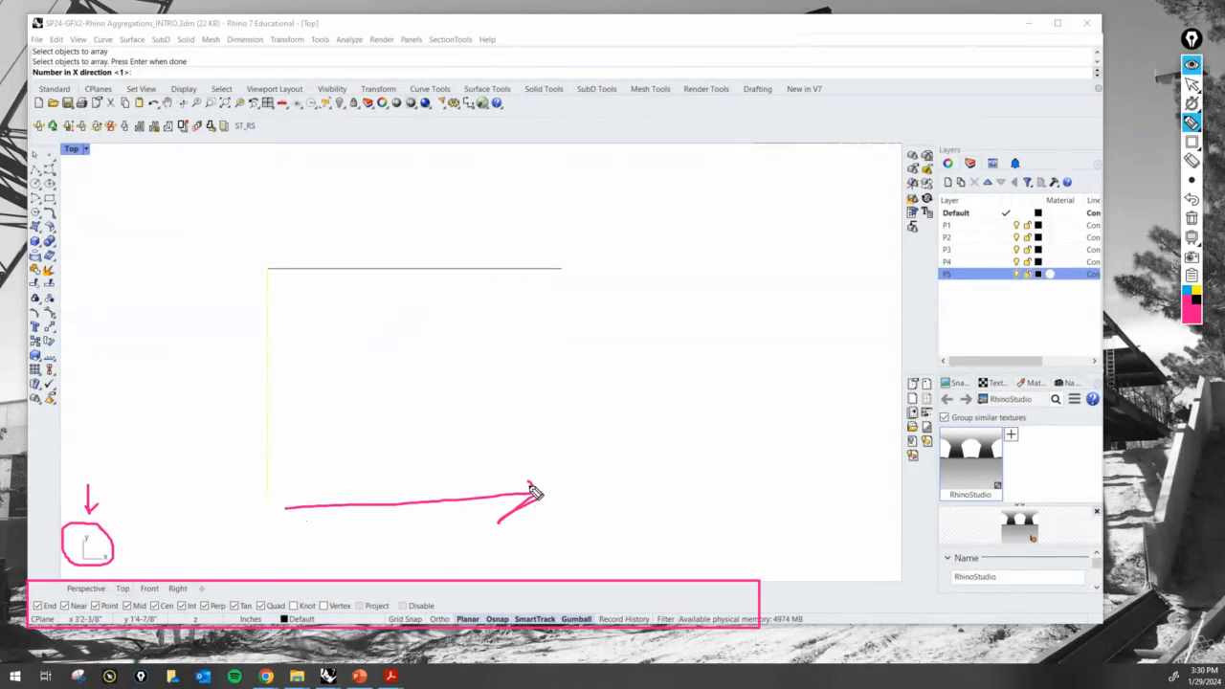
left_click(1192, 84)
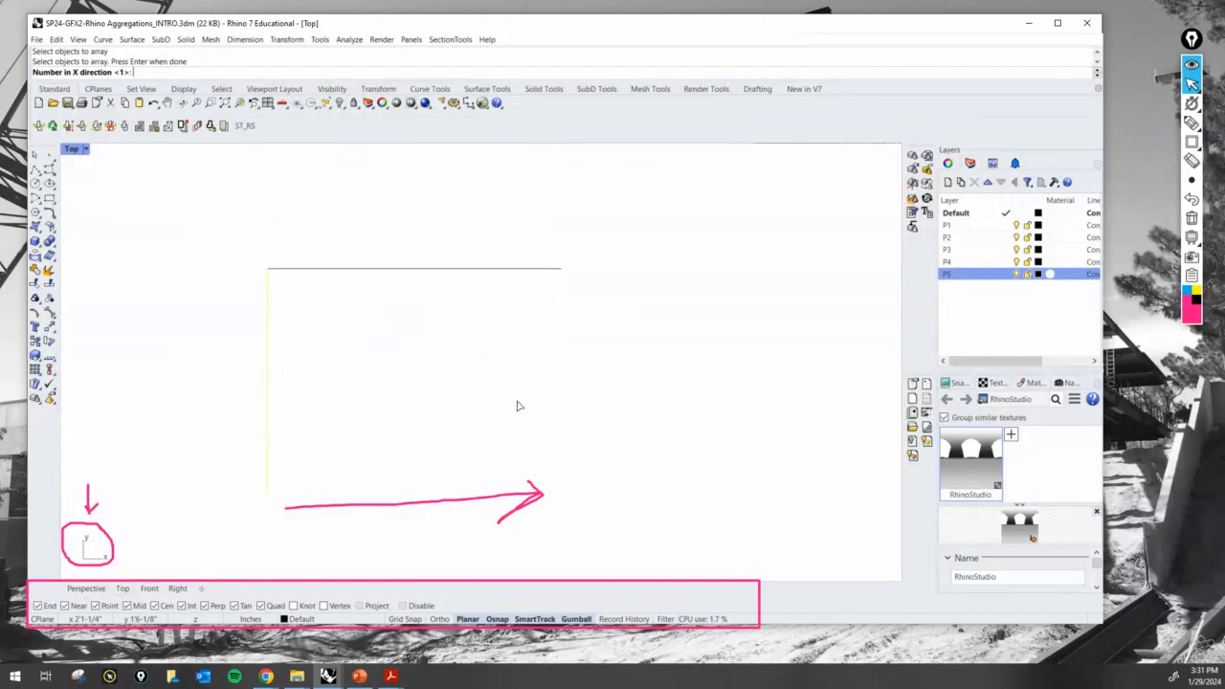
Array the vertical line 12 times in X and once in Y and Z, spaced 1 inch along the horizontal line
type("12")
key("Return")
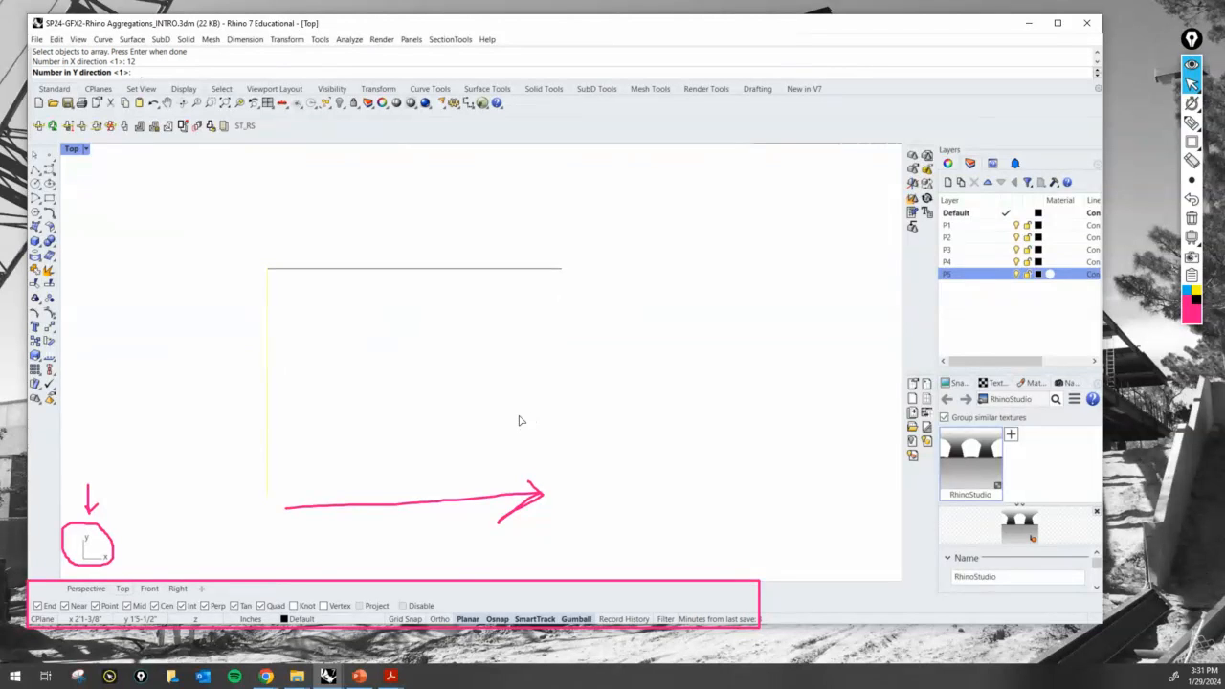
key("Return")
key("Return")
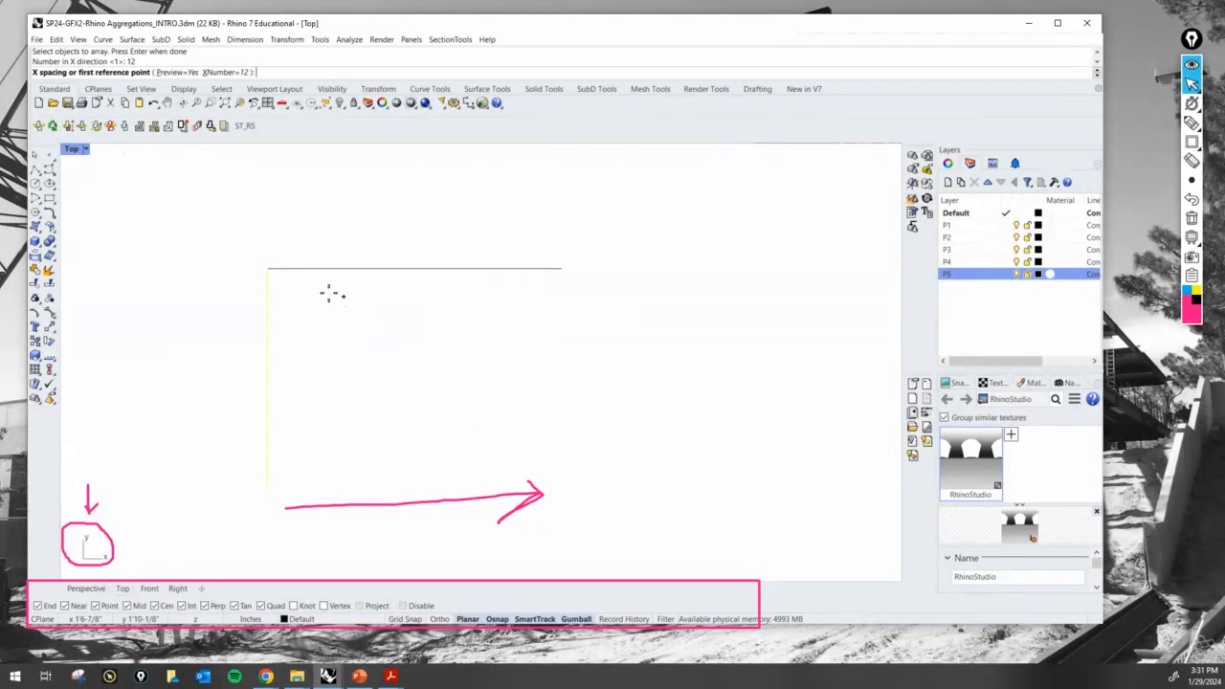
left_click(269, 269)
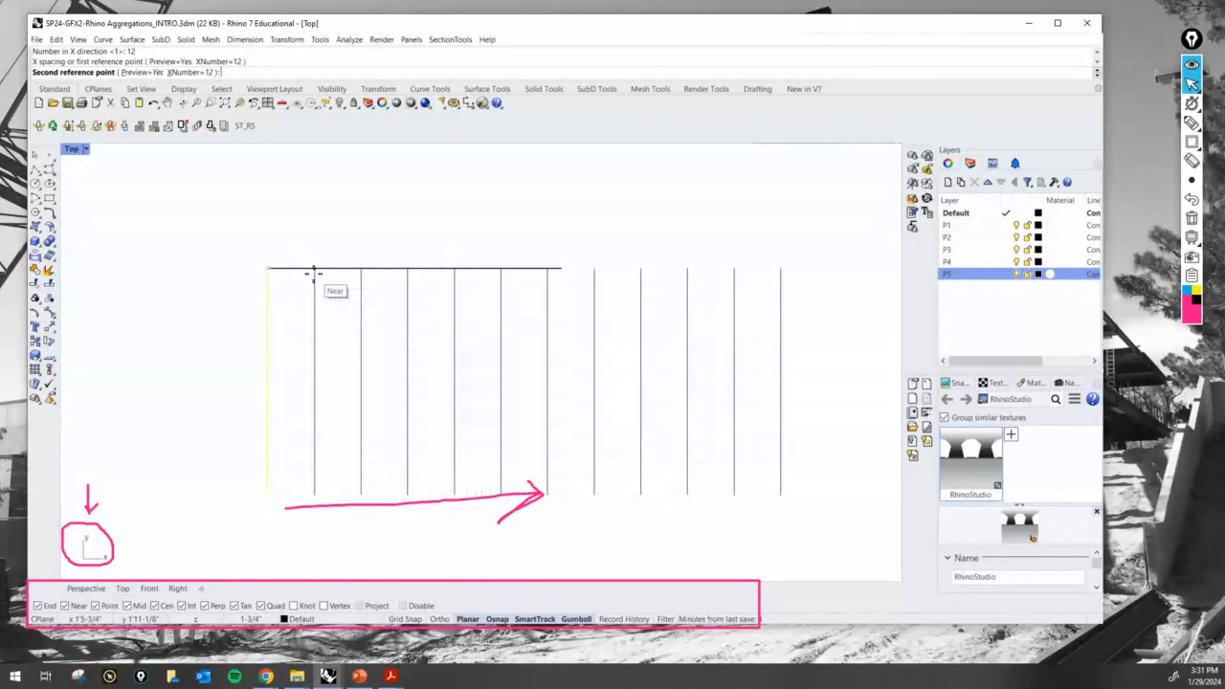
type("1")
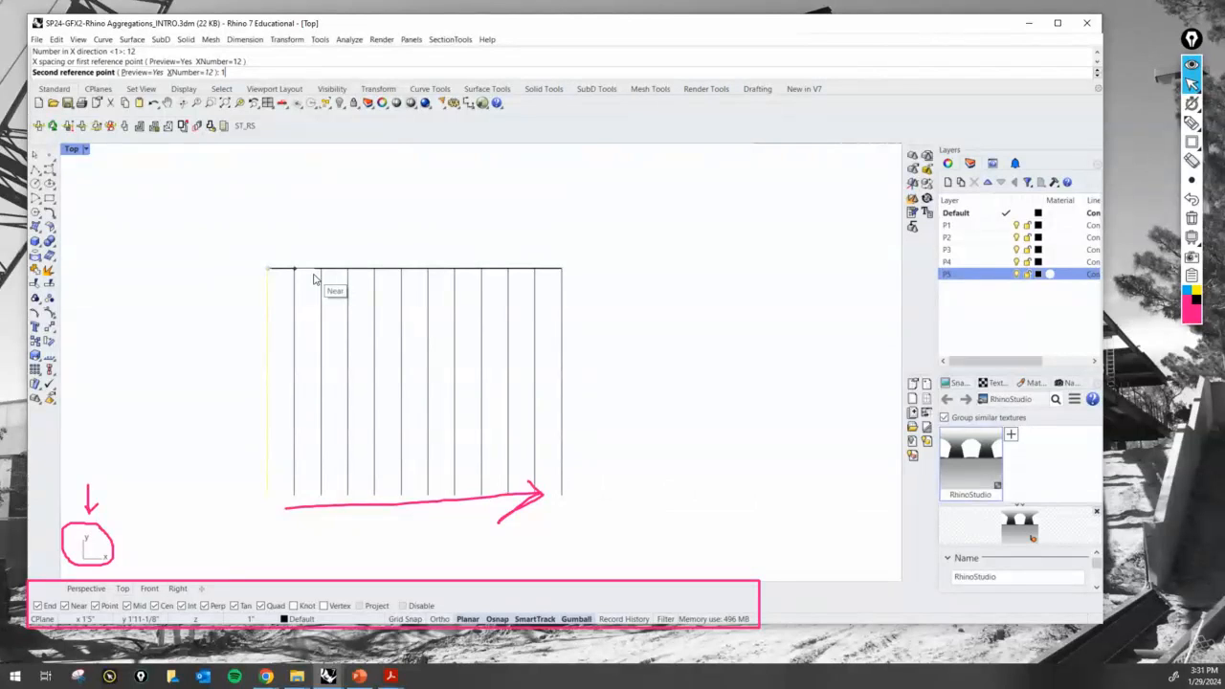
key("Return")
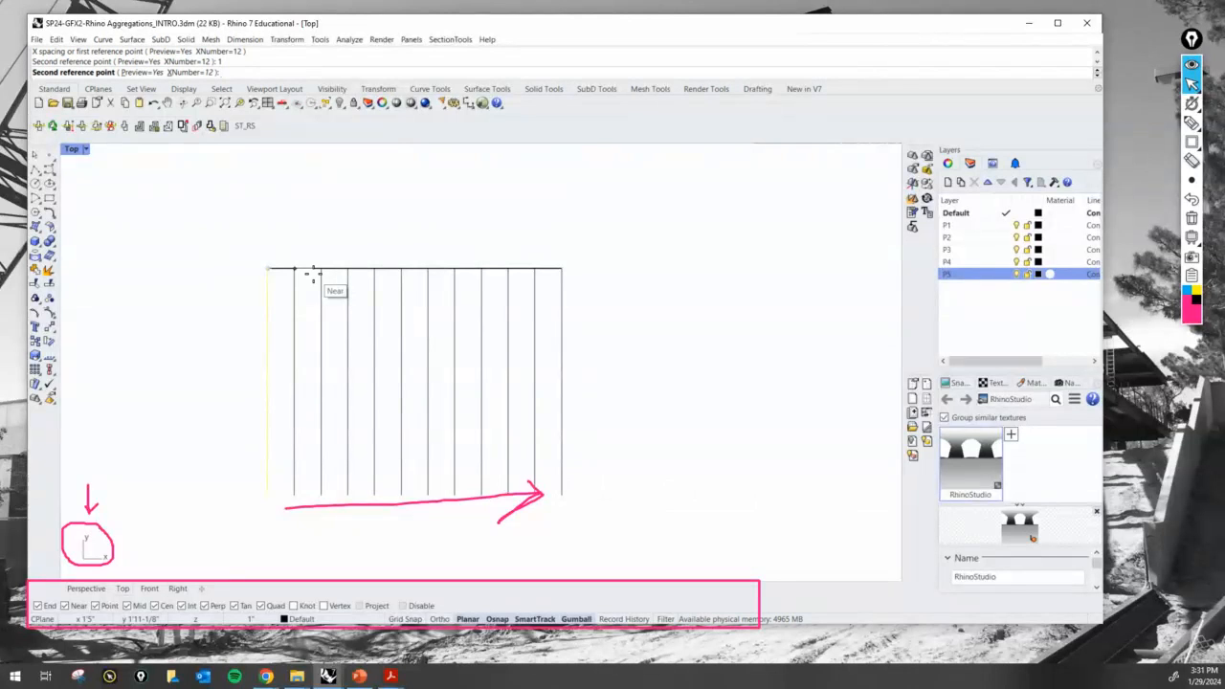
left_click(460, 251)
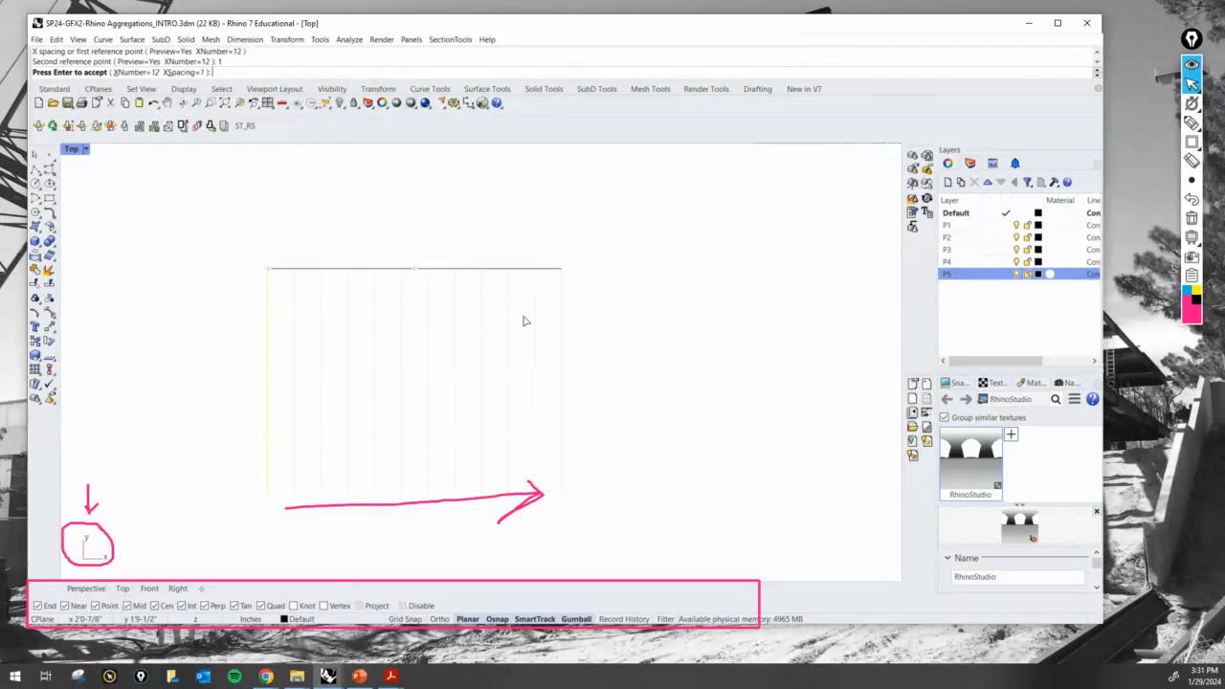
key("Return")
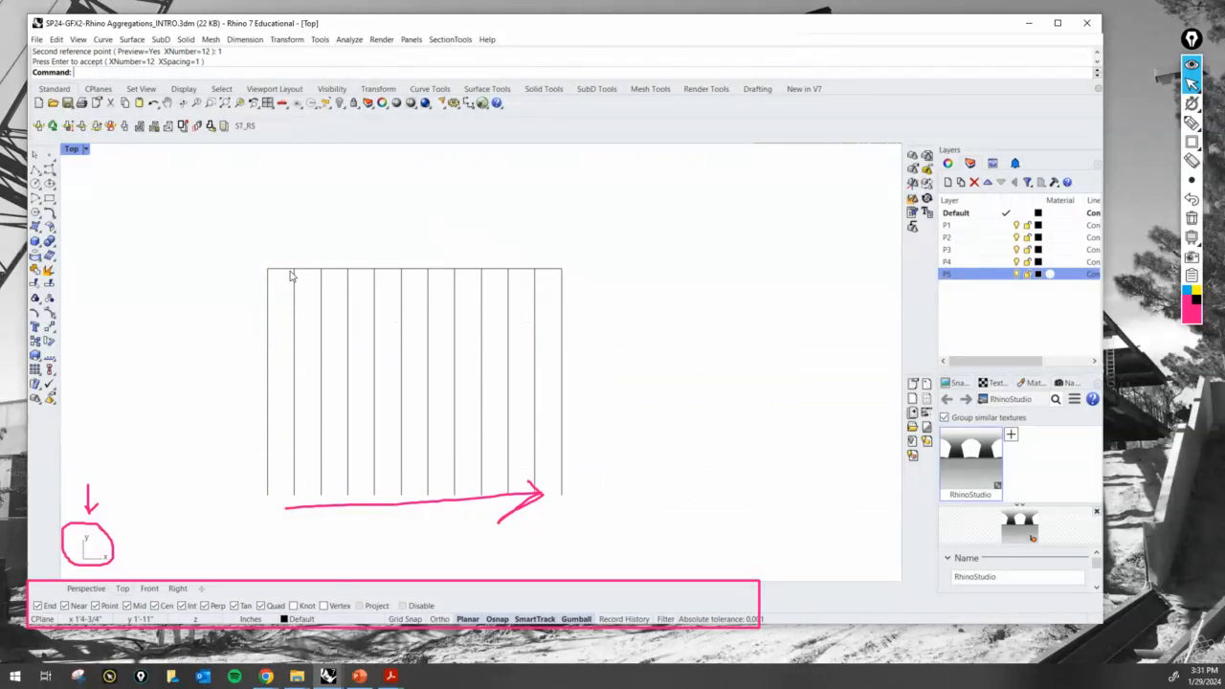
Measure the spacing between the first two vertical lines and the full length of the top horizontal line
type("Distance")
key("Return")
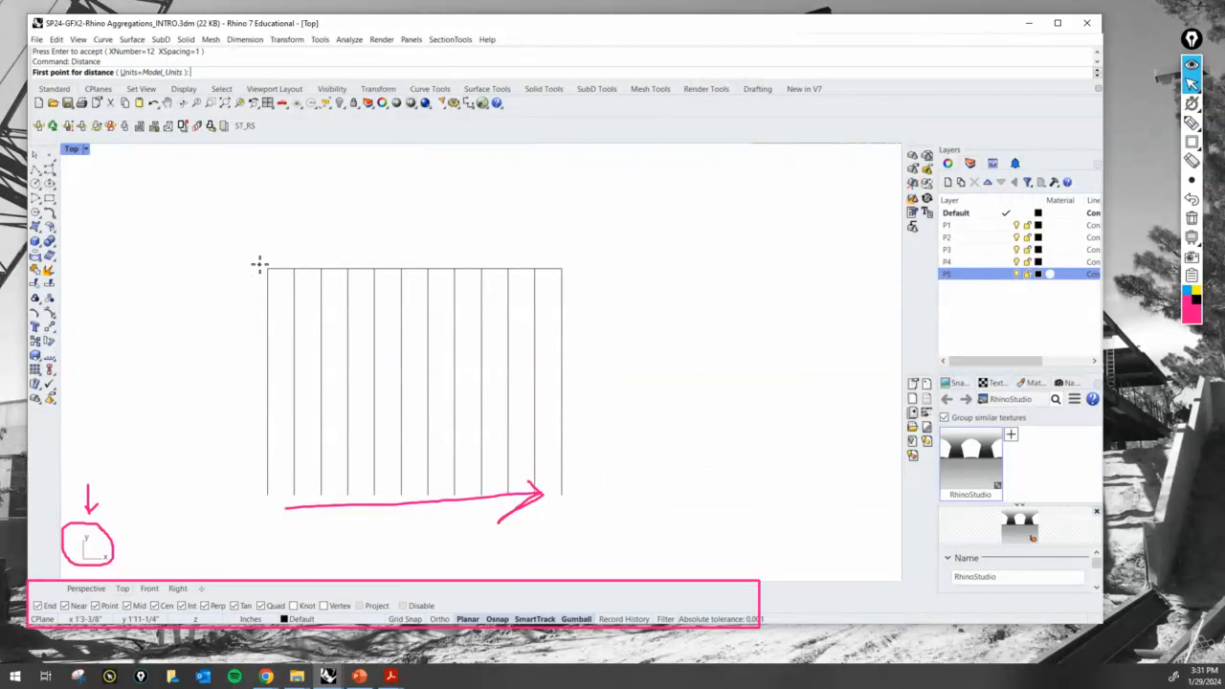
left_click(267, 269)
left_click(293, 269)
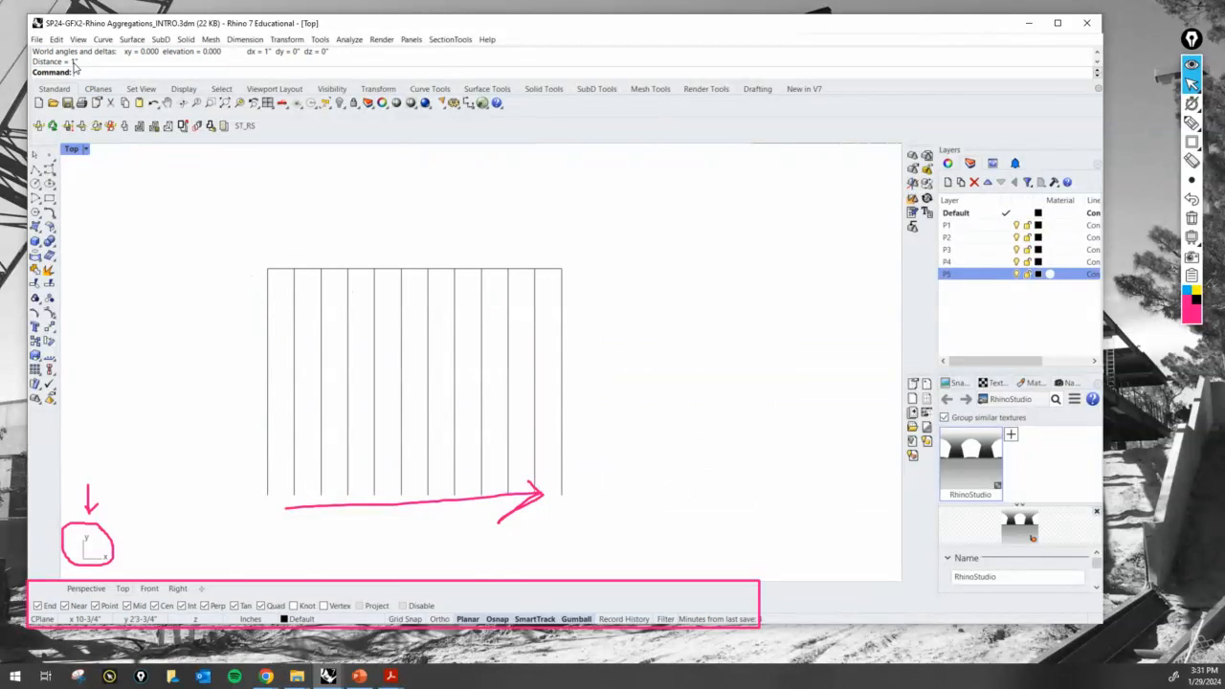
key("Return")
left_click(266, 269)
left_click(562, 269)
key("ctrl")
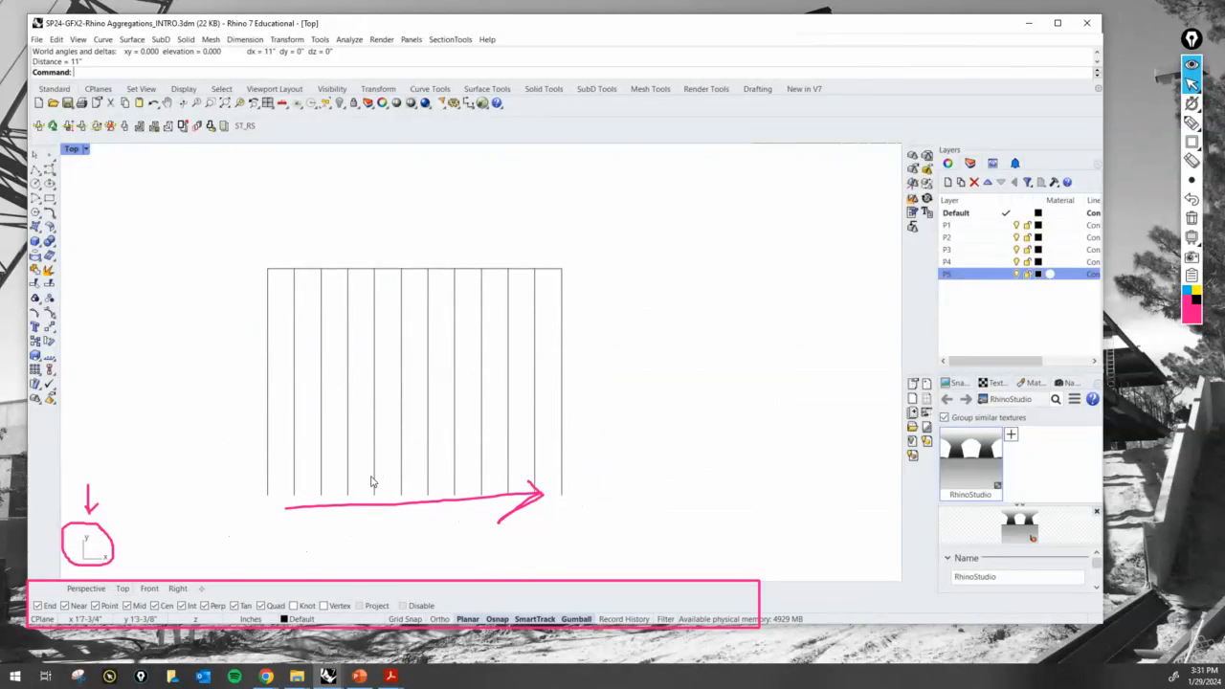
key("ctrl")
key("ctrl")
Start the Array command with the top horizontal line as the object to array
type("Array")
key("Return")
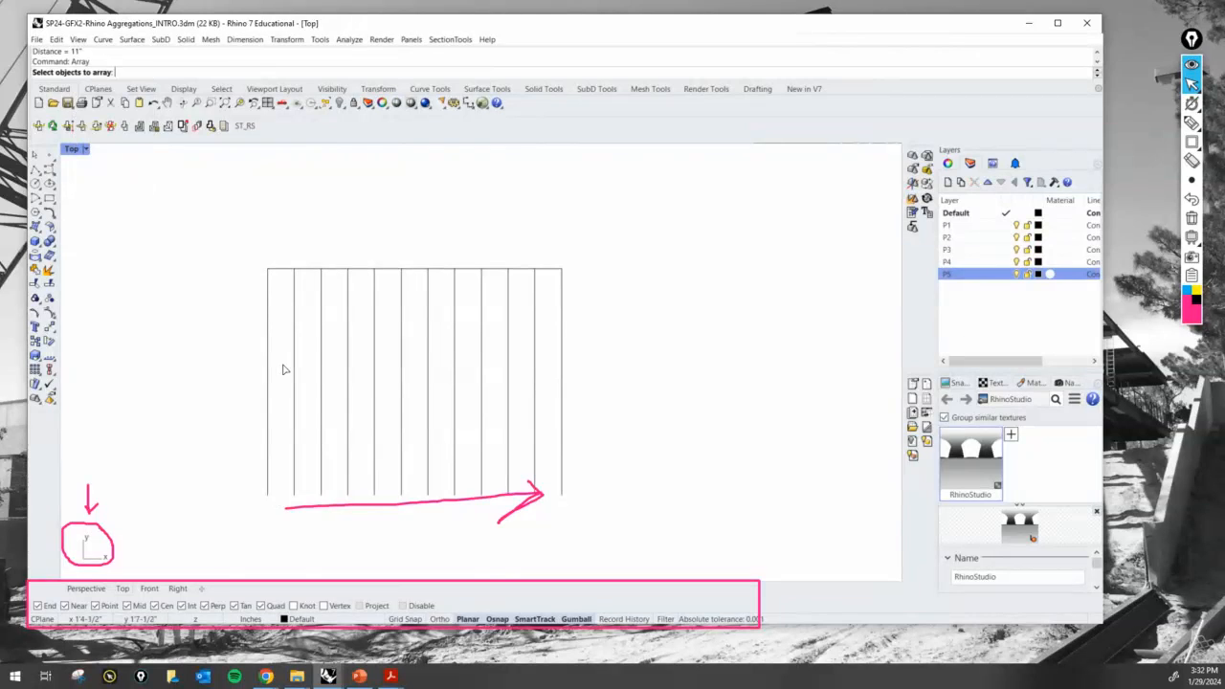
left_click(310, 275)
key("Return")
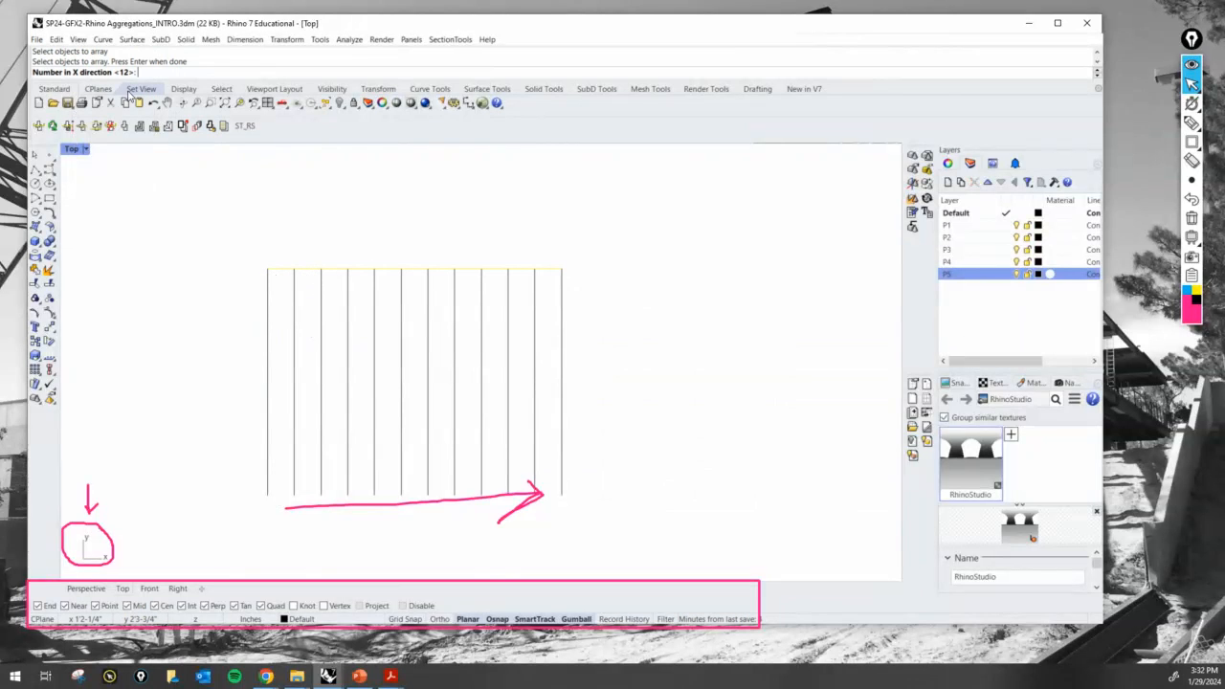
Annotate the screen with a downward arrow labelled Y beside the vertical lines and an X below the horizontal arrow
left_click(1191, 122)
mouse_move(241, 283)
left_mouse_down()
mouse_move(255, 454)
mouse_move(264, 437)
left_mouse_up()
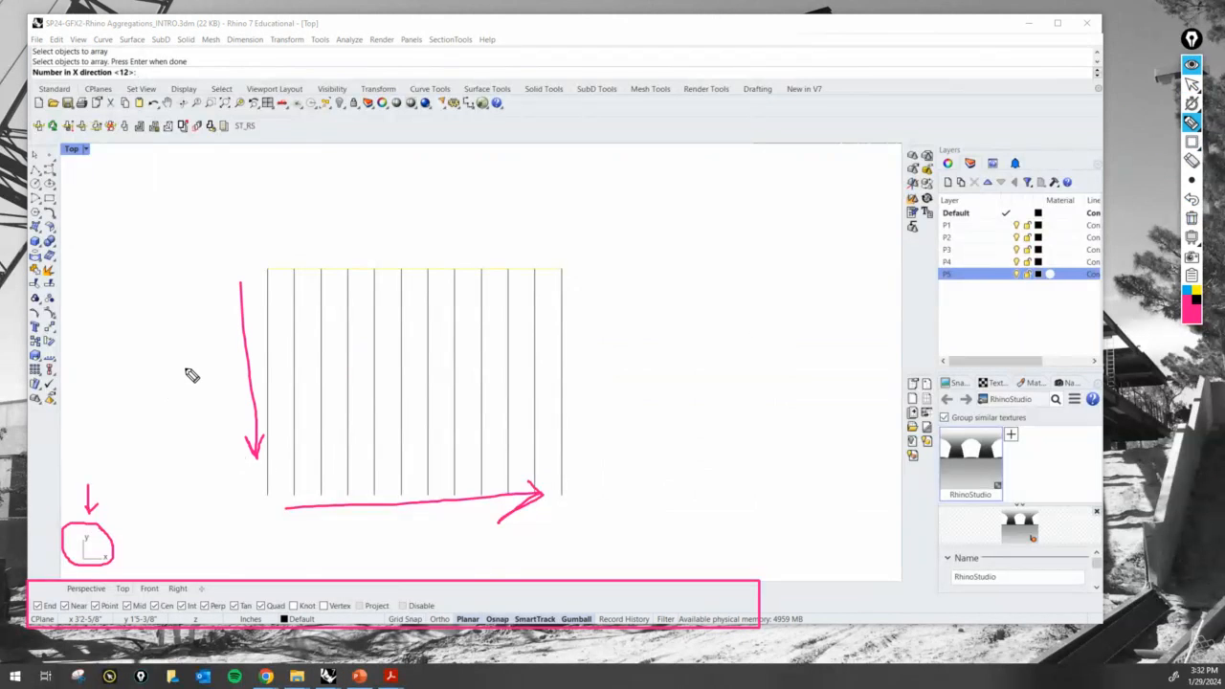
mouse_move(185, 367)
left_mouse_down()
mouse_move(203, 359)
mouse_move(189, 393)
left_mouse_up()
mouse_move(406, 538)
left_mouse_down()
mouse_move(428, 522)
mouse_move(427, 538)
left_mouse_up()
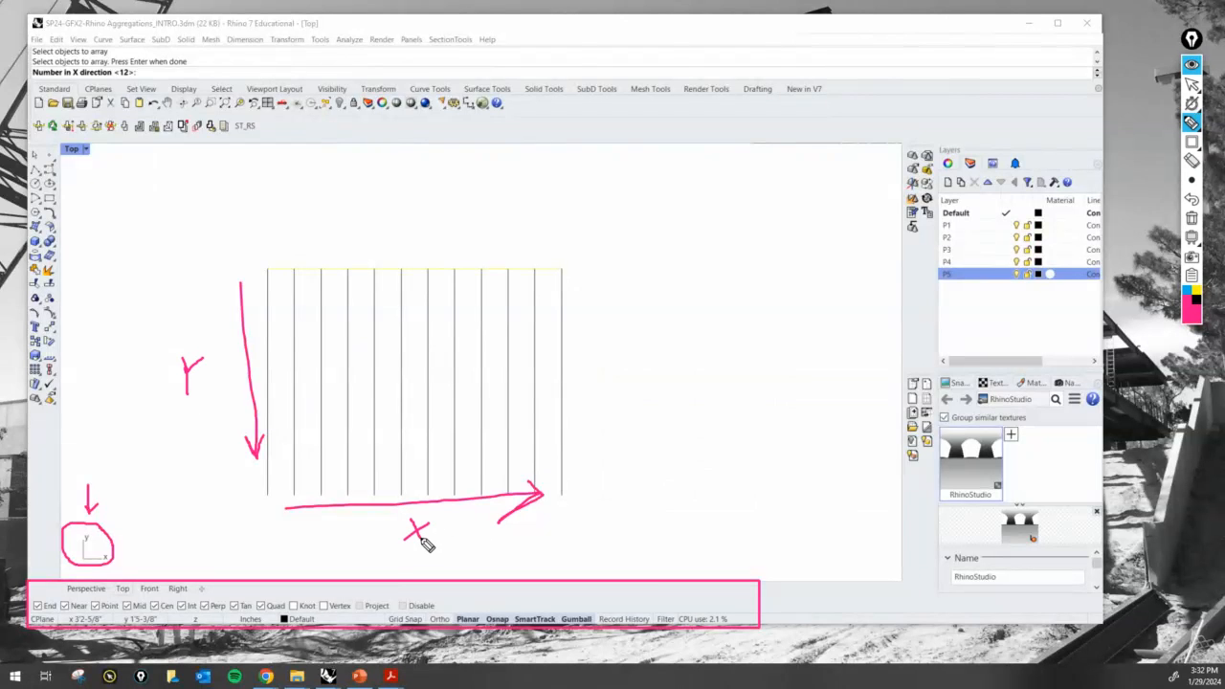
left_click(1191, 85)
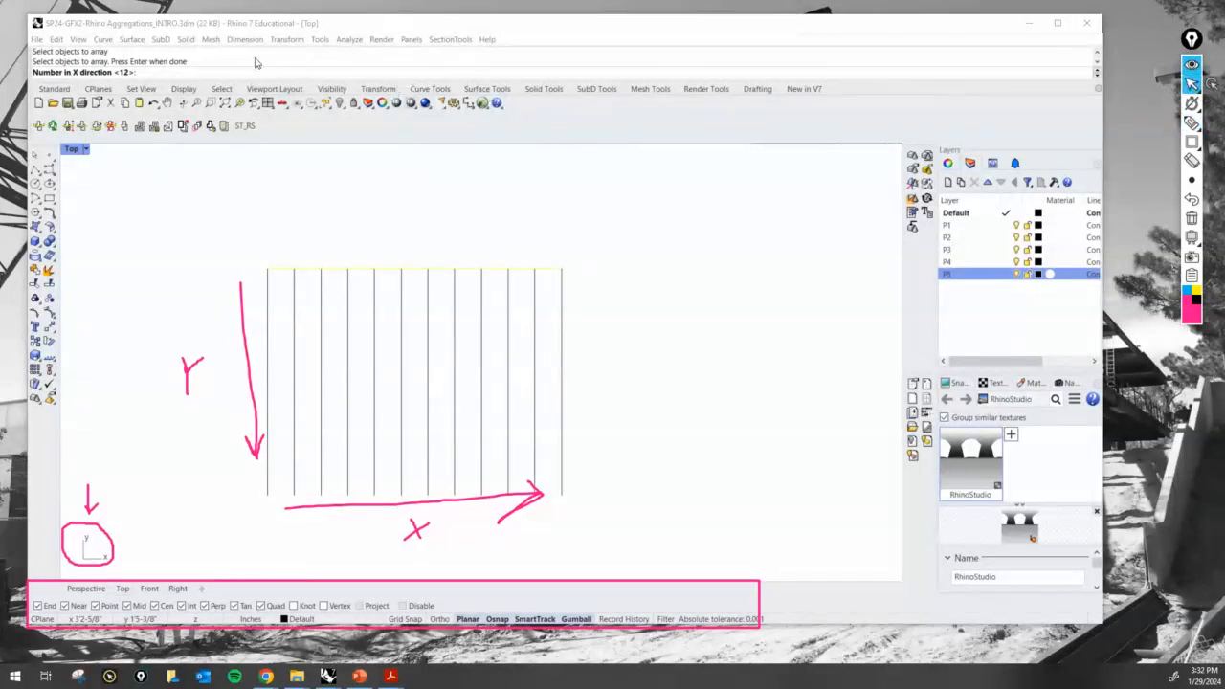
Set the horizontal line's array to 1 in X, 9 in Y and 1 in Z, with a Y spacing of 1 inch
left_click(190, 24)
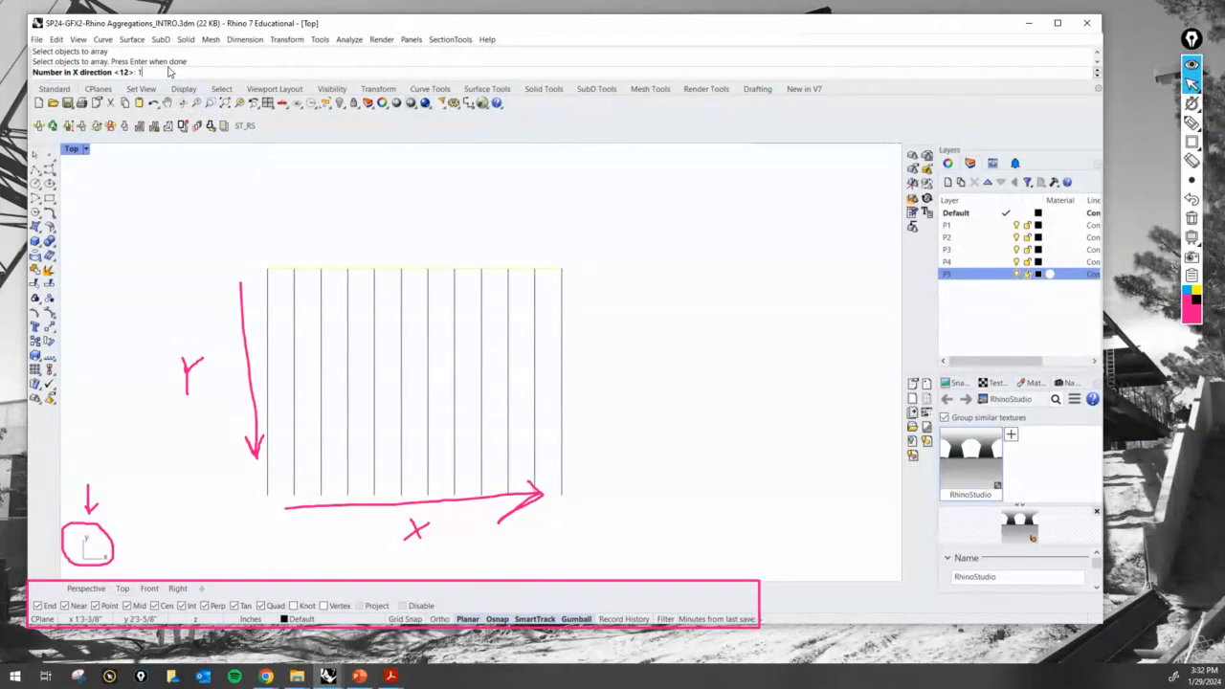
type("1")
key("Return")
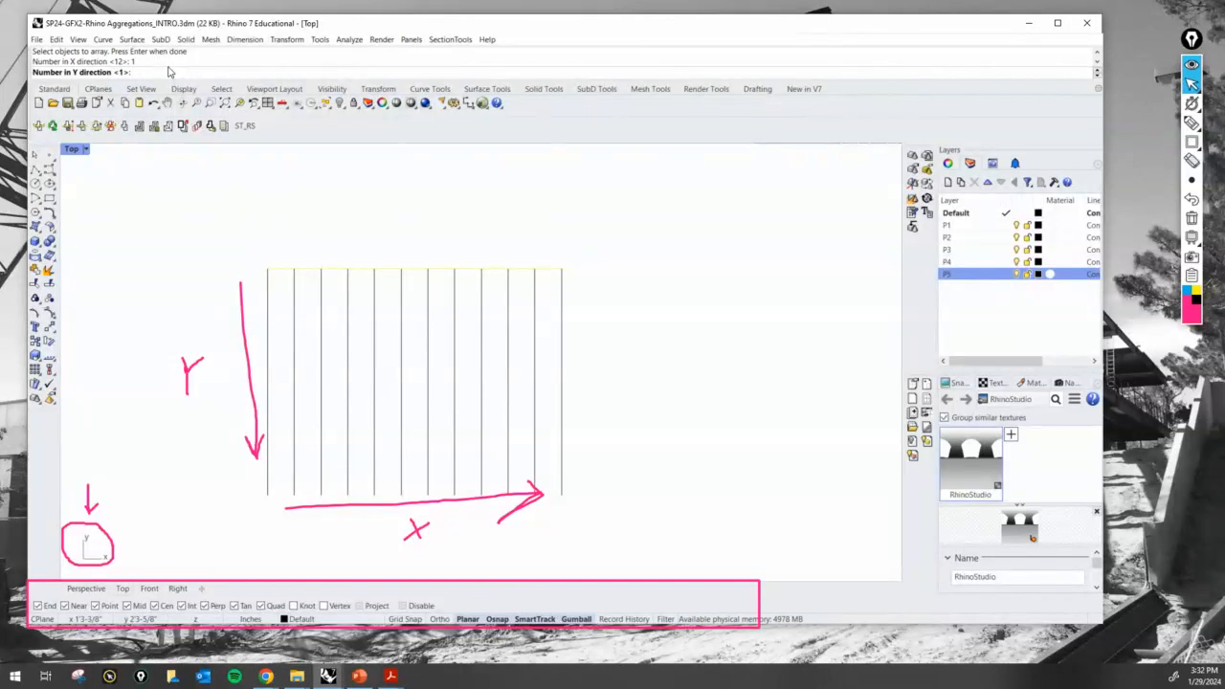
type("9")
key("Return")
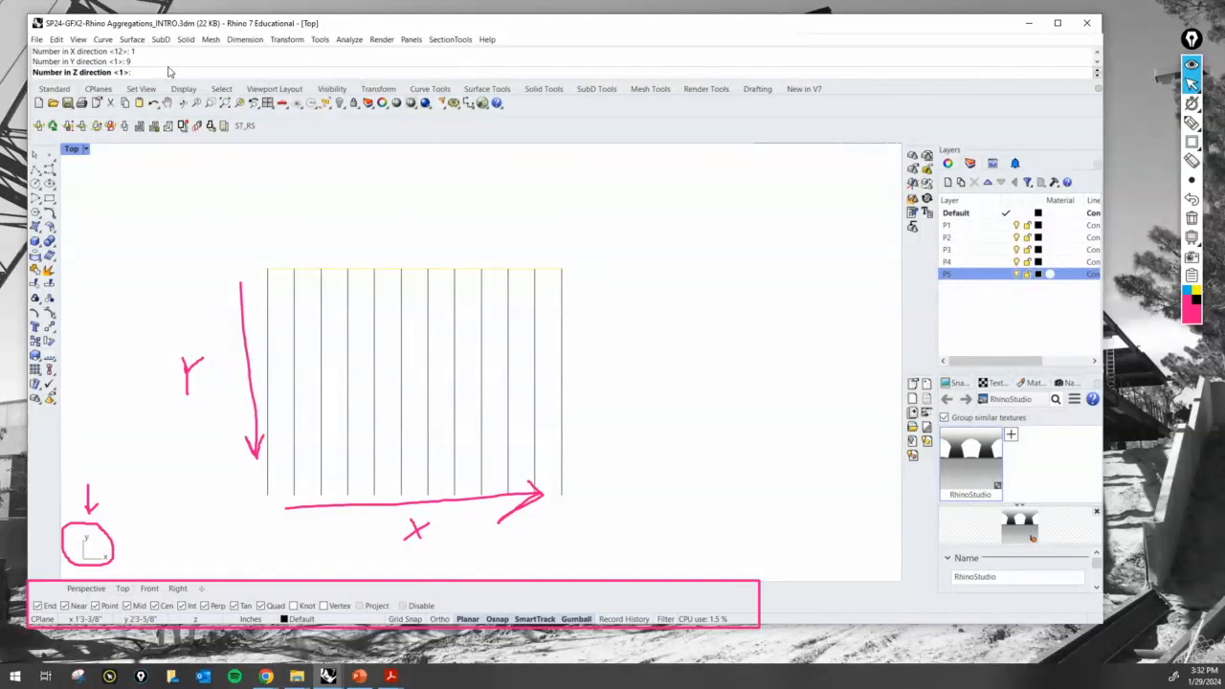
key("Return")
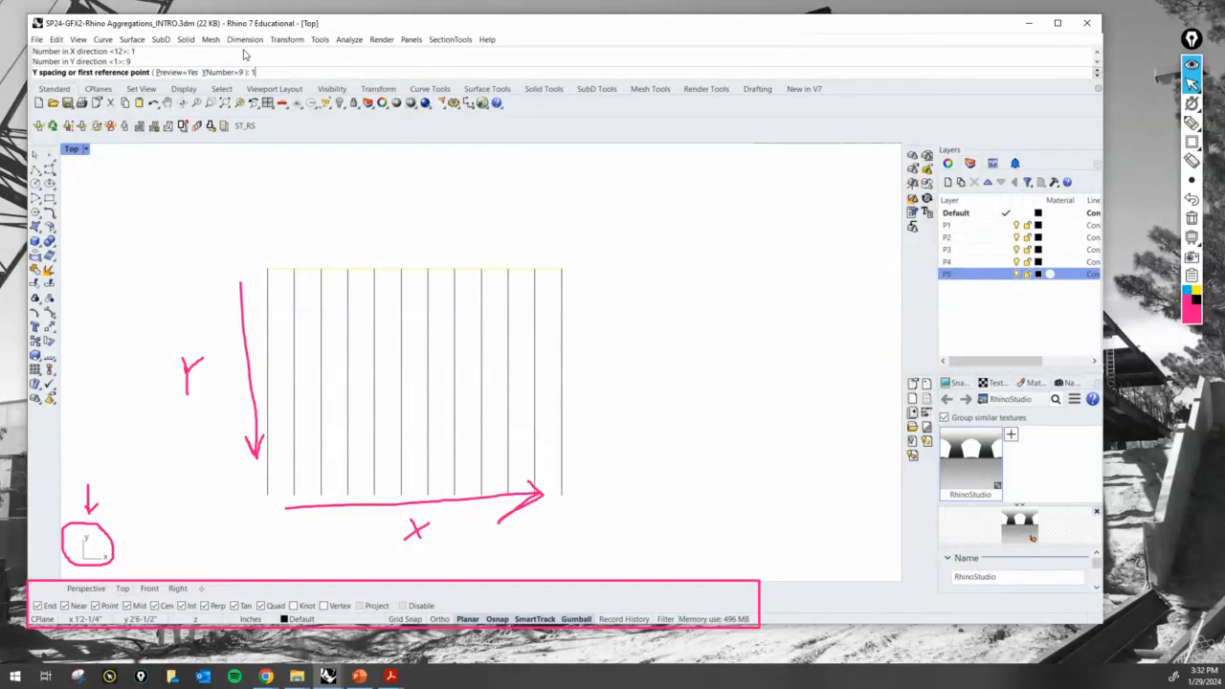
type("'")
key("Return")
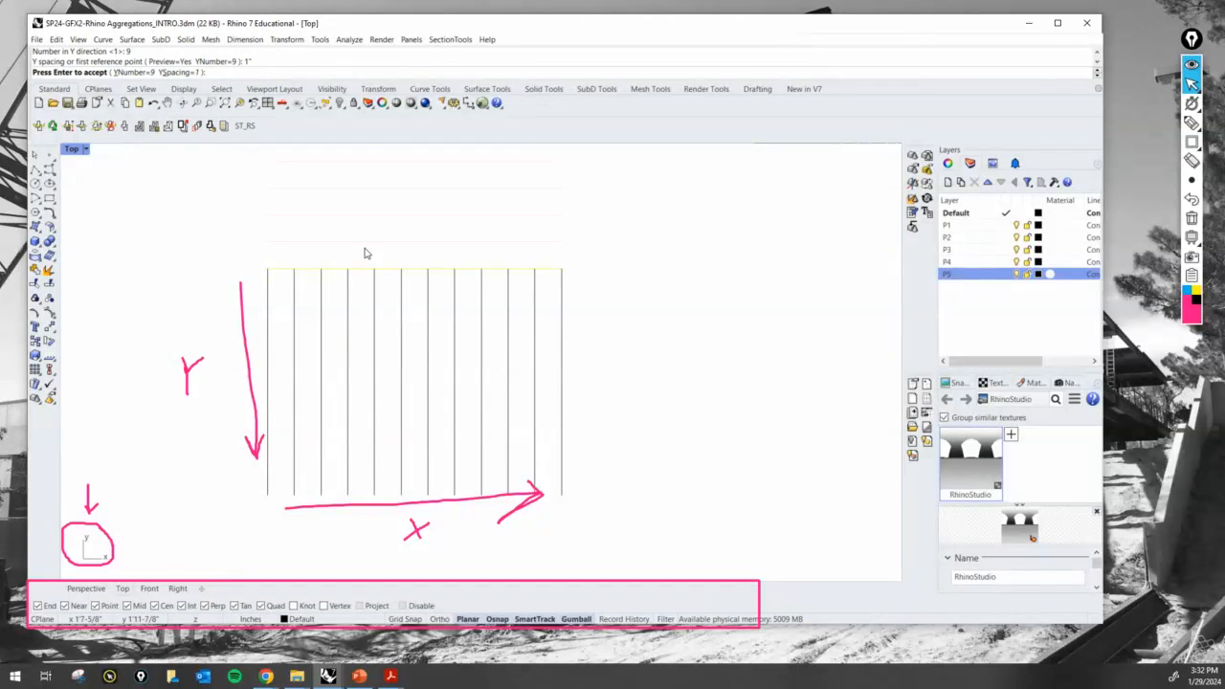
Outline the previewed array copies with a rectangle annotation, and remove that rectangle
scroll(497, 327, "down", 5)
scroll(499, 291, "up", 5)
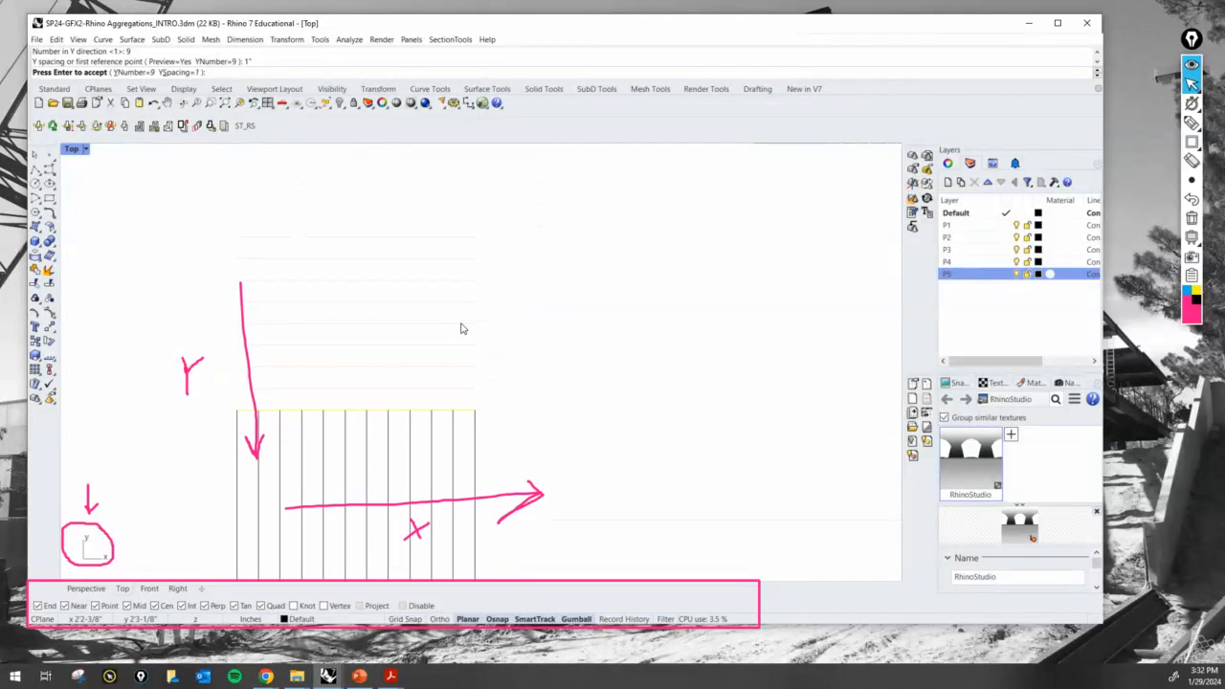
right_click_drag(514, 330, 565, 311)
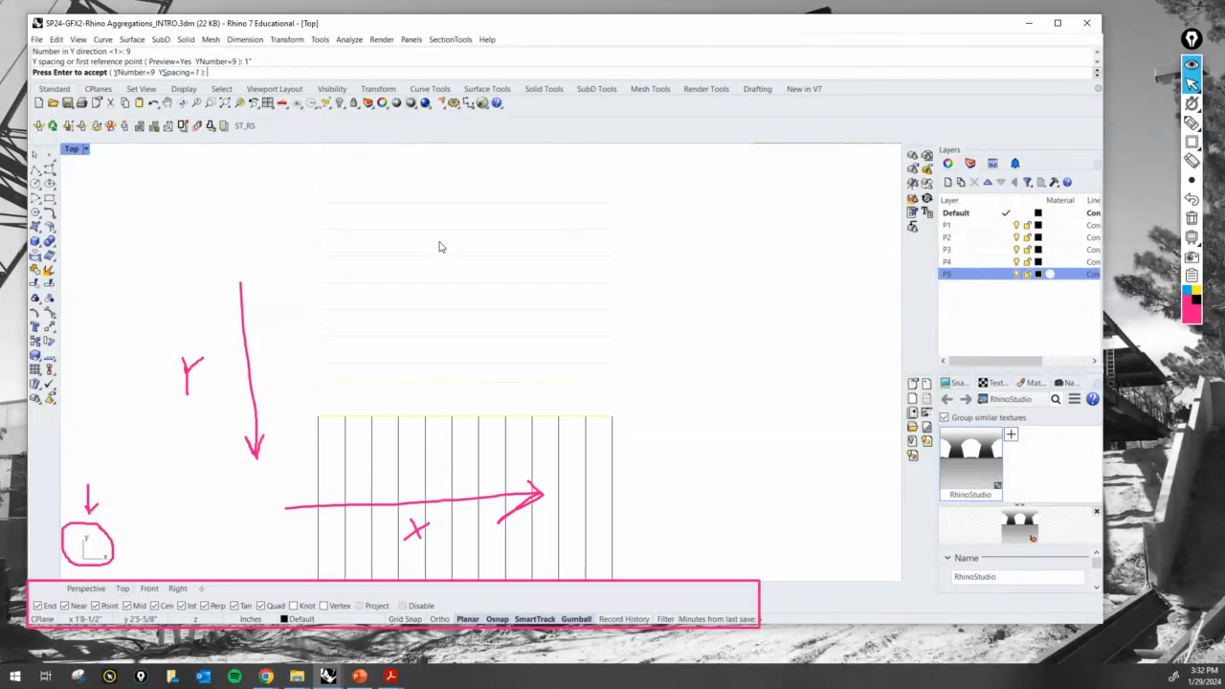
left_click(1191, 142)
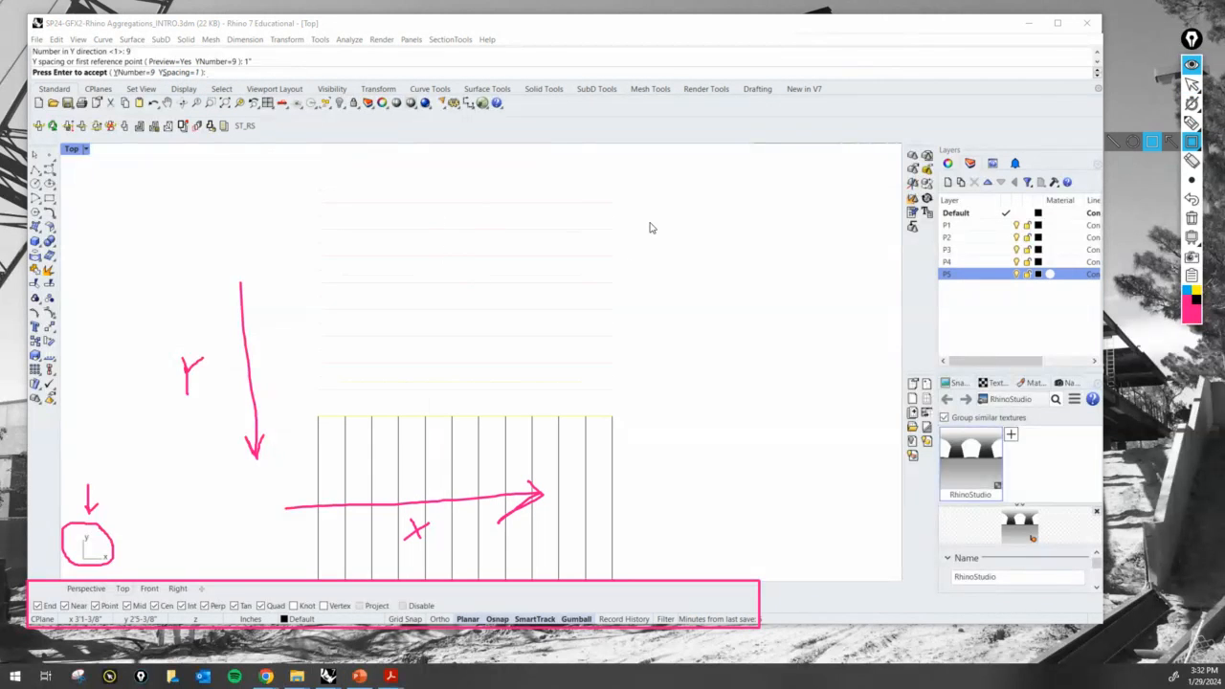
mouse_move(651, 175)
left_mouse_down()
mouse_move(278, 430)
mouse_move(284, 446)
left_mouse_up()
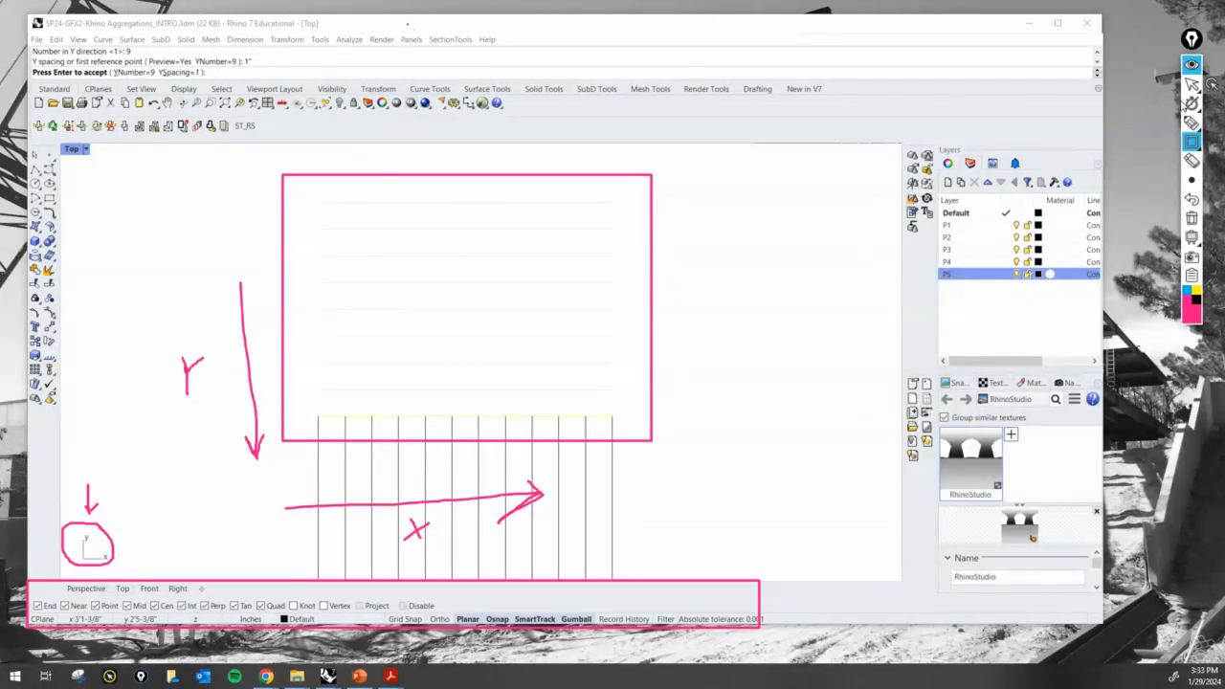
left_click(1192, 84)
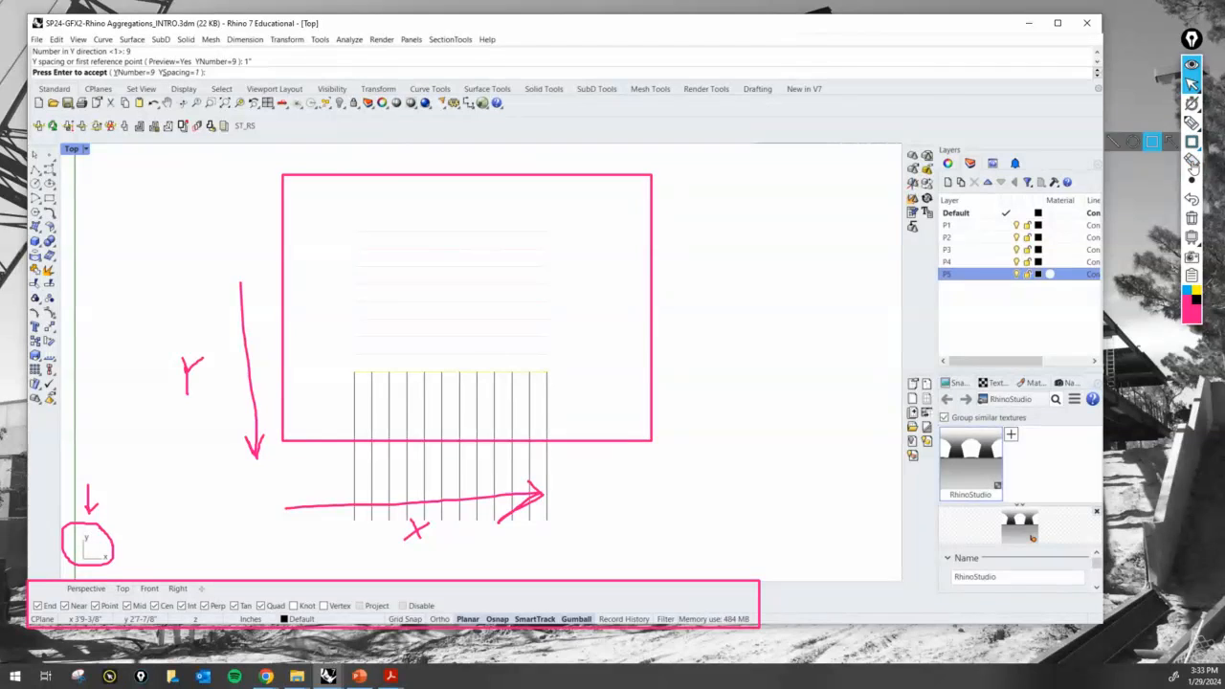
left_click(1191, 201)
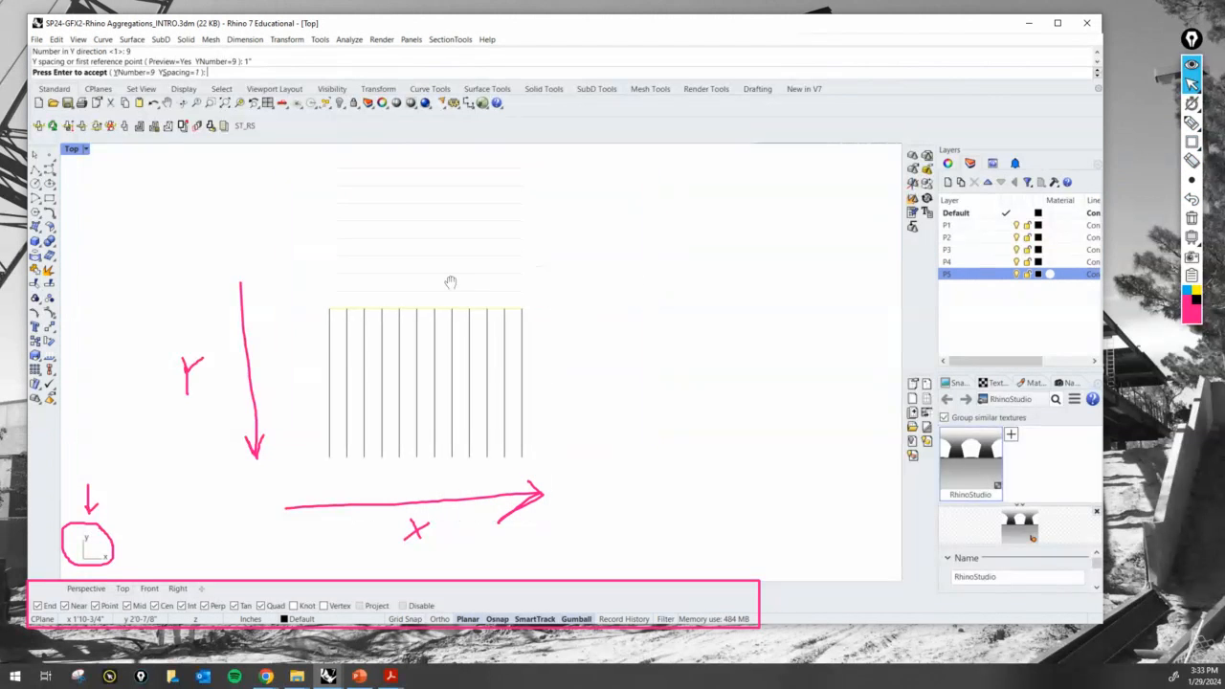
Set the array's Y spacing to -1 so the horizontal lines run downward, and accept the array
left_click(179, 75)
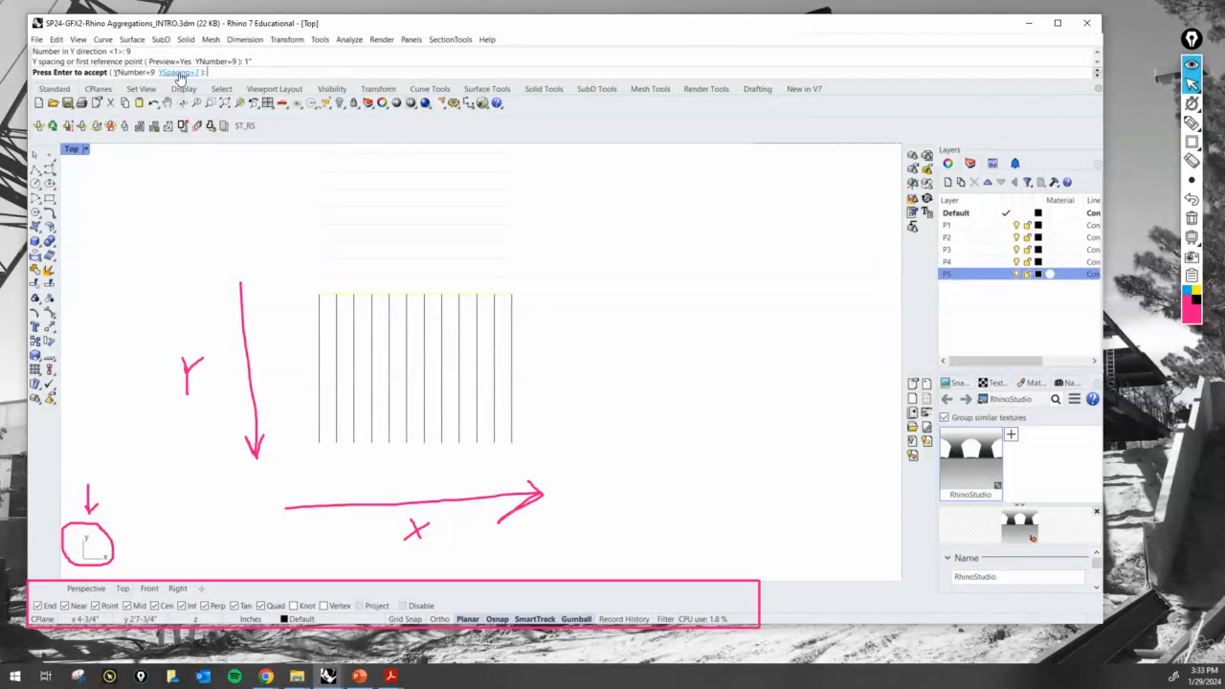
left_click(179, 73)
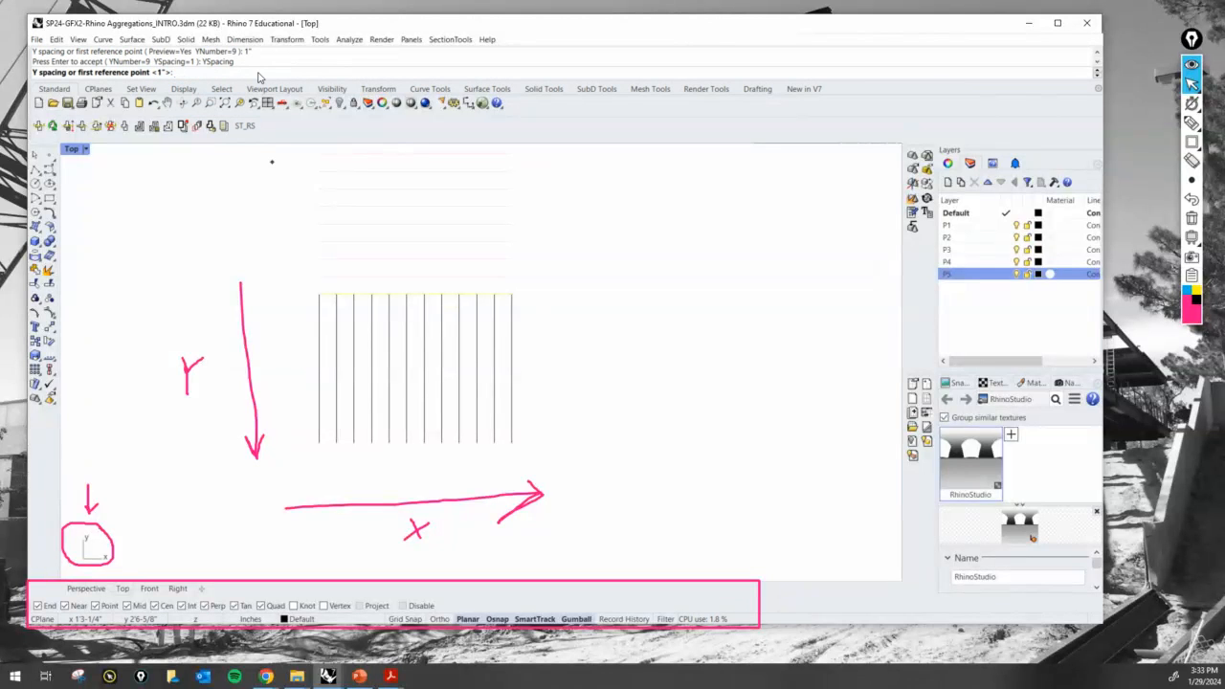
type("-1")
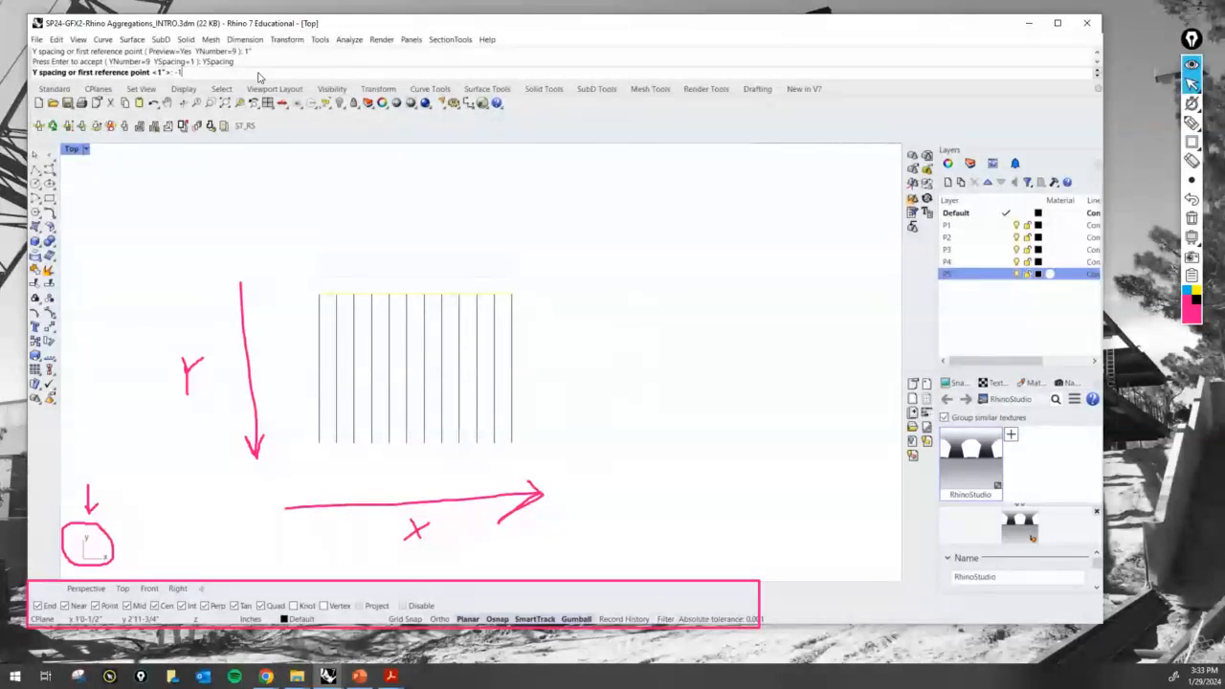
key("Return")
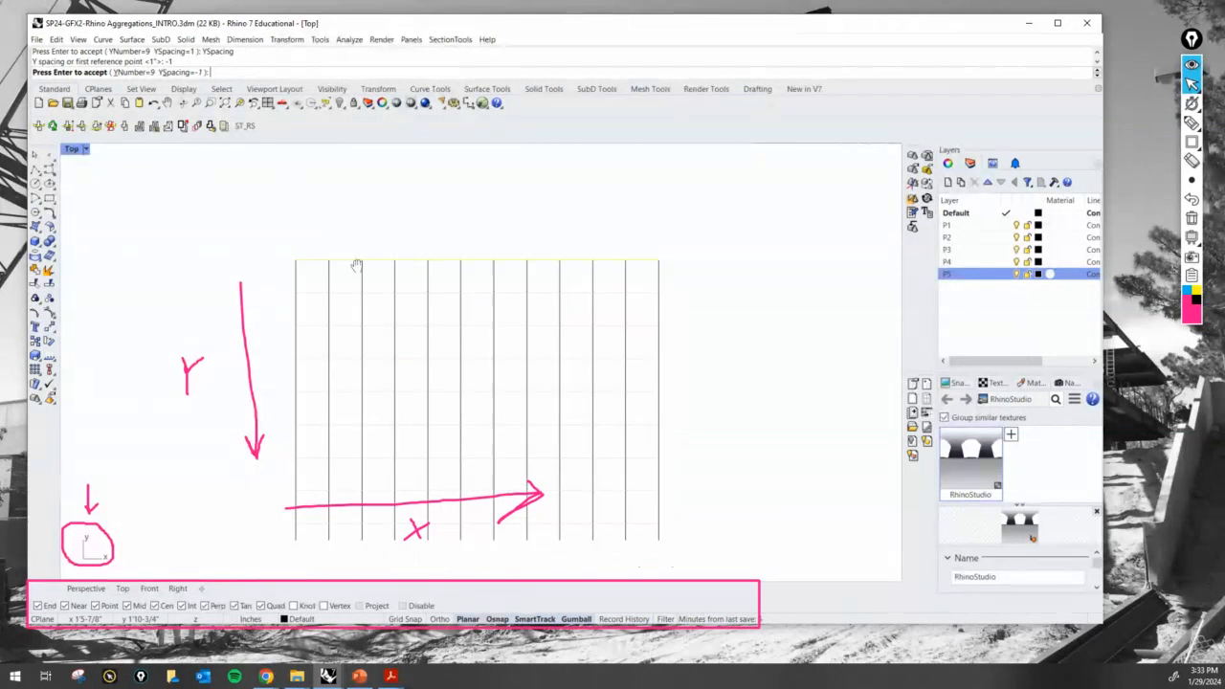
key("Return")
scroll(421, 330, "down", 3)
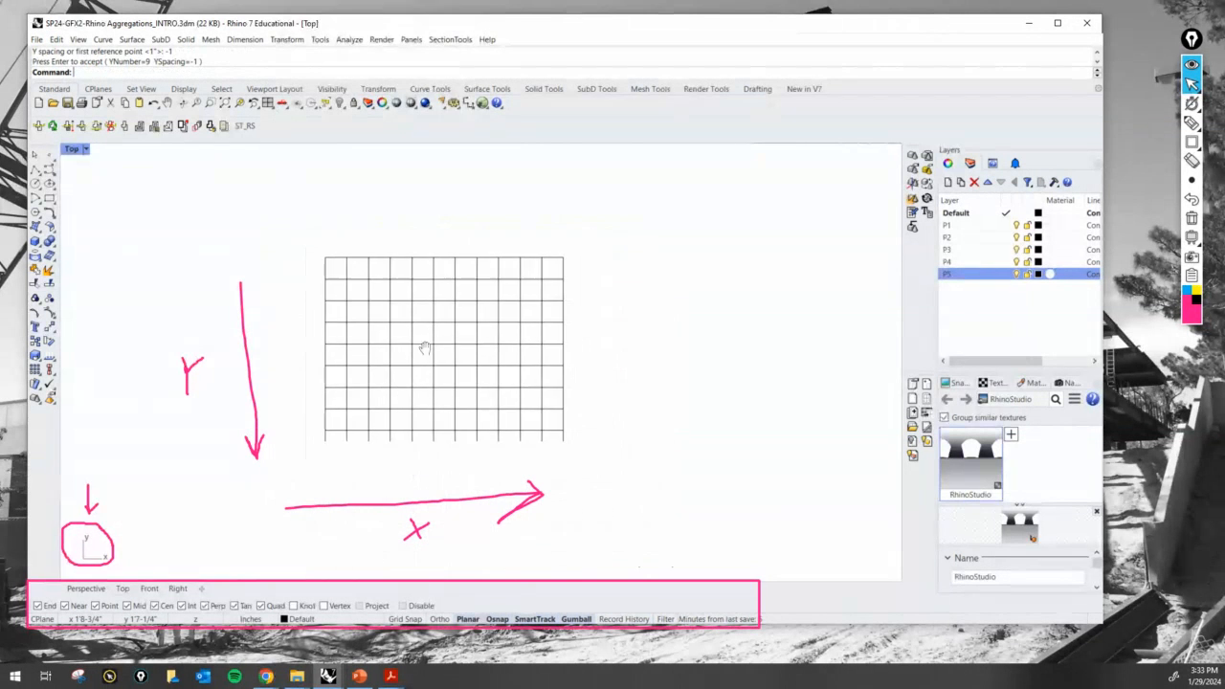
scroll(388, 334, "up", 2)
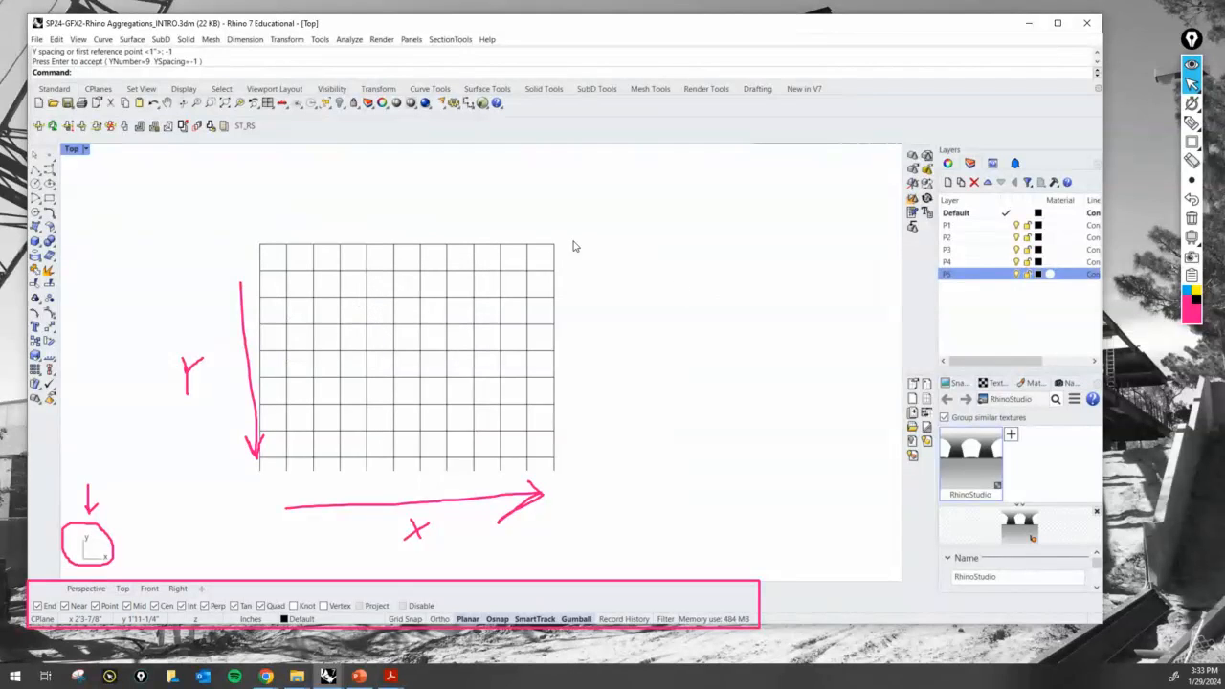
Clear all the drawn annotations from the screen
left_click(552, 246)
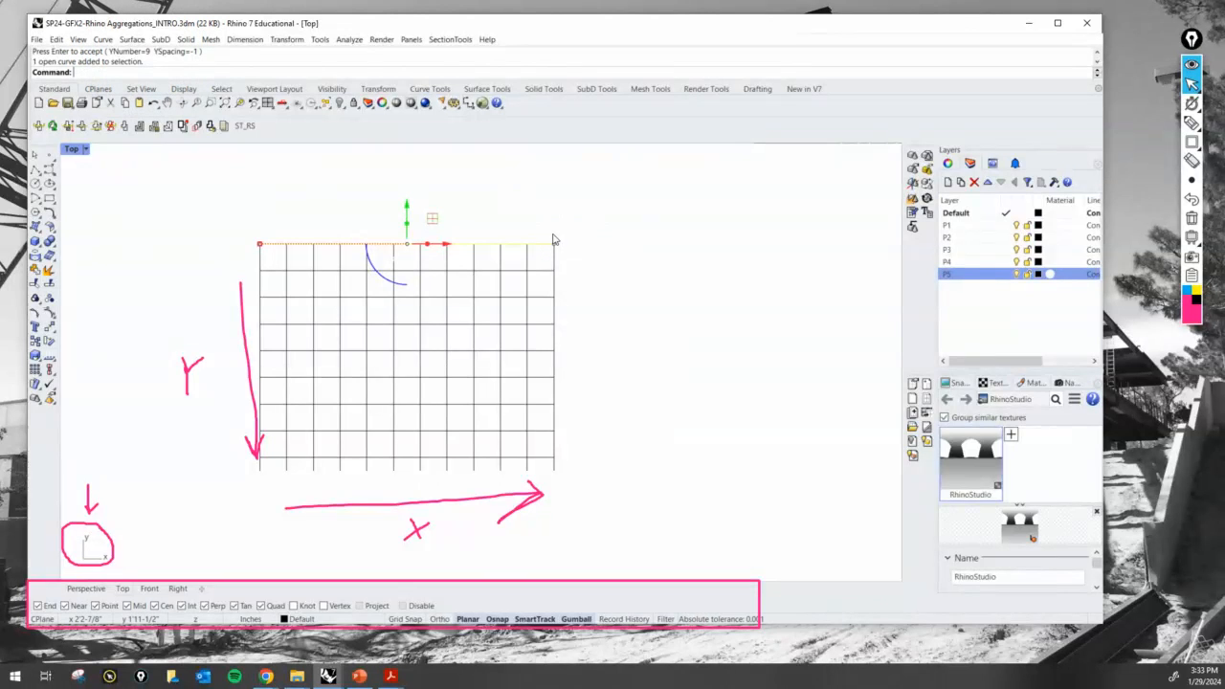
key("Escape")
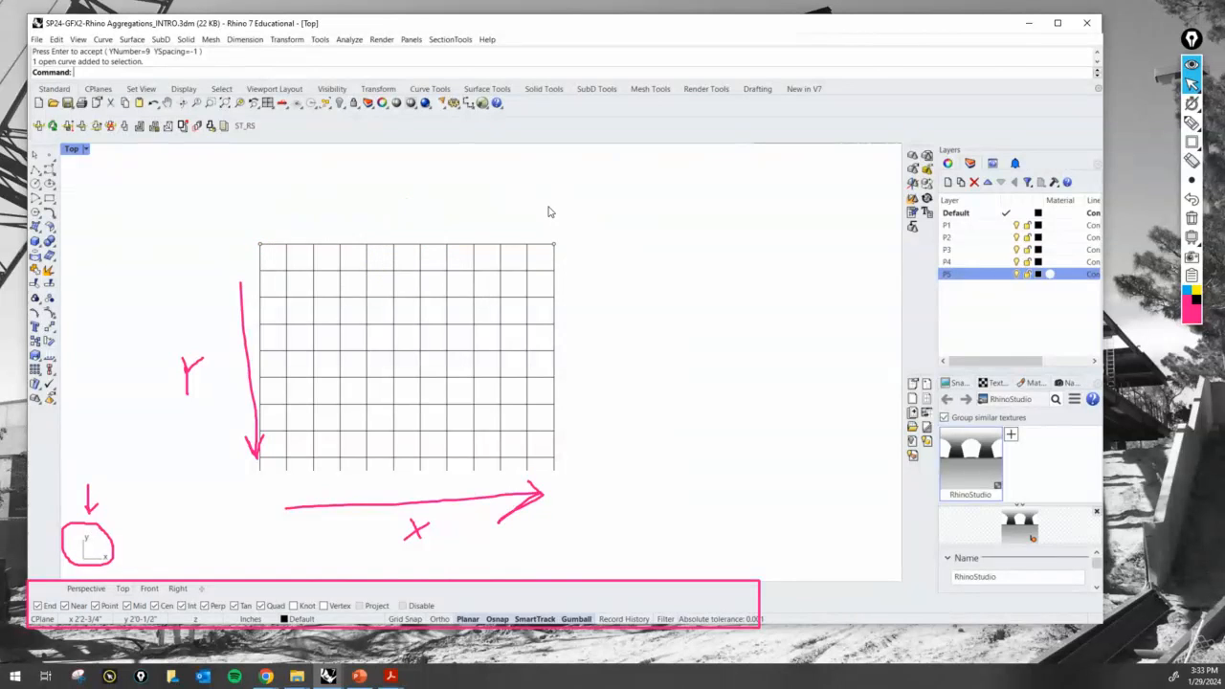
right_click_drag(615, 355, 653, 312)
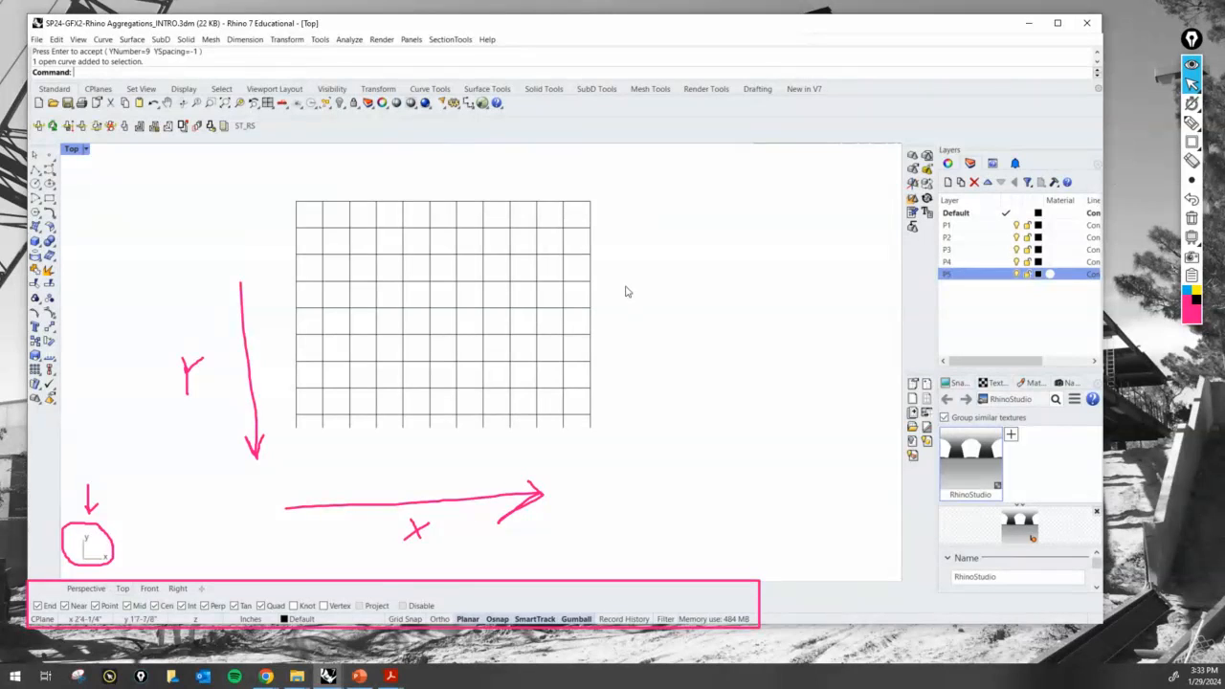
left_click(1191, 219)
right_click_drag(584, 326, 584, 352)
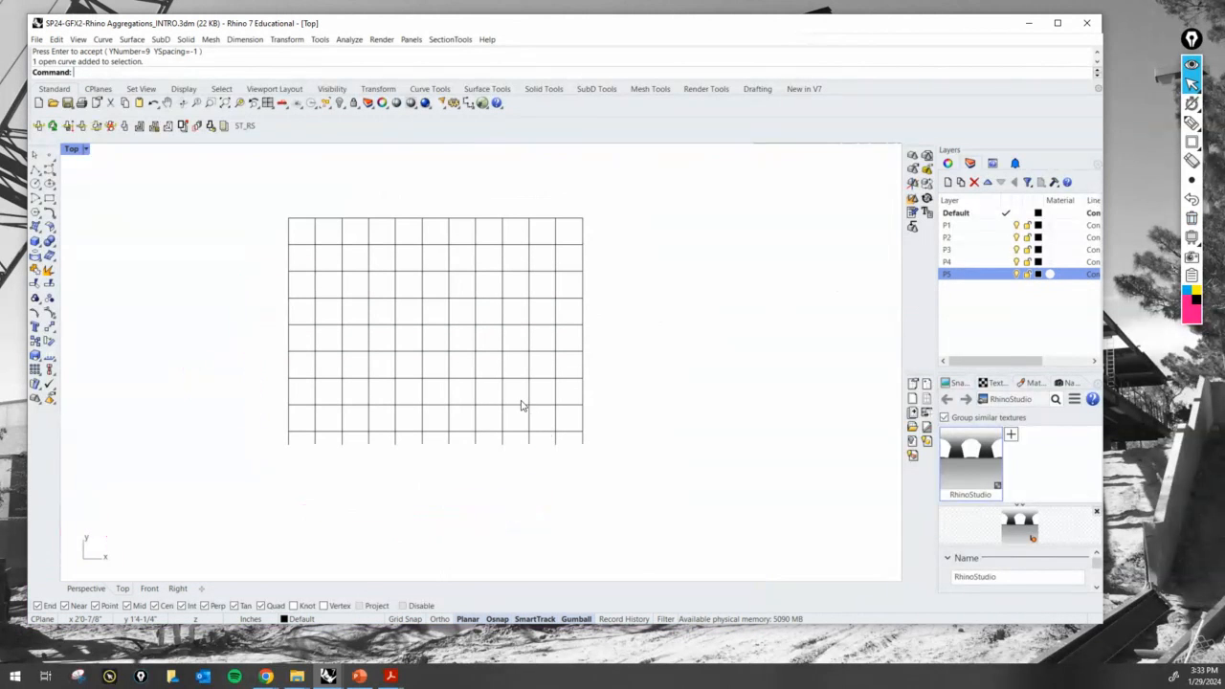
right_click_drag(522, 405, 450, 402)
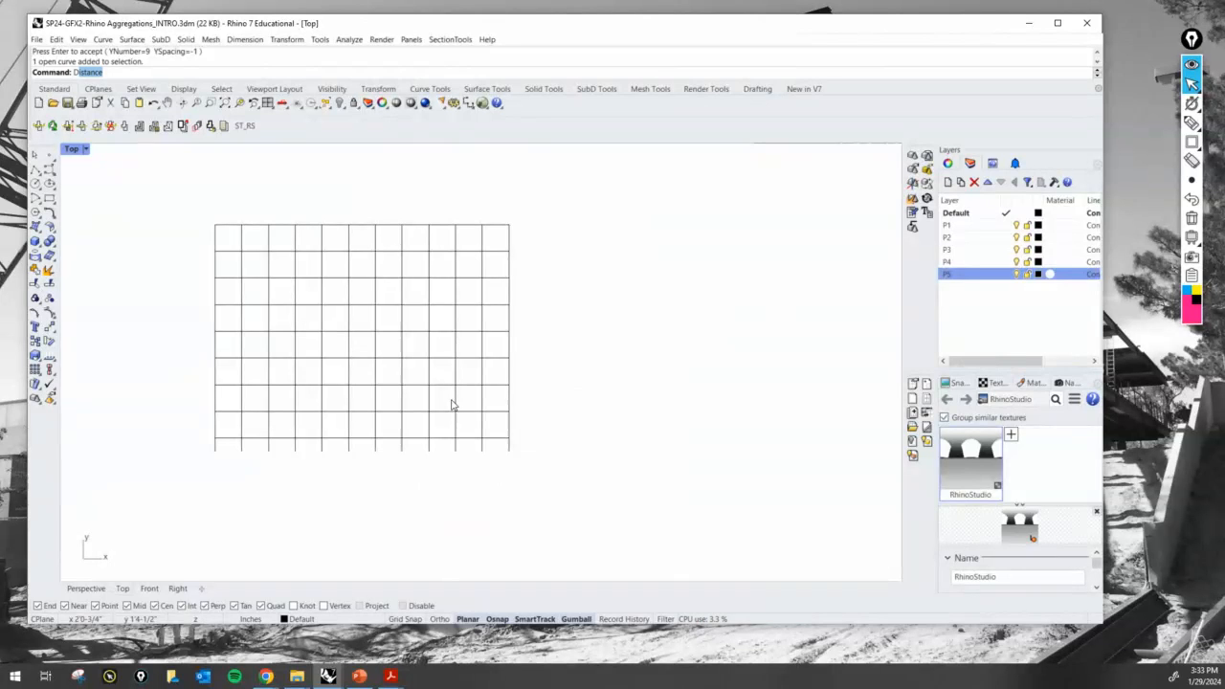
Measure the grid's height along its first vertical line and its width along the top horizontal line
type("istance")
key("Return")
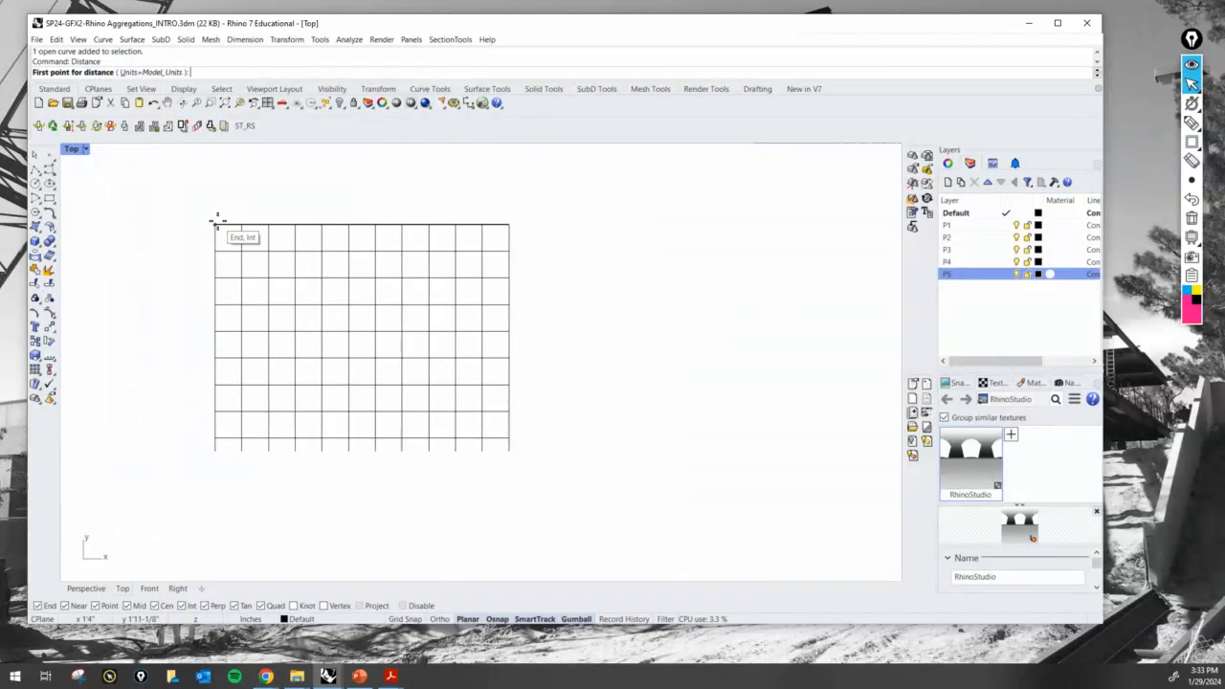
left_click(217, 224)
left_click(216, 450)
left_click(215, 226)
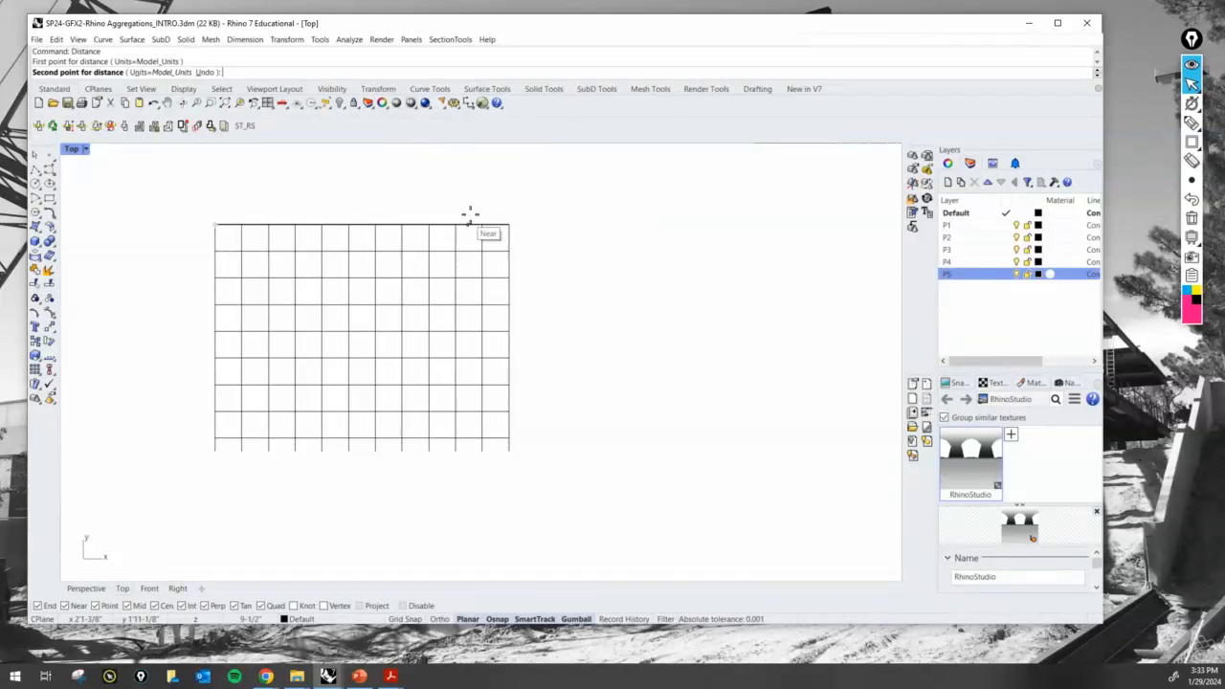
left_click(509, 226)
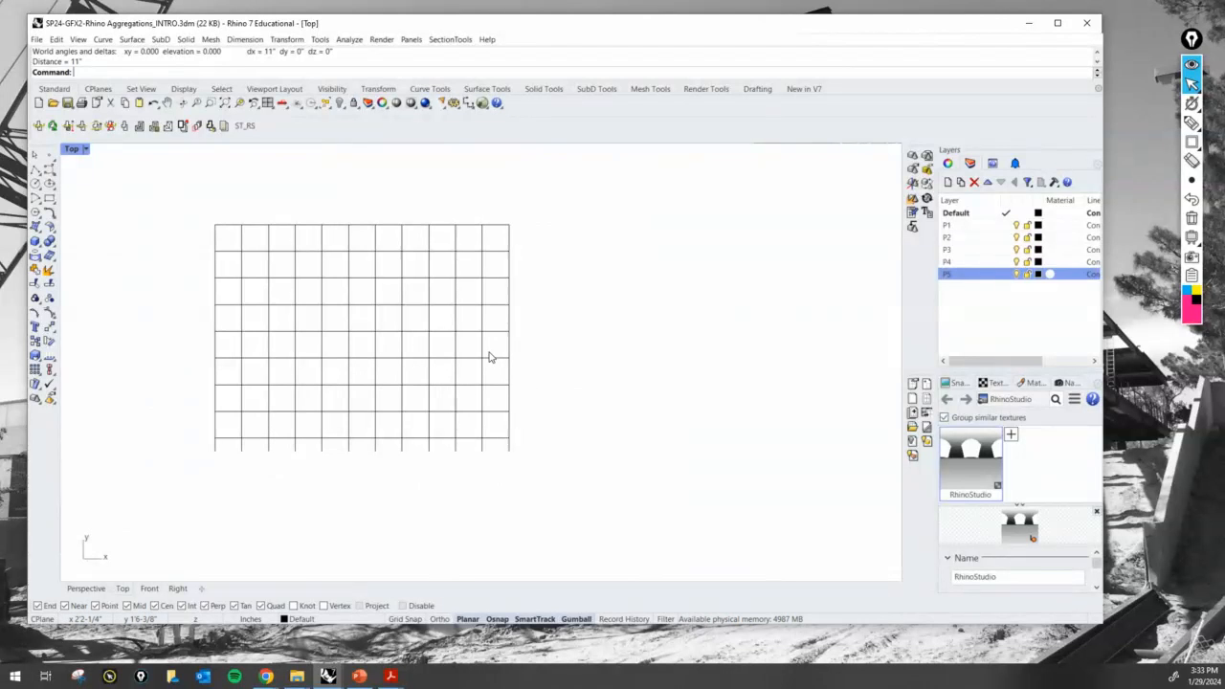
Switch to 1x1 inch grid.pdf in Adobe Acrobat and fit the whole grid page in view
right_click_drag(488, 357, 436, 409)
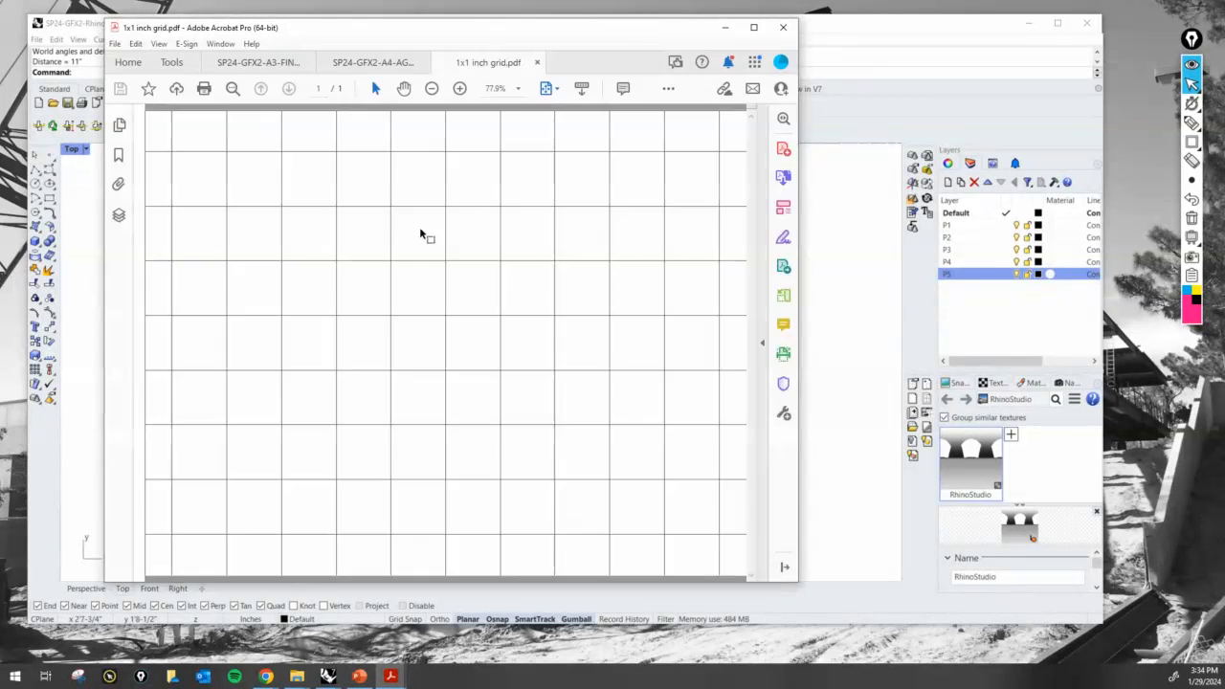
scroll(466, 232, "down", 1, "ctrl")
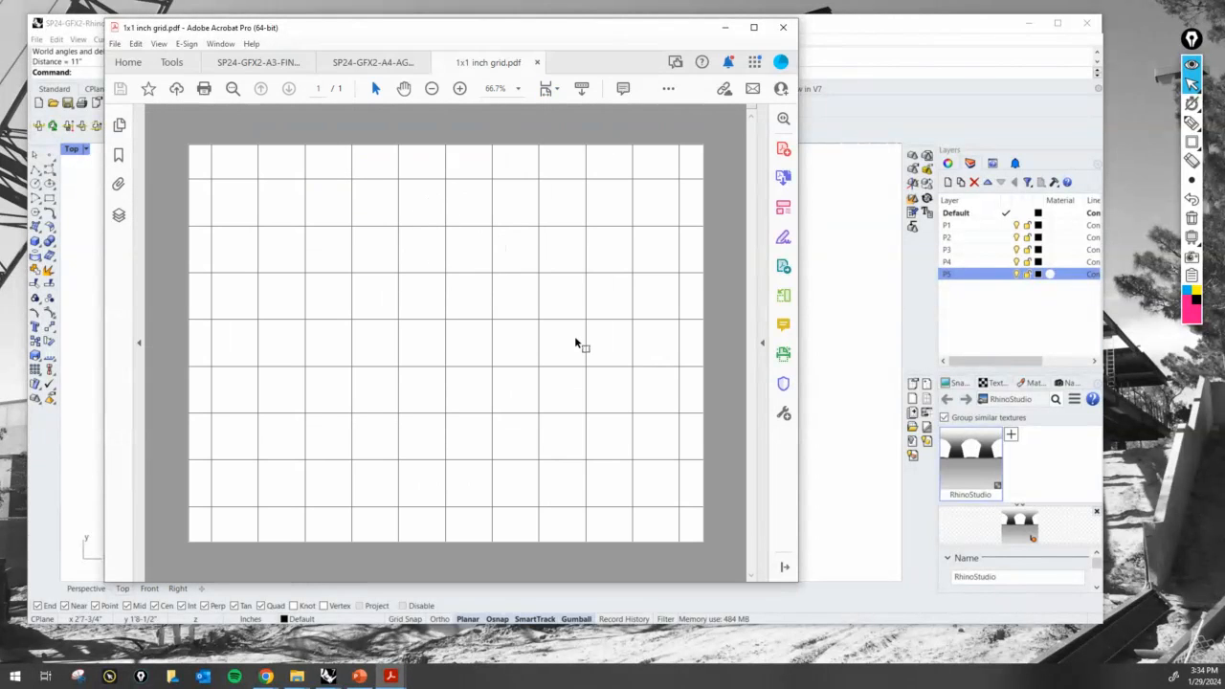
Annotate the PDF grid with the pen, marking the edge columns, the page border and a sample figure made of grid squares
left_click(1191, 123)
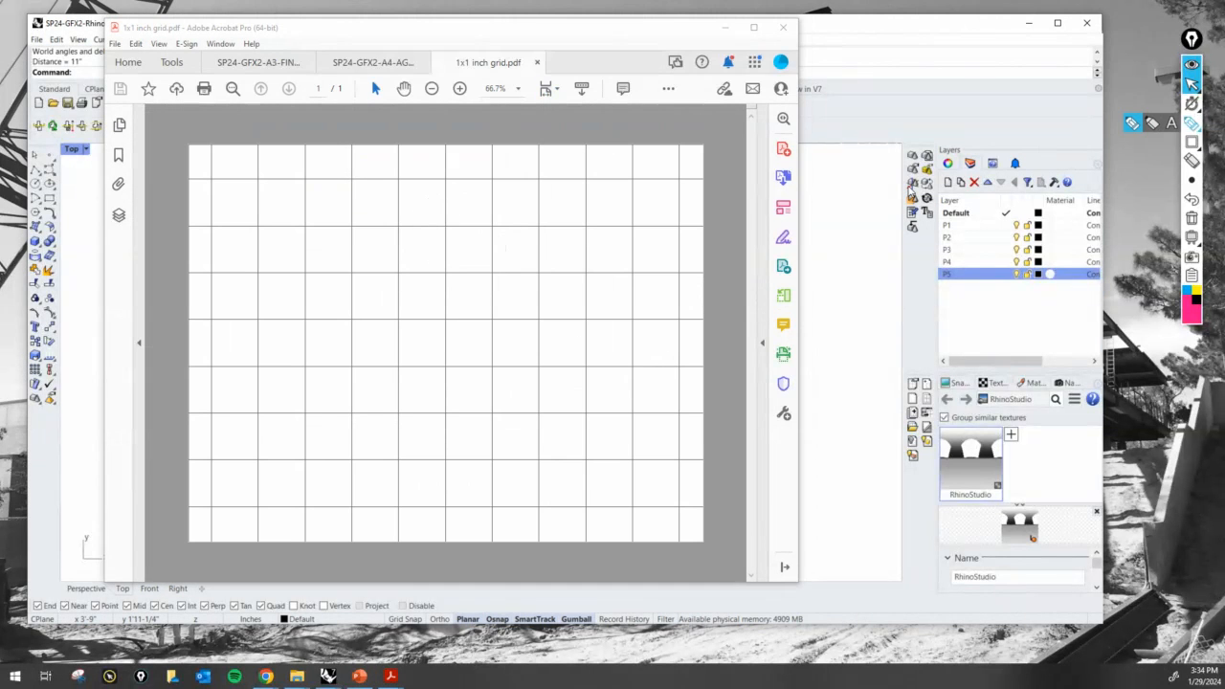
left_click_drag(694, 124, 695, 132)
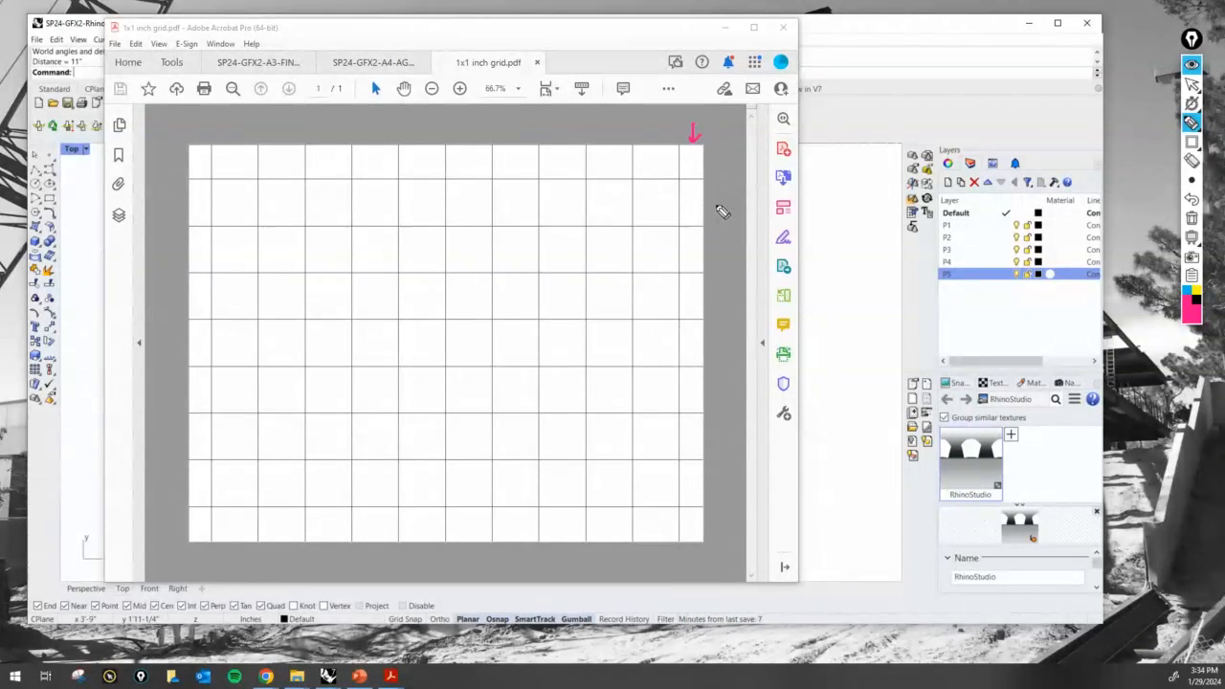
mouse_move(190, 120)
left_mouse_down()
mouse_move(191, 139)
mouse_move(239, 162)
mouse_move(682, 161)
mouse_move(697, 388)
mouse_move(695, 525)
mouse_move(415, 537)
mouse_move(212, 528)
left_mouse_up()
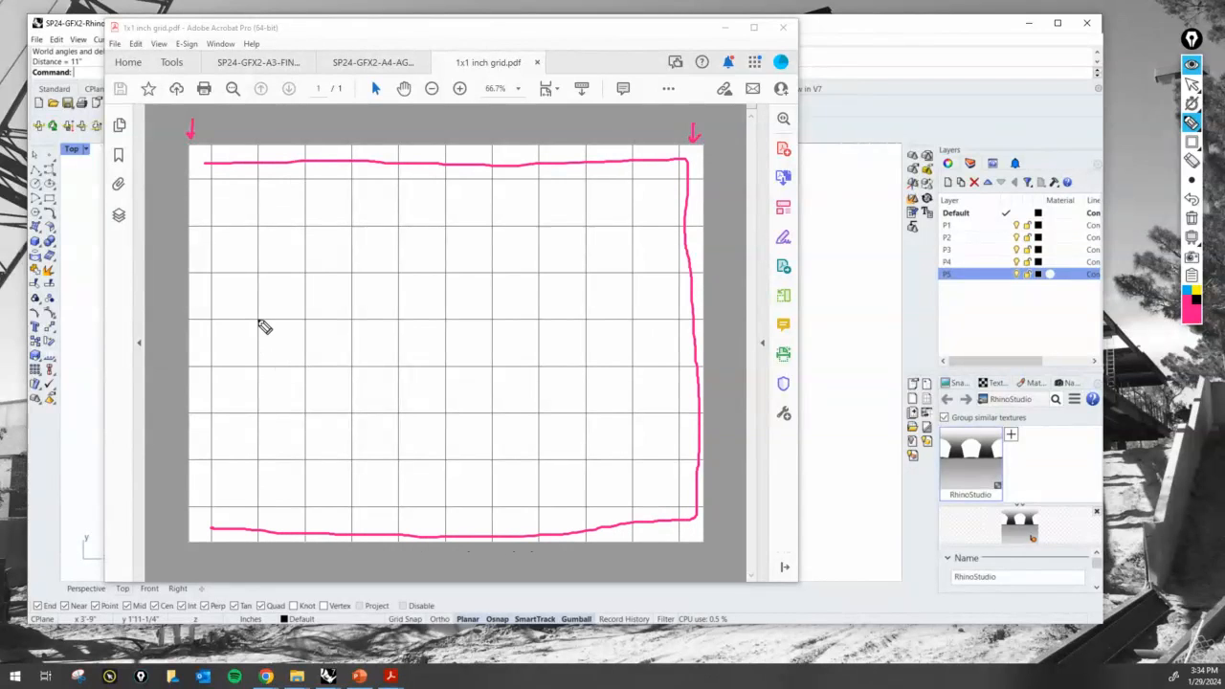
mouse_move(258, 318)
left_mouse_down()
mouse_move(258, 421)
mouse_move(278, 456)
mouse_move(350, 458)
mouse_move(350, 422)
mouse_move(307, 413)
mouse_move(308, 321)
mouse_move(254, 321)
mouse_move(300, 283)
mouse_move(306, 310)
left_mouse_up()
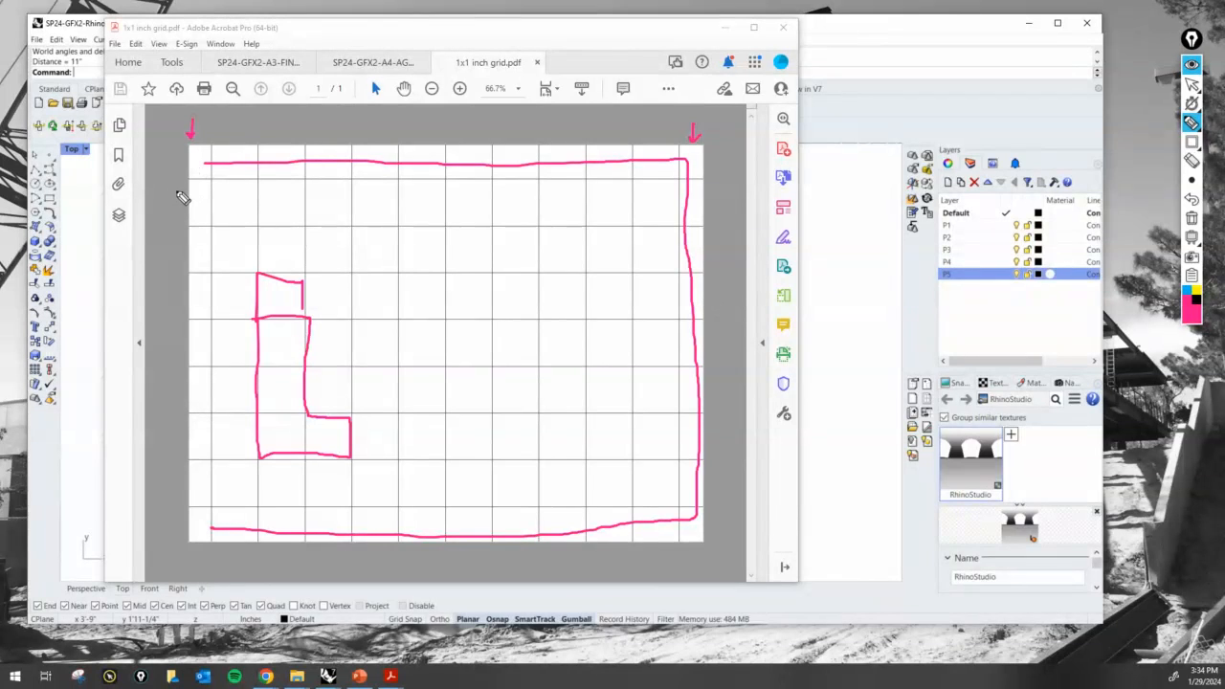
left_click_drag(176, 189, 189, 177)
left_click_drag(301, 273, 306, 314)
left_click_drag(217, 310, 198, 318)
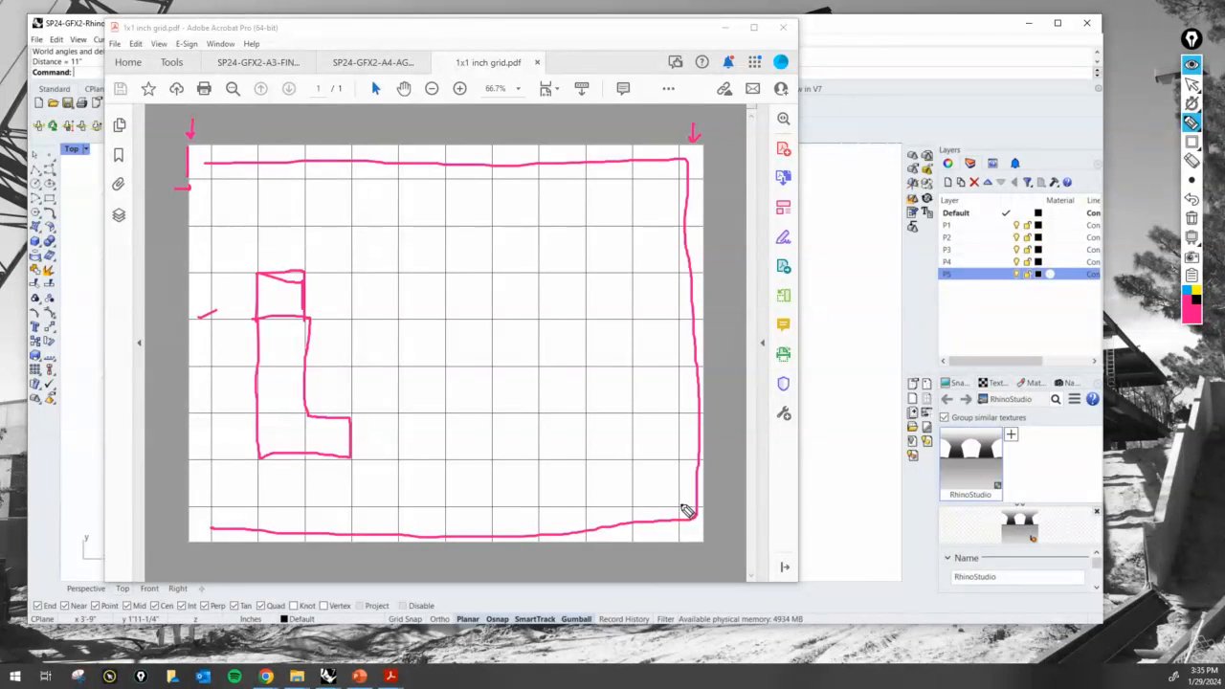
Outline the area of full squares on the PDF grid with a rectangle annotation, and clear all annotations
left_click(1191, 141)
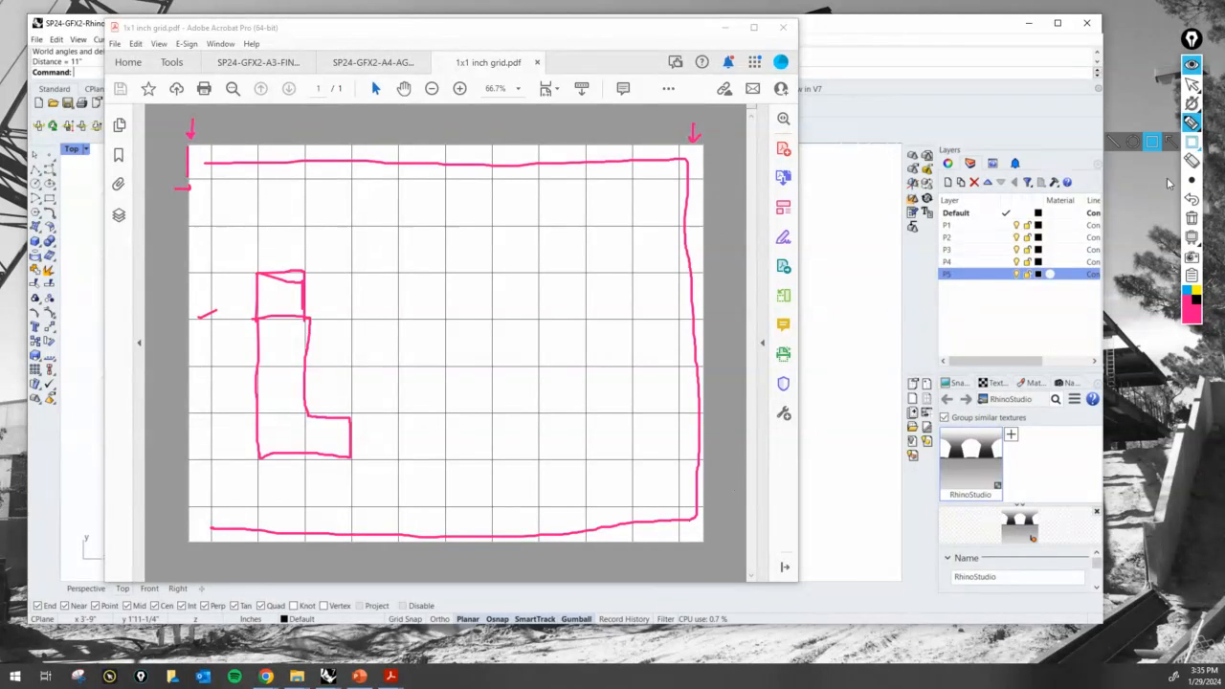
mouse_move(676, 513)
left_mouse_down()
mouse_move(609, 484)
mouse_move(211, 179)
left_mouse_up()
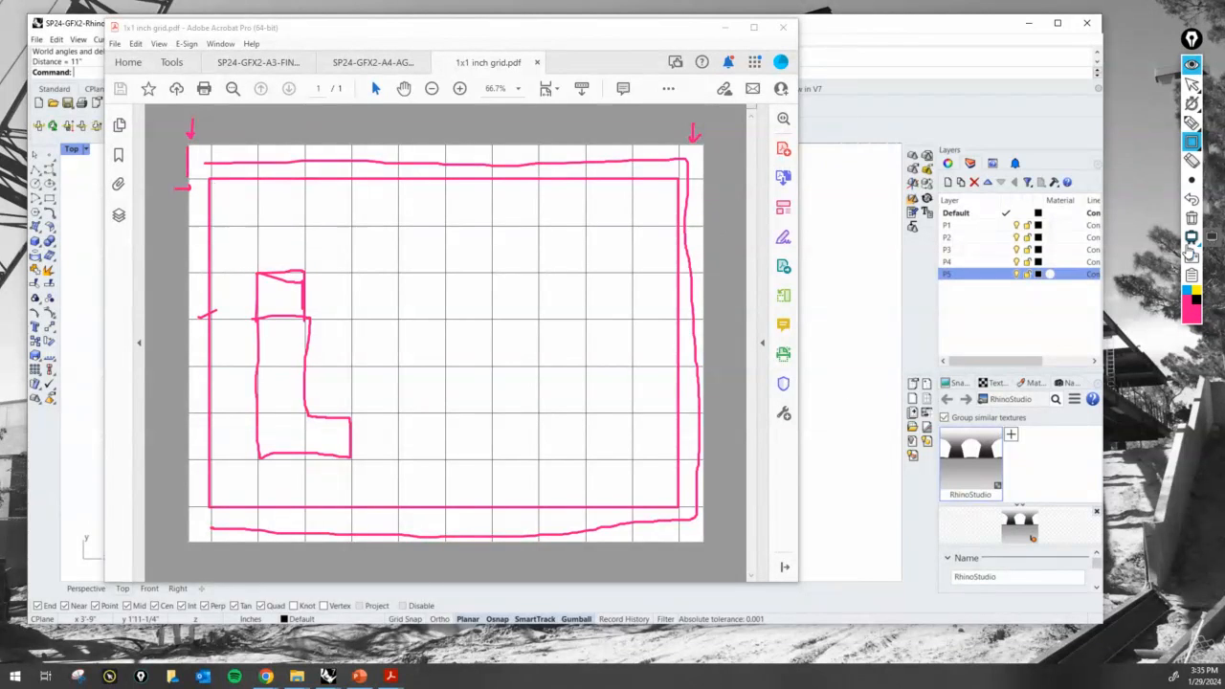
left_click(1192, 222)
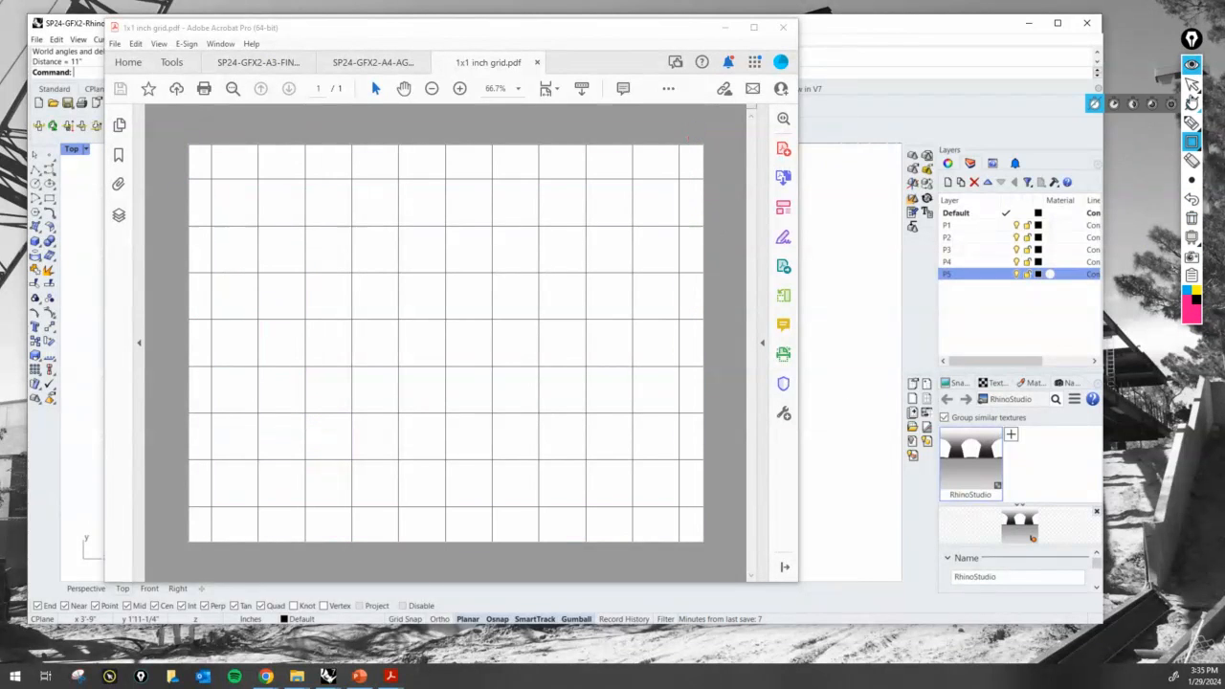
Switch back to Rhino and set the color of layer P1 to a medium gray
left_click(724, 28)
scroll(509, 333, "up", 4)
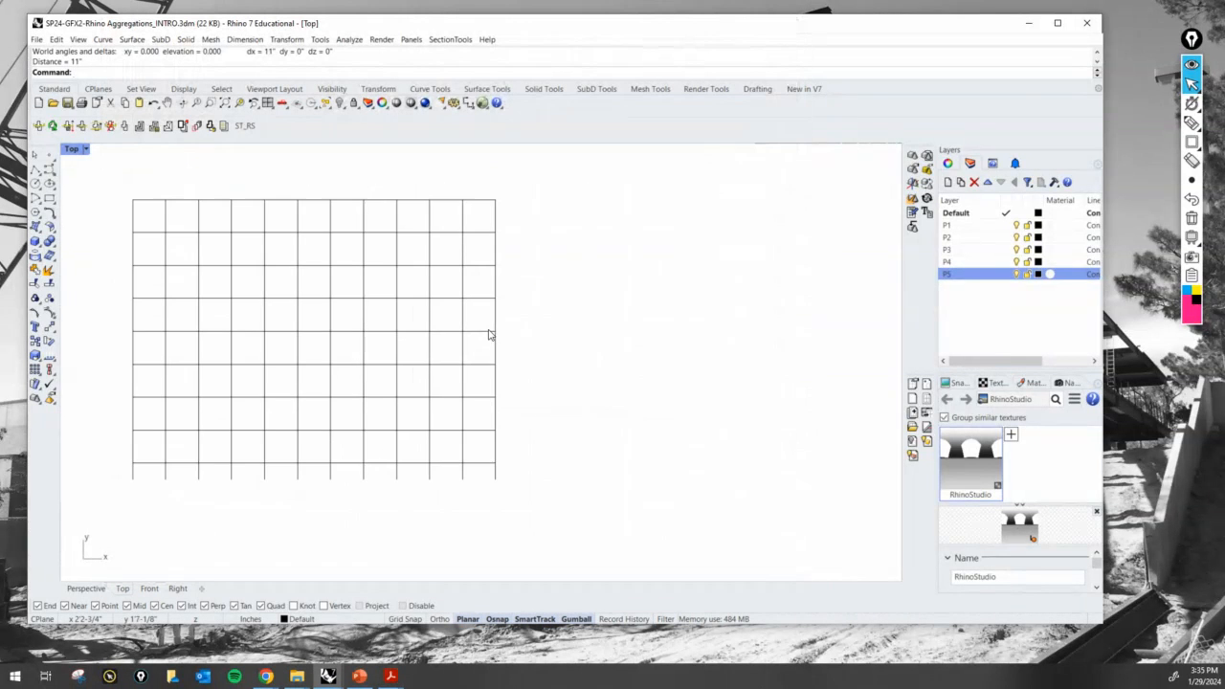
left_click(958, 226)
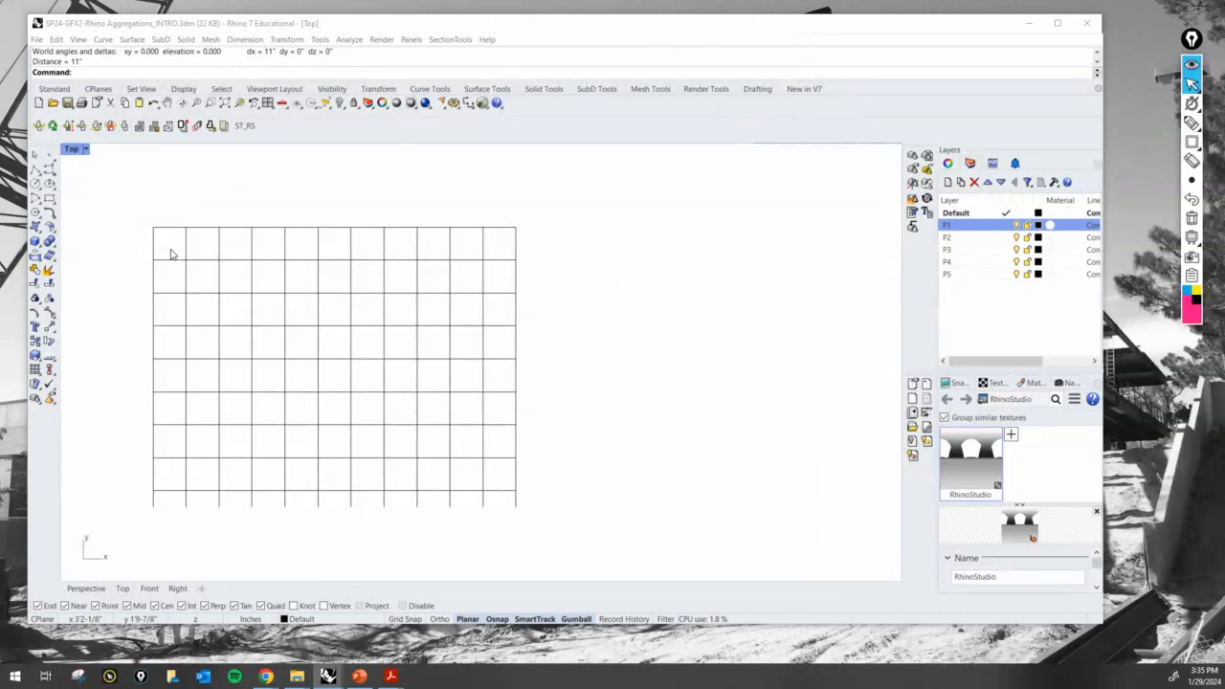
left_click_drag(0, 272, 1085, 344)
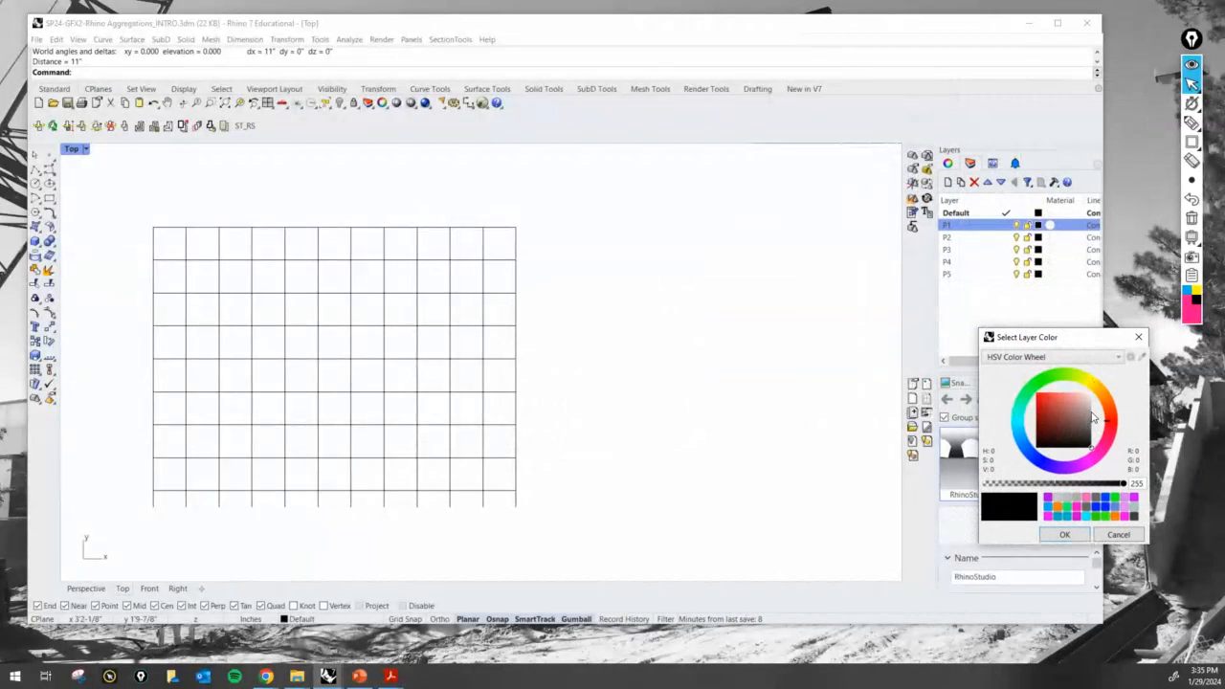
left_click(1092, 414)
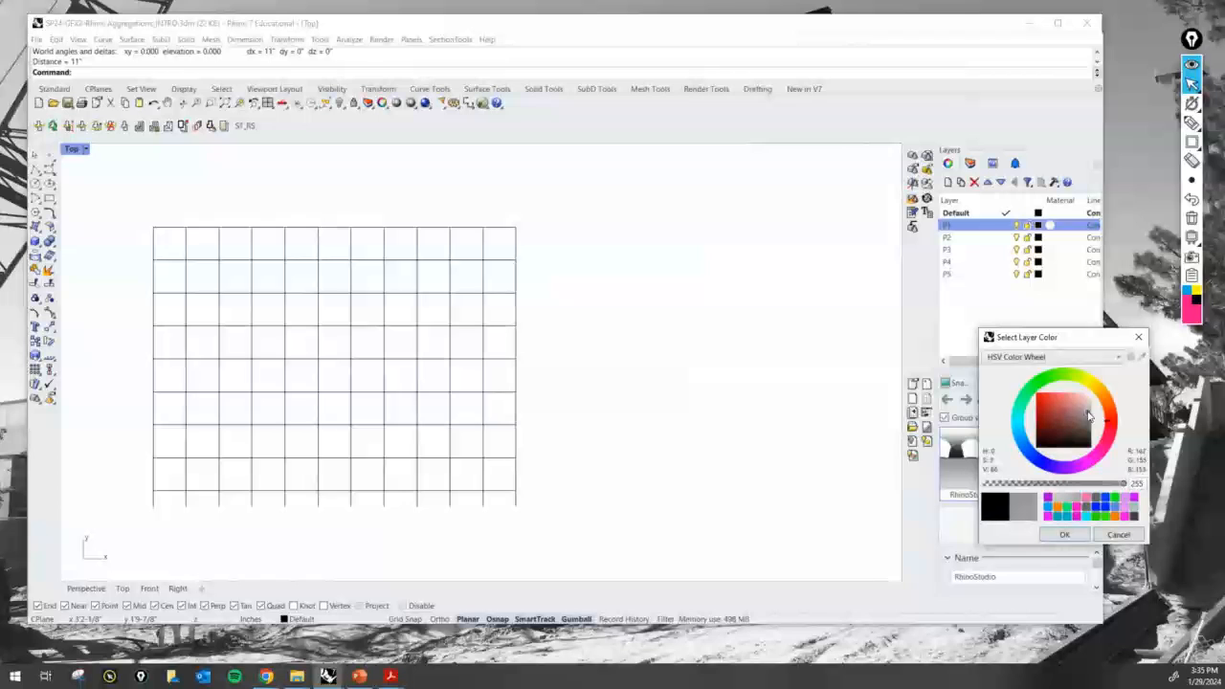
left_click(1056, 531)
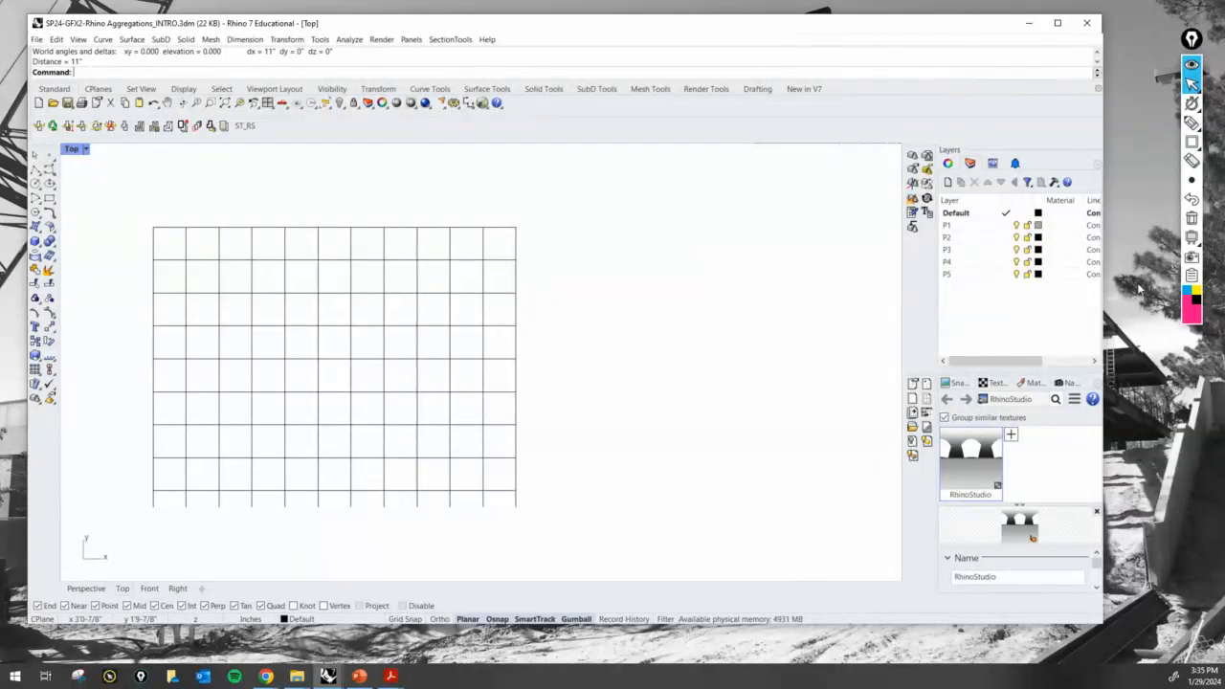
left_click(988, 231)
Demonstrate a window selection enclosing the entire grid, and clear the selection
left_click_drag(91, 190, 542, 544)
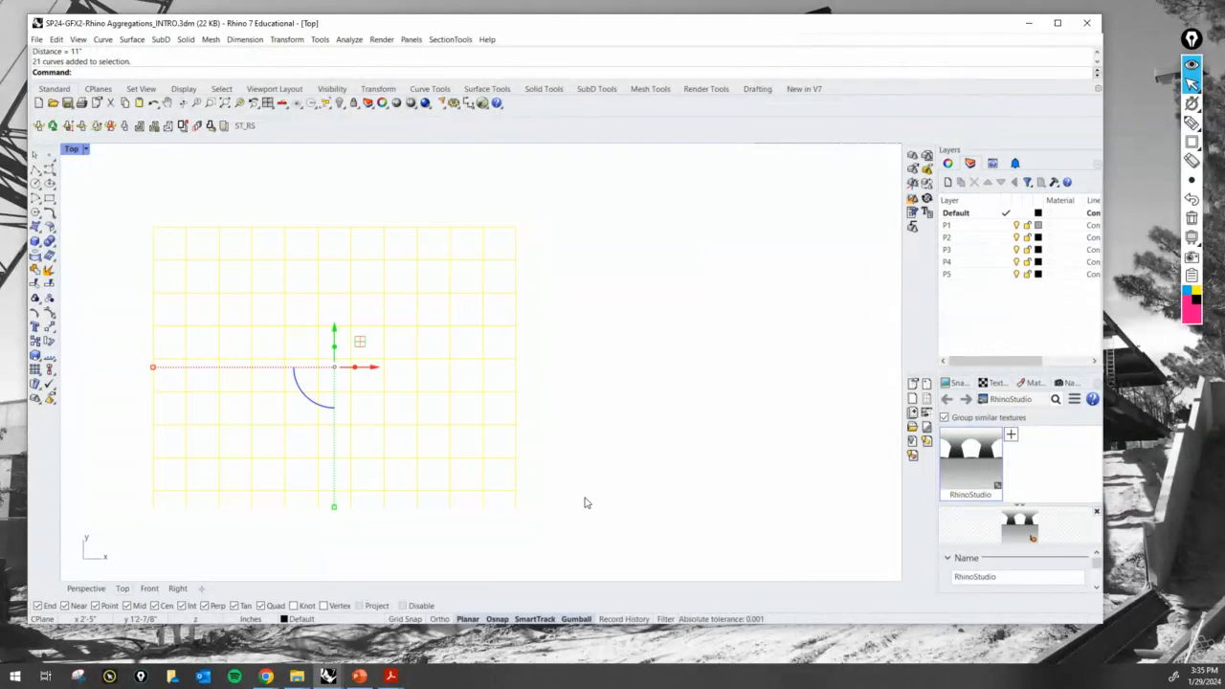
key("Escape")
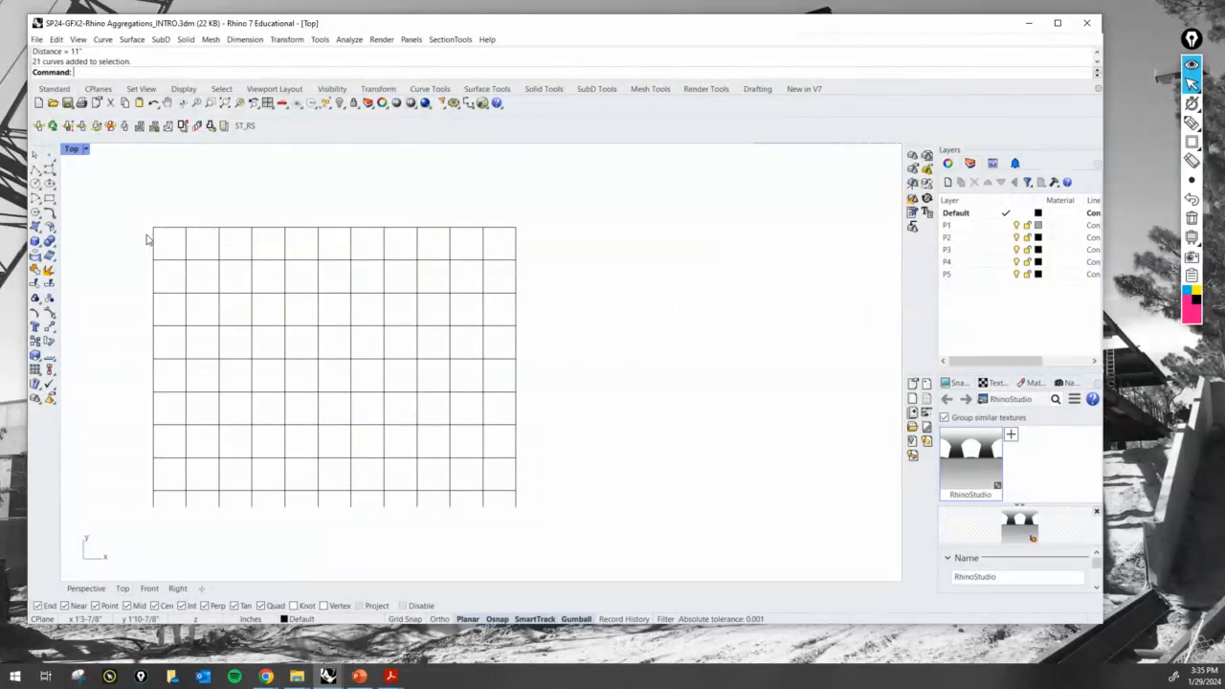
left_click_drag(116, 204, 553, 550)
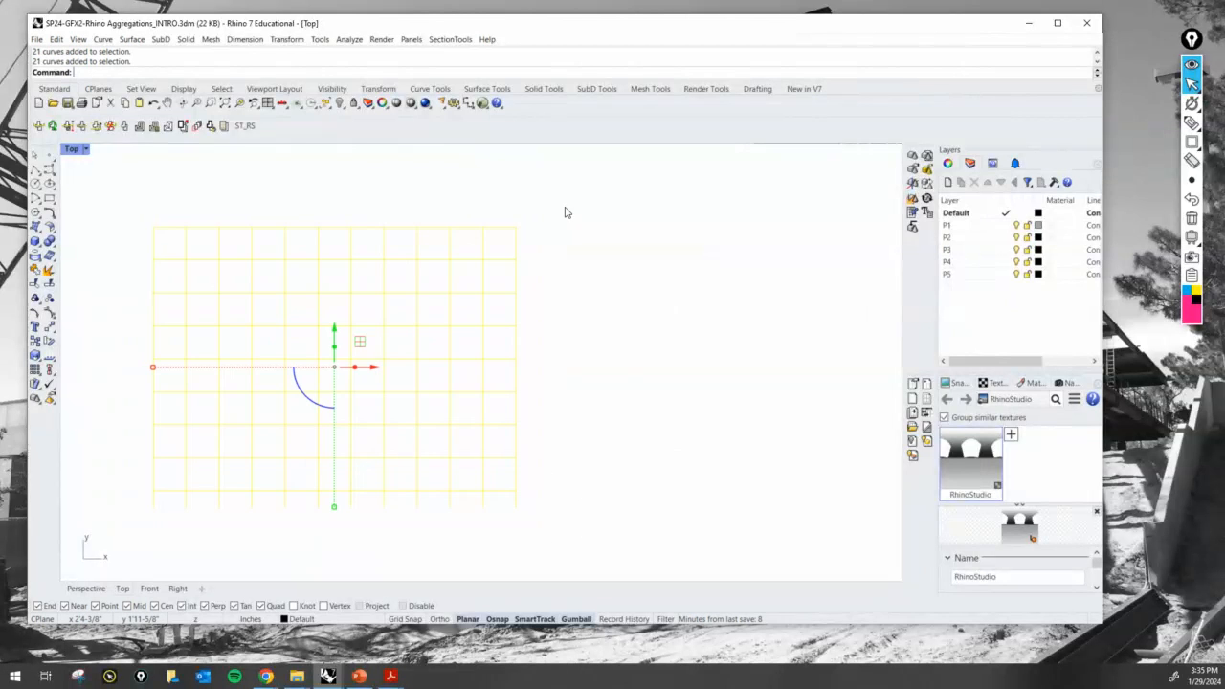
key("Escape")
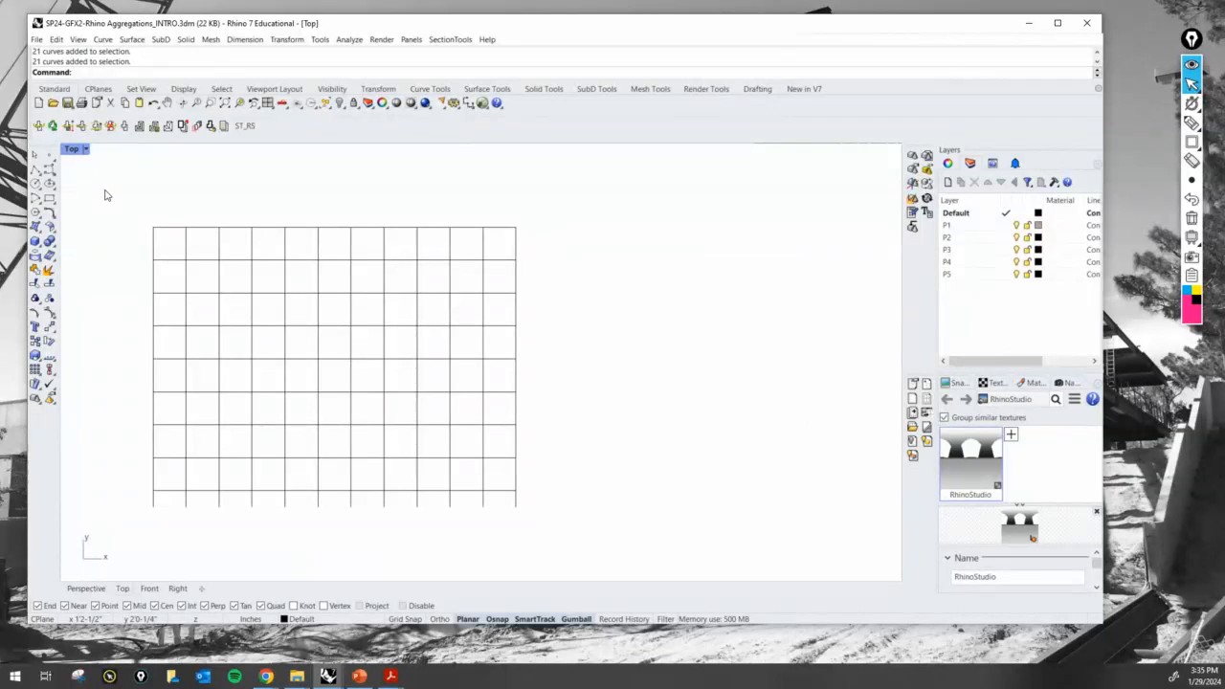
Window-select only the fully enclosed horizontal grid lines, first eight and the top two, and pick single vertical lines near the grid's right edge
left_click_drag(105, 195, 529, 486)
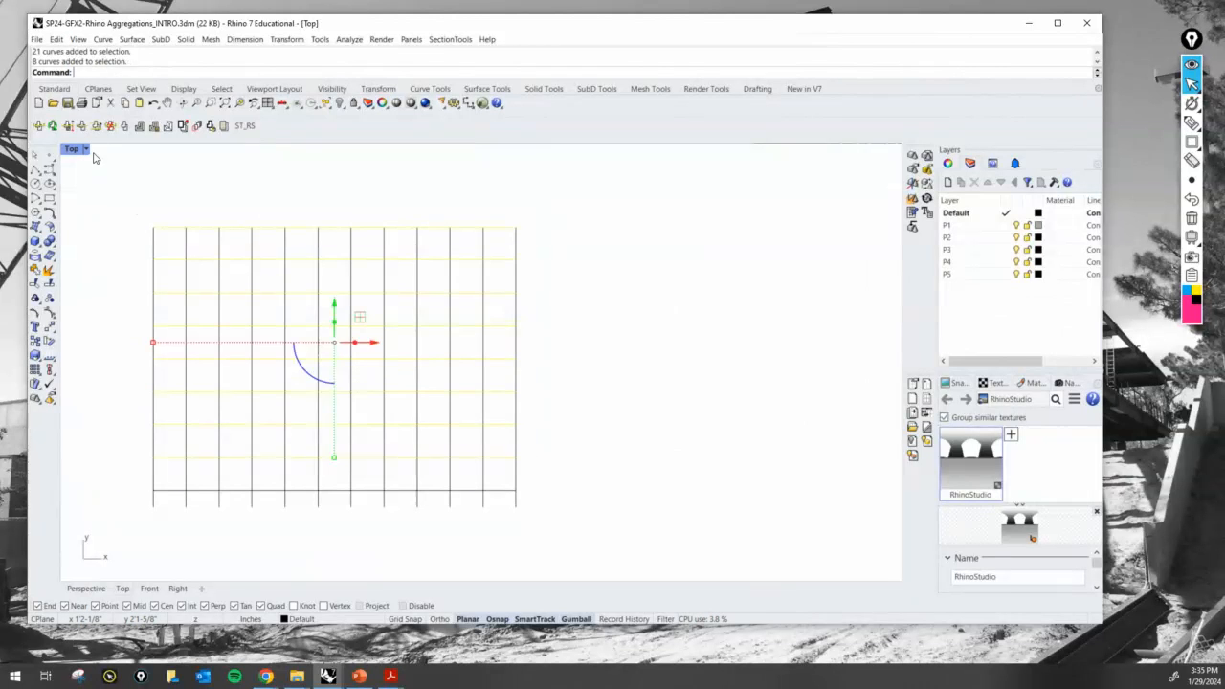
left_click_drag(101, 169, 539, 278)
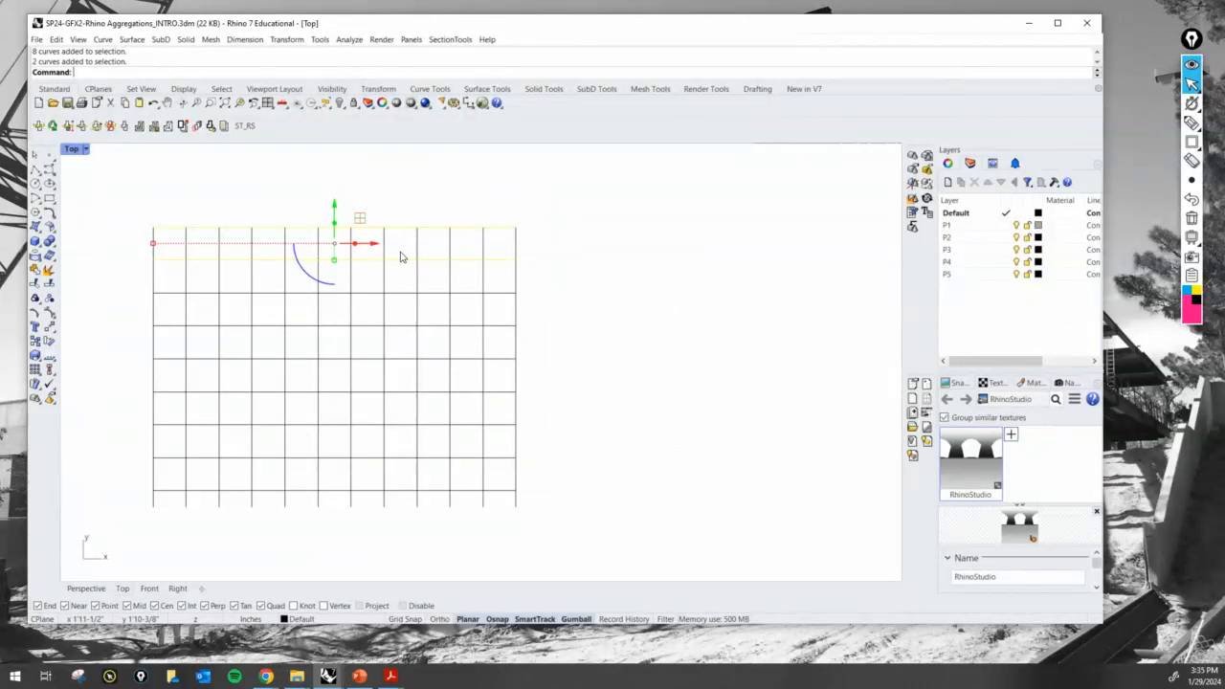
left_click(516, 249)
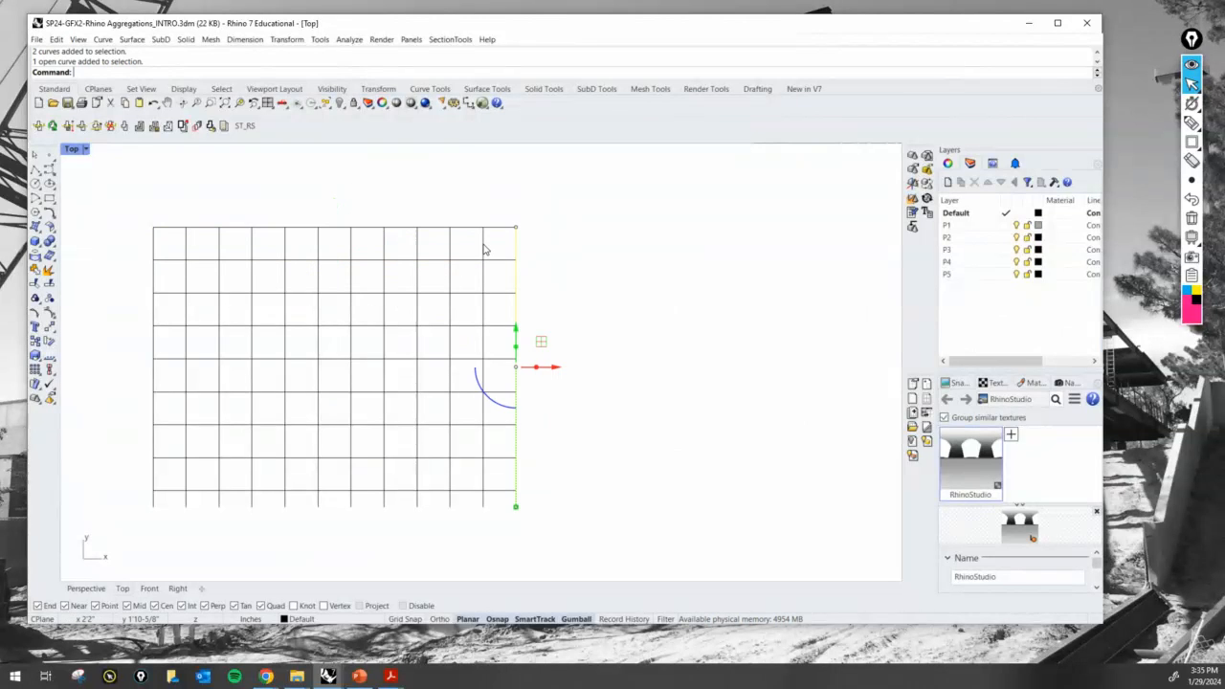
left_click(483, 249)
Demonstrate a crossing selection over the top rows so it catches the upper horizontal lines and all vertical lines, and deselect them
mouse_move(139, 198)
left_mouse_down()
mouse_move(481, 275)
mouse_move(552, 279)
mouse_move(501, 255)
mouse_move(543, 282)
mouse_move(437, 244)
mouse_move(123, 186)
mouse_move(463, 287)
mouse_move(551, 285)
mouse_move(369, 200)
mouse_move(135, 193)
left_mouse_up()
left_click(542, 281)
left_click(551, 286)
scroll(135, 201, "up", 2)
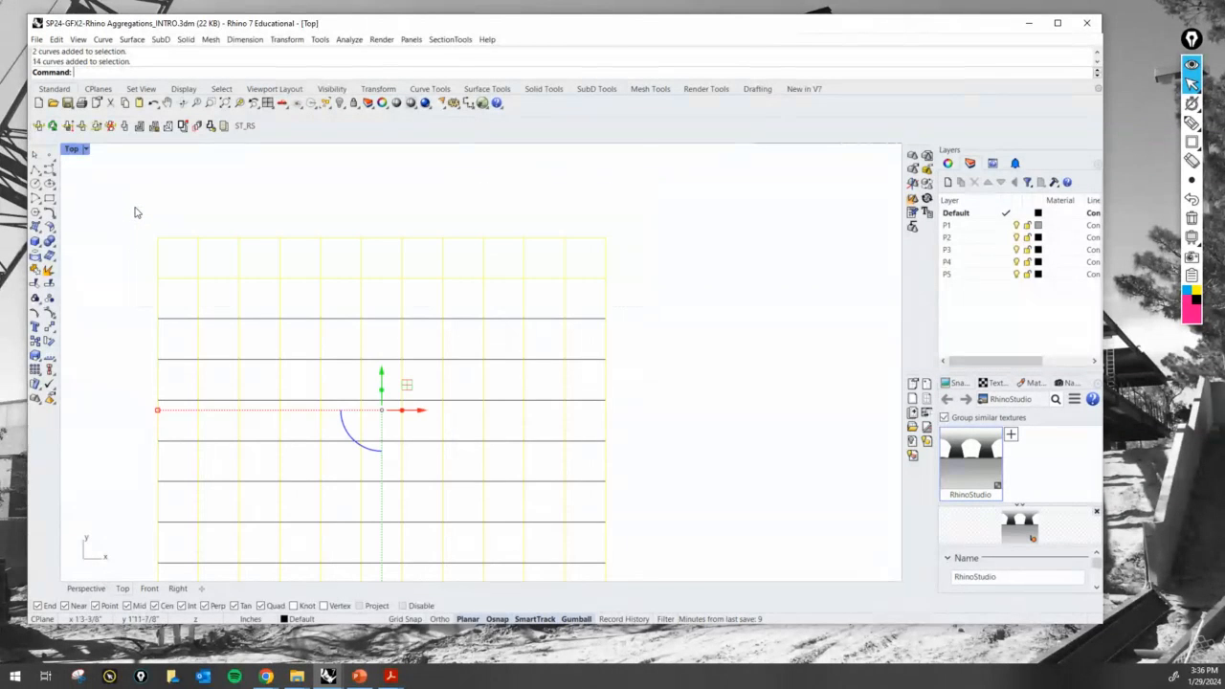
scroll(135, 212, "down", 1)
left_click(541, 256)
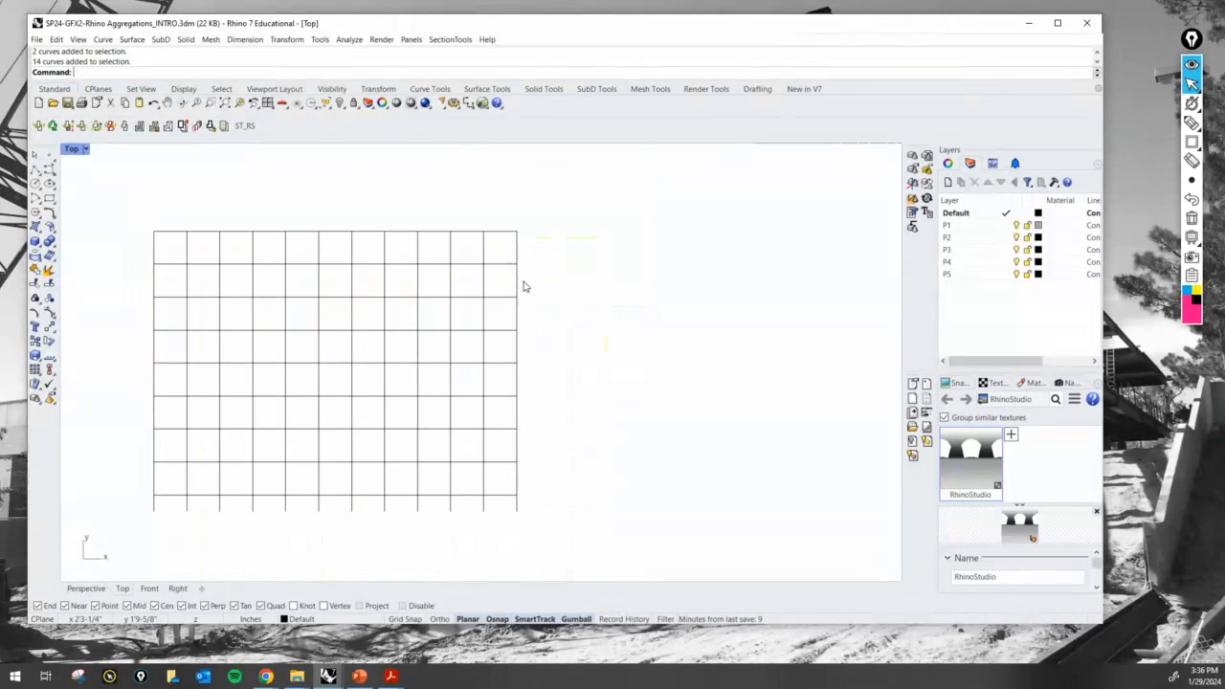
left_click_drag(537, 287, 128, 195)
left_click(139, 203)
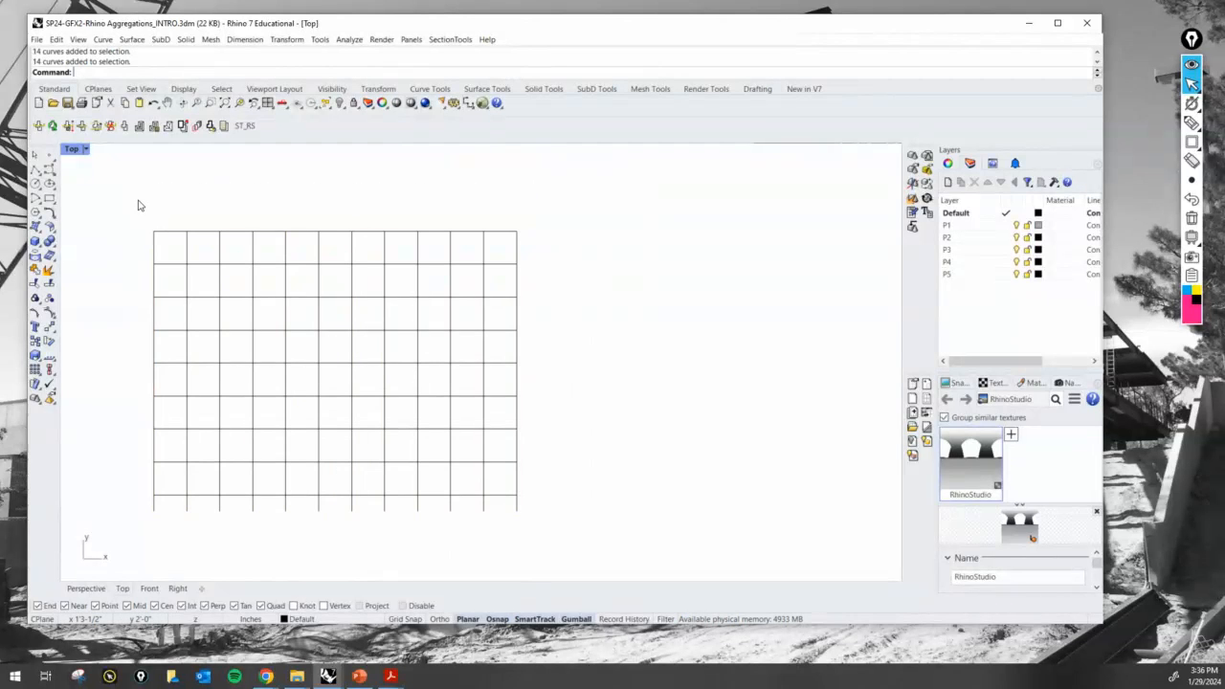
Select all the grid lines and move them to layer P1
left_click_drag(114, 194, 601, 566)
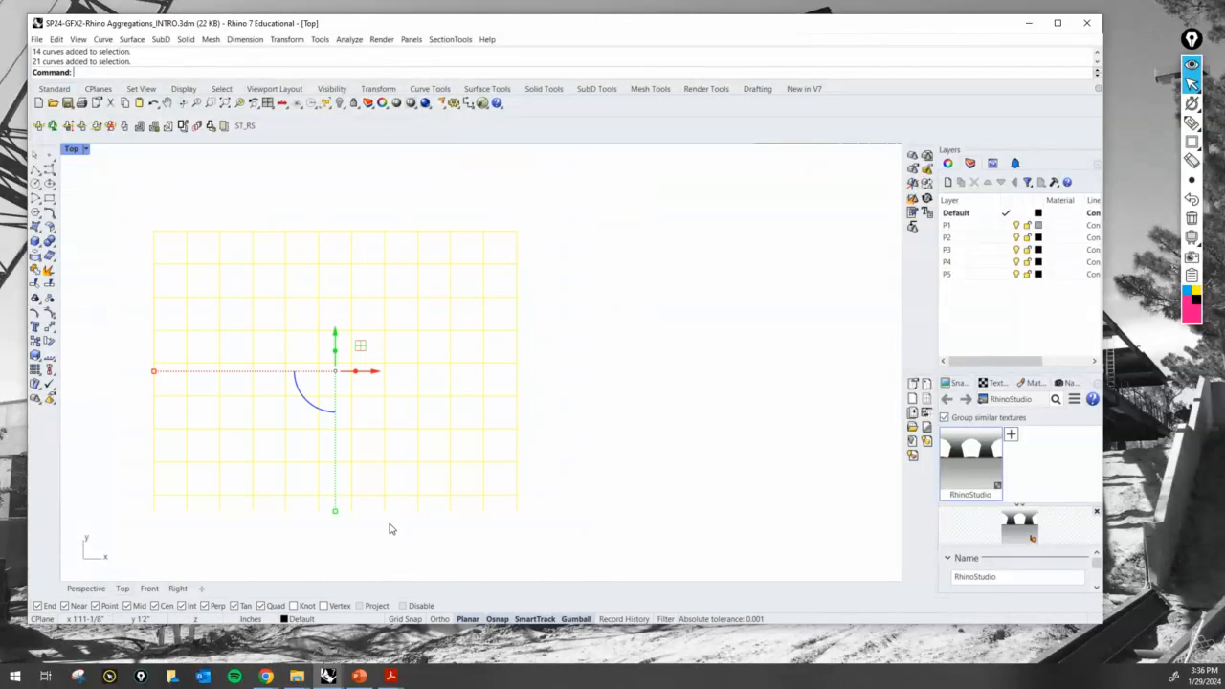
left_click(334, 622)
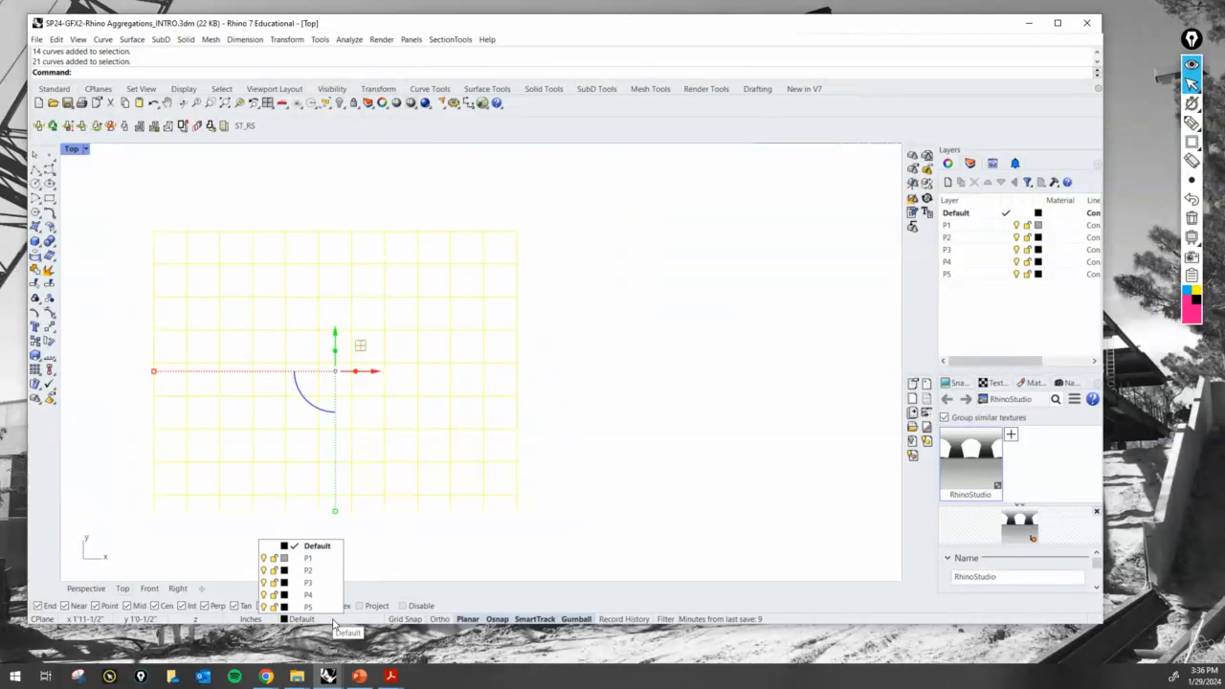
left_click(335, 565)
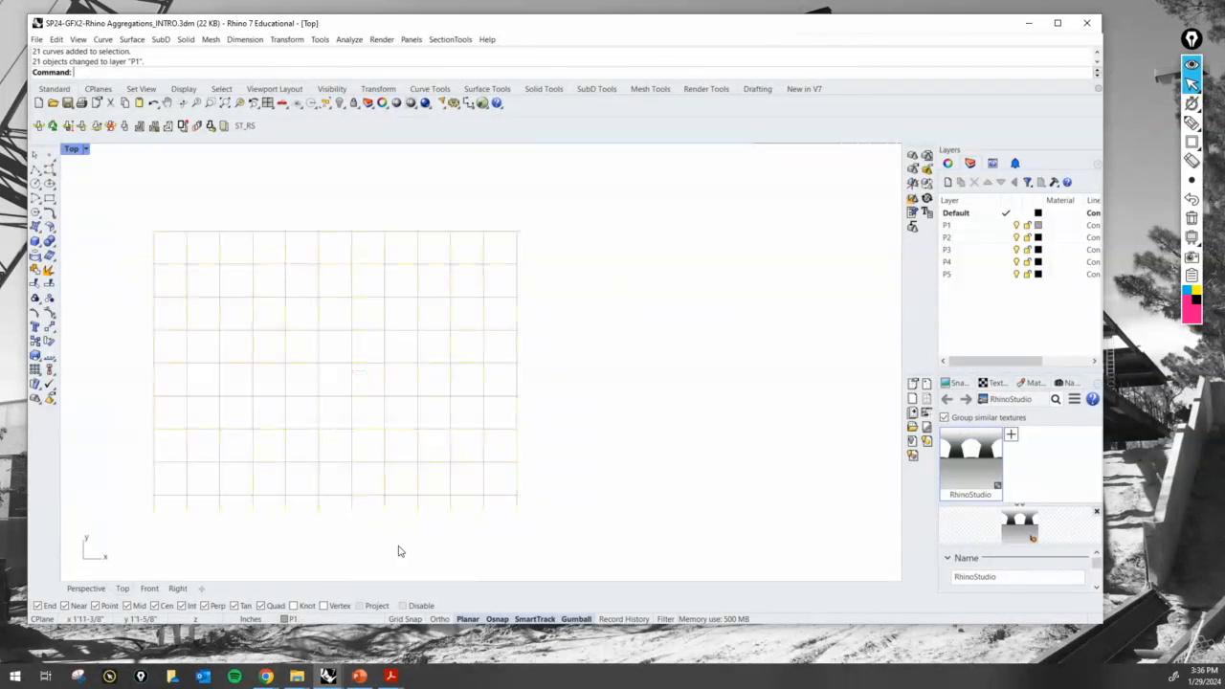
right_click_drag(549, 458, 525, 399)
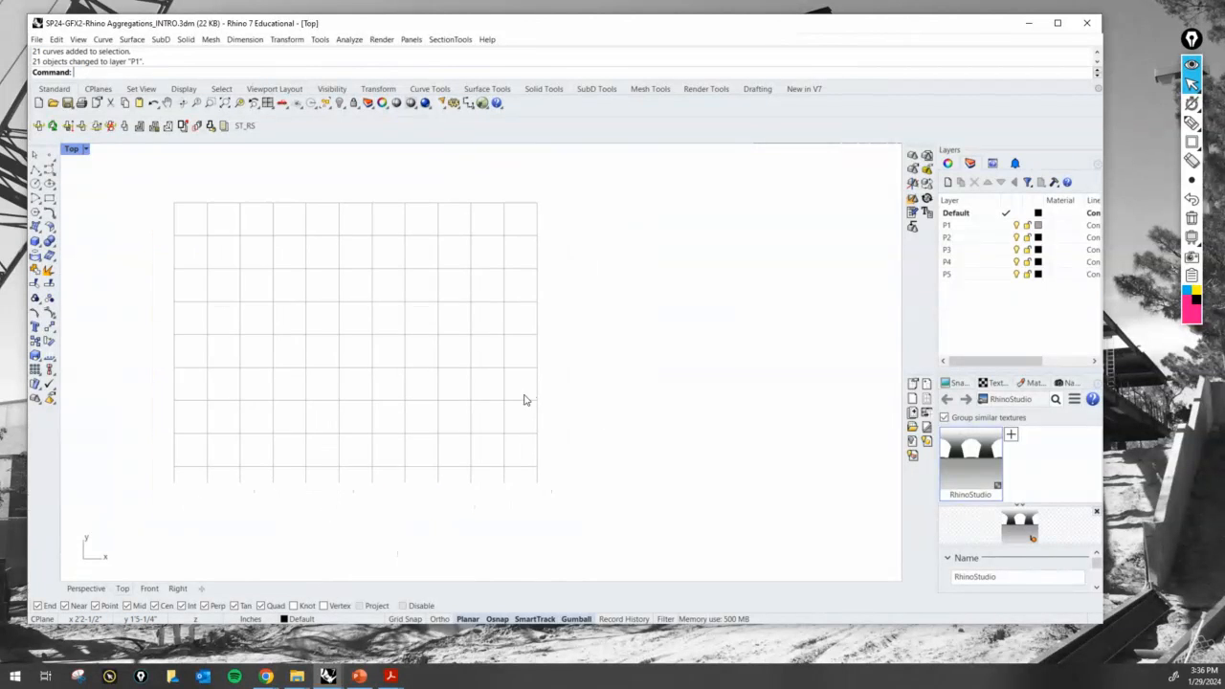
scroll(536, 402, "down", 2)
scroll(533, 349, "up", 3)
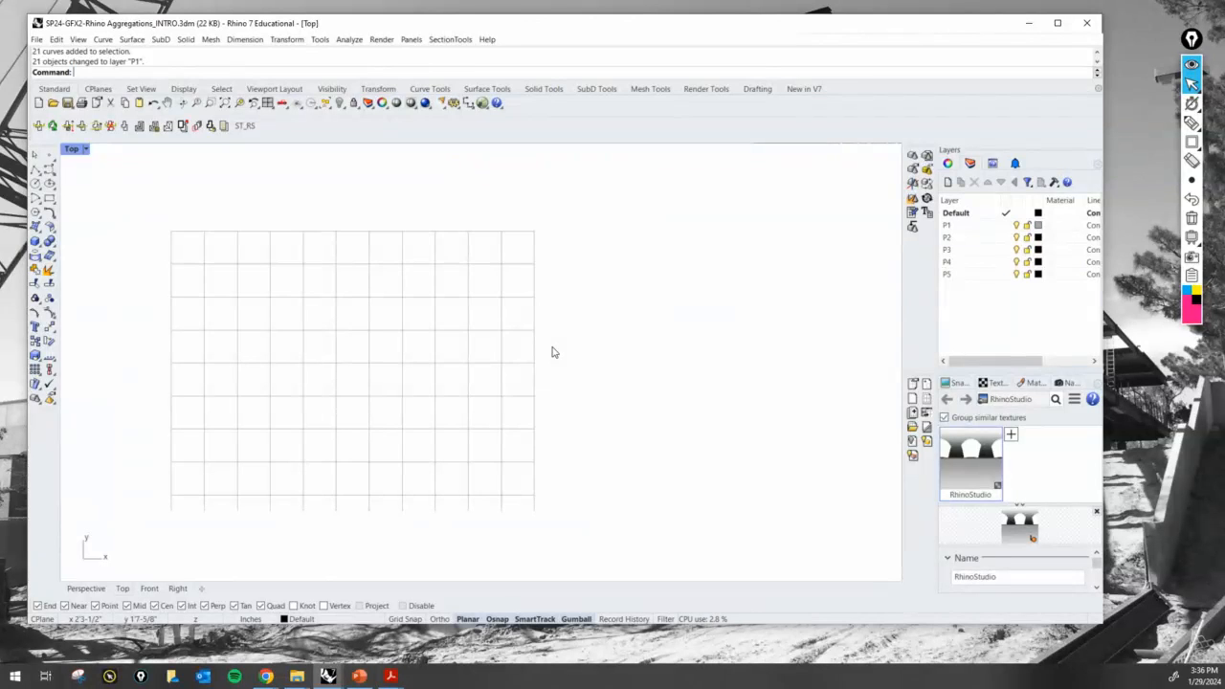
scroll(571, 341, "down", 3)
right_click_drag(539, 355, 508, 364)
type("r")
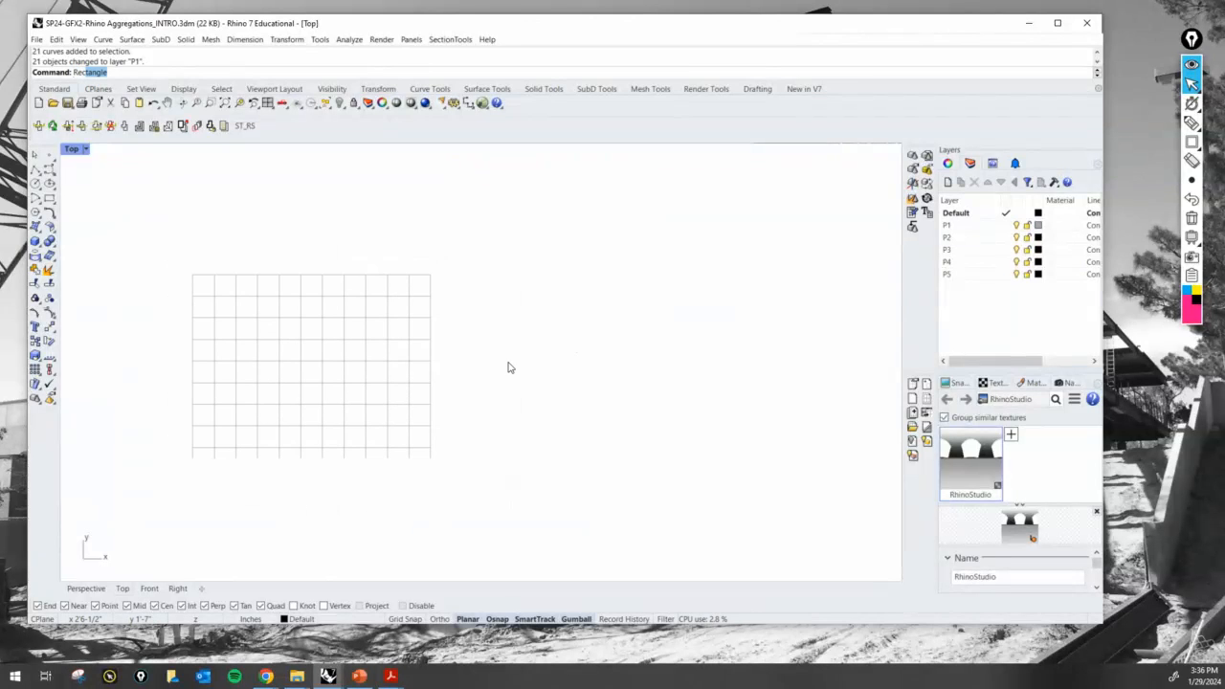
type("e")
key("Return")
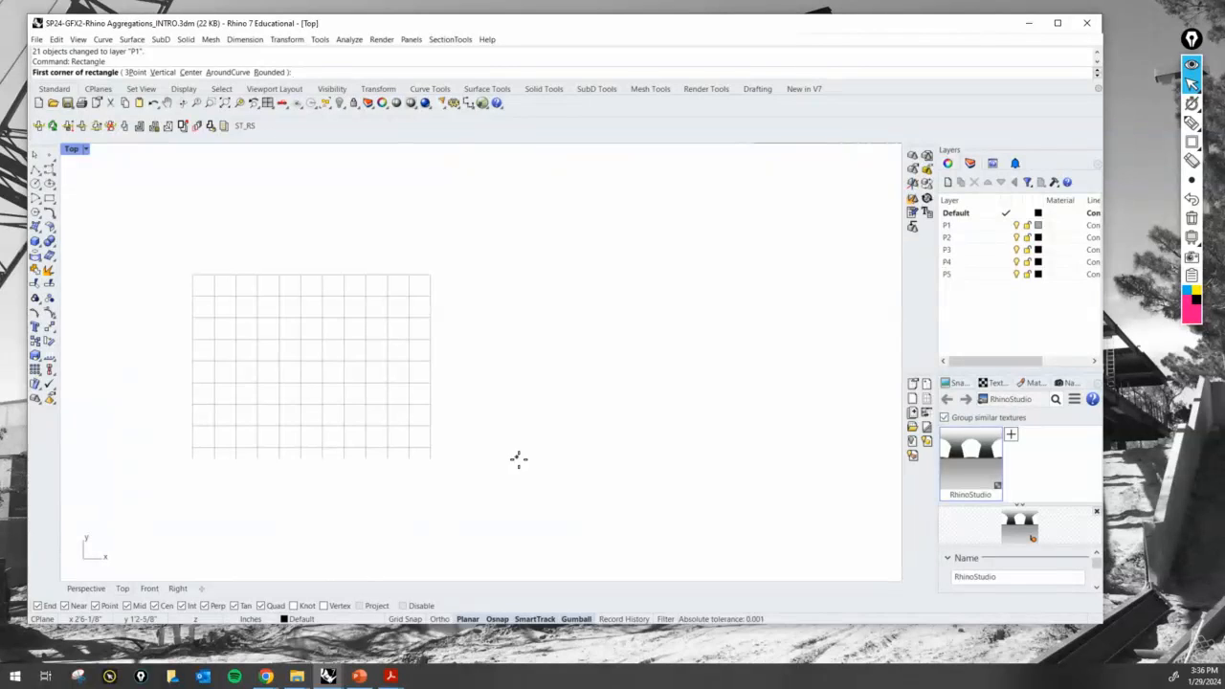
left_click(493, 461)
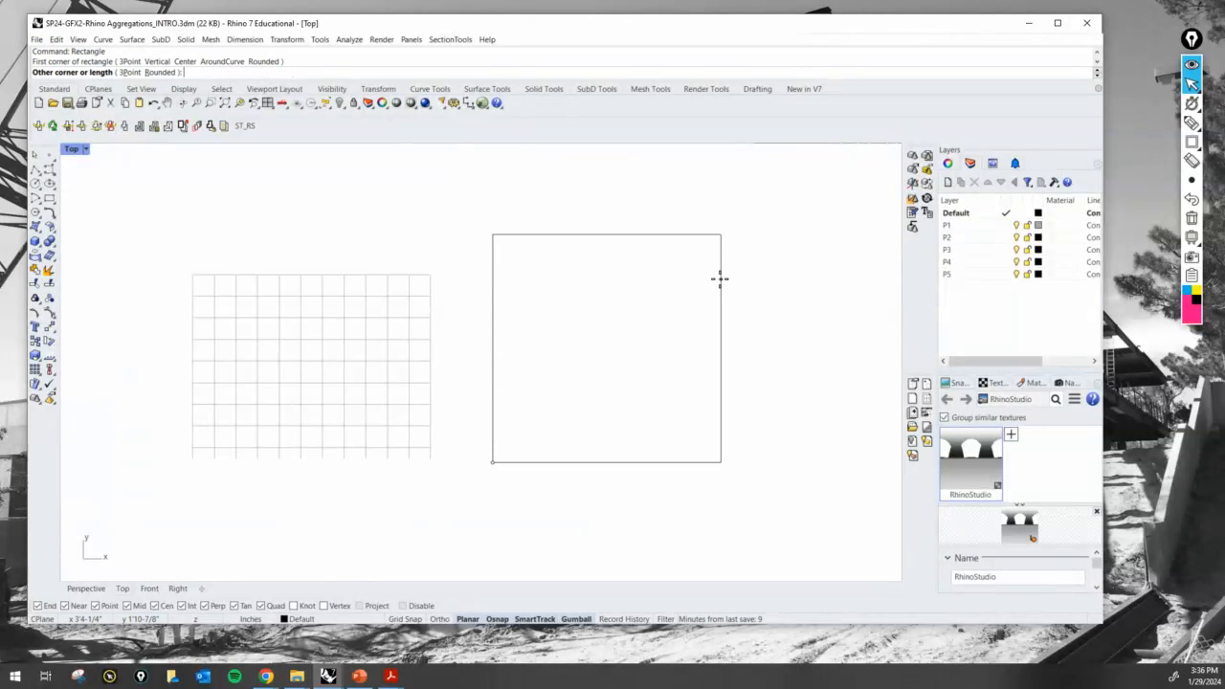
type("@")
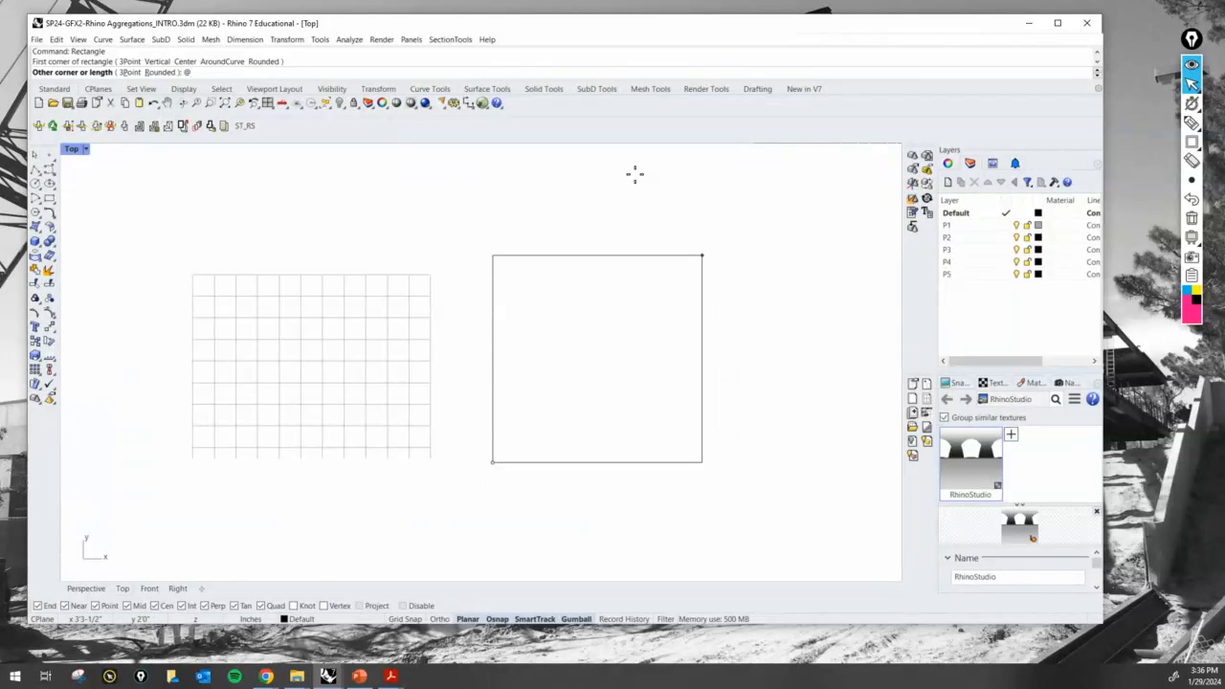
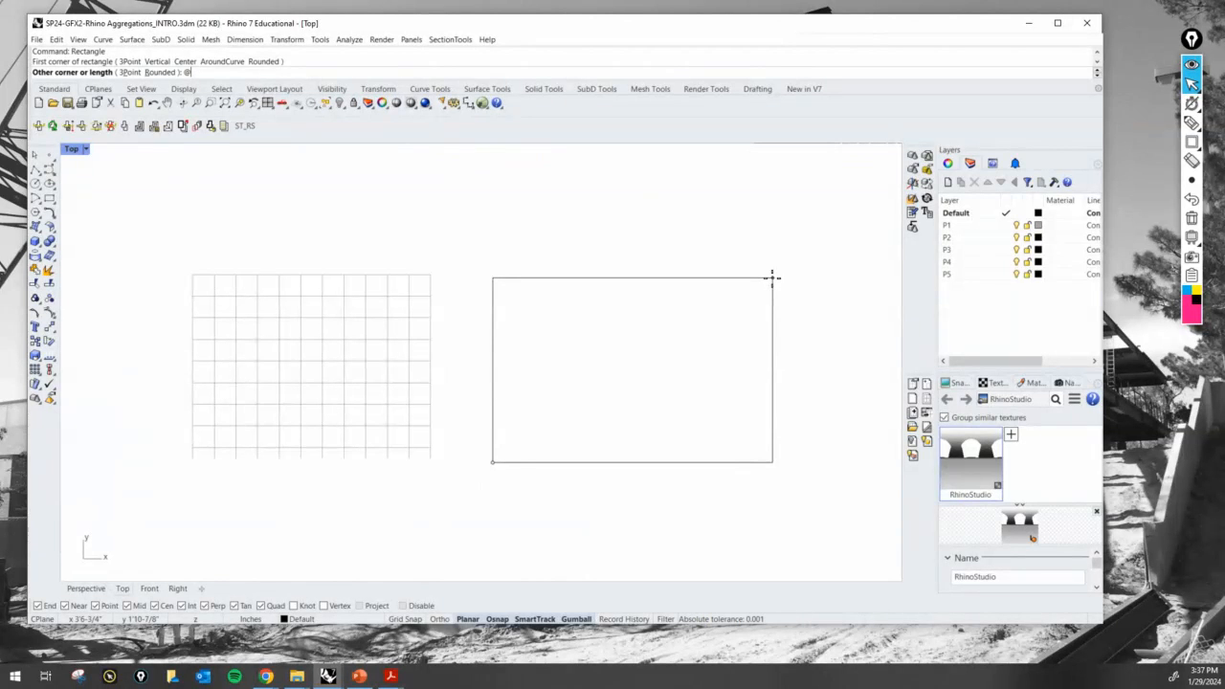
type("11',8.5'")
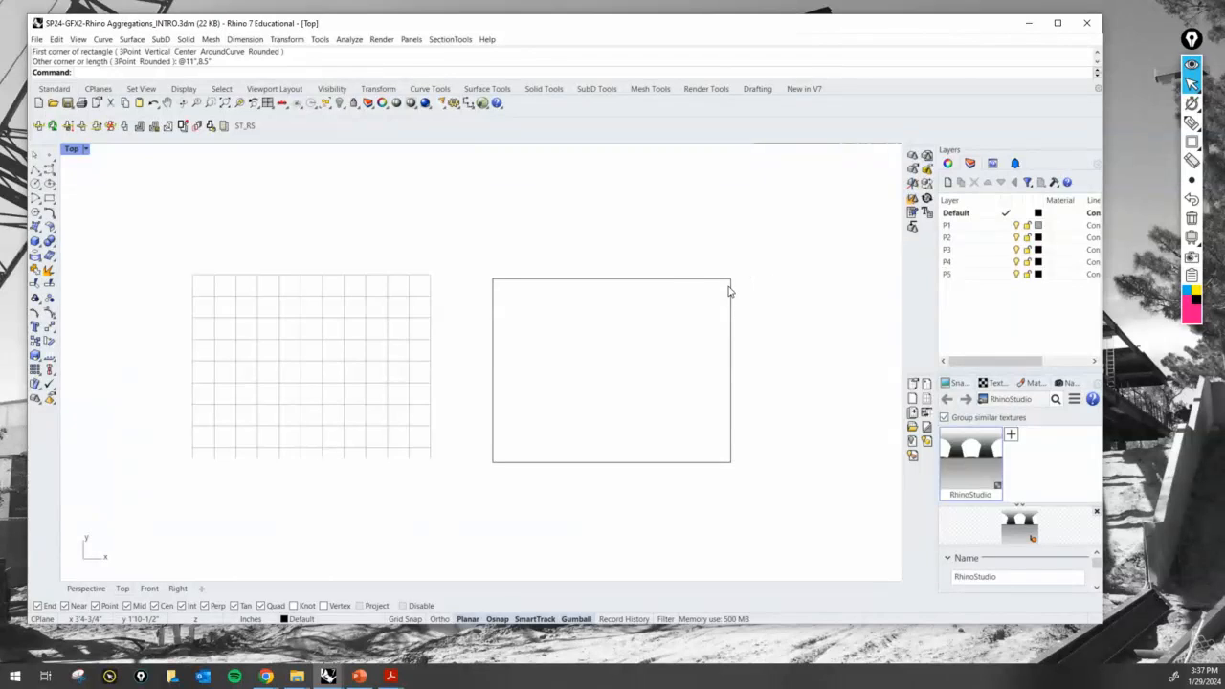
Set the color of layer P2 to magenta
left_click(962, 238)
left_click(1039, 237)
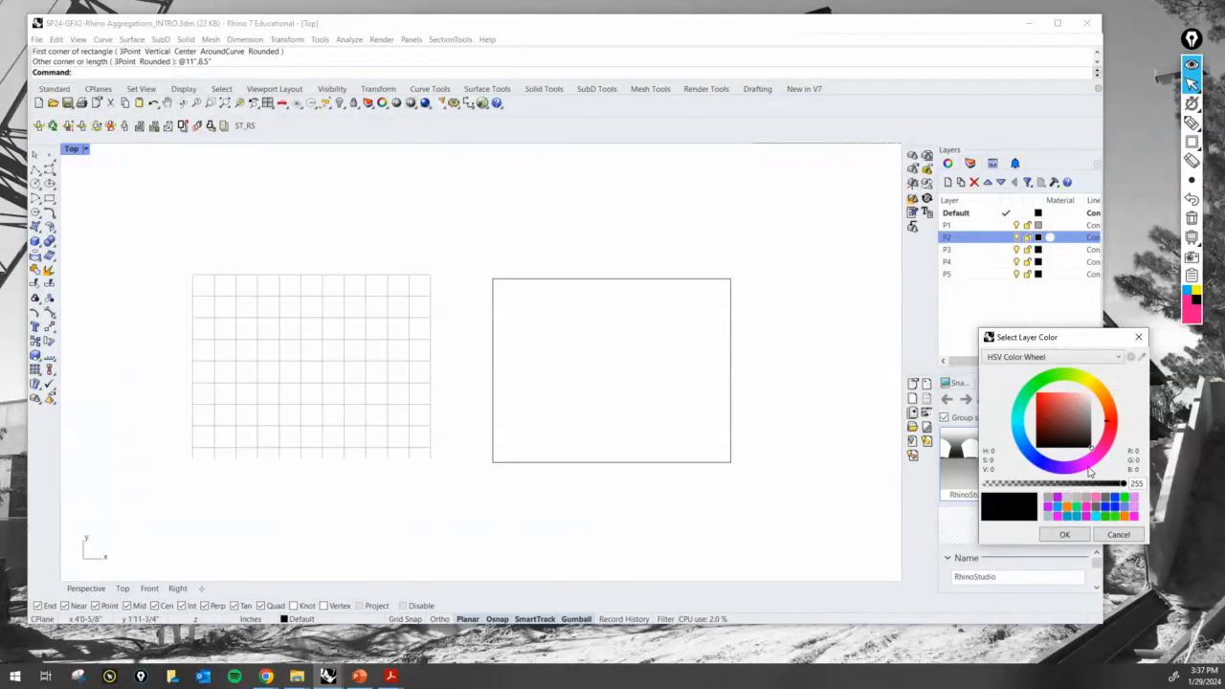
left_click(1090, 465)
left_click(1064, 535)
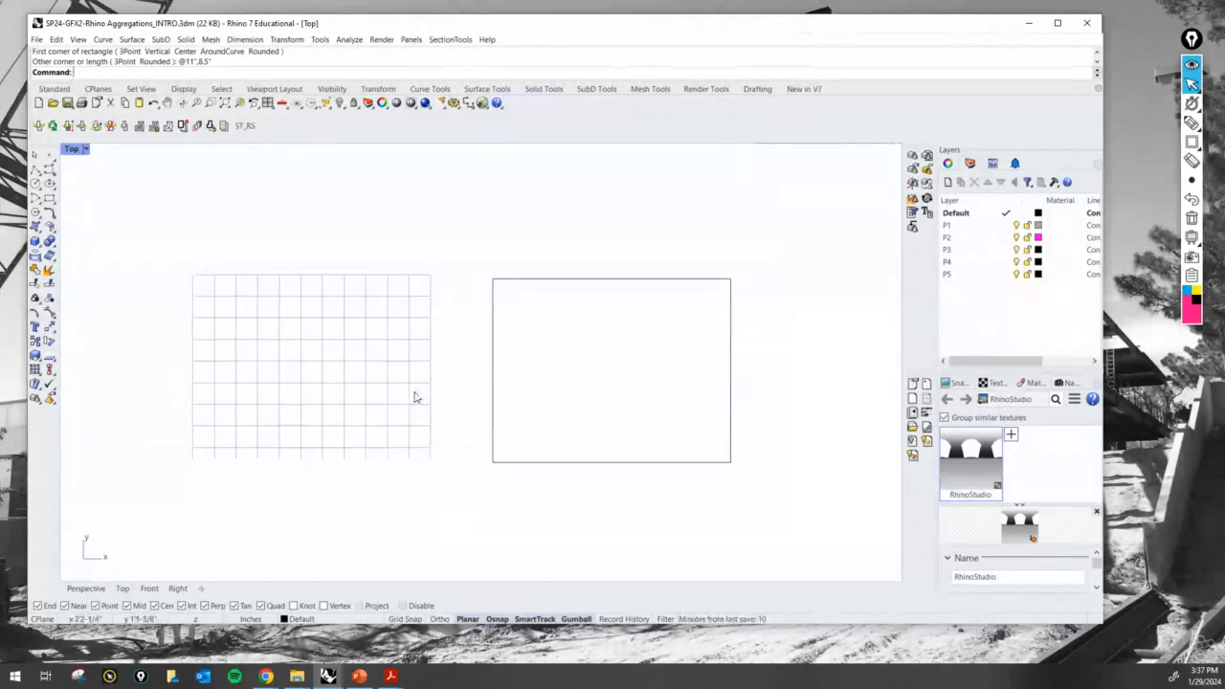
type("Move")
key("Return")
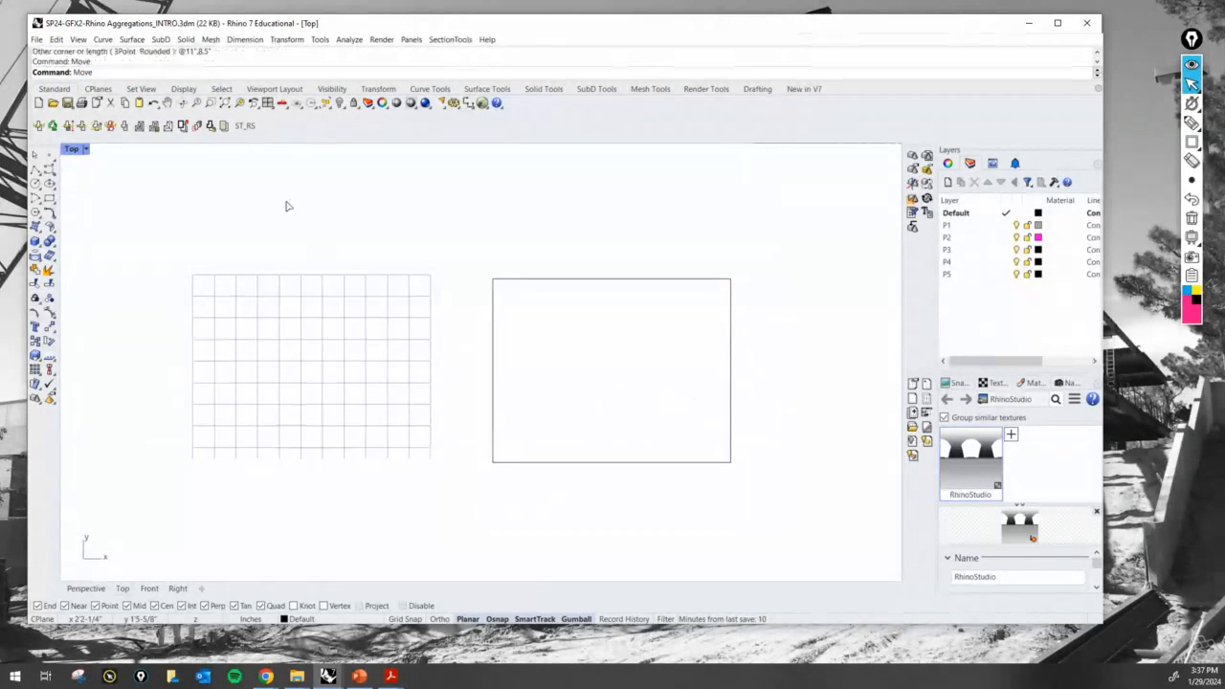
left_click_drag(164, 240, 463, 488)
key("Return")
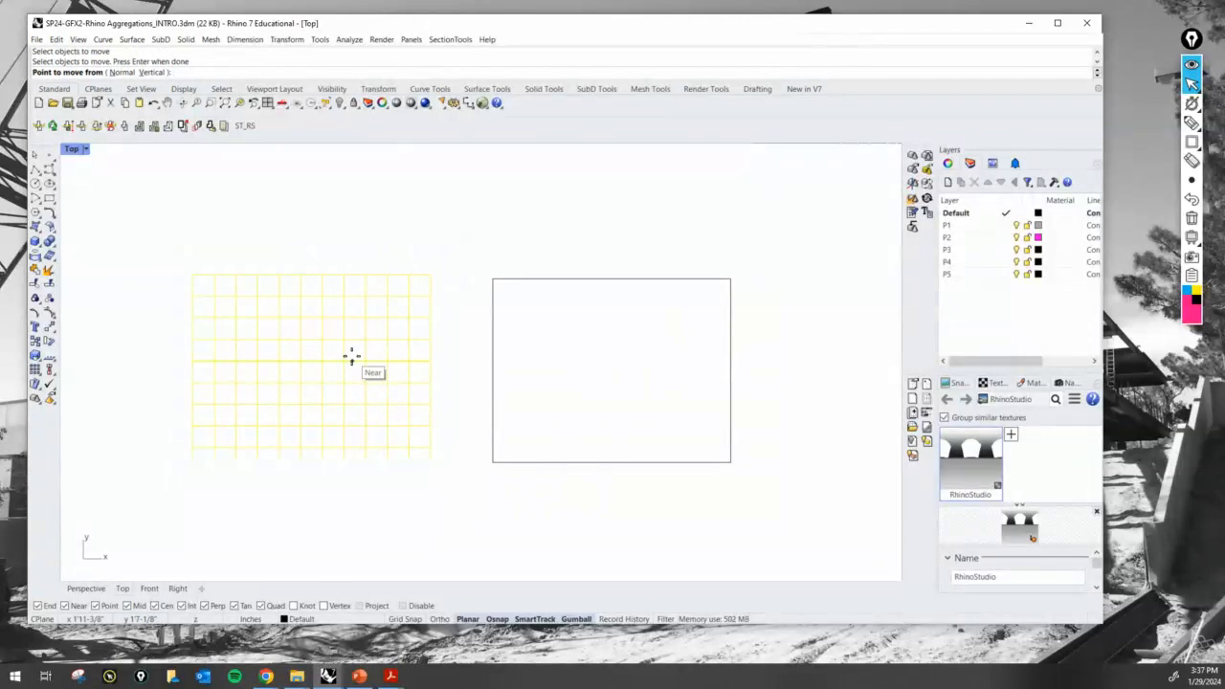
left_click(344, 361)
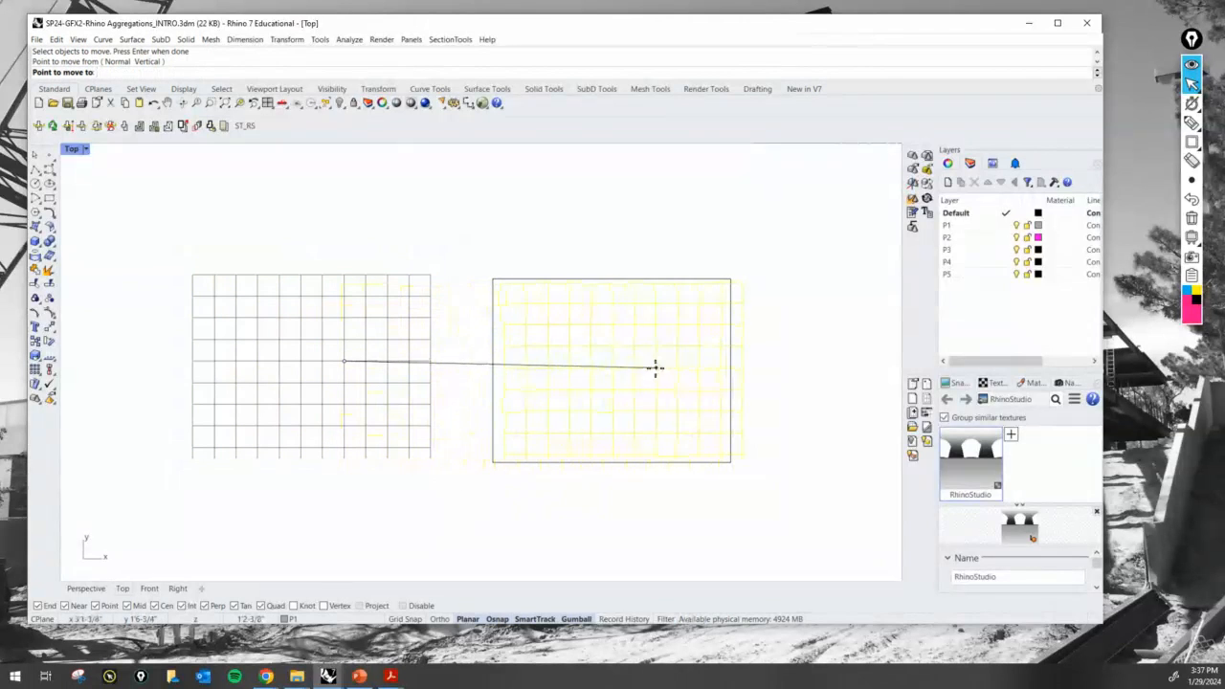
scroll(637, 366, "up", 1)
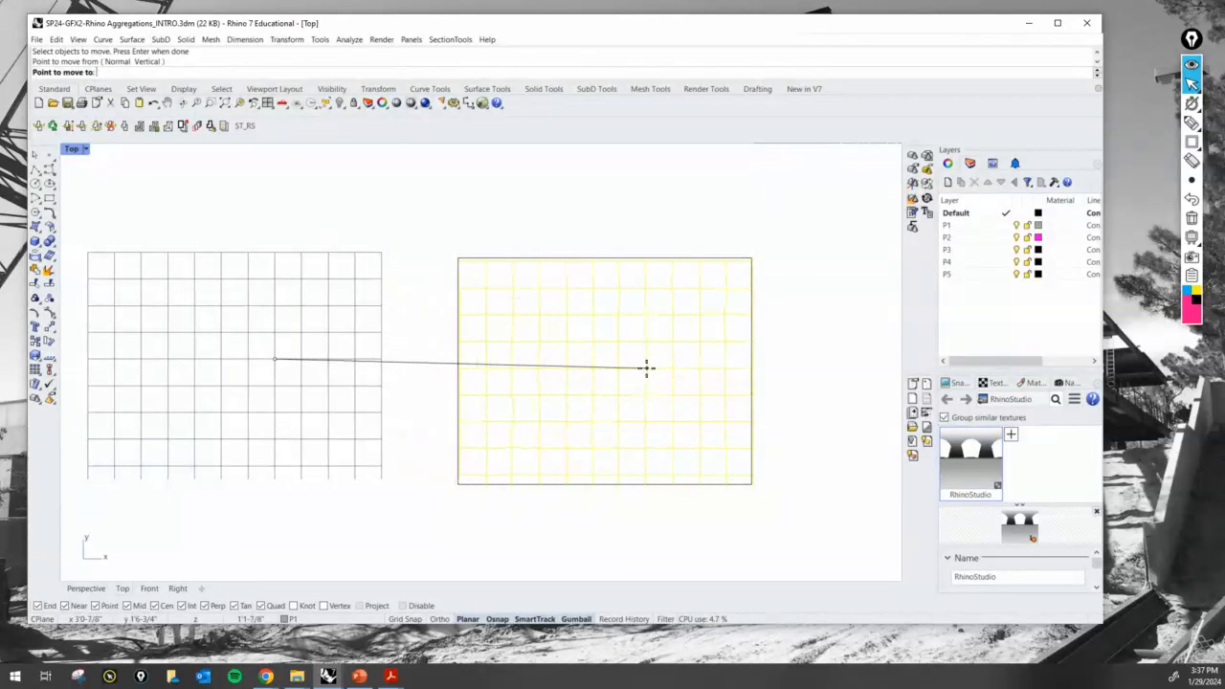
scroll(647, 369, "up", 1)
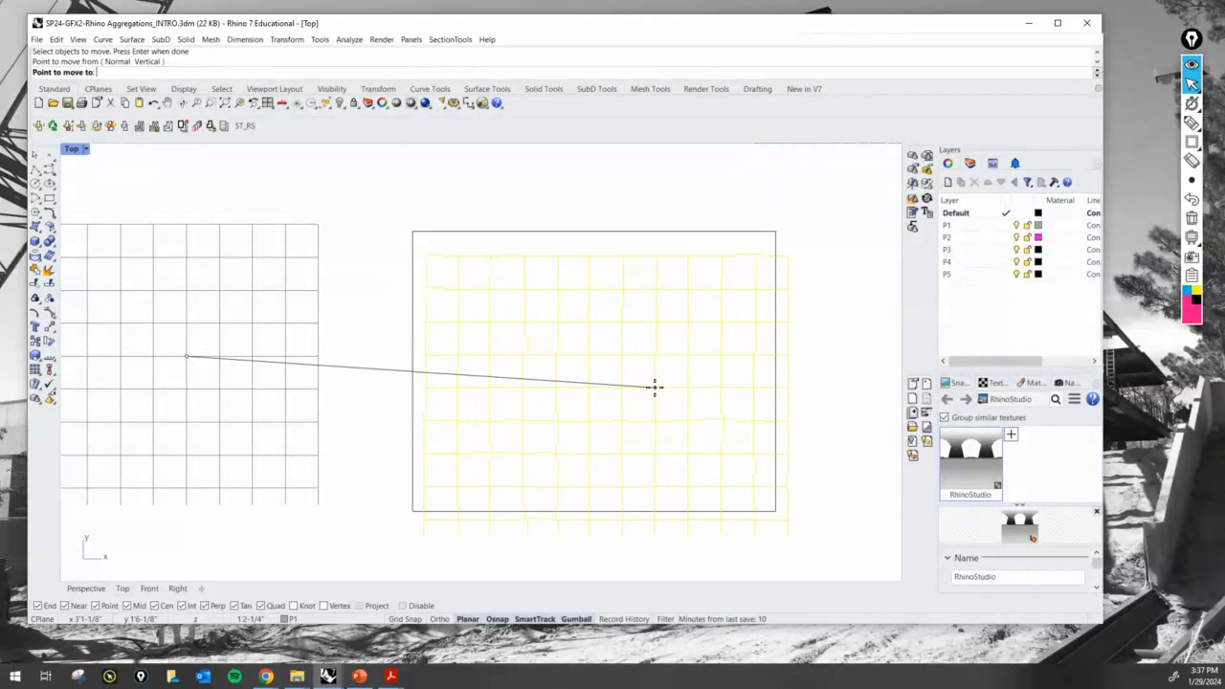
key("Escape")
Copy the grid's rightmost vertical line one grid space to the right
scroll(650, 389, "down", 2)
scroll(455, 330, "up", 2)
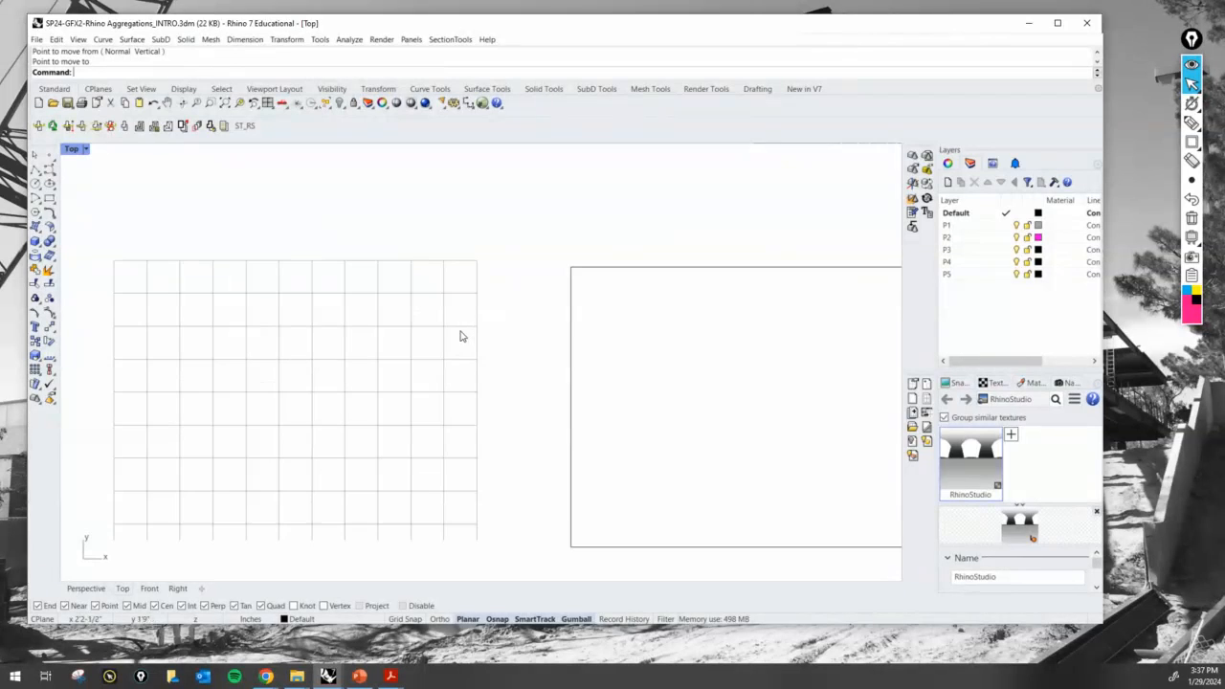
key("Return")
left_click(476, 280)
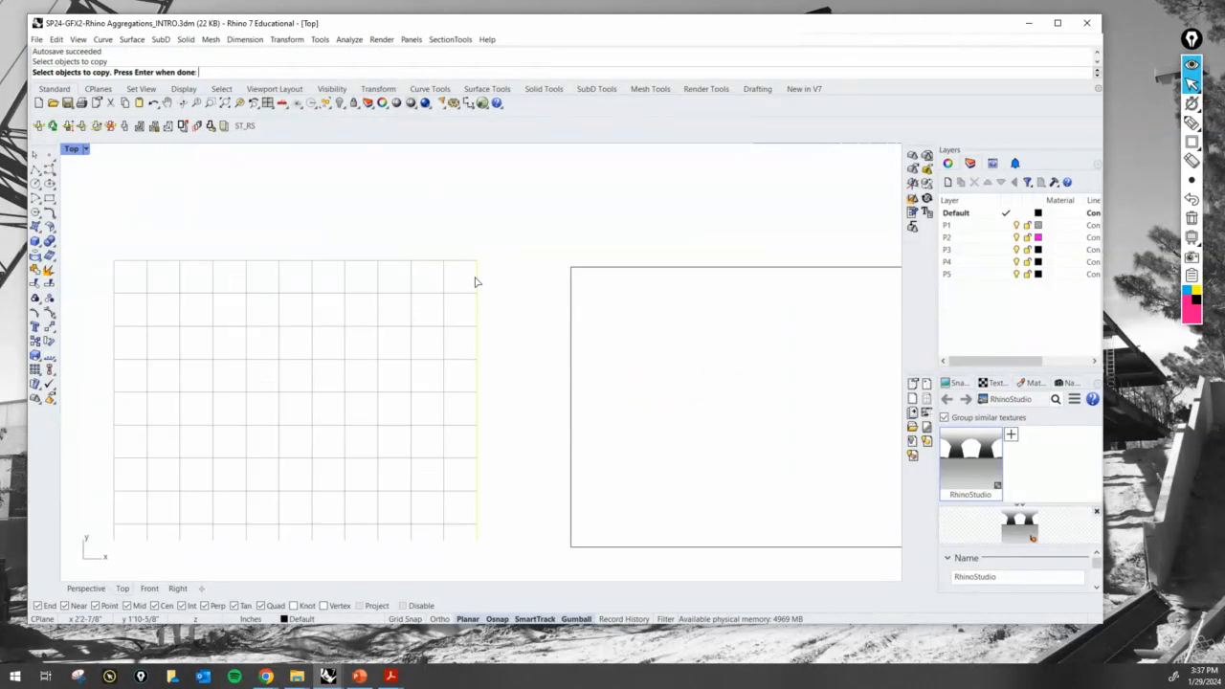
key("Return")
left_click(445, 260)
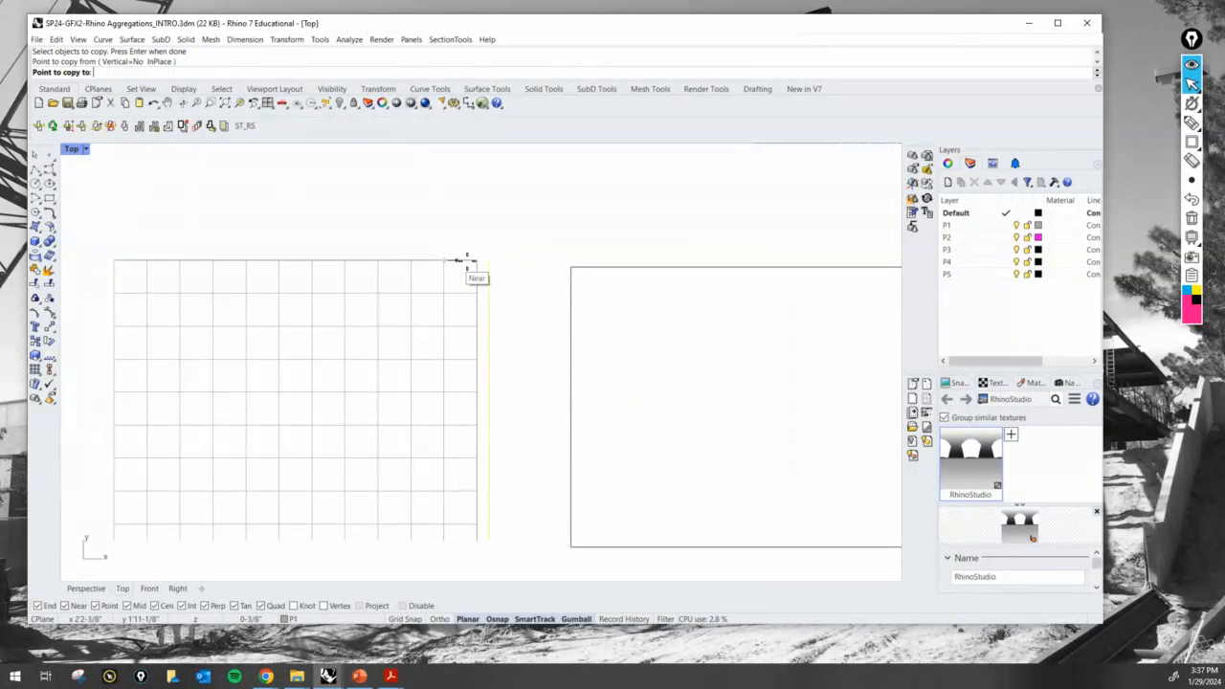
key("Return")
scroll(481, 335, "down", 3)
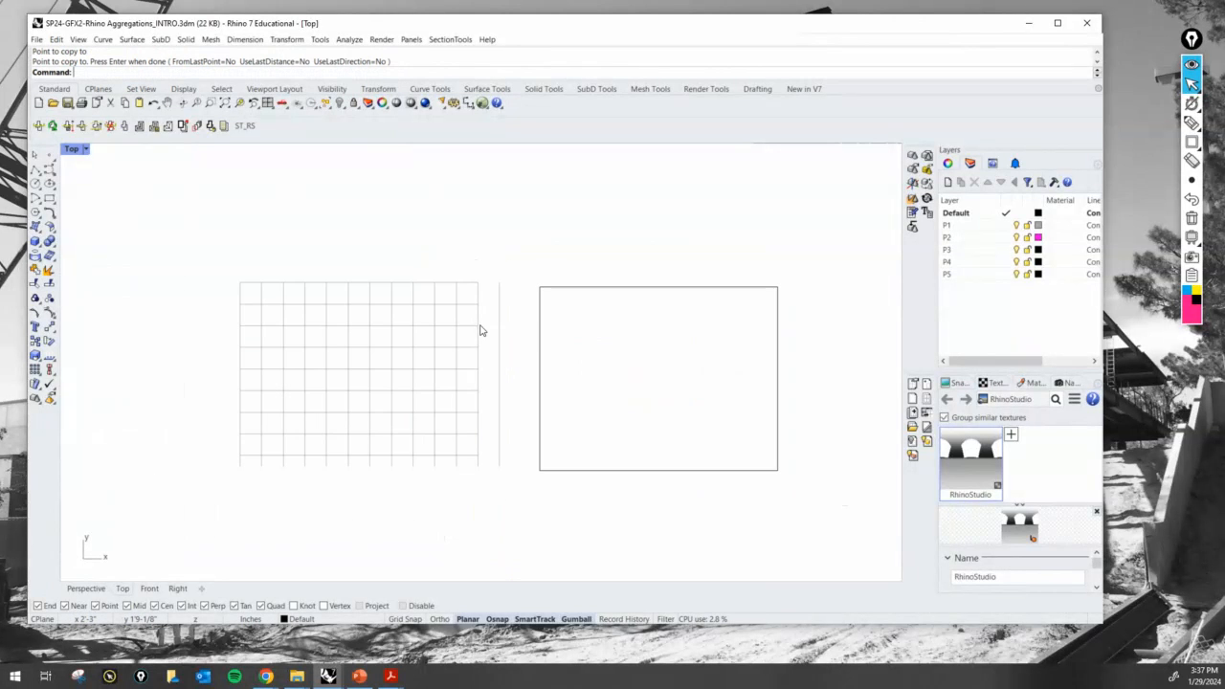
Copy the grid's lowest horizontal line one grid space downward
scroll(293, 457, "up", 3)
left_click(287, 453)
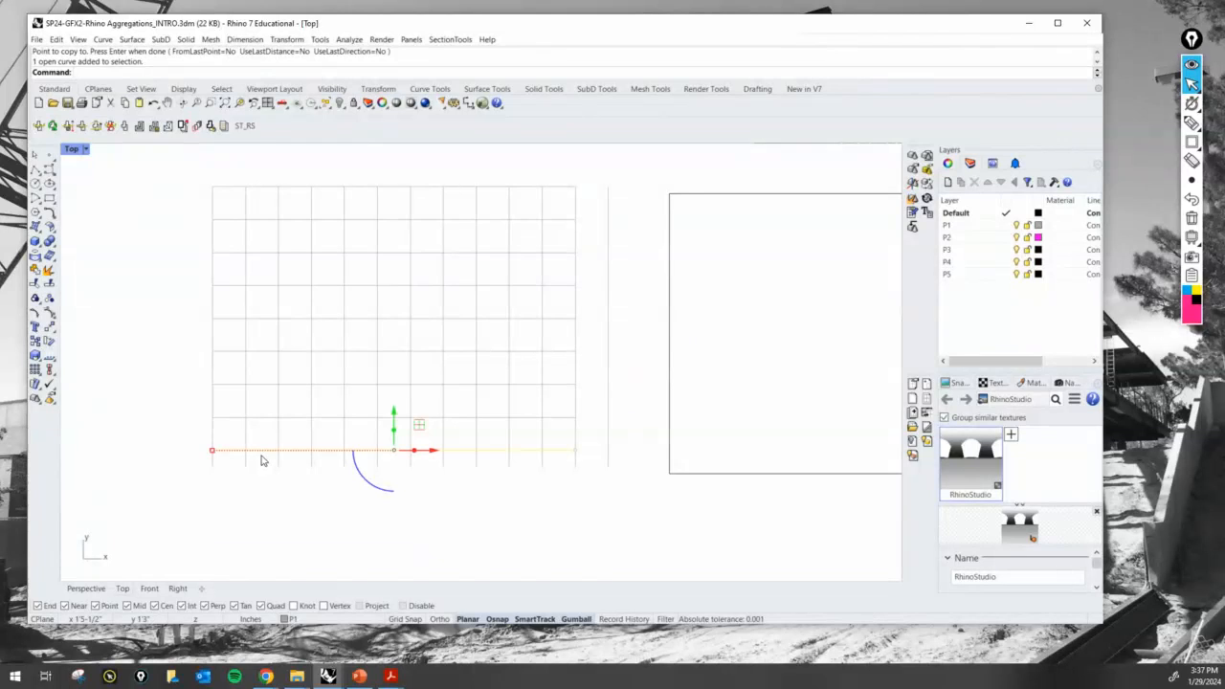
key("Return")
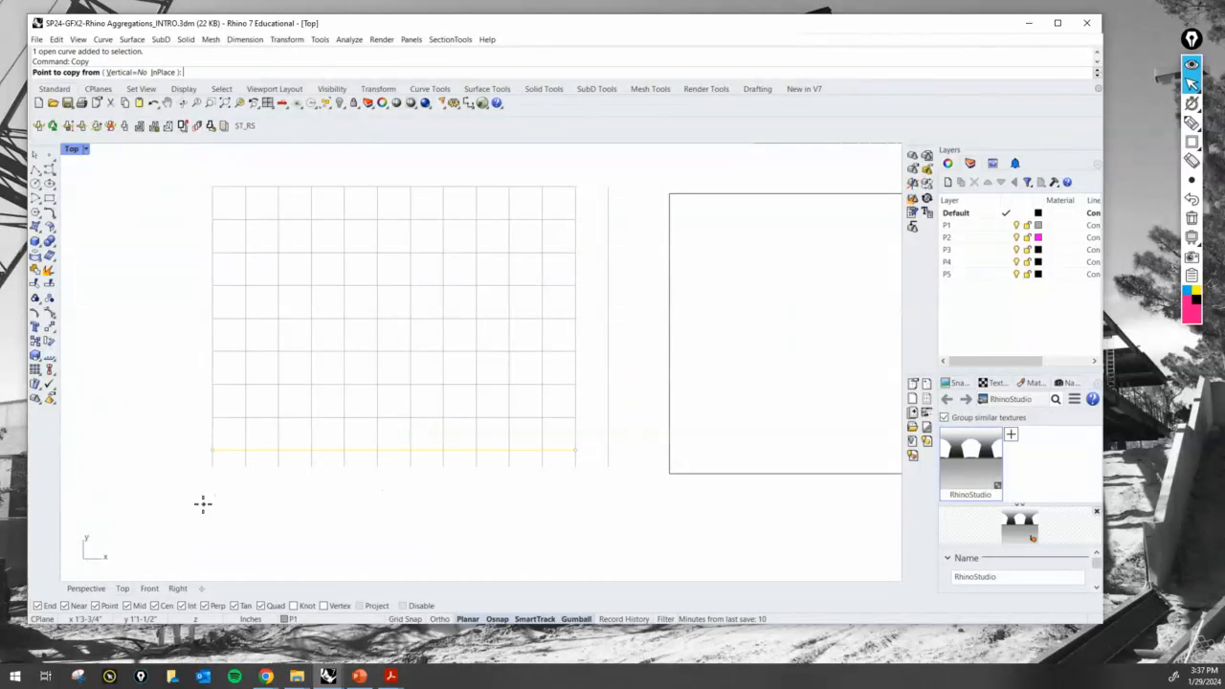
left_click(213, 419)
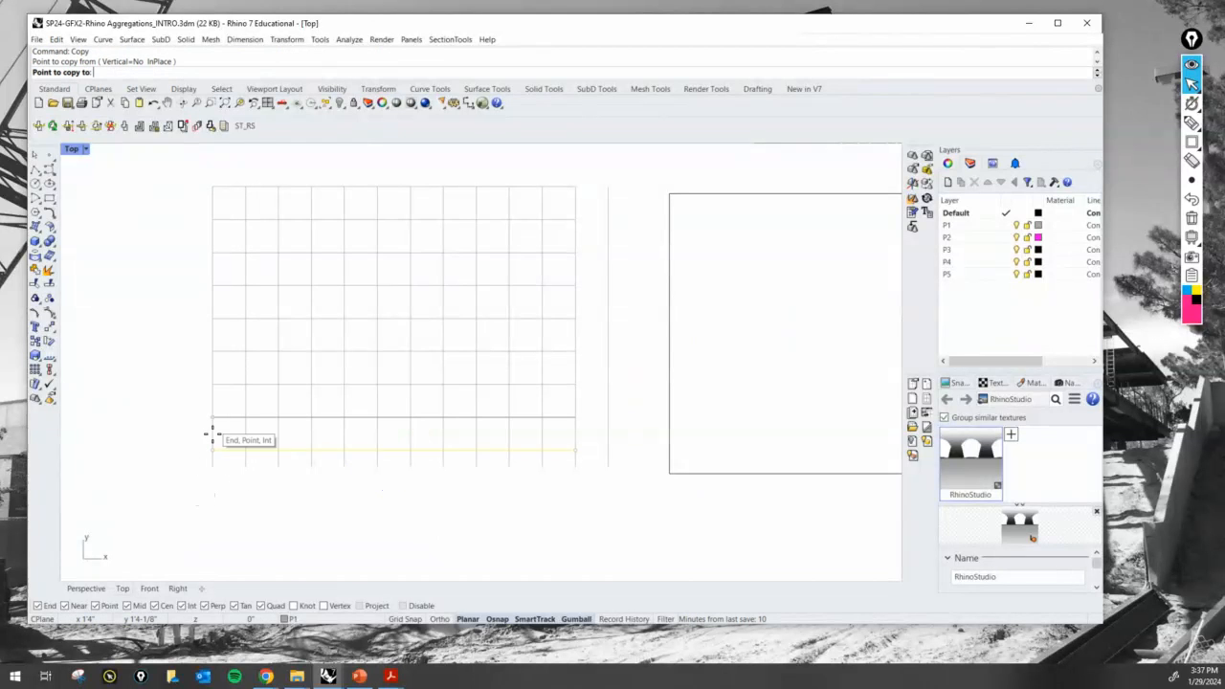
left_click(213, 452)
scroll(212, 460, "up", 2)
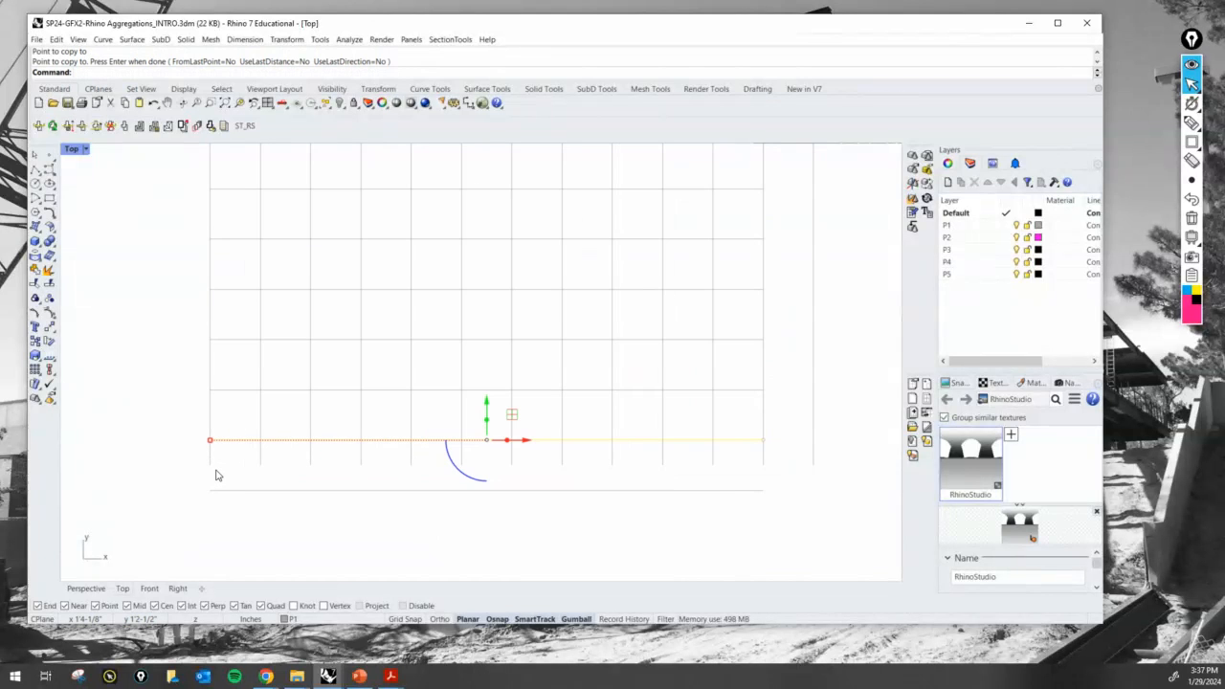
Measure the spacing between the two lowest horizontal lines and the grid's overall height from the top line to the bottom line
key("Return")
type("Distance")
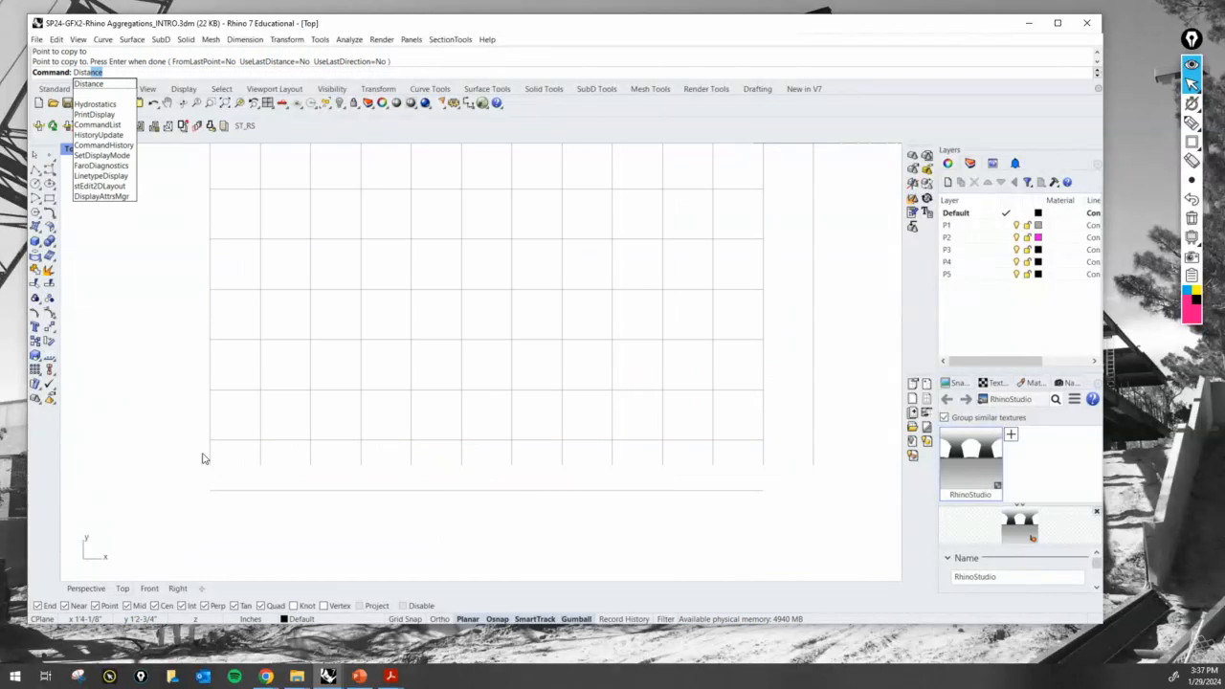
key("Return")
left_click(261, 441)
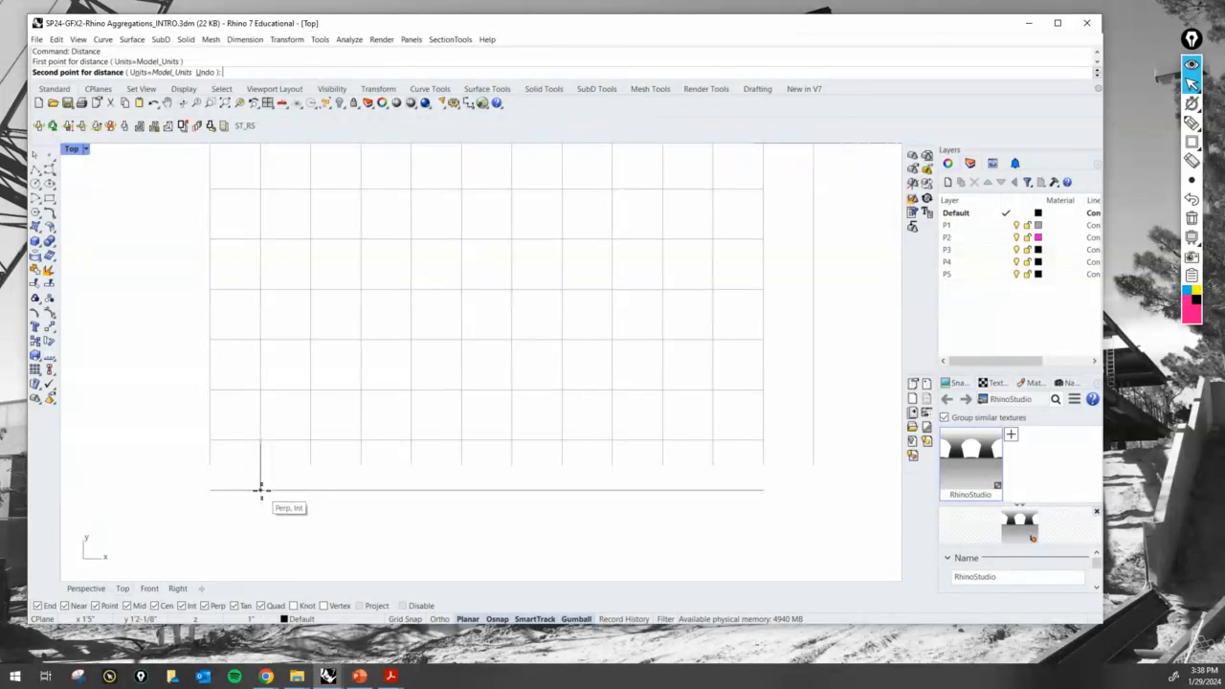
left_click(260, 491)
scroll(225, 378, "down", 3)
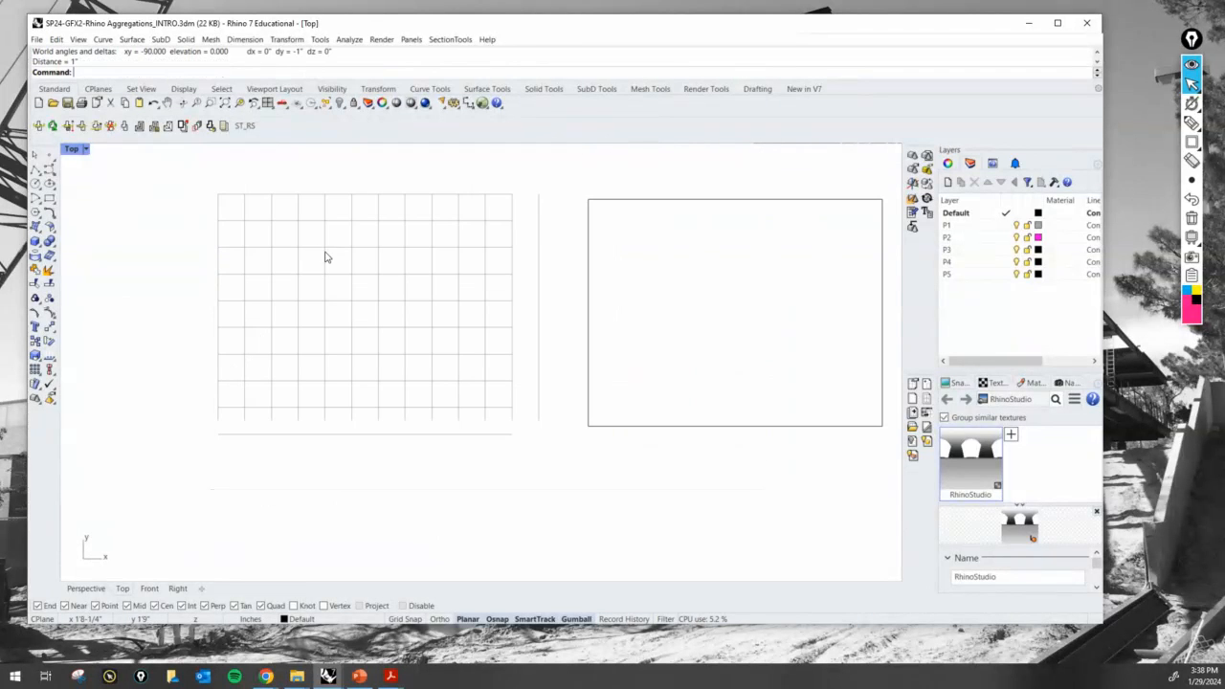
key("Return")
left_click(297, 195)
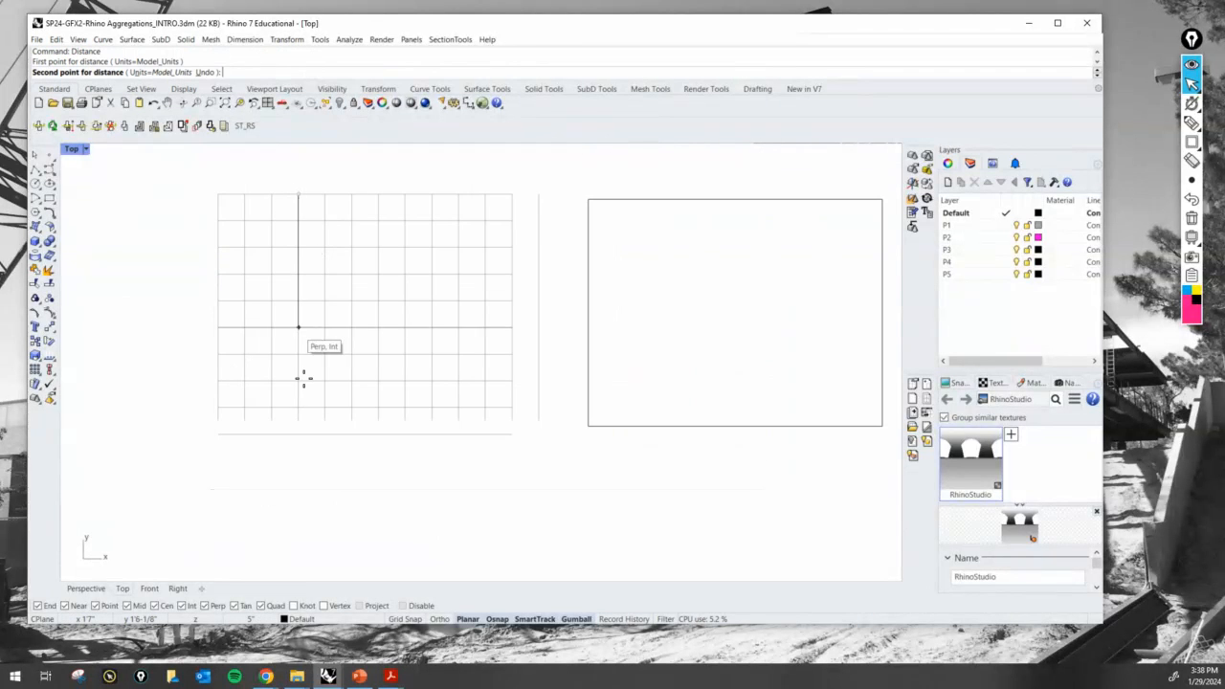
left_click(298, 435)
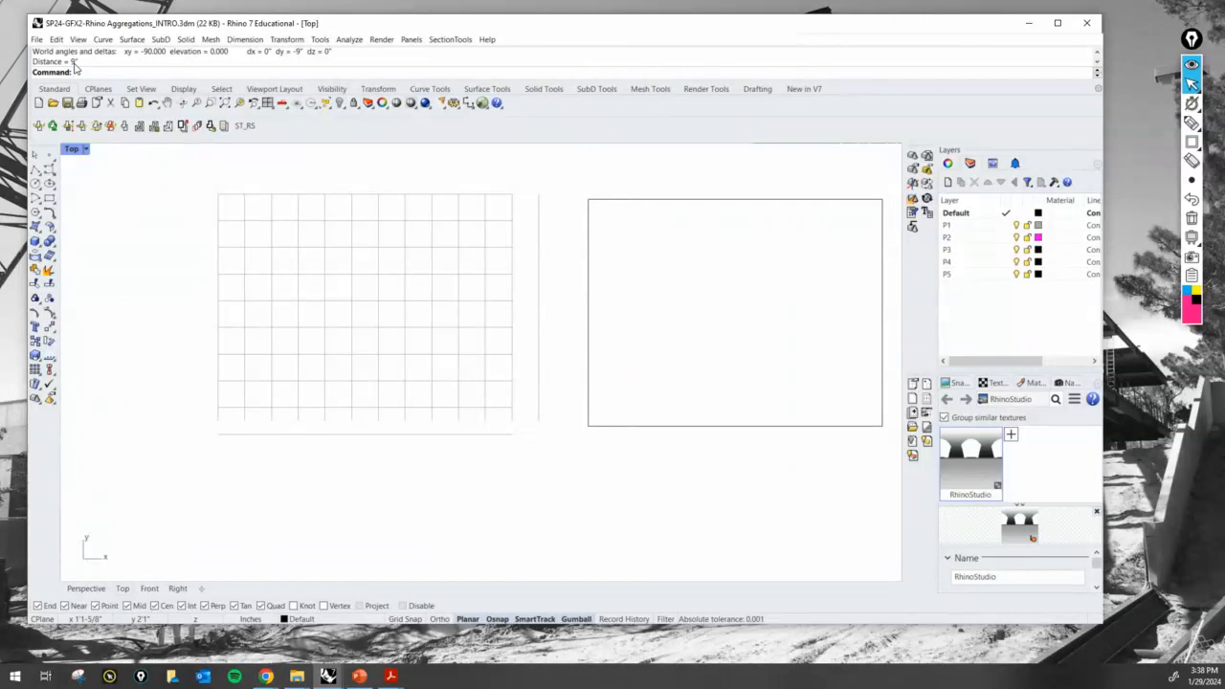
scroll(535, 352, "up", 4)
right_click_drag(530, 322, 583, 394)
scroll(585, 395, "down", 4)
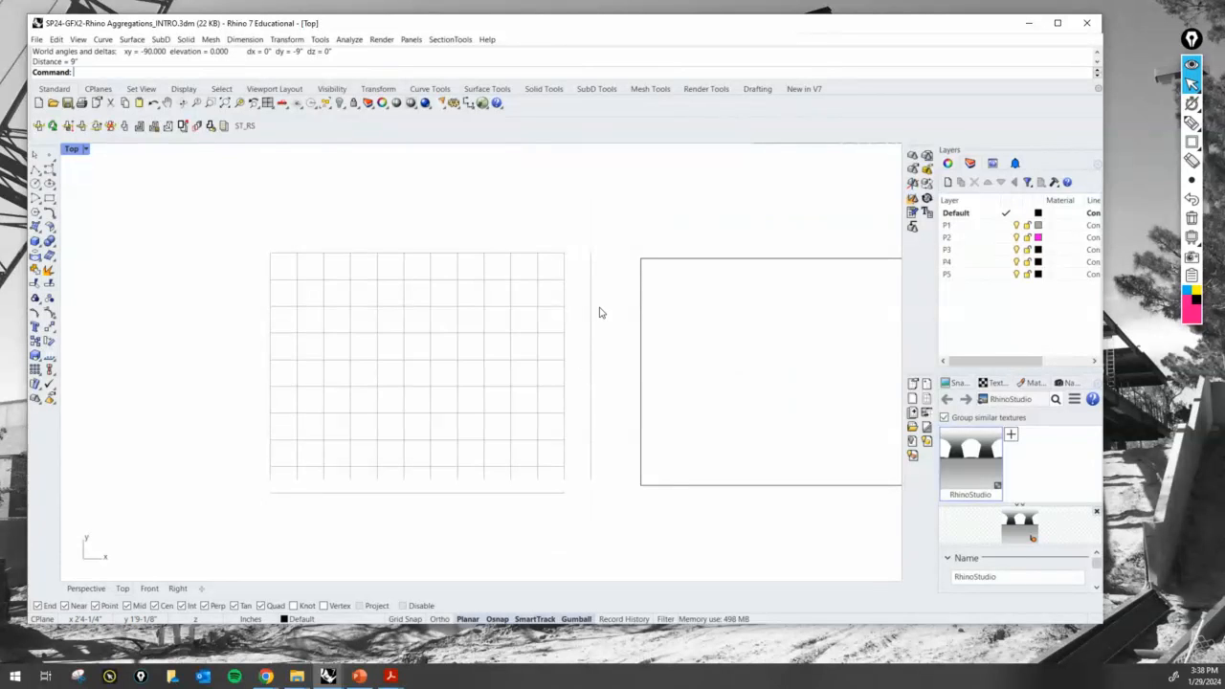
type("Extend")
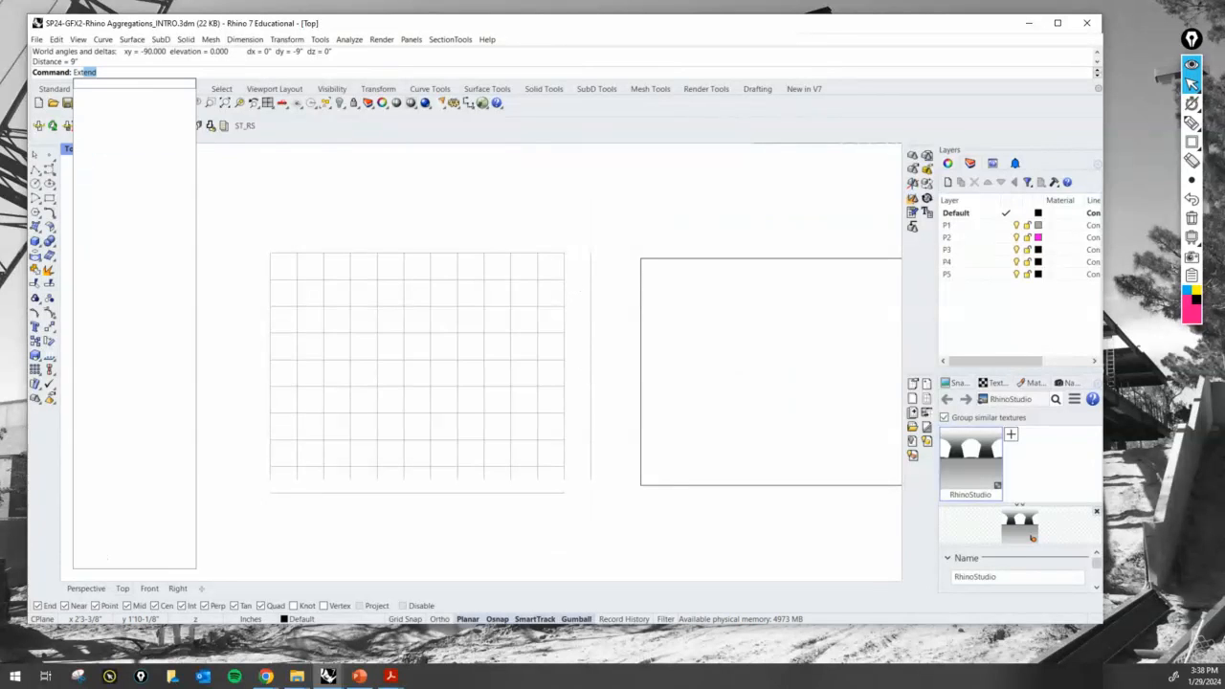
key("Return")
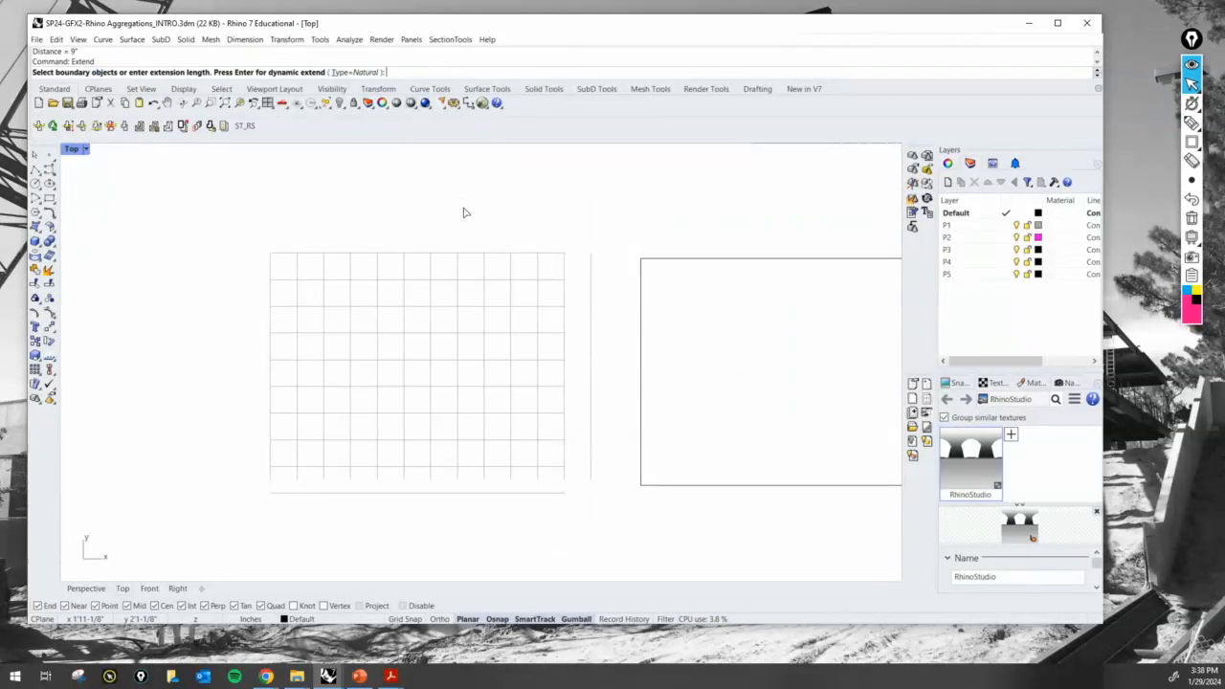
left_click(591, 289)
key("Return")
key("Escape")
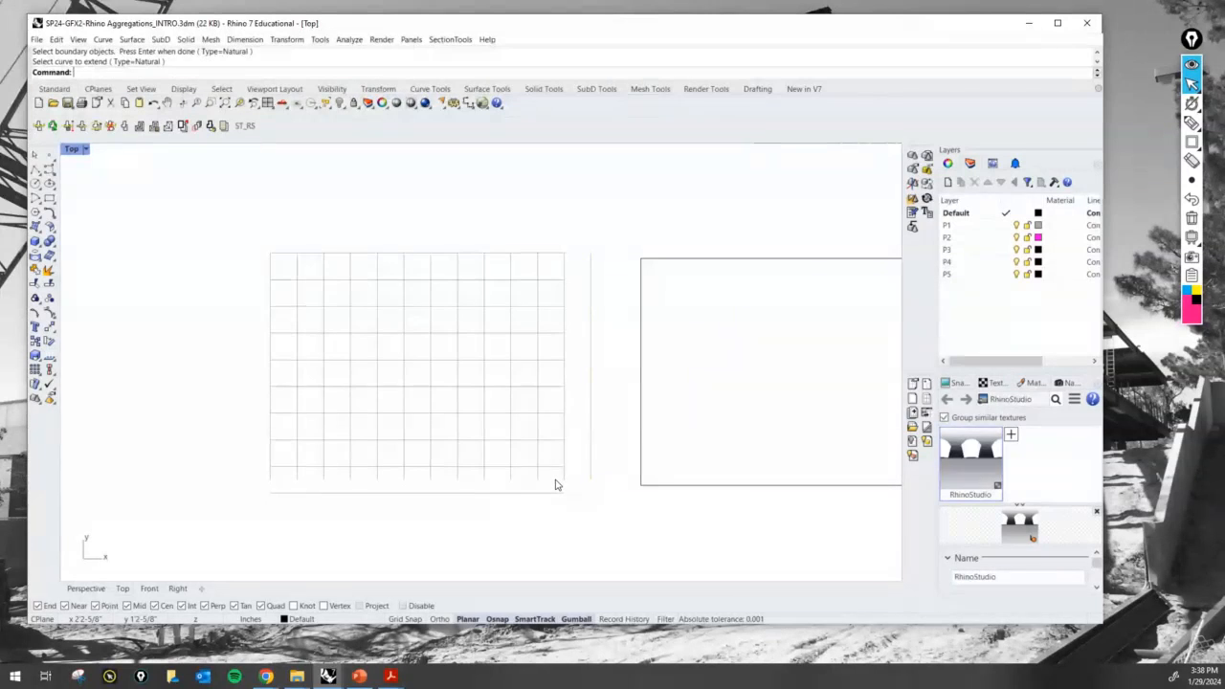
Extend the nine upper horizontal grid lines to the outermost right vertical line as boundary, leaving the lowest horizontal line as it is
key("Return")
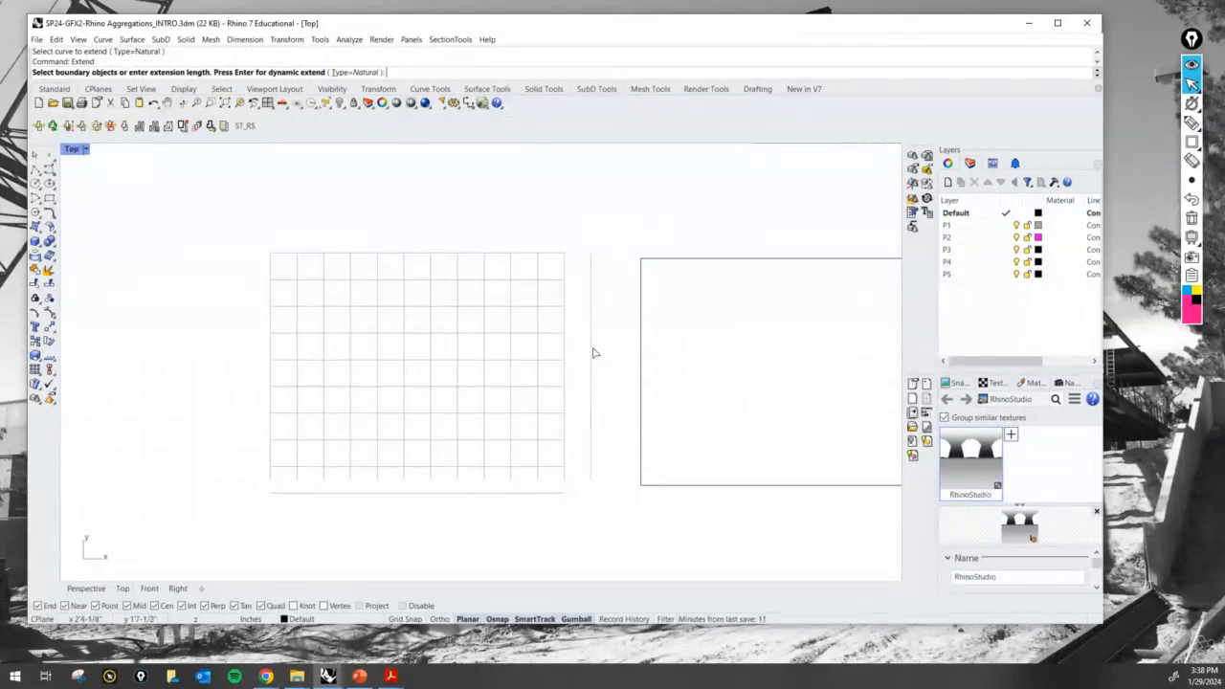
left_click(591, 349)
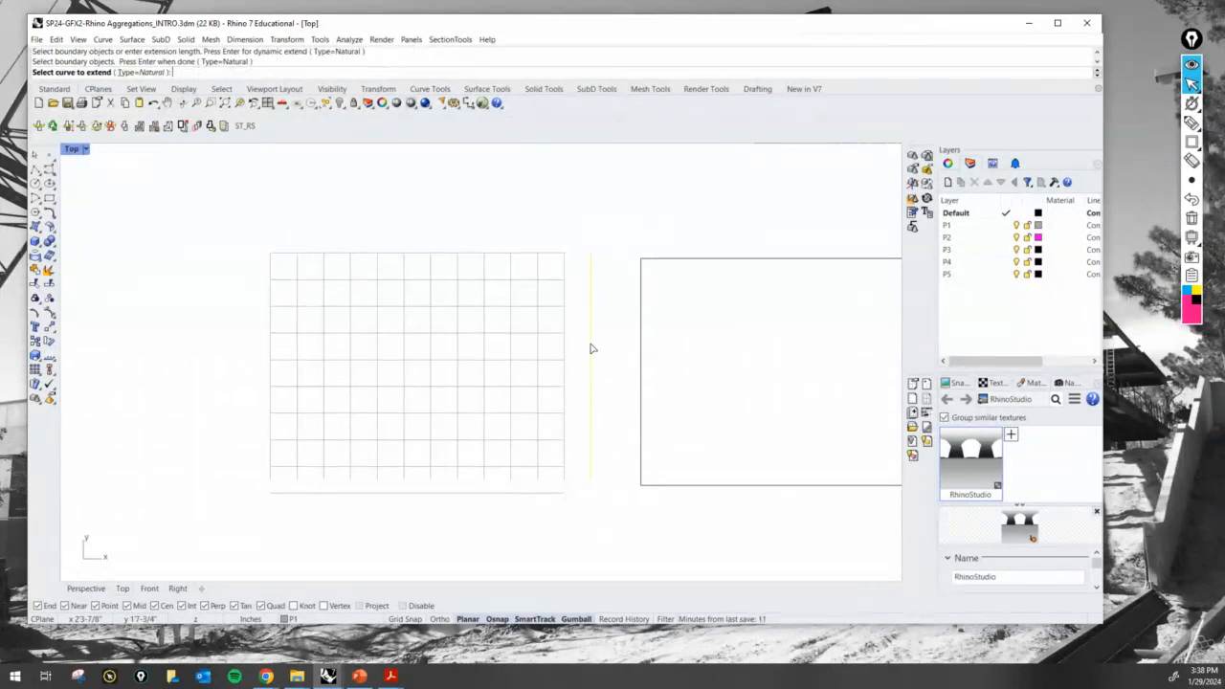
key("Return")
left_click(560, 256)
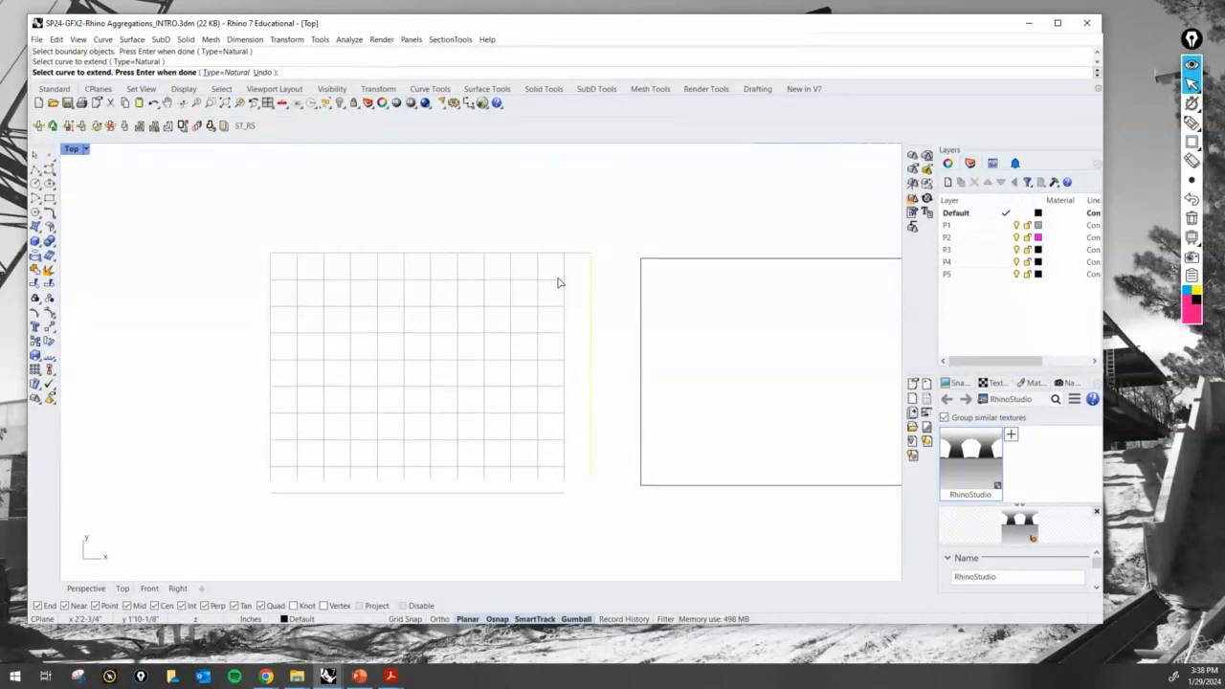
left_click(560, 279)
left_click(558, 307)
left_click(559, 333)
scroll(565, 354, "up", 1)
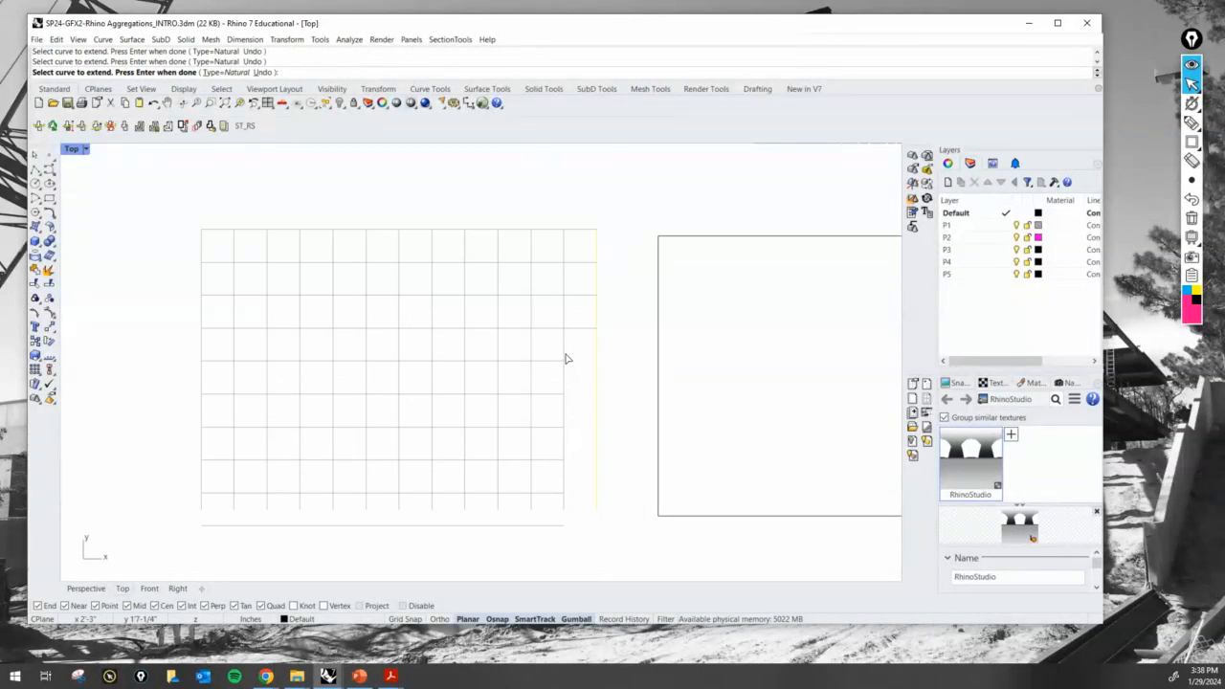
left_click(559, 360)
left_click(557, 393)
left_click(555, 427)
left_click(555, 460)
left_click(553, 493)
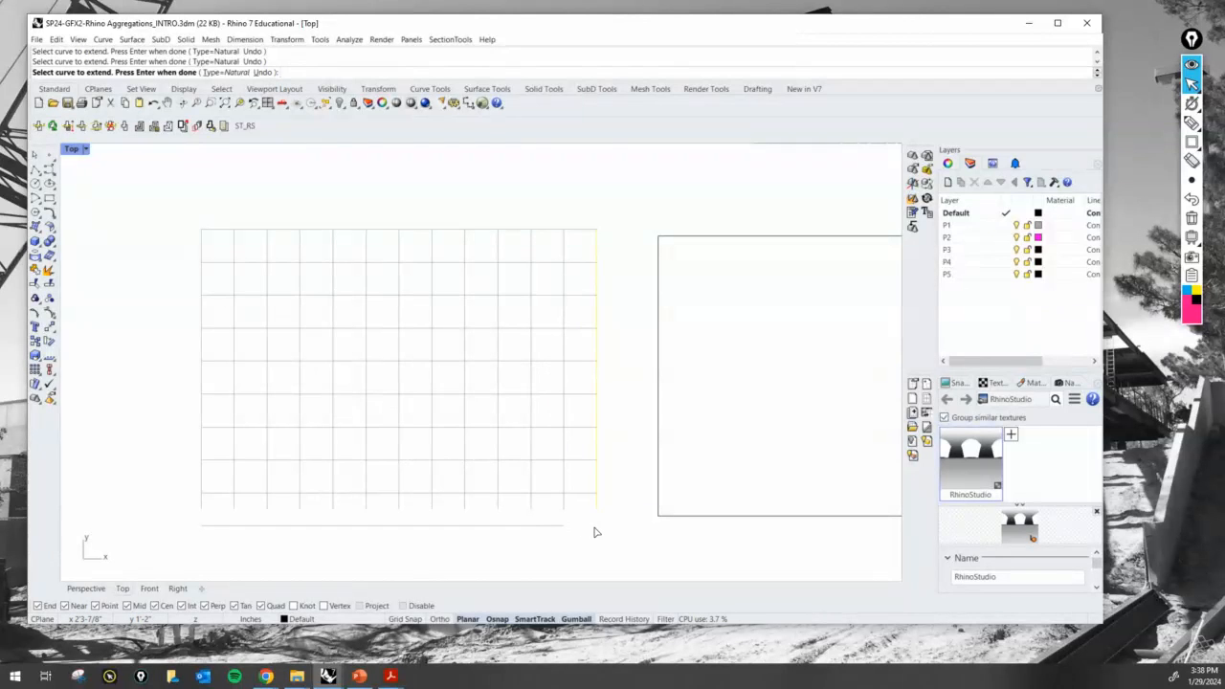
key("Return")
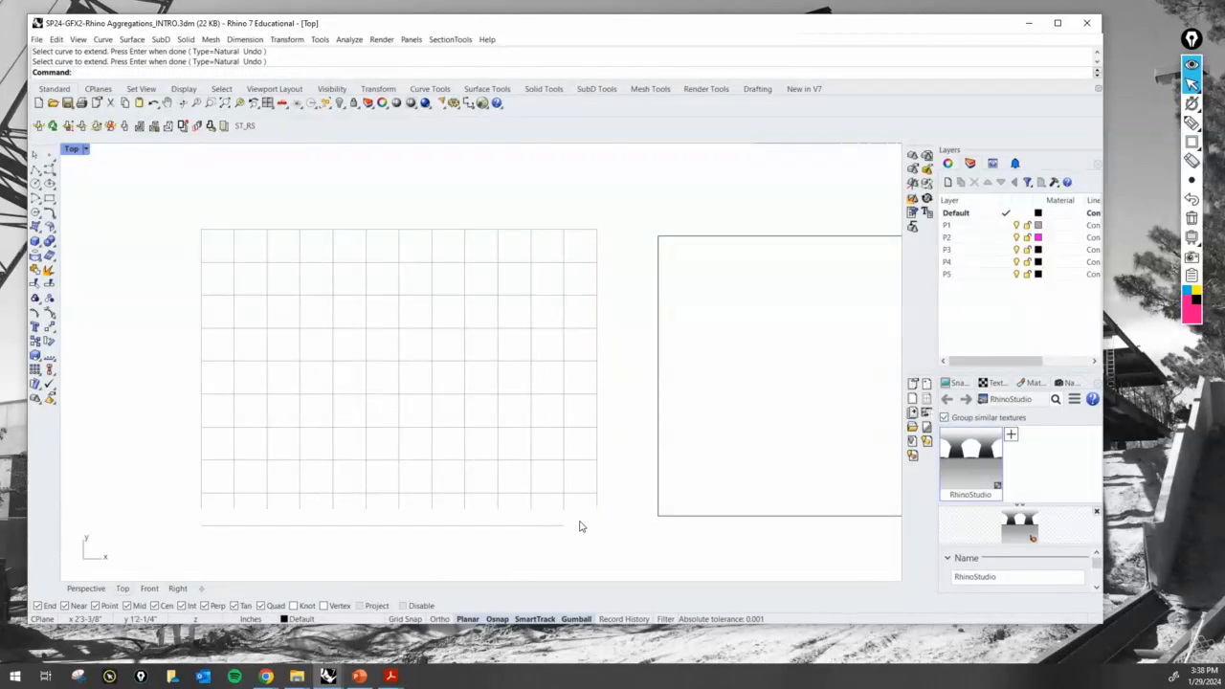
Extend all vertical grid lines except the outermost right one down to the lowest horizontal line as boundary
key("Return")
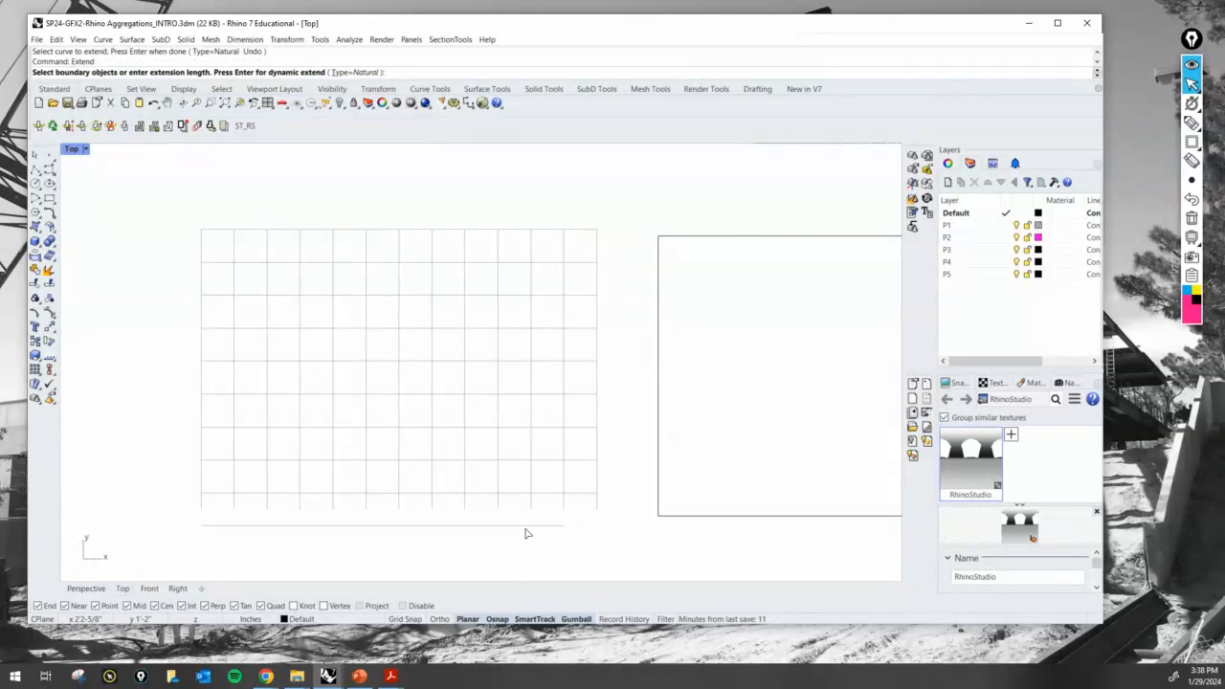
left_click(365, 531)
key("Return")
left_click_drag(573, 520, 196, 504)
key("Return")
Connect the grid's outermost right vertical line and its lowest horizontal line so they meet at the lower right corner
scroll(599, 523, "up", 8)
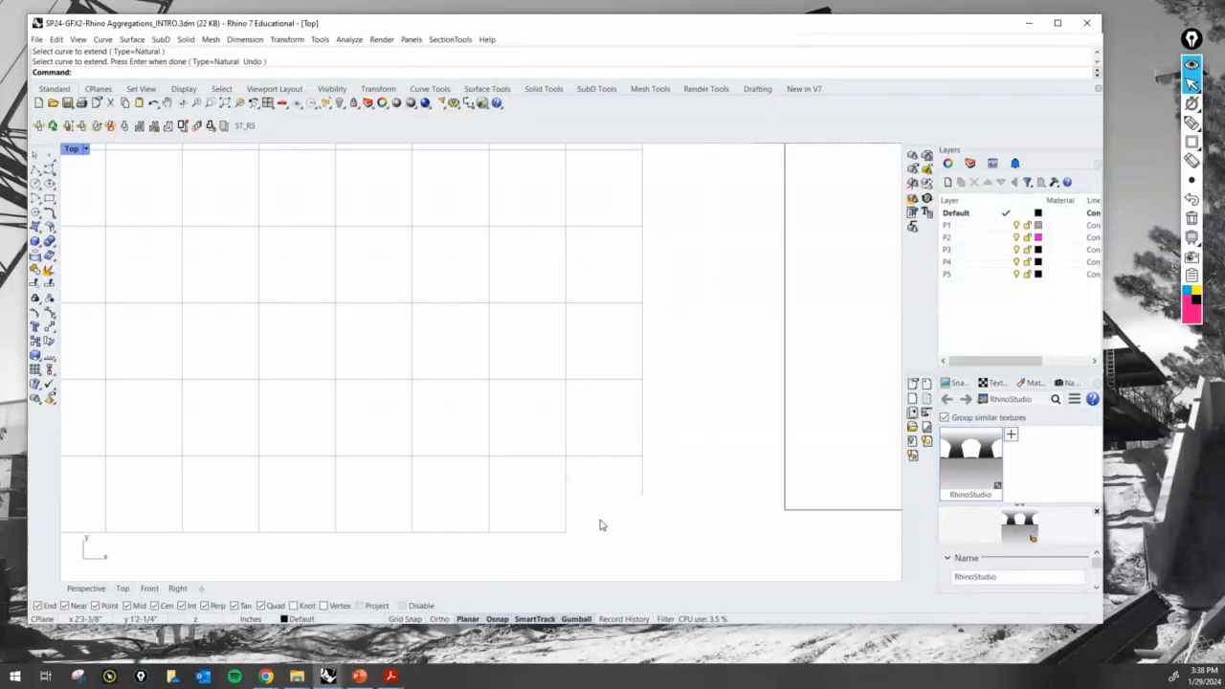
right_click_drag(599, 523, 577, 499)
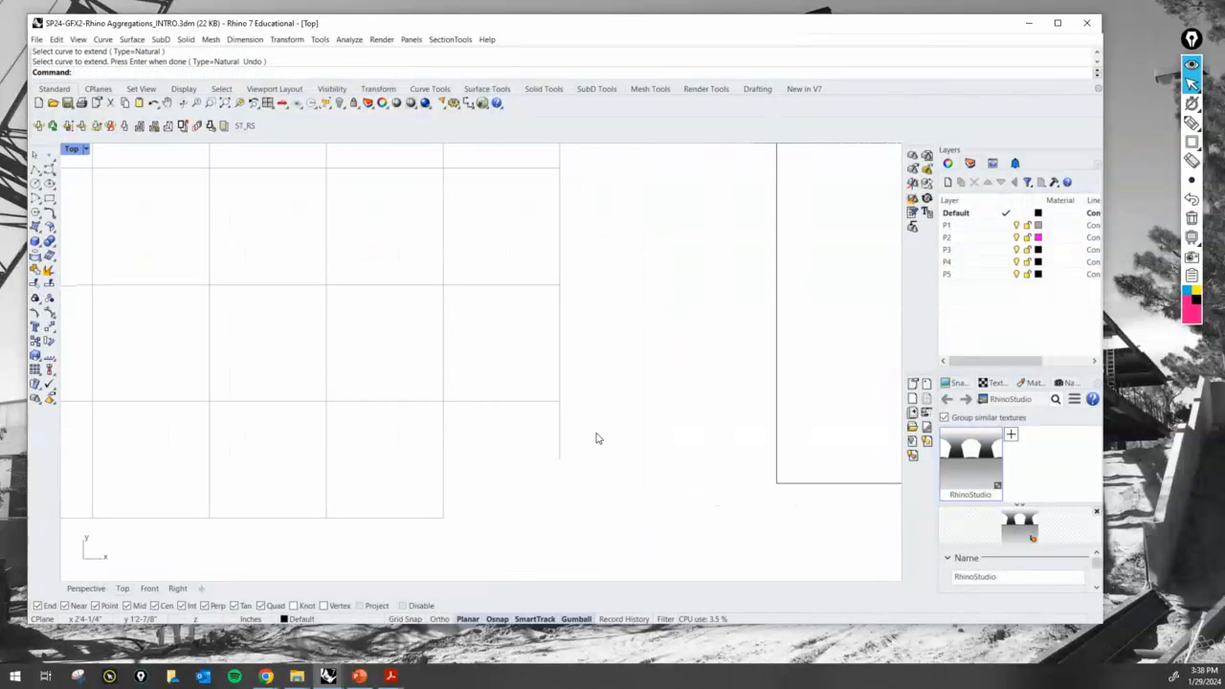
type("COnnect")
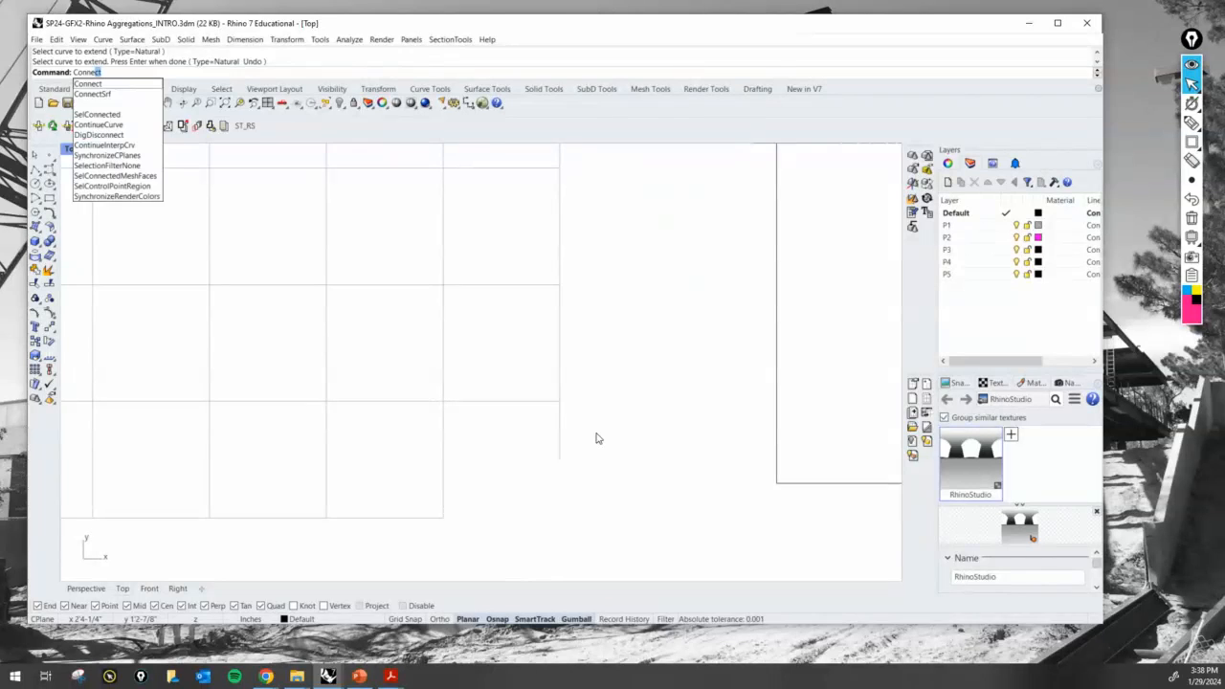
key("Return")
left_click(560, 438)
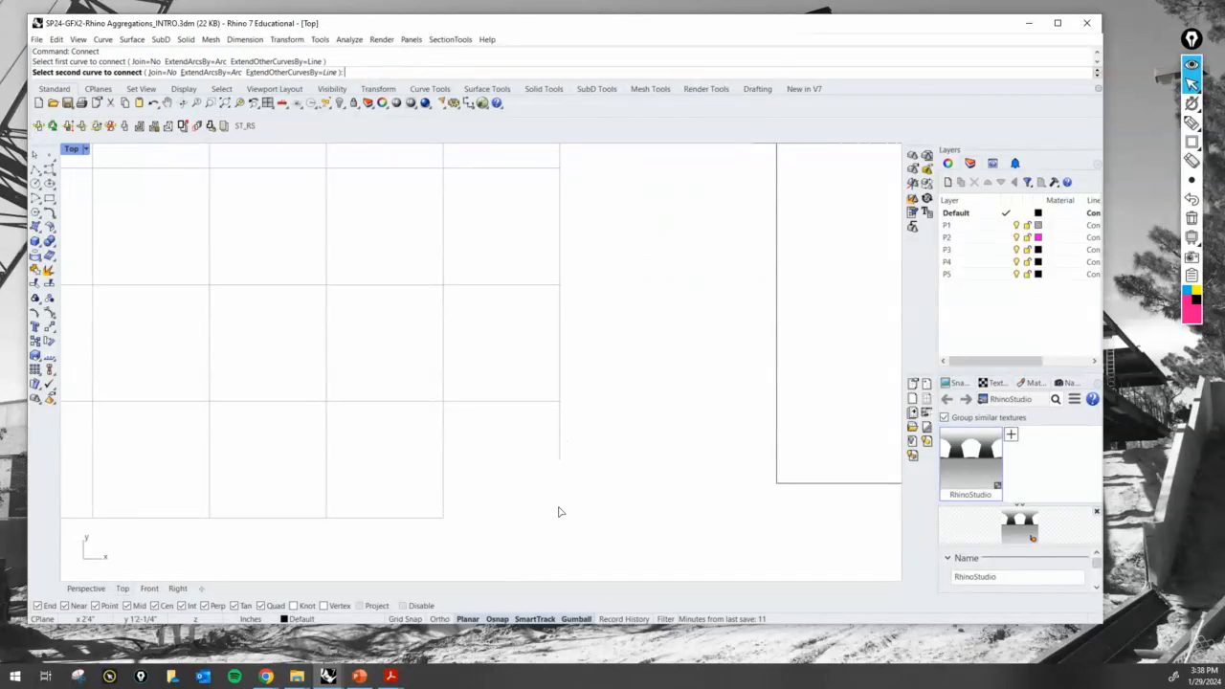
left_click(427, 519)
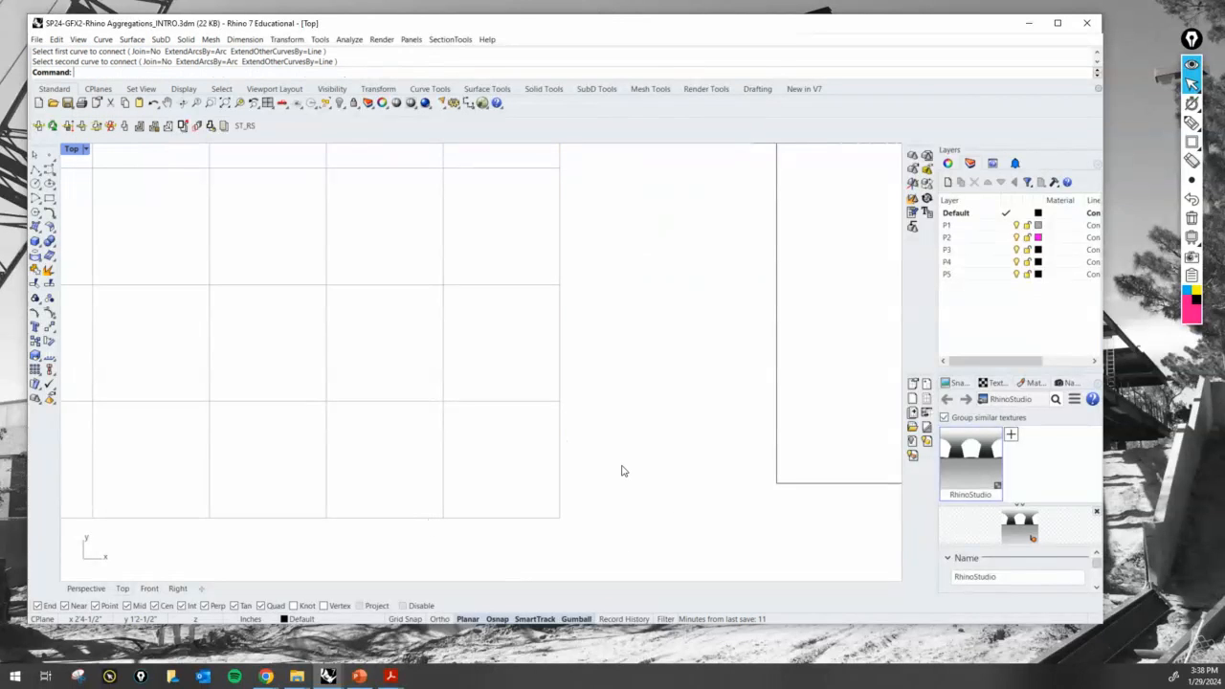
On layer P2, draw a diagonal line from corner to corner of the page rectangle and another across the grid
scroll(621, 470, "down", 4)
right_click_drag(565, 363, 456, 379)
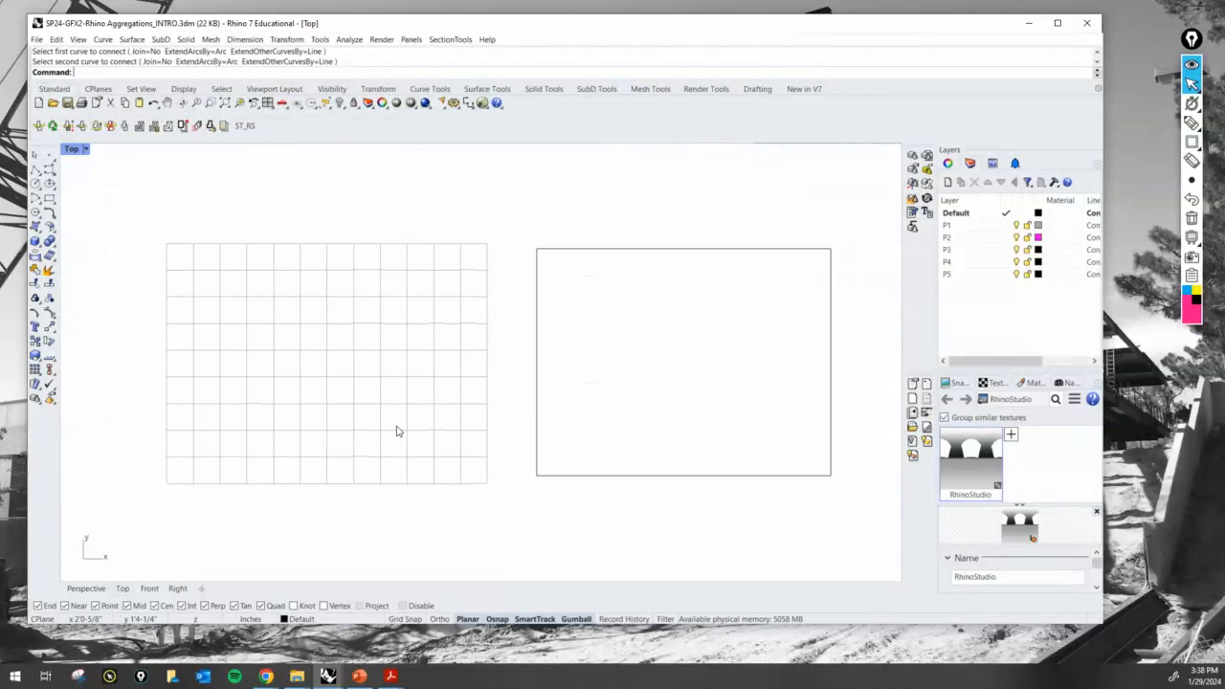
left_click(1006, 238)
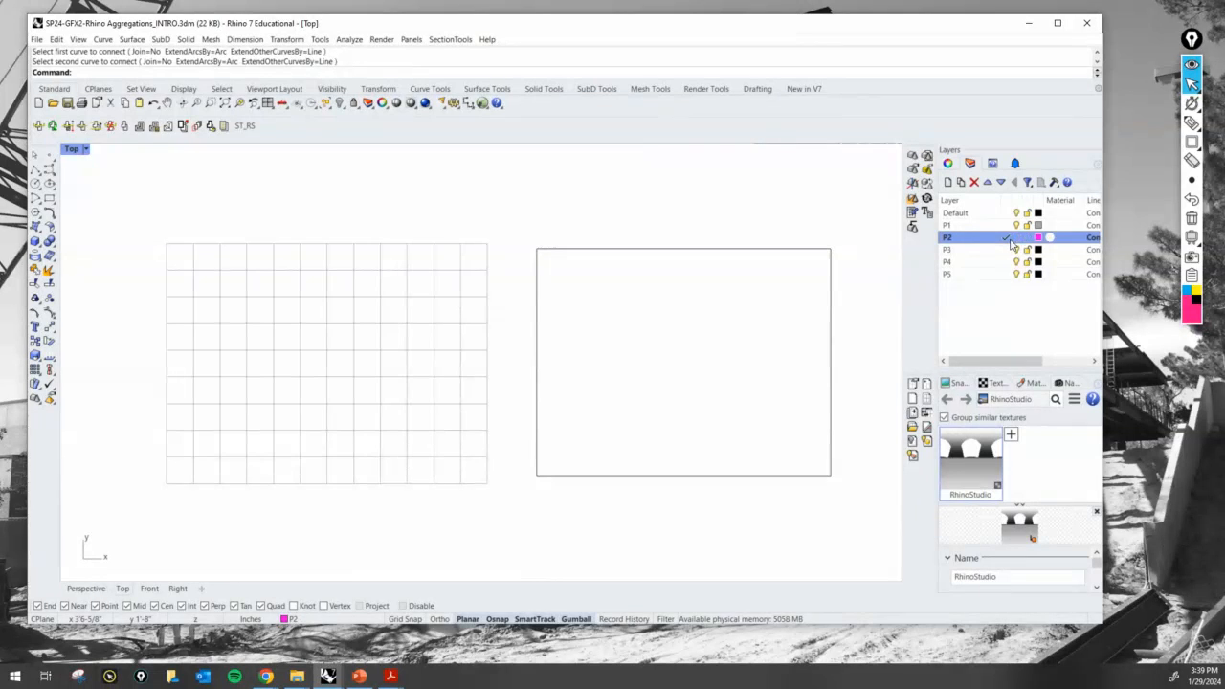
type("Line")
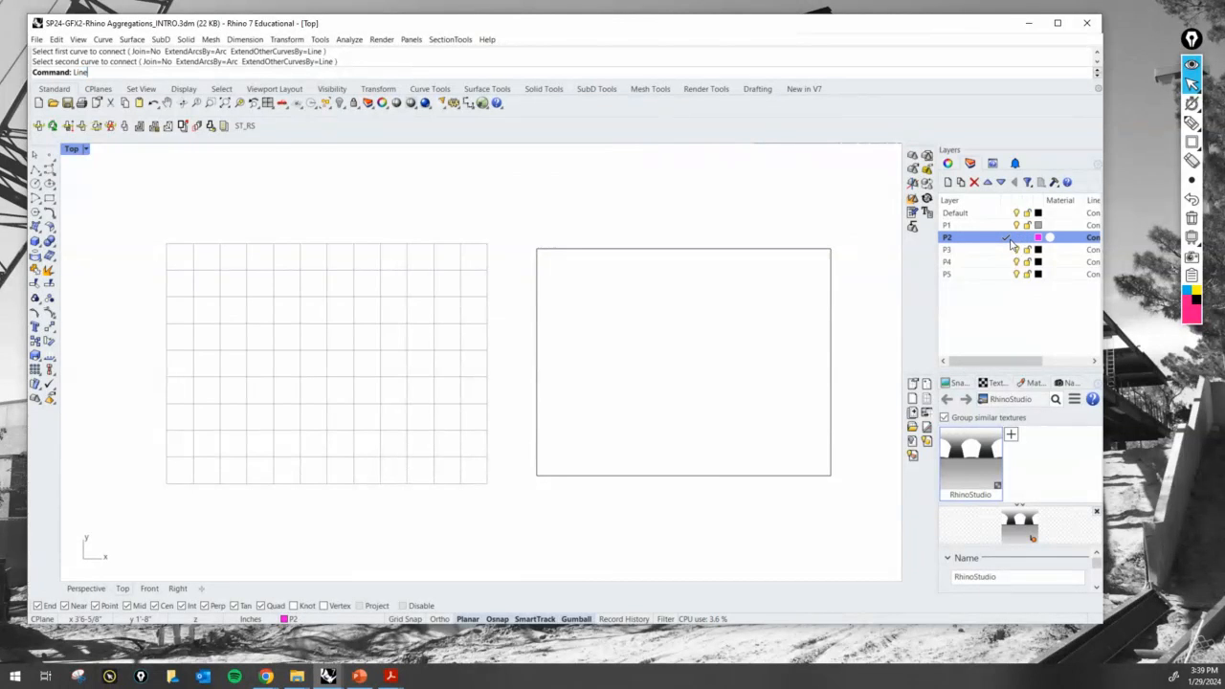
key("Return")
left_click(537, 250)
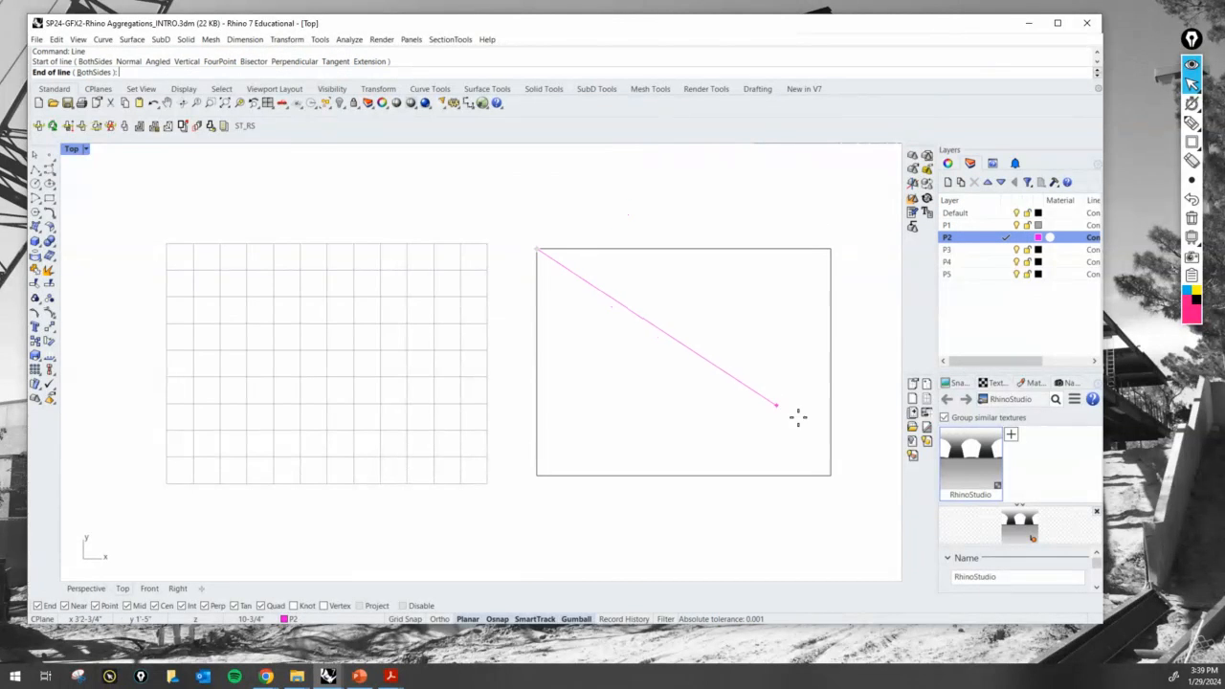
left_click(830, 476)
key("Return")
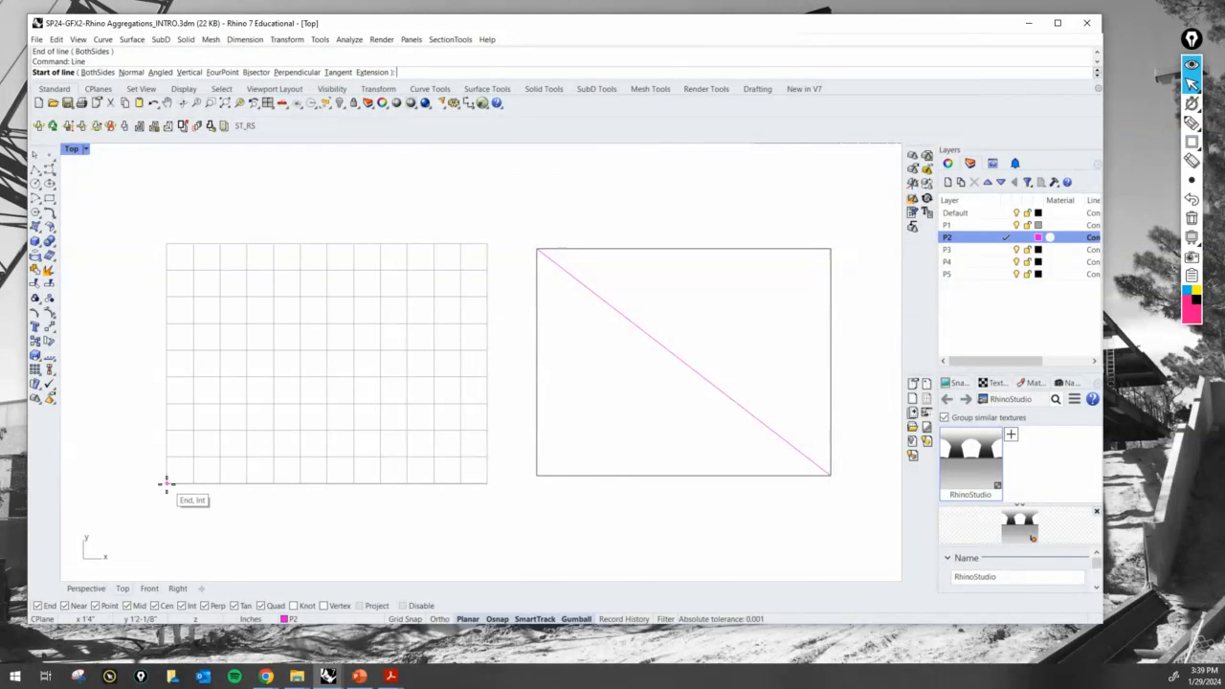
left_click(166, 484)
left_click(485, 245)
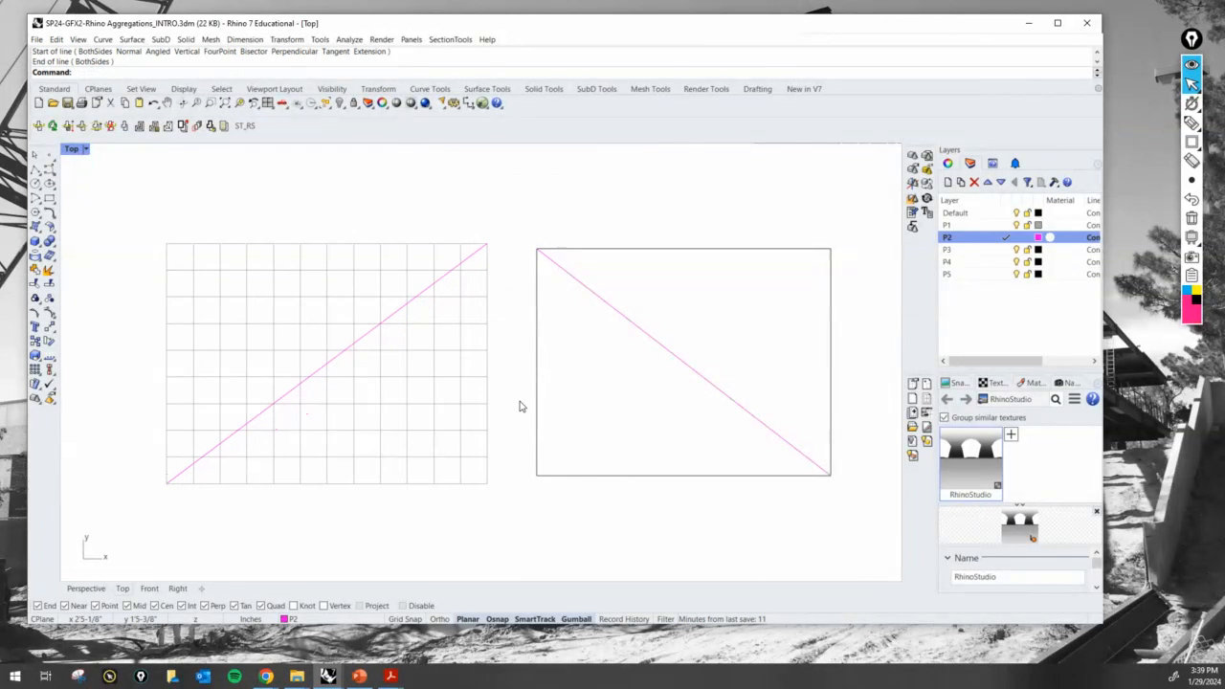
Circle the midpoints of the grid's diagonal and the page rectangle's diagonal with the blue screen annotation pen
left_click(364, 337)
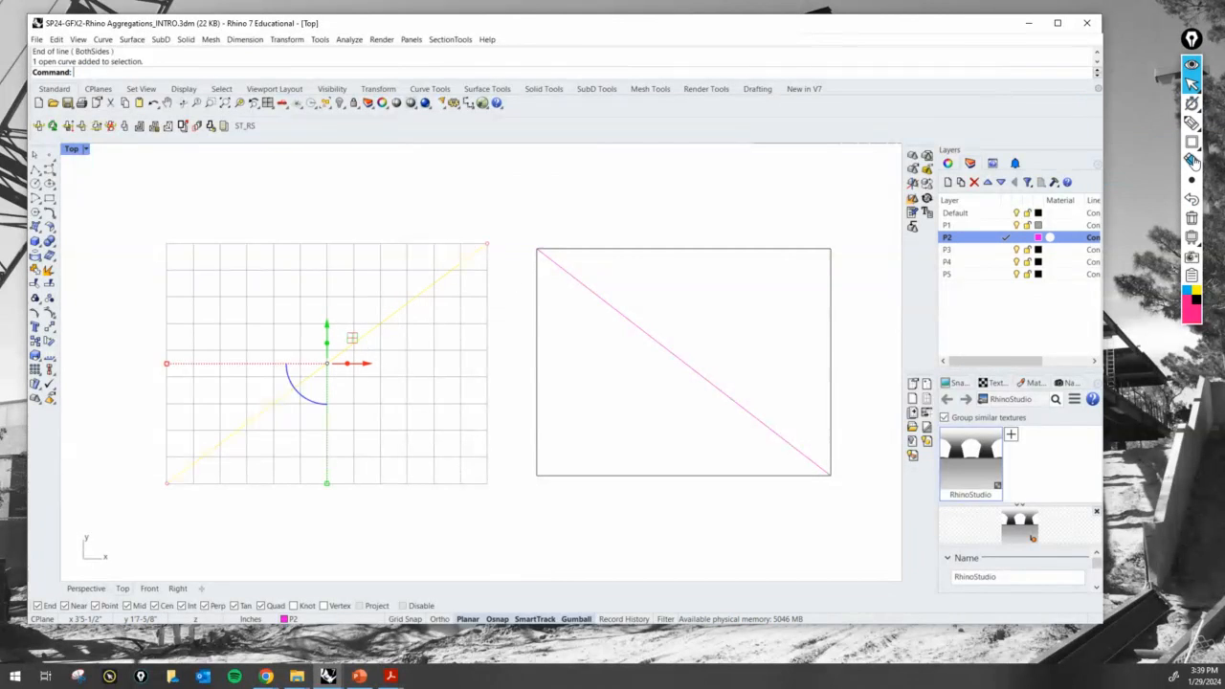
left_click(1191, 123)
left_click(1192, 300)
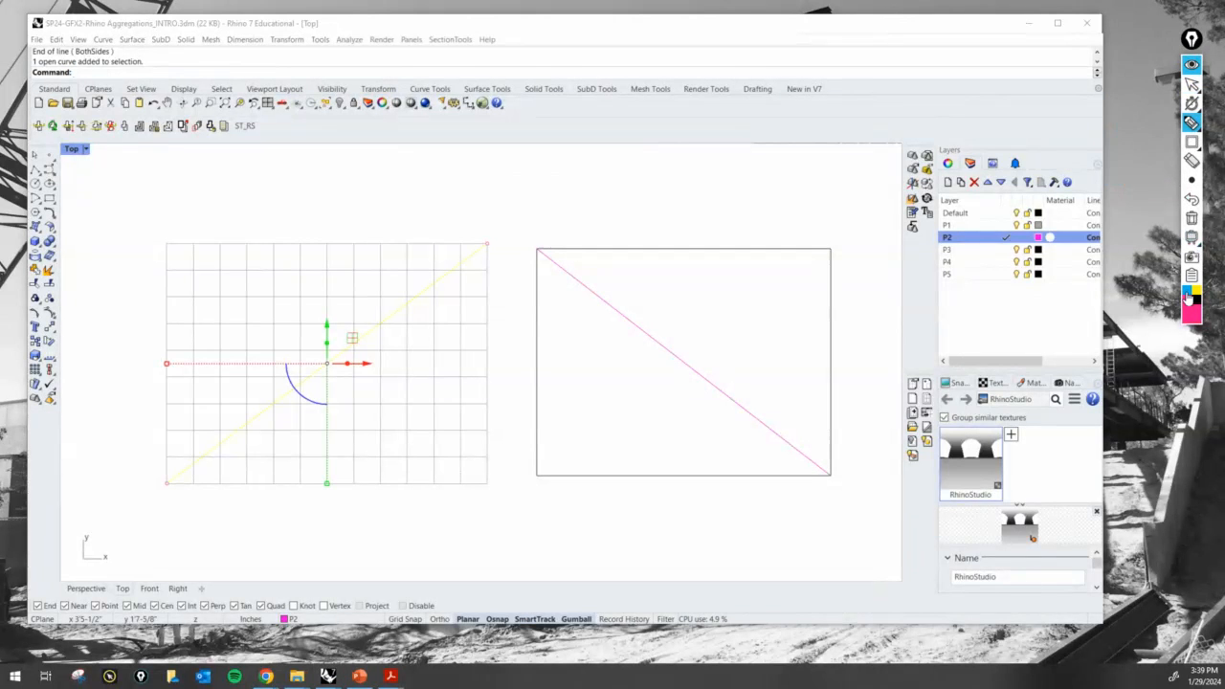
mouse_move(341, 359)
left_mouse_down()
mouse_move(322, 350)
mouse_move(327, 371)
mouse_move(342, 345)
left_mouse_up()
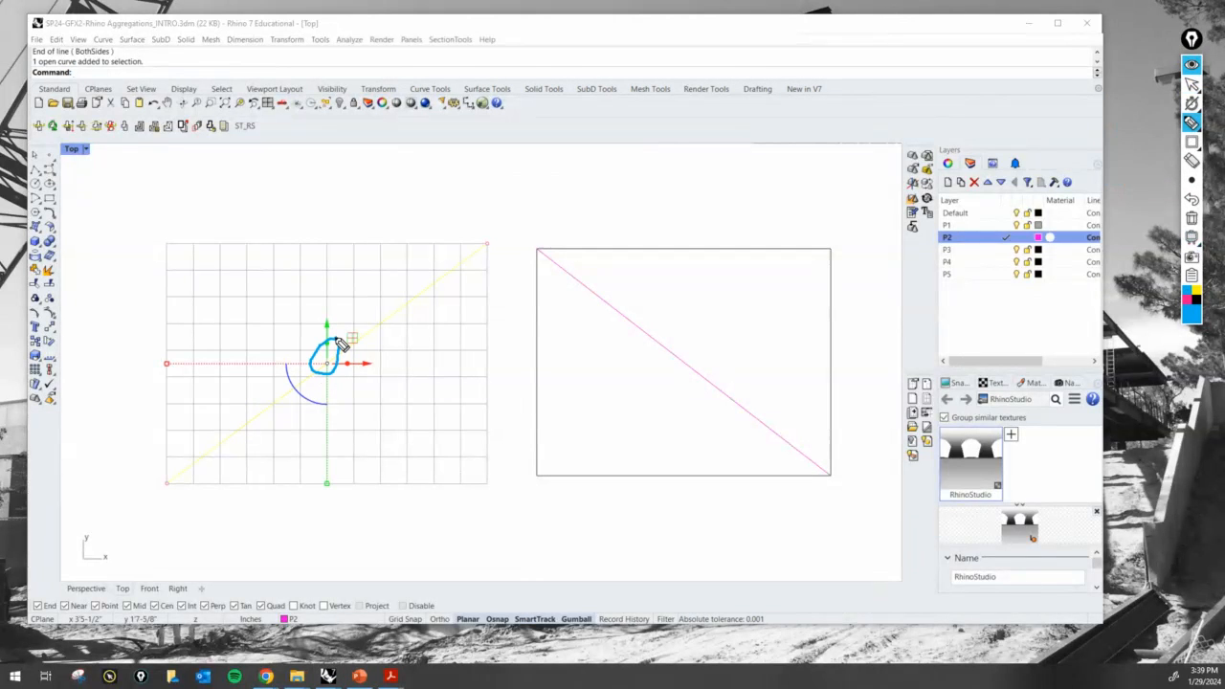
left_click(1192, 84)
left_click(748, 359)
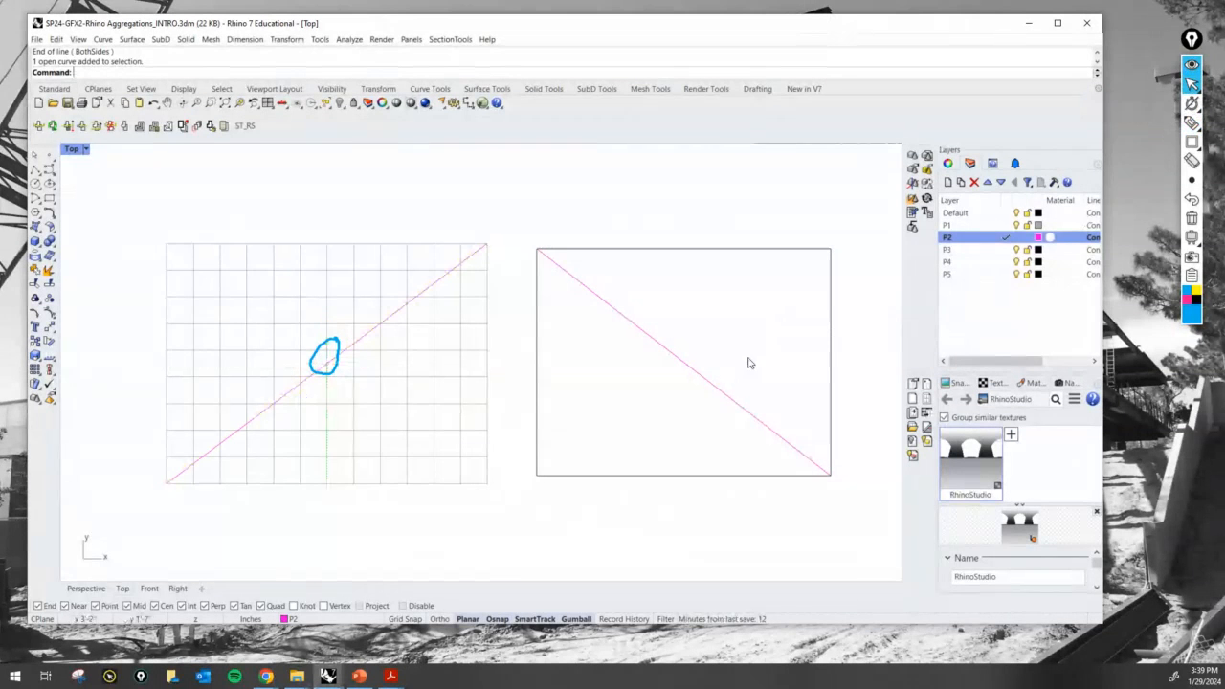
left_click(694, 378)
left_click(1192, 122)
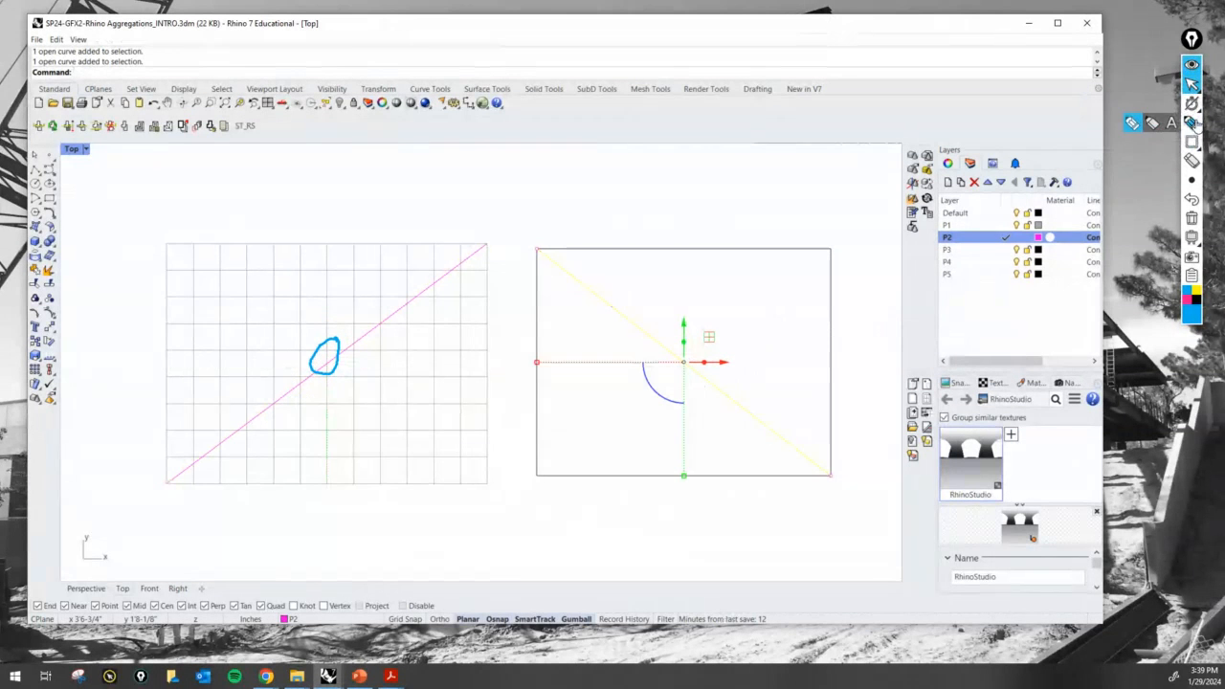
mouse_move(693, 331)
left_mouse_down()
mouse_move(693, 378)
mouse_move(678, 350)
left_mouse_up()
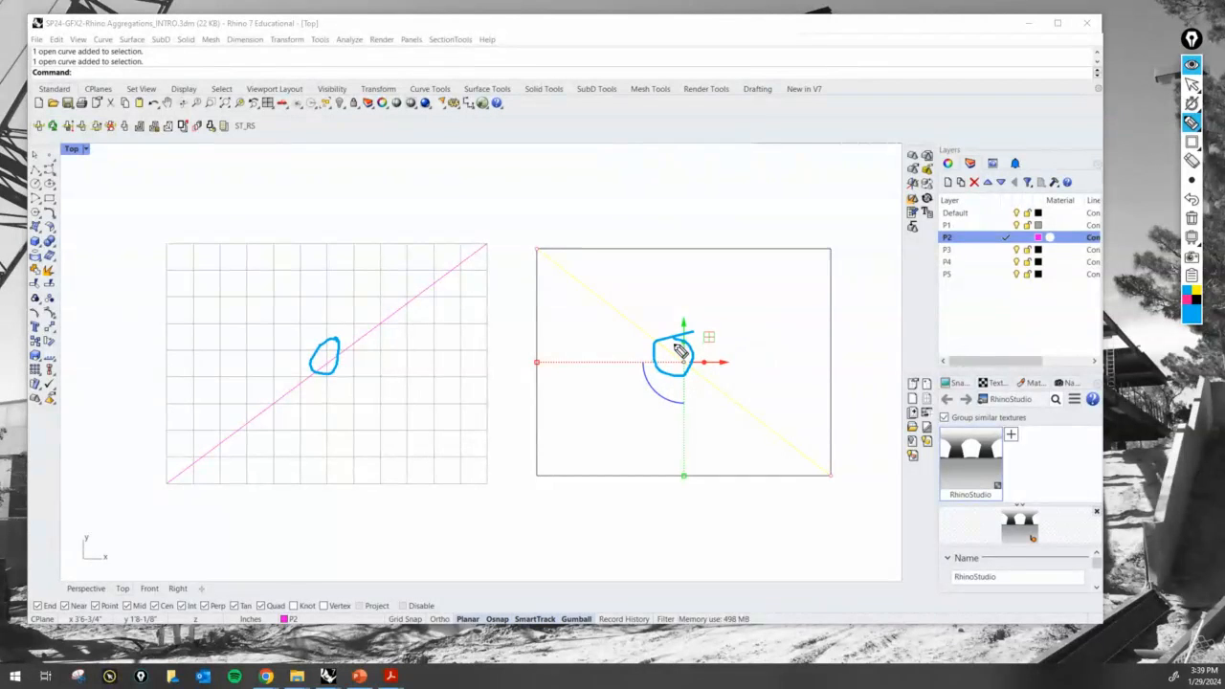
left_click(1191, 84)
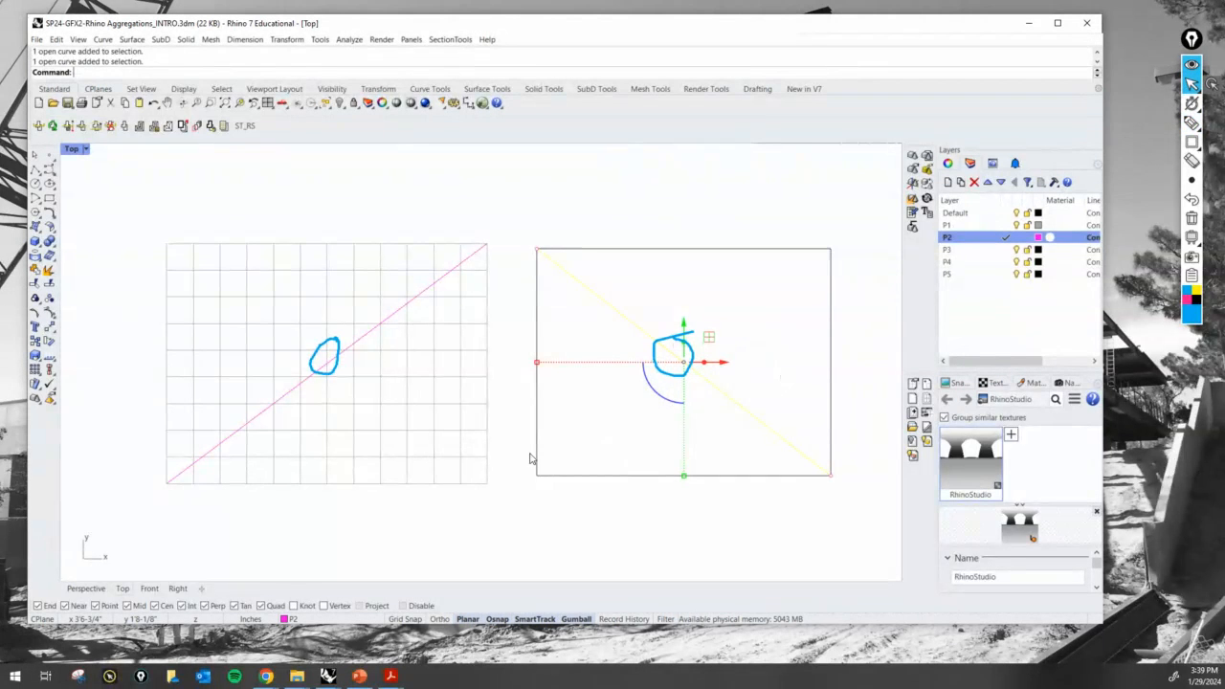
Move the grid with its diagonal from that diagonal's midpoint onto the midpoint of the page rectangle's diagonal, and clear the pen annotations
mouse_move(512, 501)
left_mouse_down()
mouse_move(374, 370)
mouse_move(115, 197)
left_mouse_up()
type("move")
key("Return")
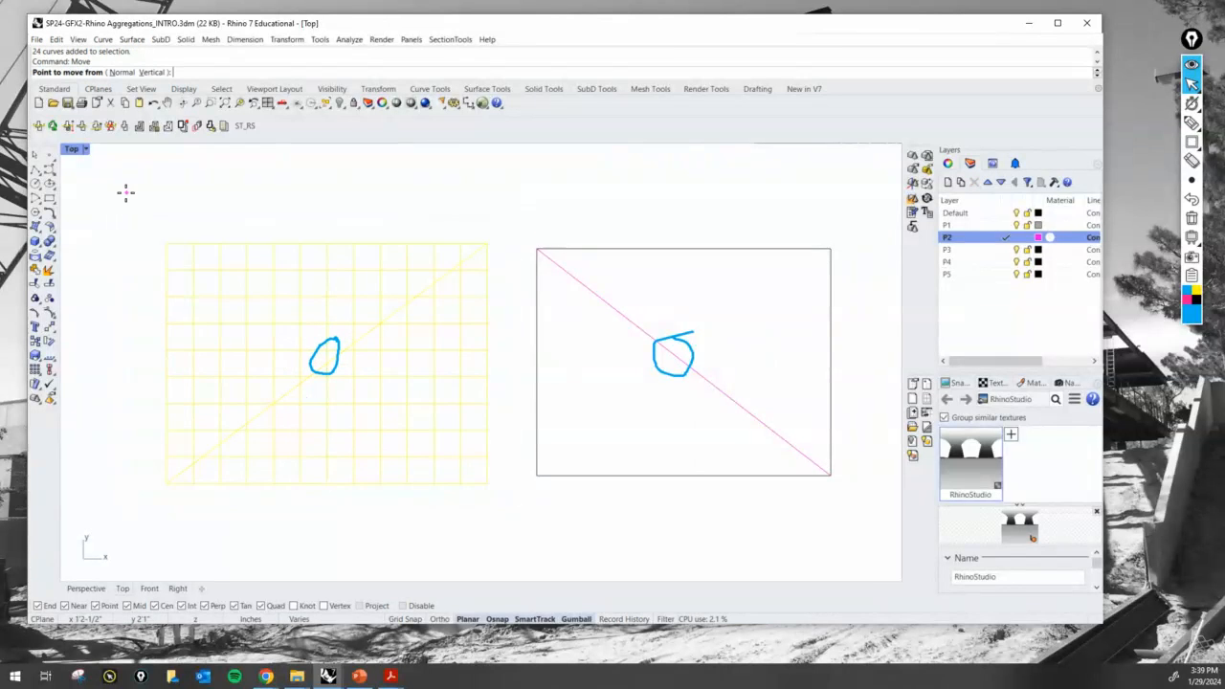
left_click(323, 356)
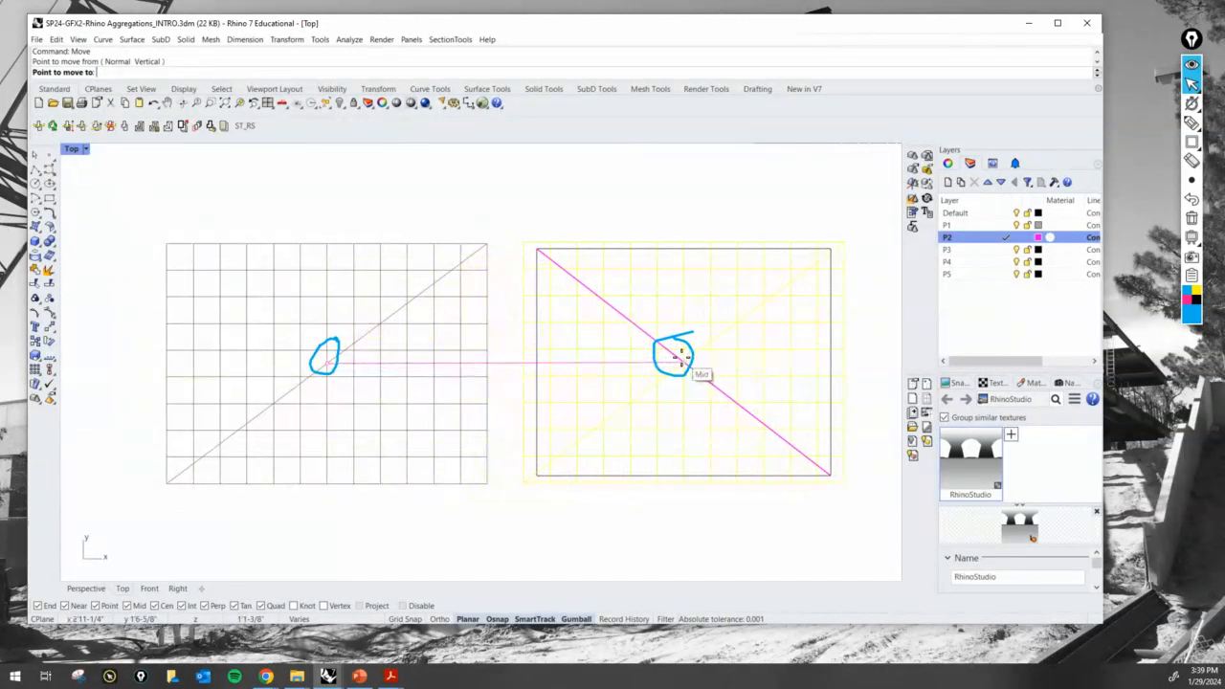
left_click(682, 360)
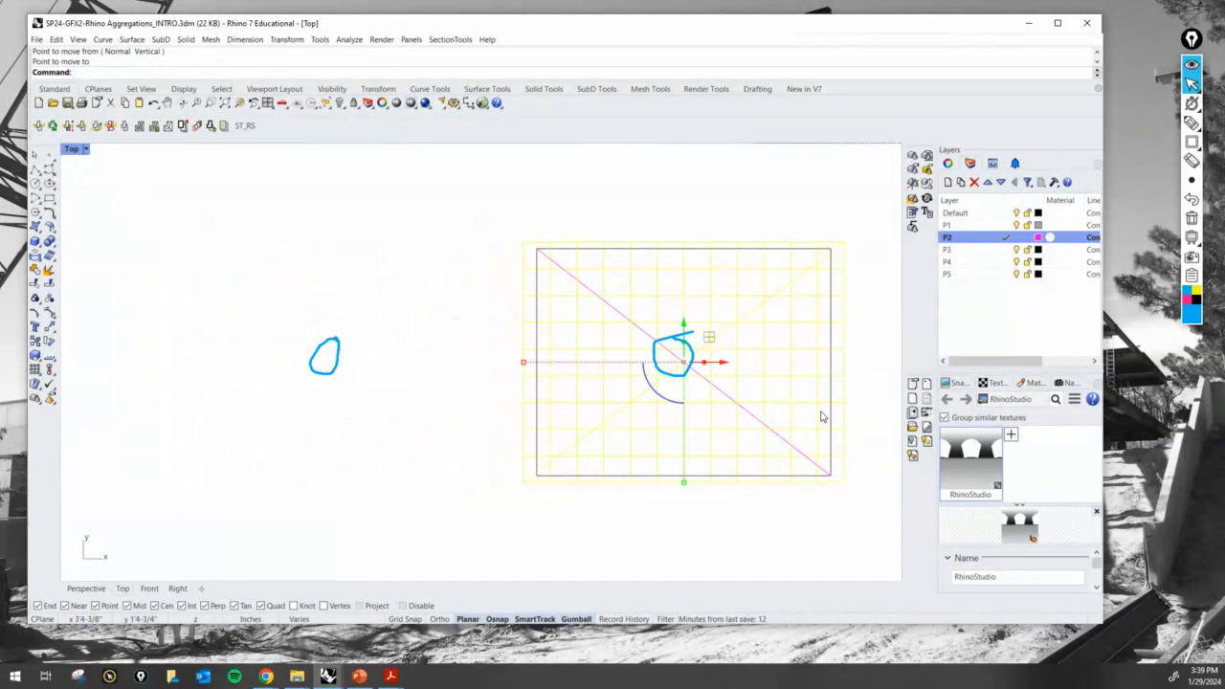
right_click_drag(831, 408, 733, 426)
scroll(748, 416, "up", 4)
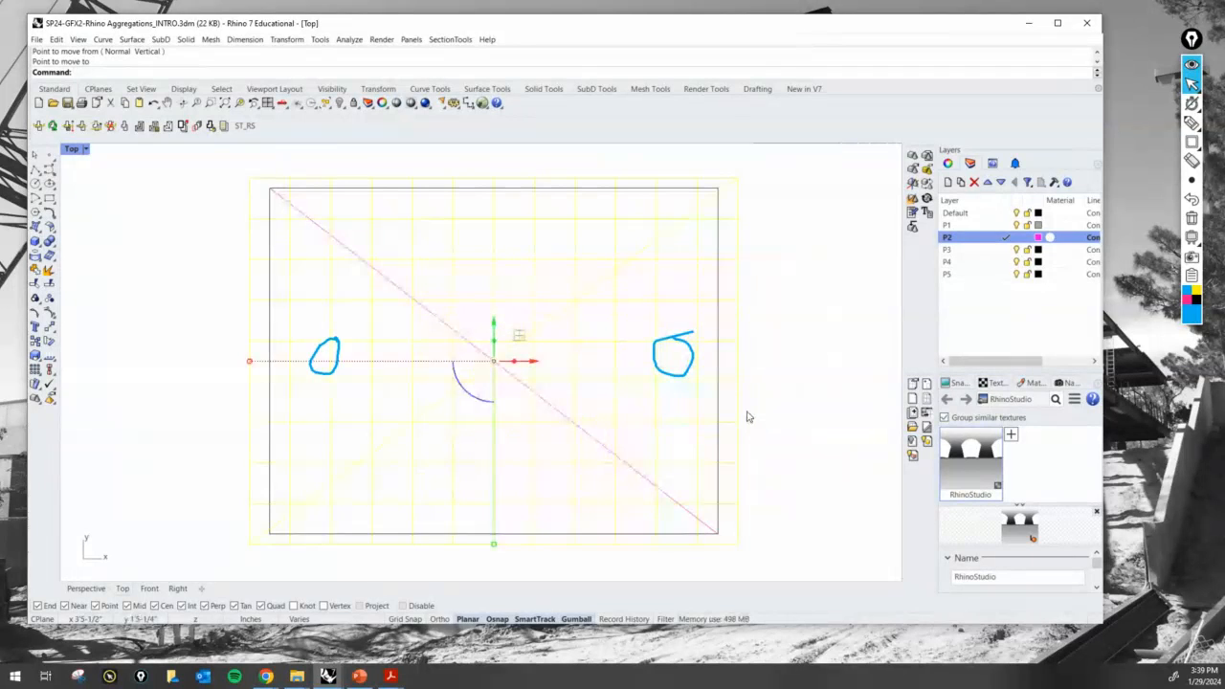
left_click(1192, 220)
left_click(849, 263)
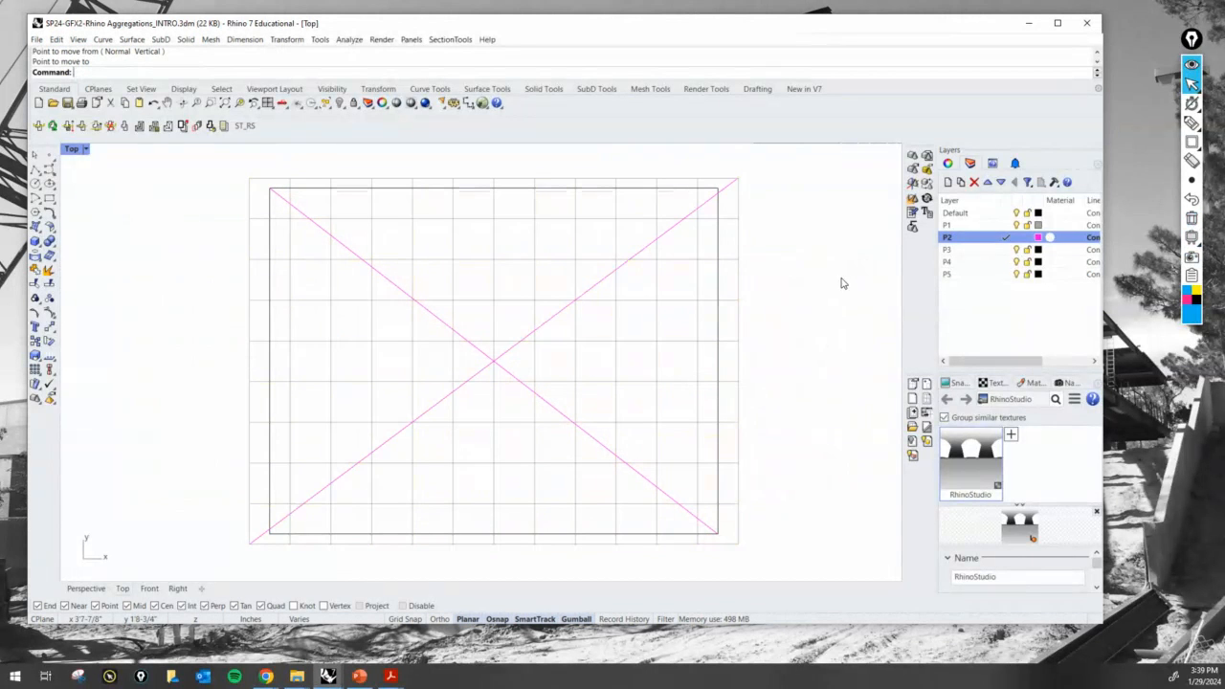
Measure the grid's overall width along its top line and its overall height along its left line
mouse_move(399, 283)
right_mouse_down()
mouse_move(368, 271)
mouse_move(363, 288)
right_mouse_up()
left_click(213, 208)
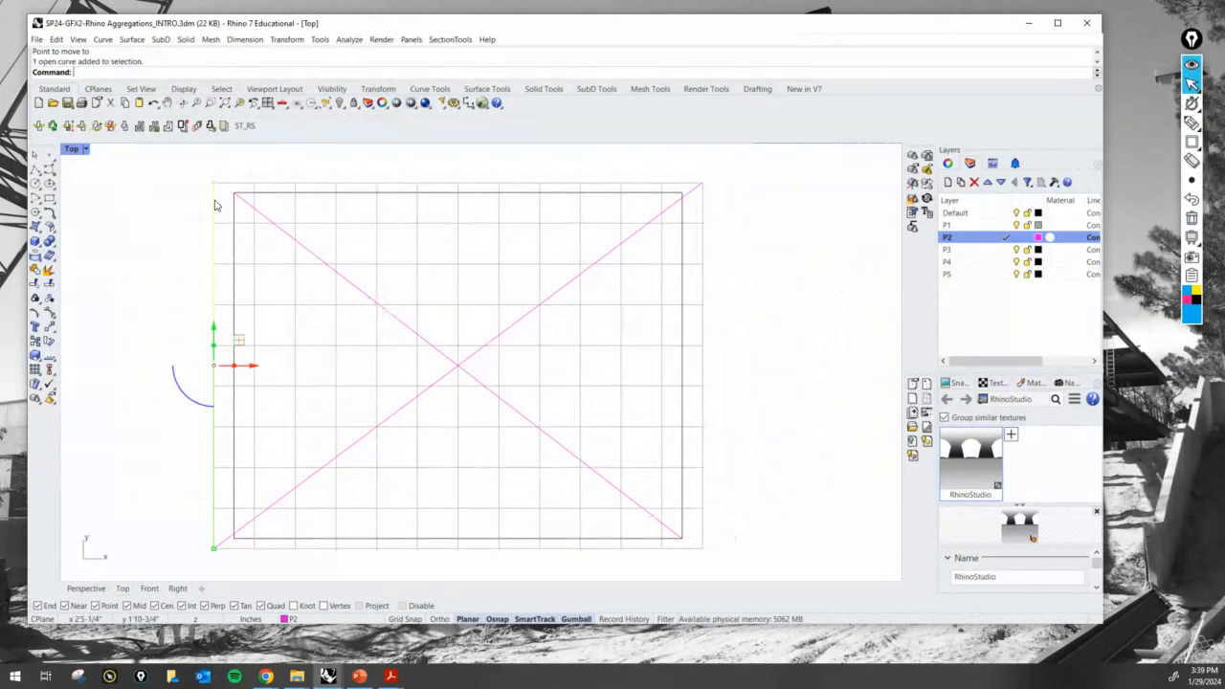
left_click(273, 185)
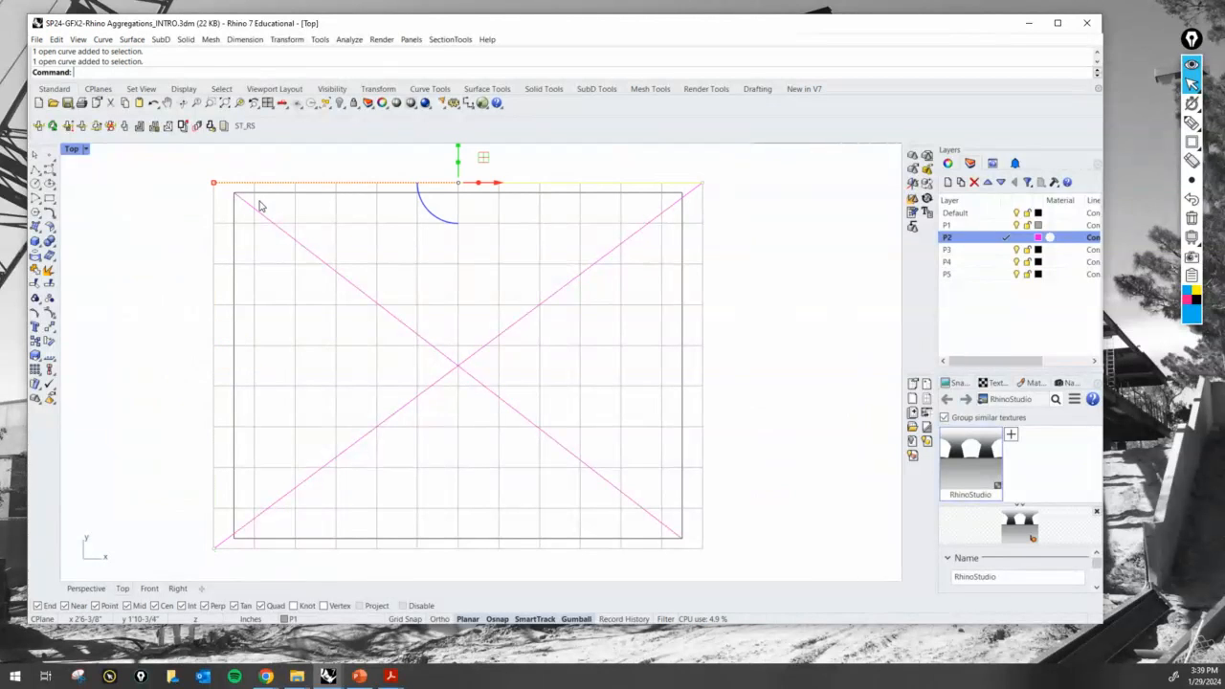
left_click(204, 194)
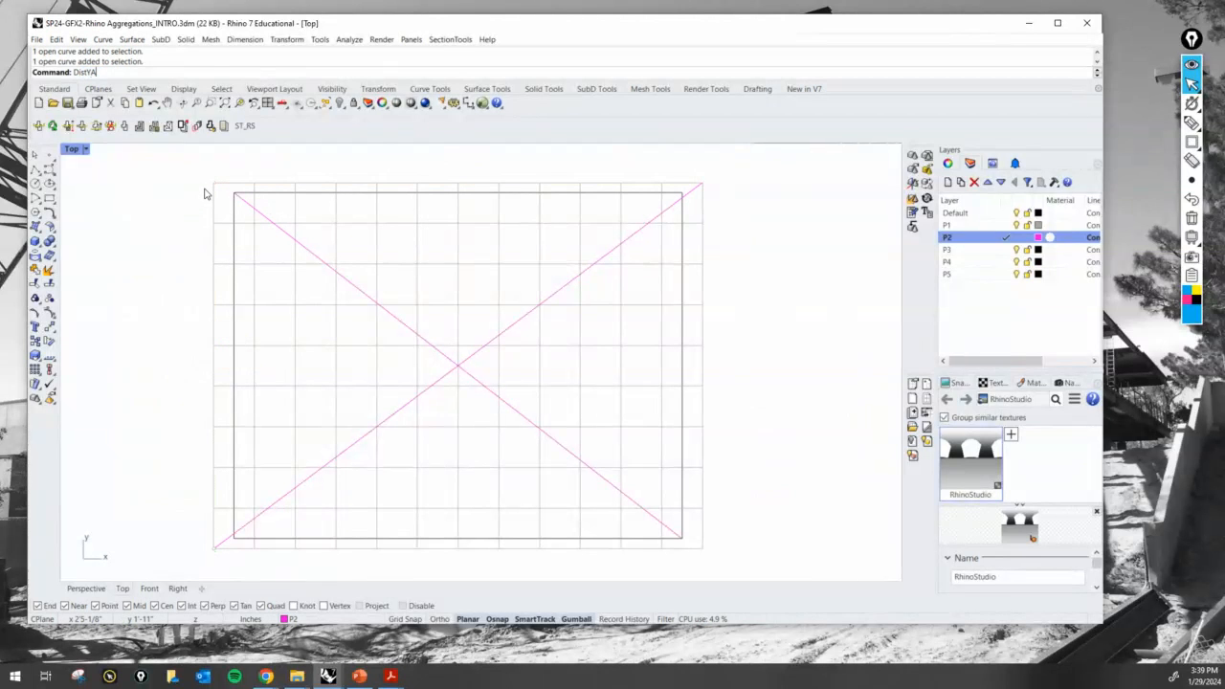
key("BackSpace")
key("BackSpace")
key("BackSpace")
key("BackSpace")
key("BackSpace")
key("BackSpace")
key("Return")
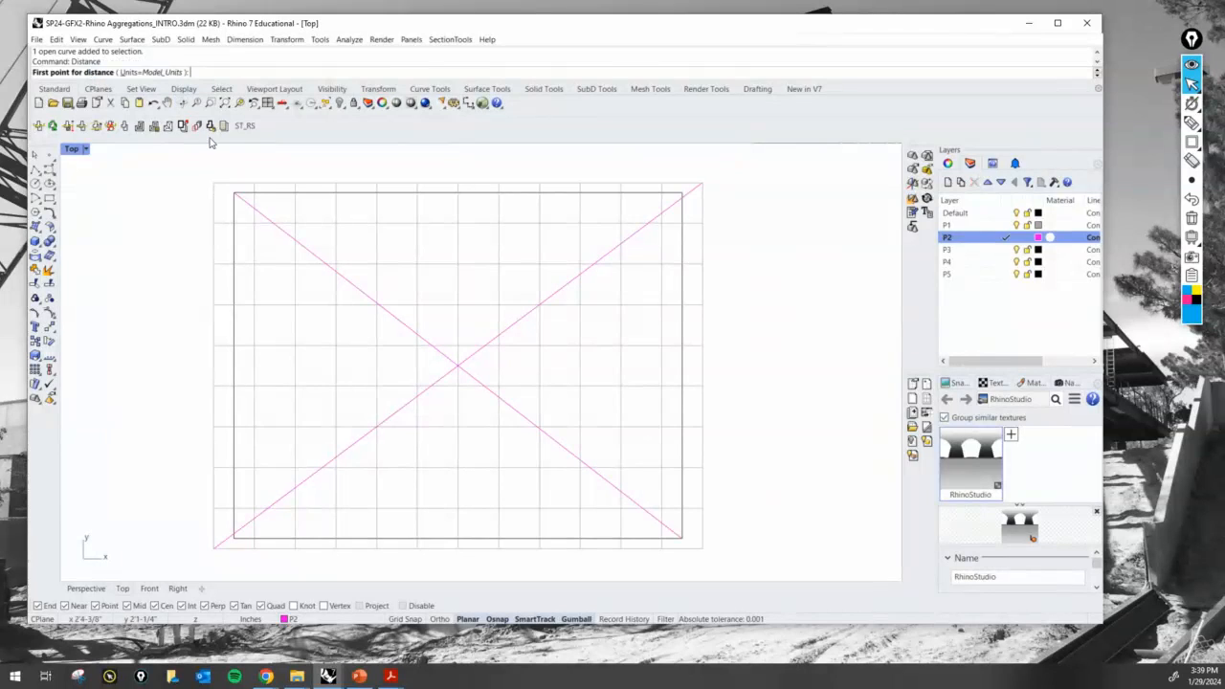
left_click(213, 183)
left_click(701, 184)
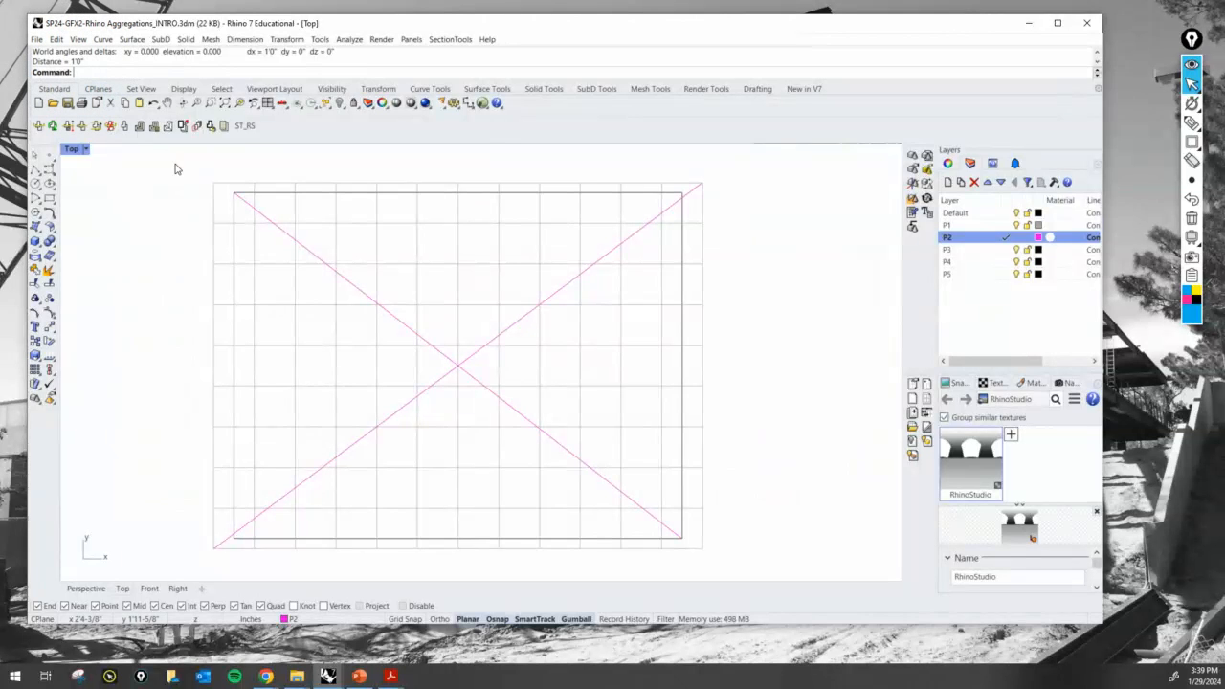
key("Return")
left_click(213, 183)
left_click(214, 547)
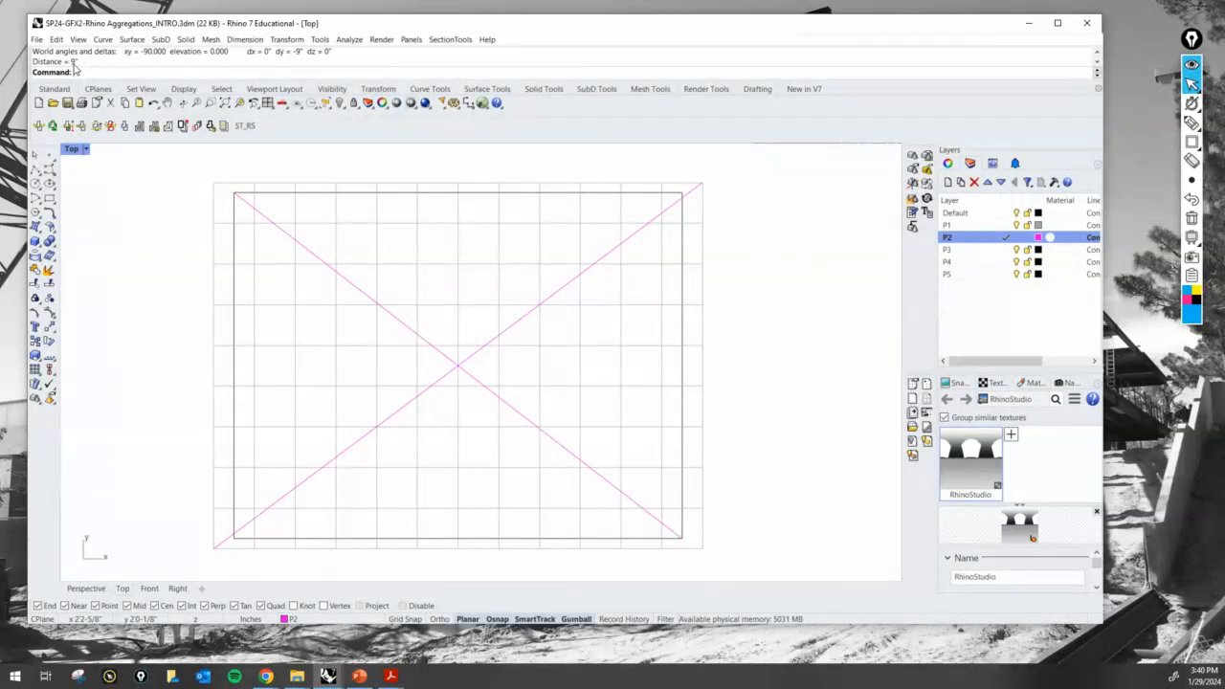
Measure the page rectangle's height along its left edge, repeating the measurement once
key("Return")
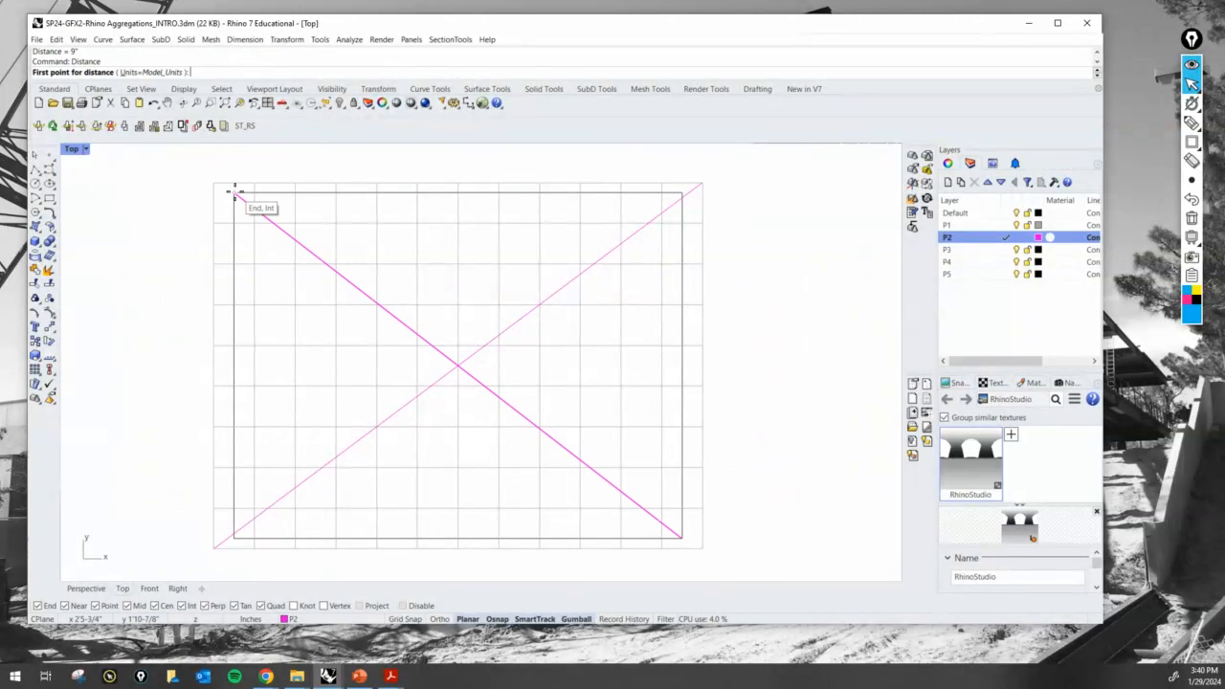
left_click(234, 194)
left_click(234, 538)
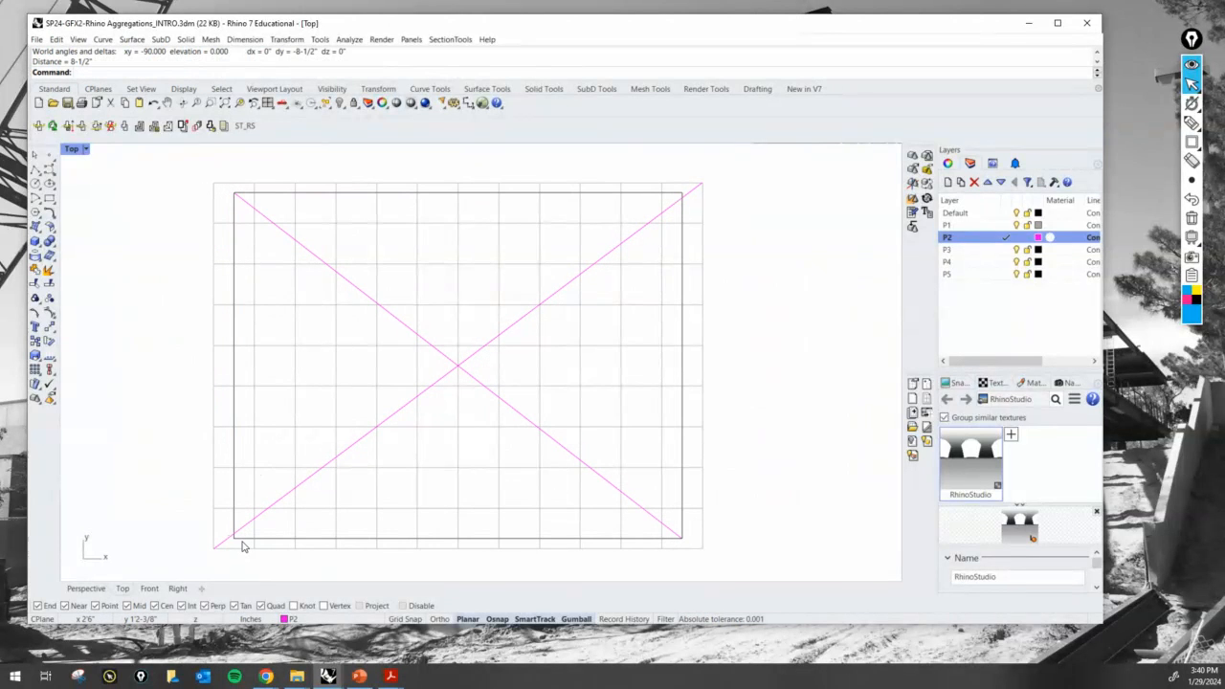
key("Return")
left_click(234, 194)
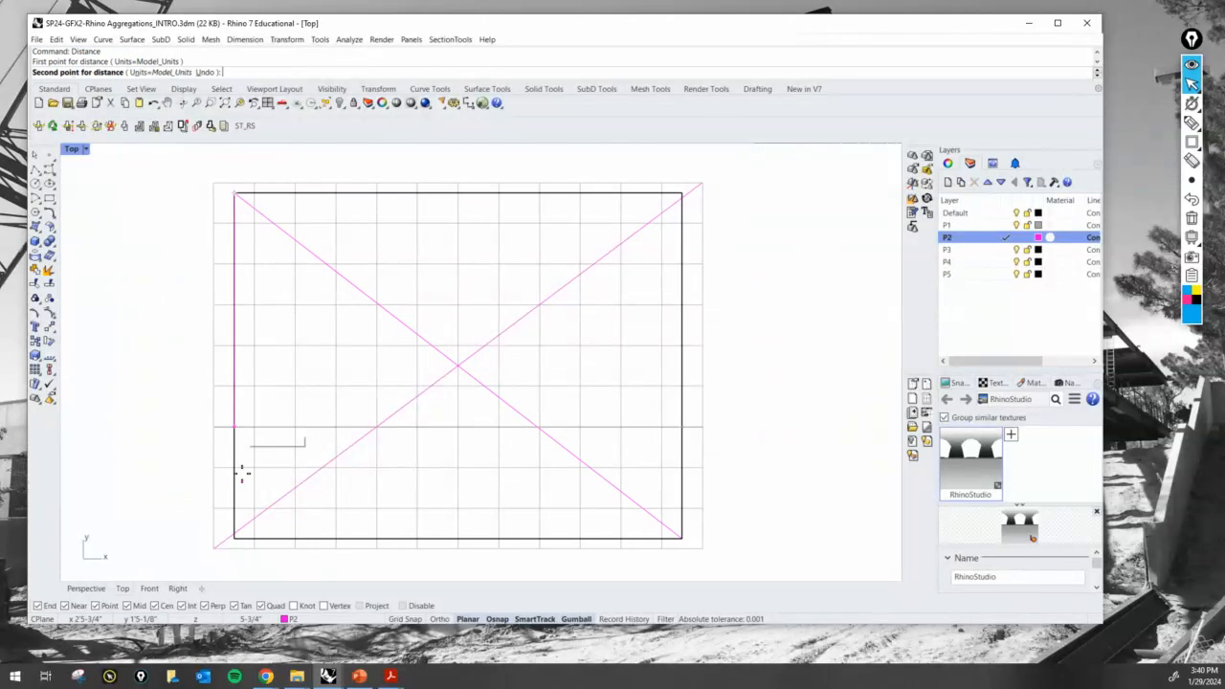
scroll(234, 523, "up", 1)
left_click(234, 542)
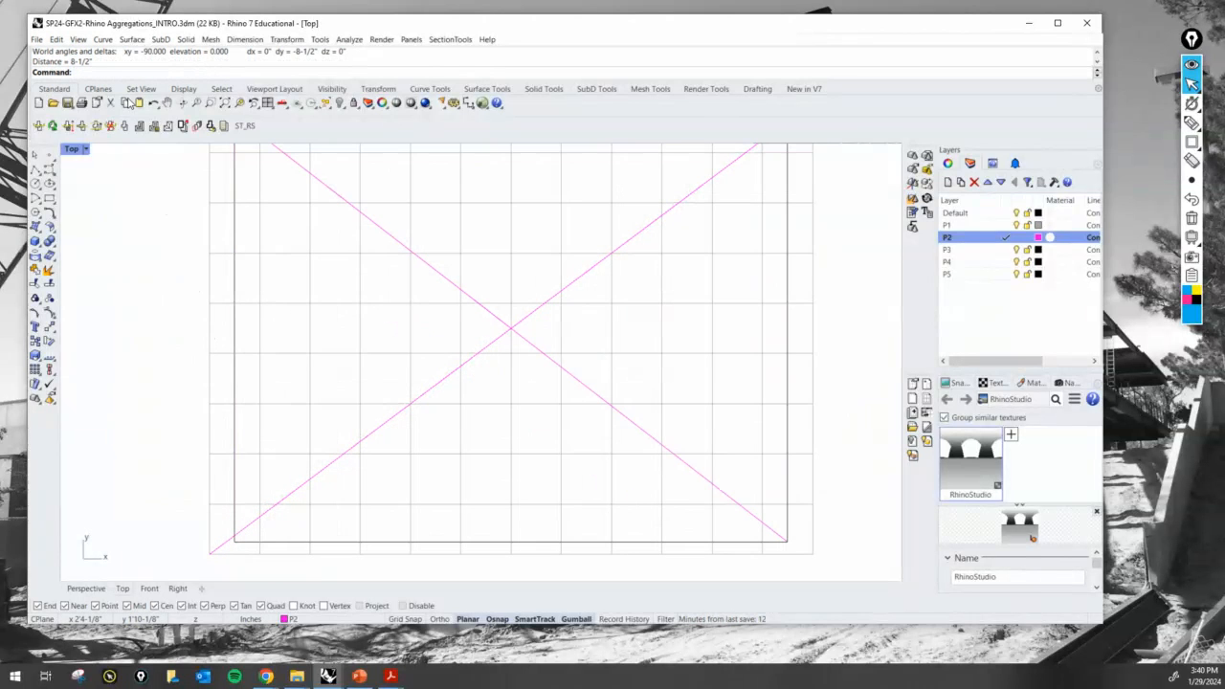
Examine where the grid's diagonal and the page rectangle's diagonal cross at the centre of the page
left_click(140, 90)
scroll(398, 235, "down", 4)
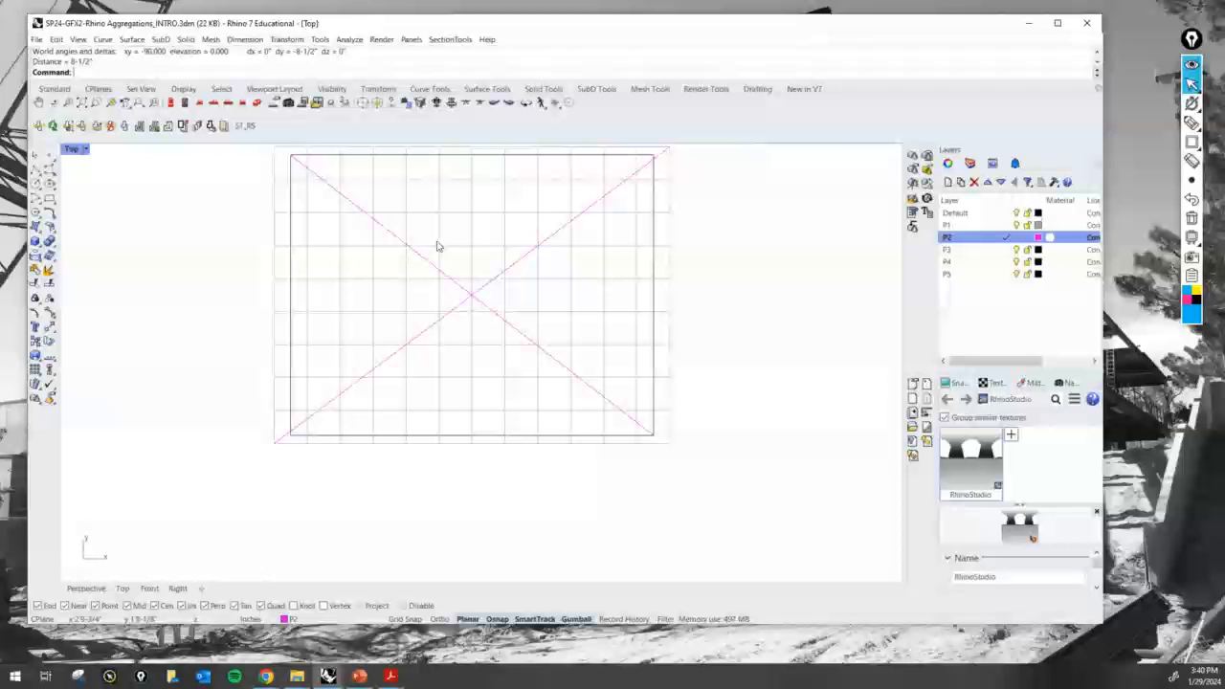
left_click(517, 265)
scroll(492, 307, "up", 1)
left_click(486, 312)
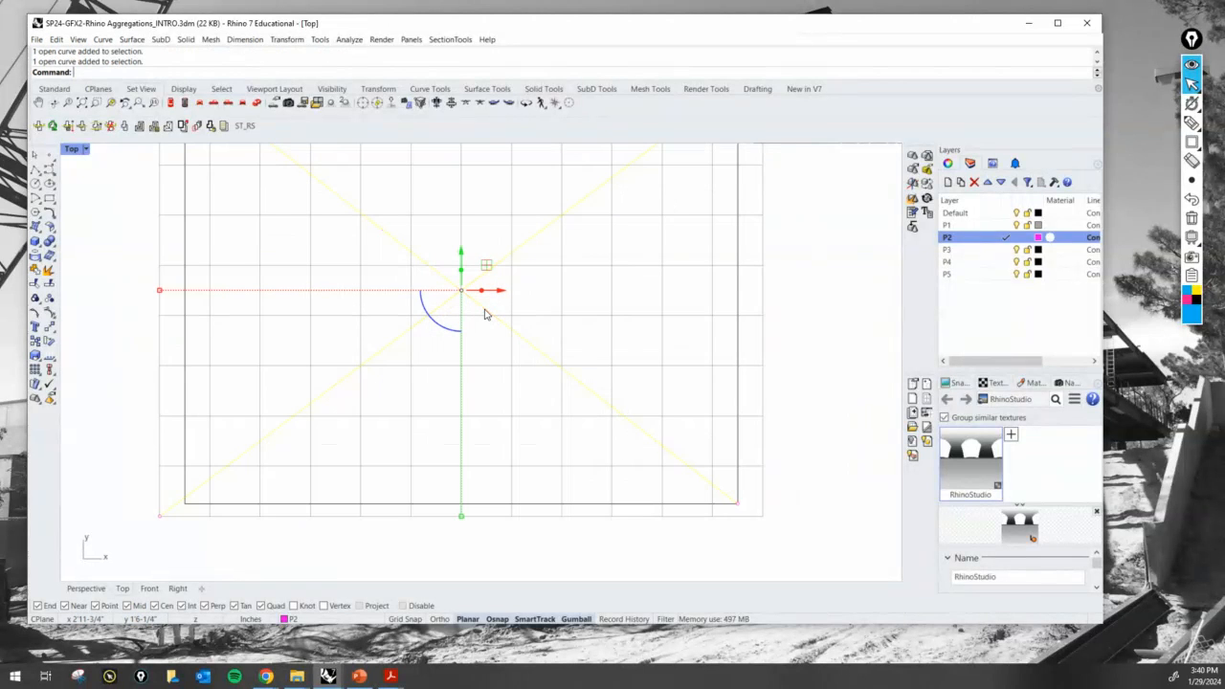
scroll(486, 300, "up", 2)
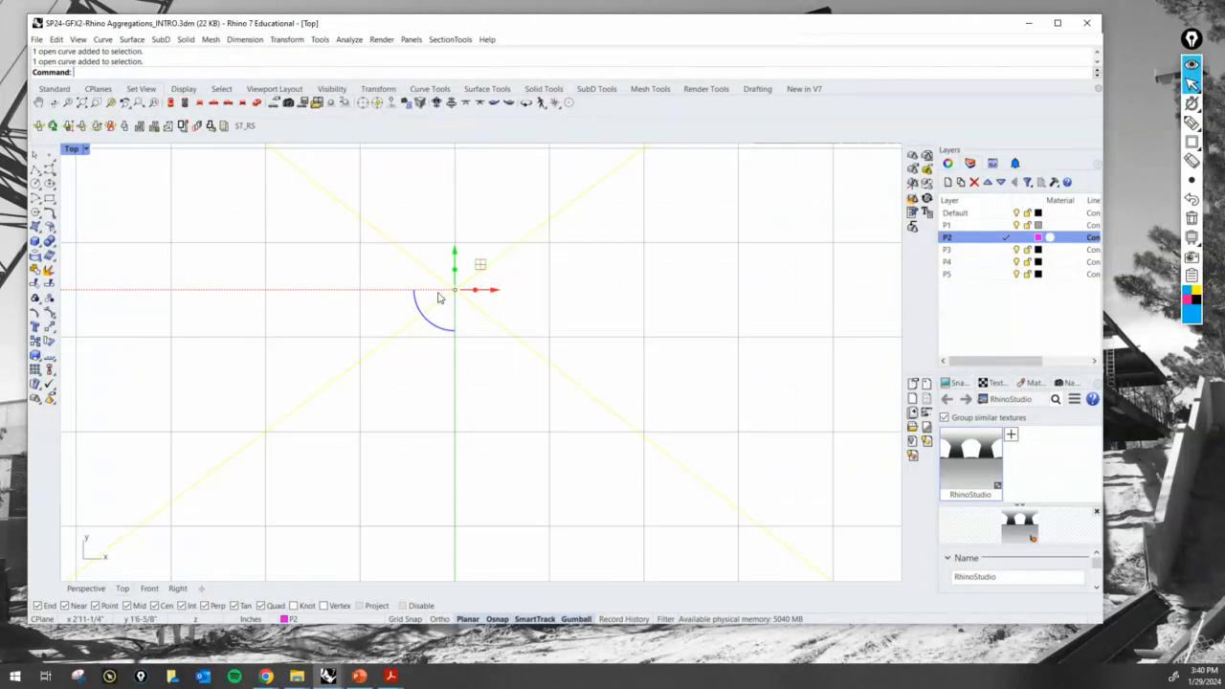
scroll(497, 262, "down", 4)
left_click(591, 253)
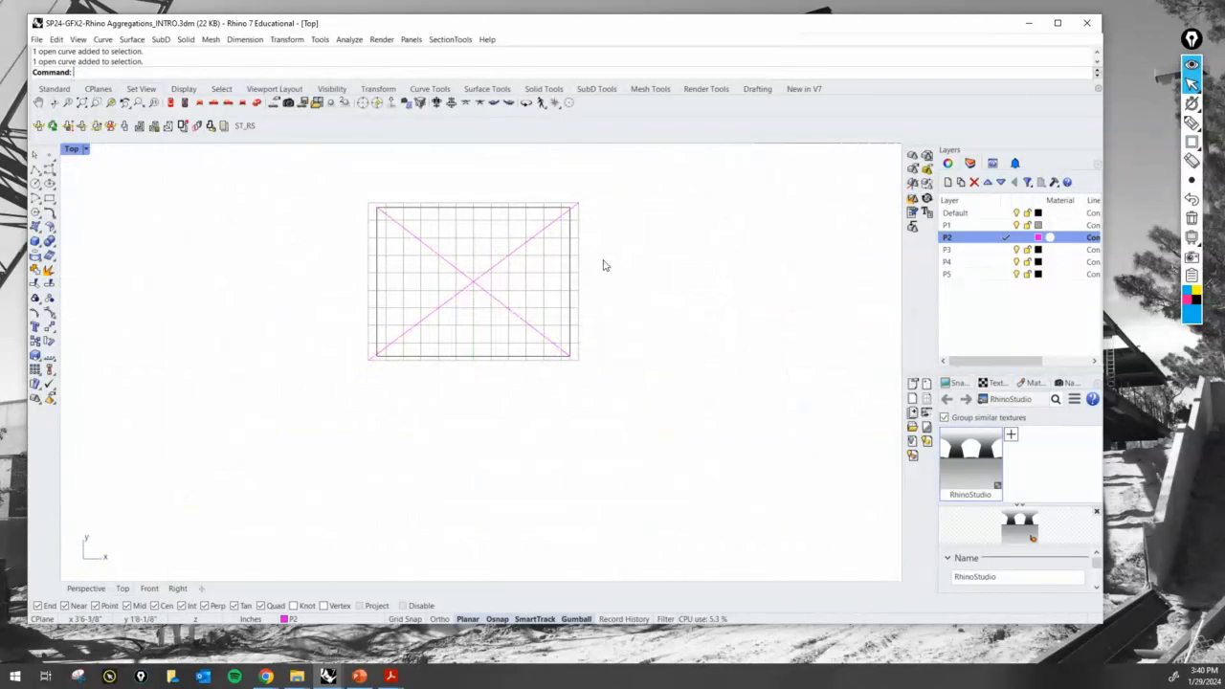
Copy the grid, page rectangle and both diagonals about 15 inches horizontally to the right of the original
right_click_drag(604, 265, 491, 269)
key("Return")
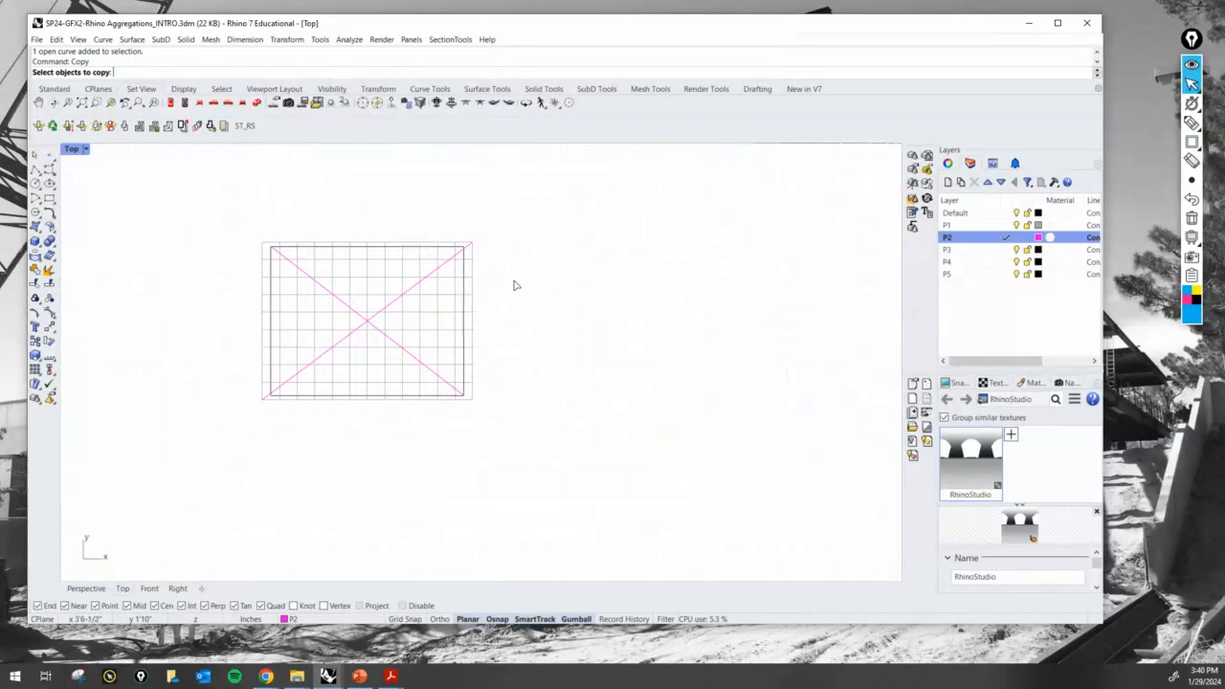
left_click_drag(552, 438, 243, 201)
key("Return")
left_click(269, 202)
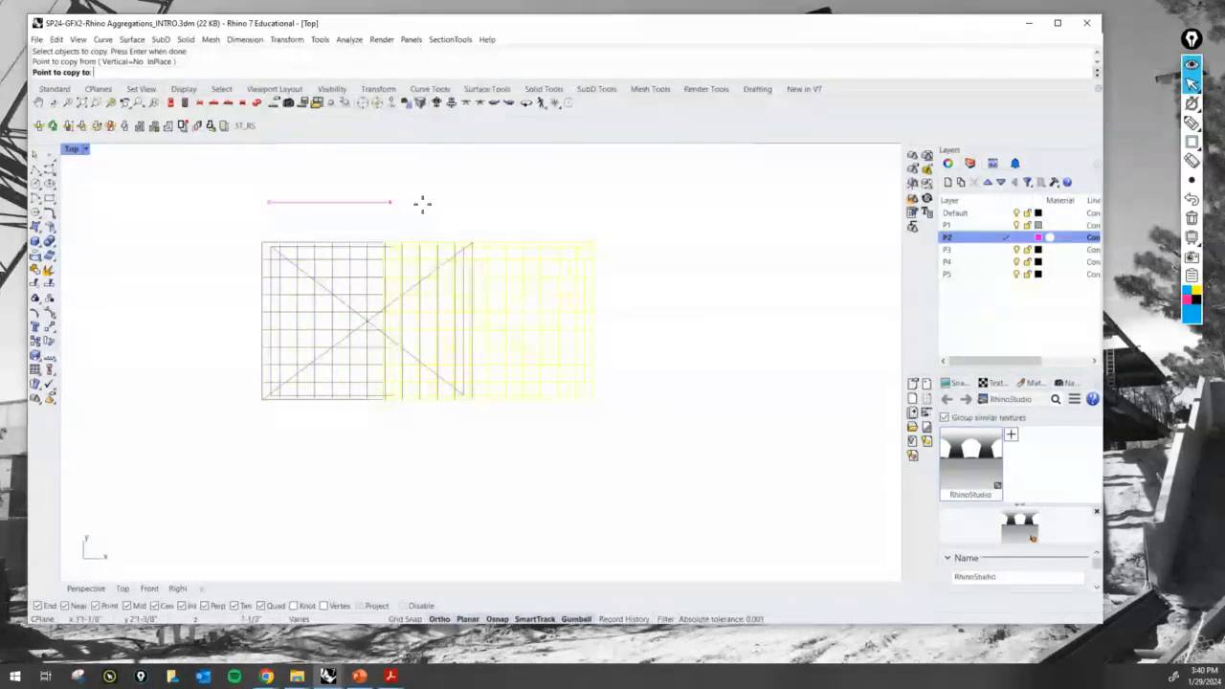
left_click(536, 219)
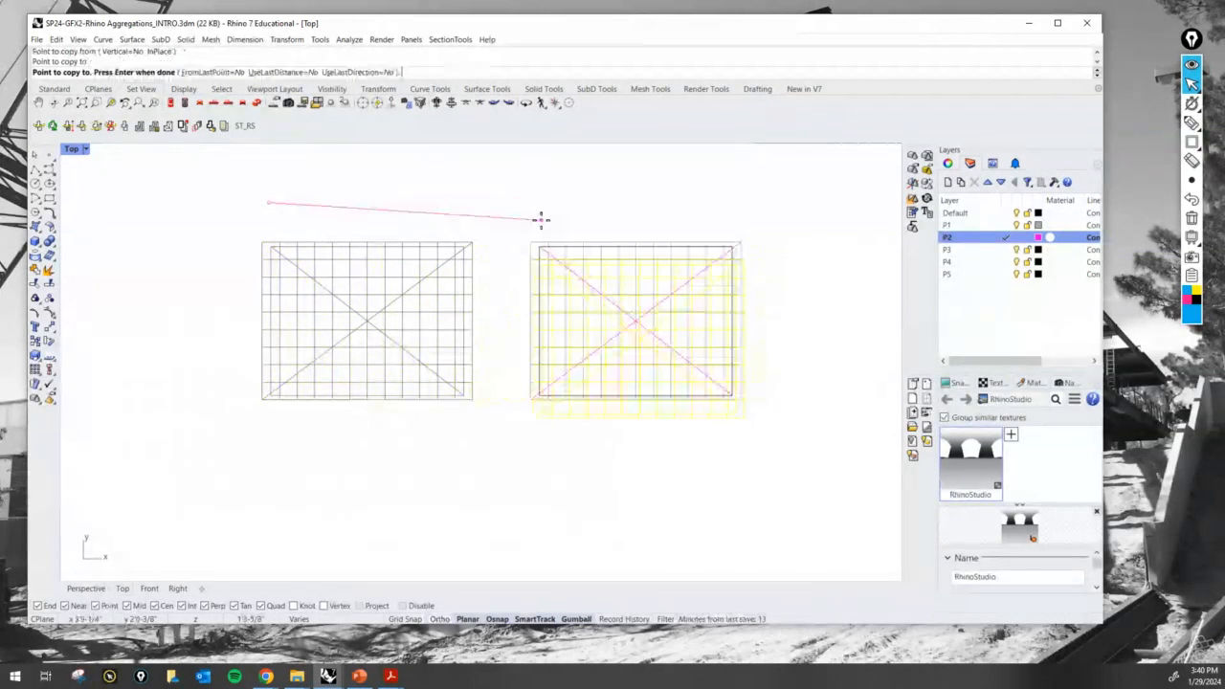
key("Return")
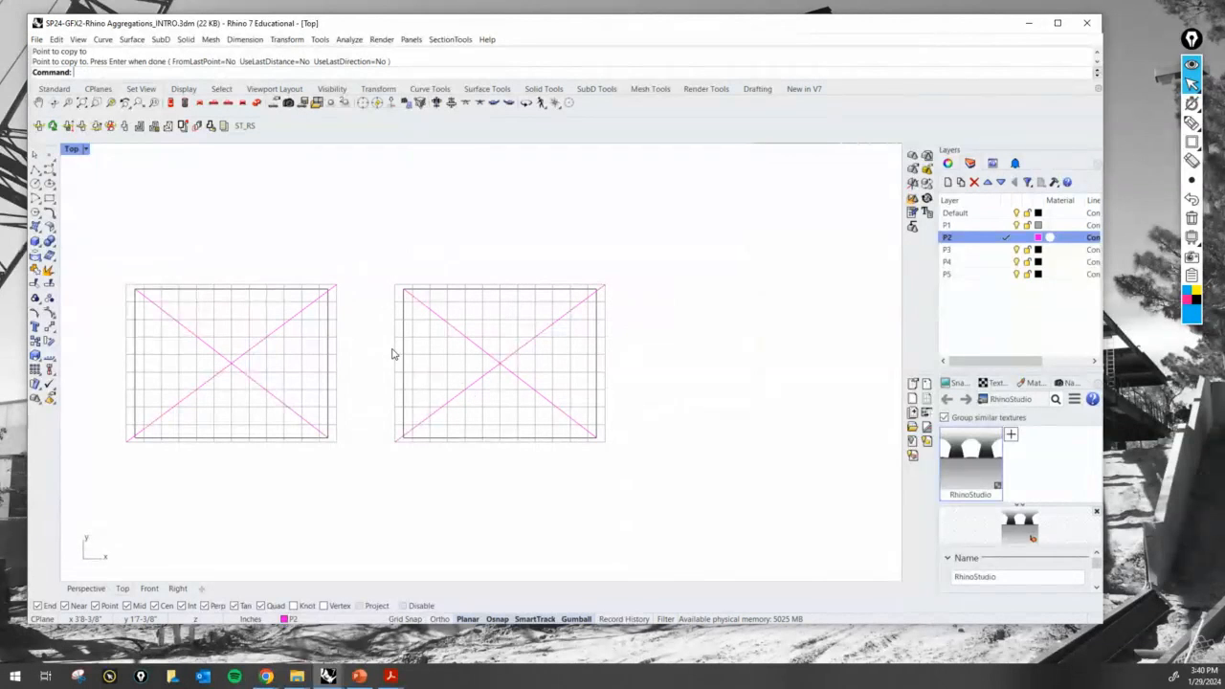
Delete both diagonals from the copied grid and page rectangle
right_click_drag(391, 353, 358, 344)
right_click_drag(334, 347, 374, 343)
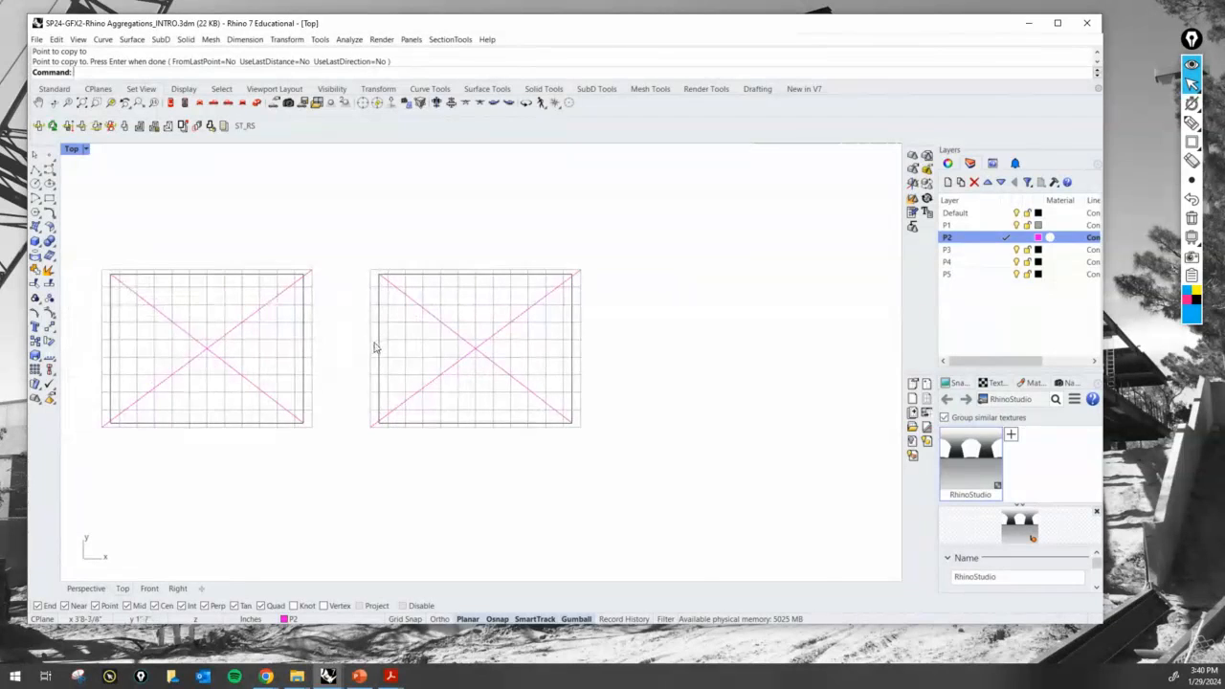
right_click_drag(503, 417, 430, 418)
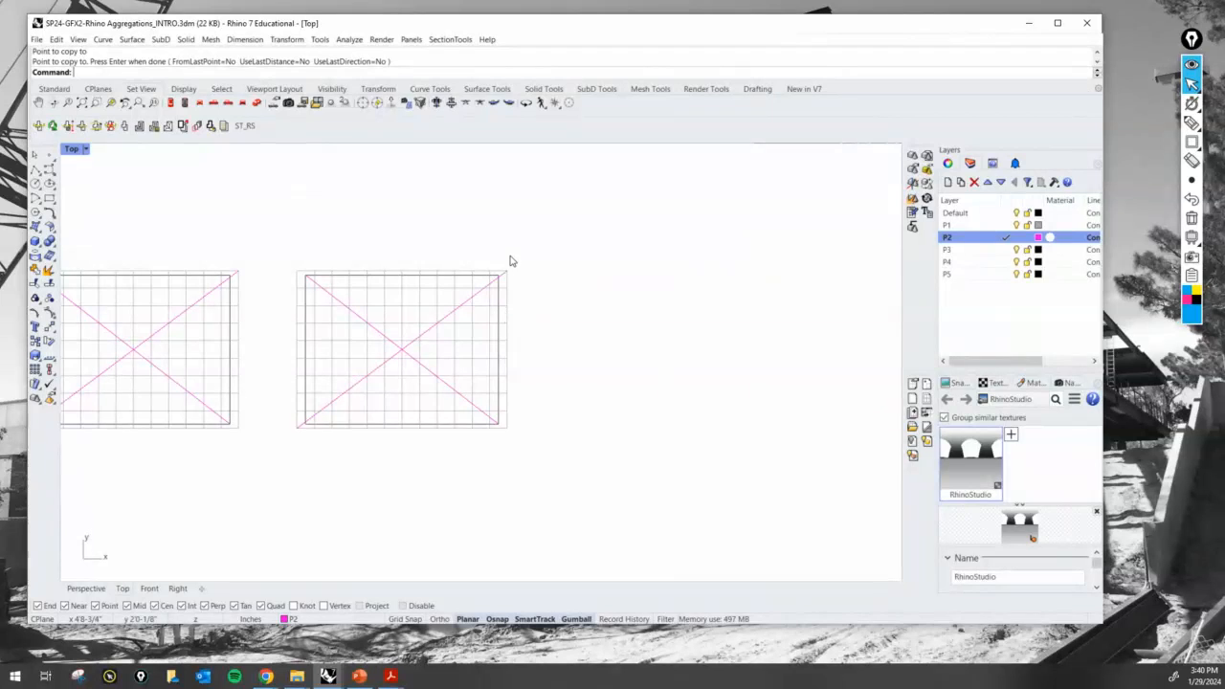
scroll(498, 285, "up", 2)
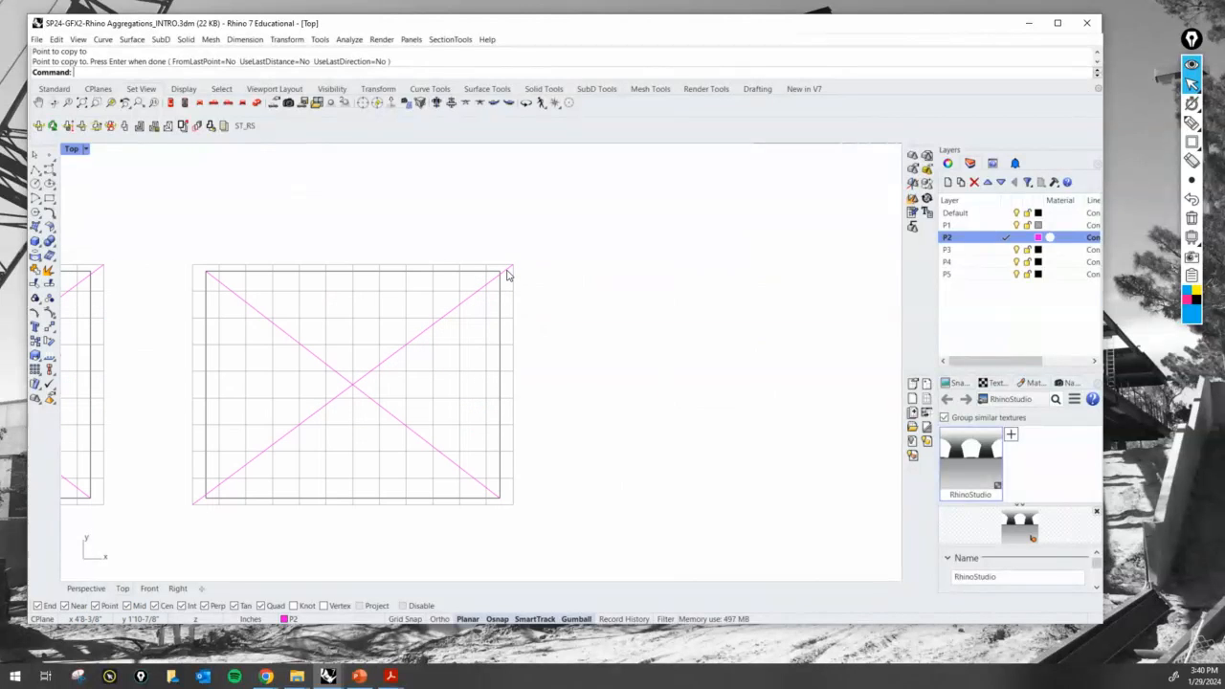
key("Escape")
left_click(507, 276)
key("Delete")
left_click(242, 308)
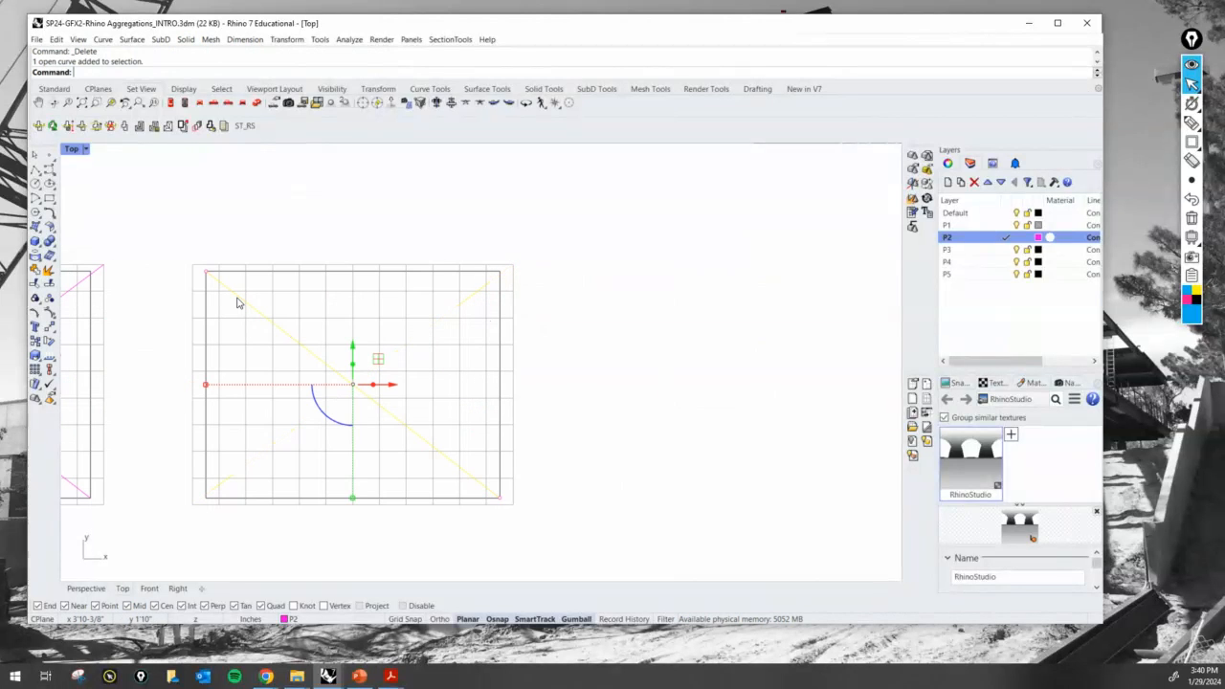
key("Delete")
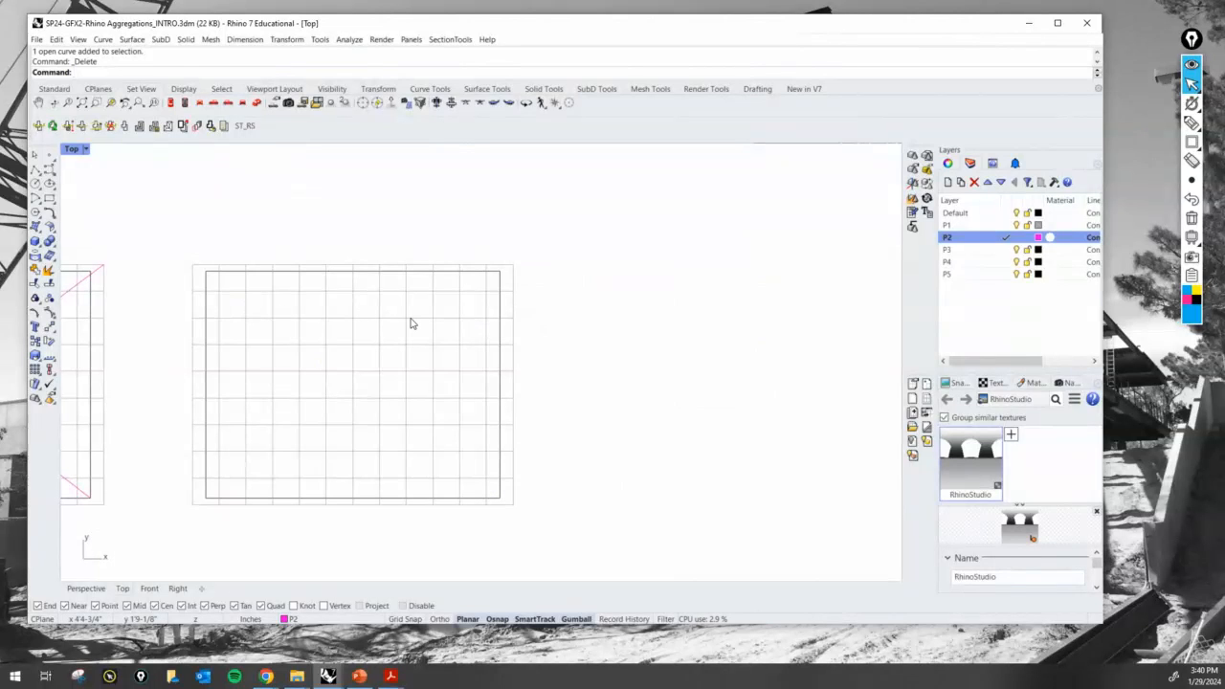
Trim the copied grid's lines outside the page rectangle on all four sides, using the rectangle as the cutting object
type("Trim")
key("Return")
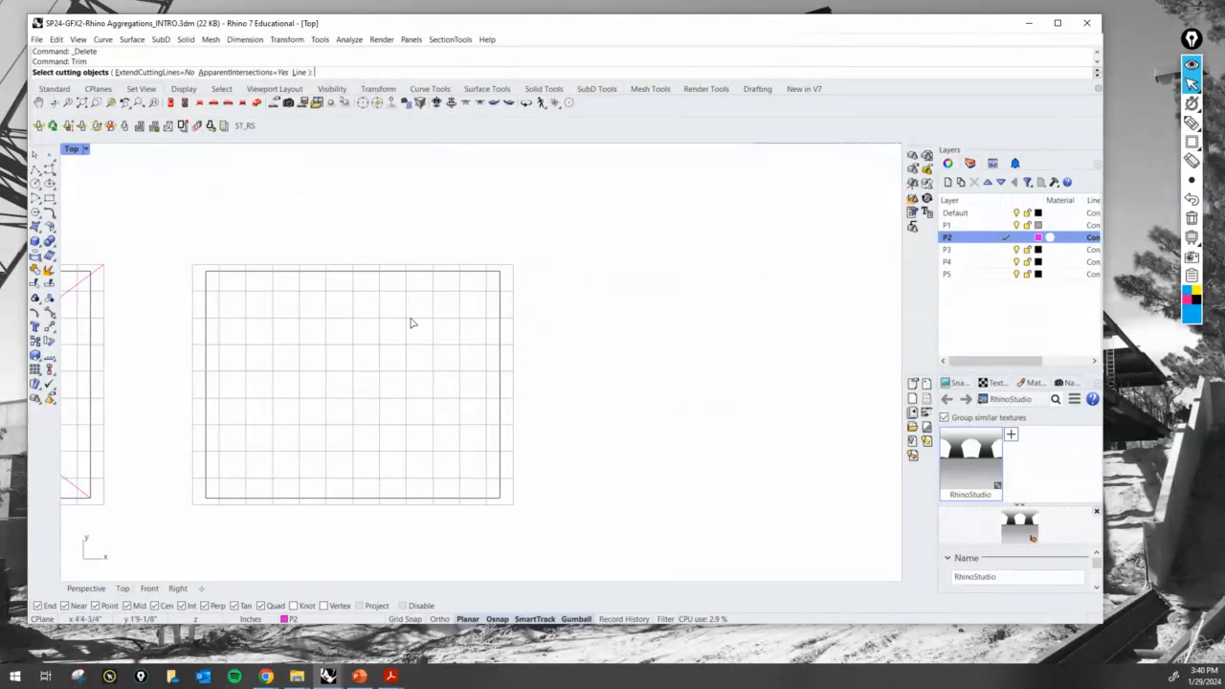
left_click(446, 275)
key("Return")
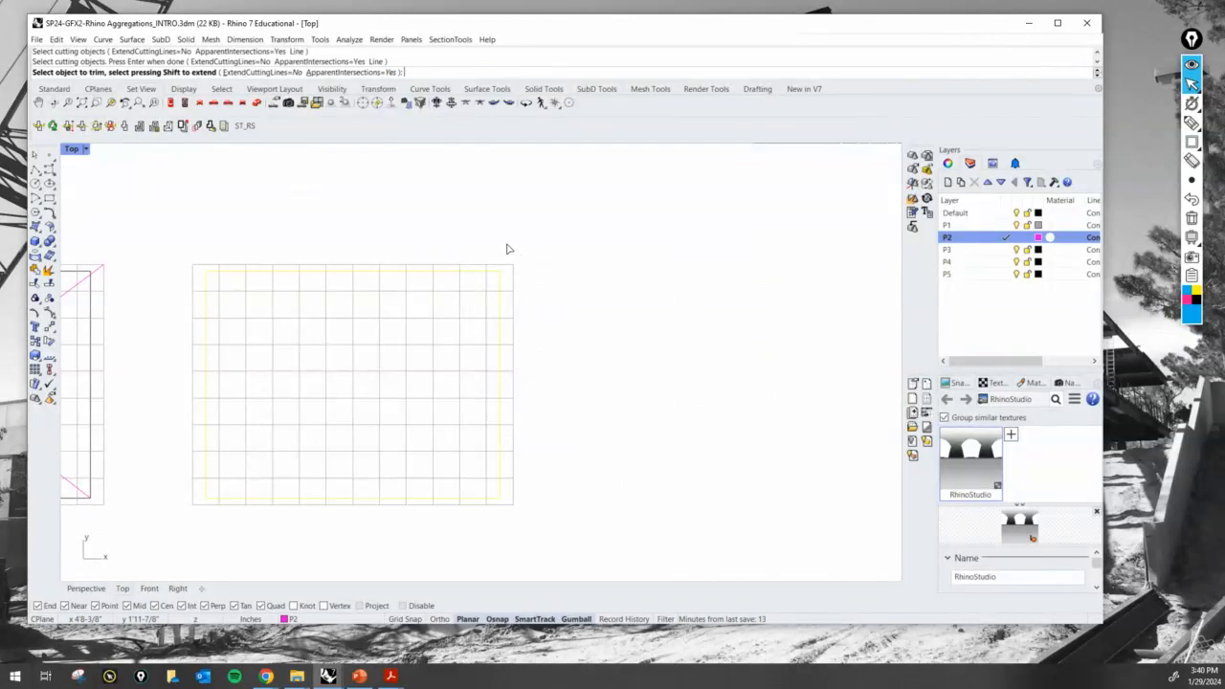
left_click_drag(507, 240, 536, 546)
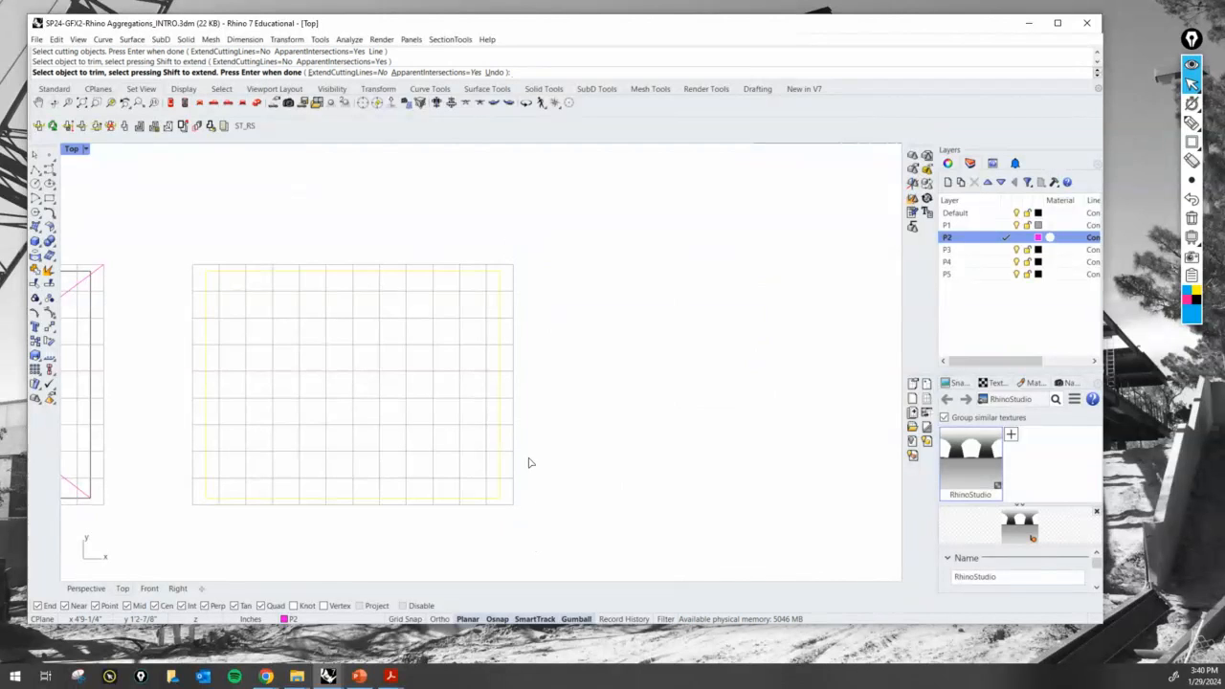
mouse_move(503, 247)
left_mouse_down()
mouse_move(554, 545)
mouse_move(508, 374)
mouse_move(509, 247)
left_mouse_up()
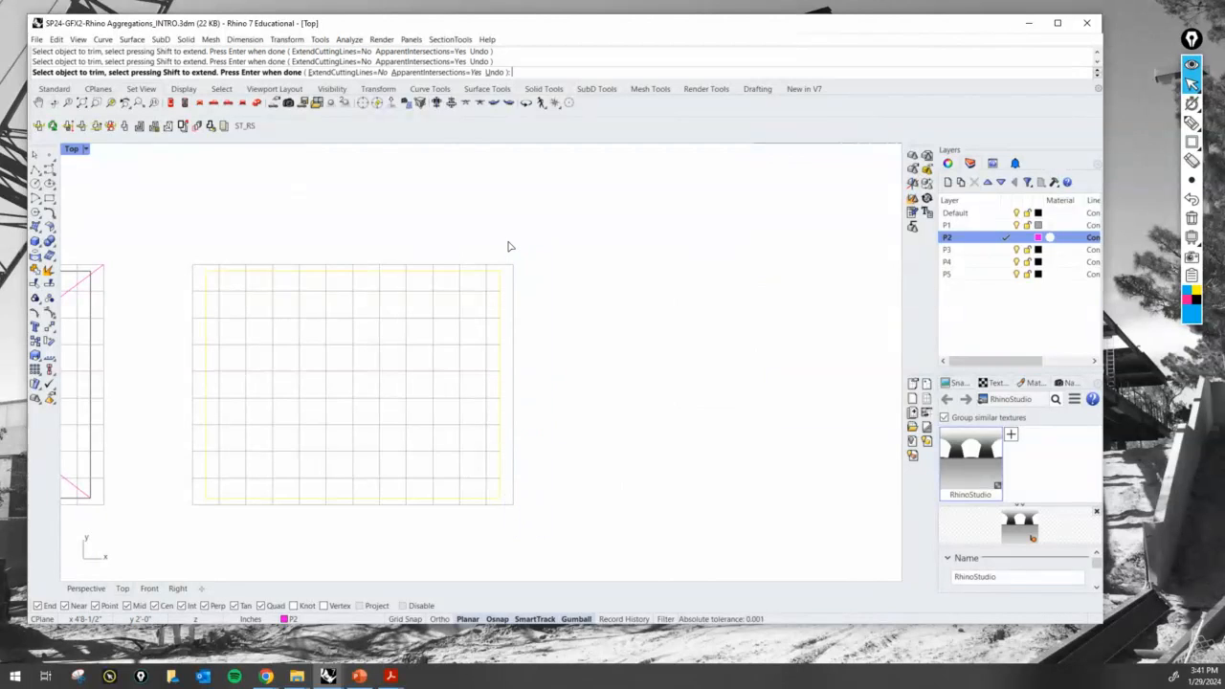
right_click_drag(444, 271, 564, 228)
scroll(499, 246, "up", 2)
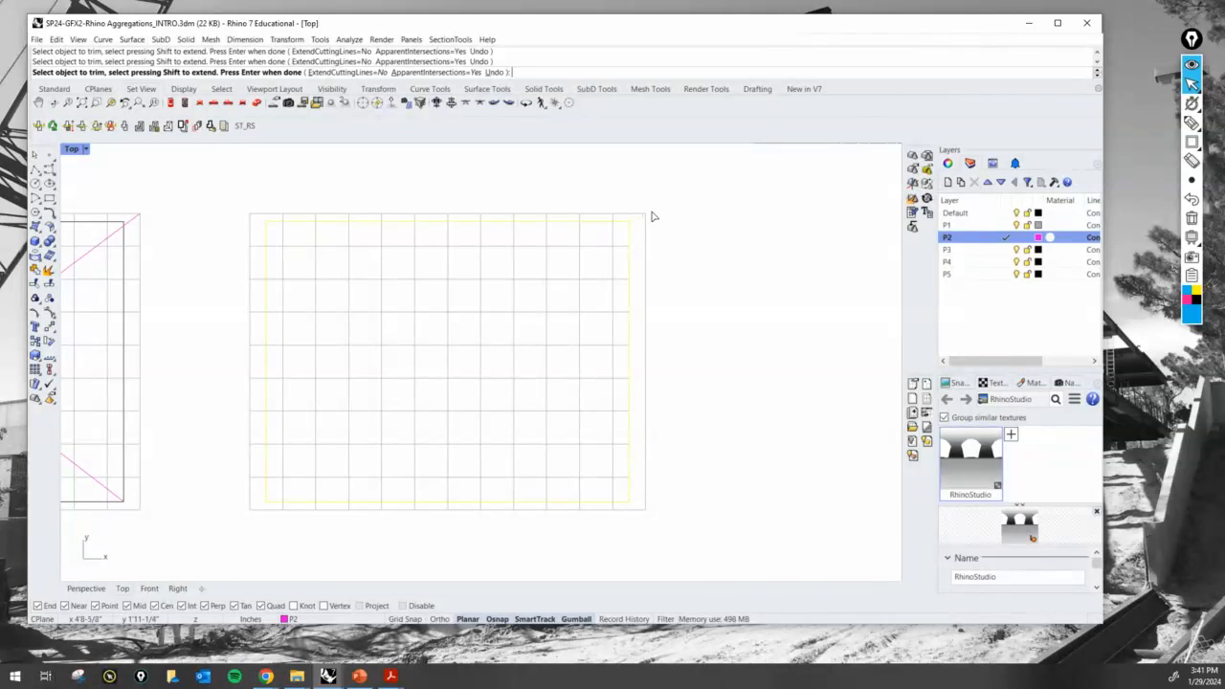
left_click_drag(654, 218, 233, 192)
left_click_drag(257, 532, 190, 195)
left_click_drag(667, 540, 271, 510)
key("Return")
Delete the four leftover outer grid lines surrounding the copied page rectangle
left_click(644, 244)
key("Delete")
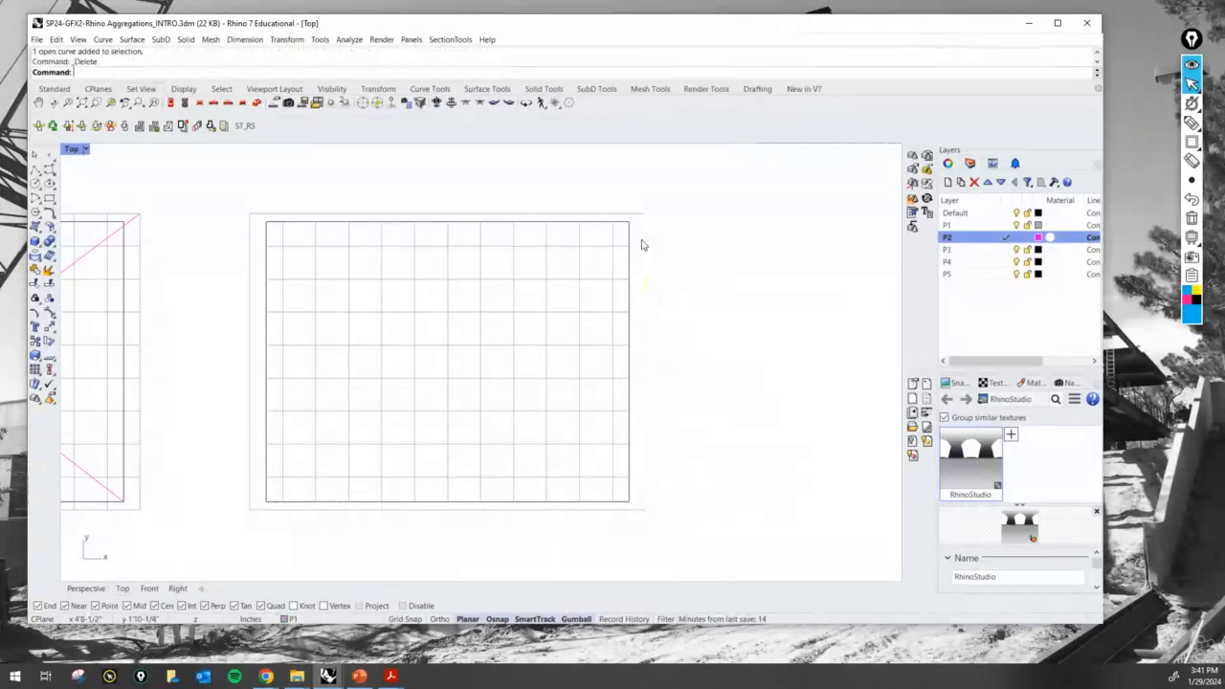
left_click(633, 221)
left_click(632, 213)
key("Delete")
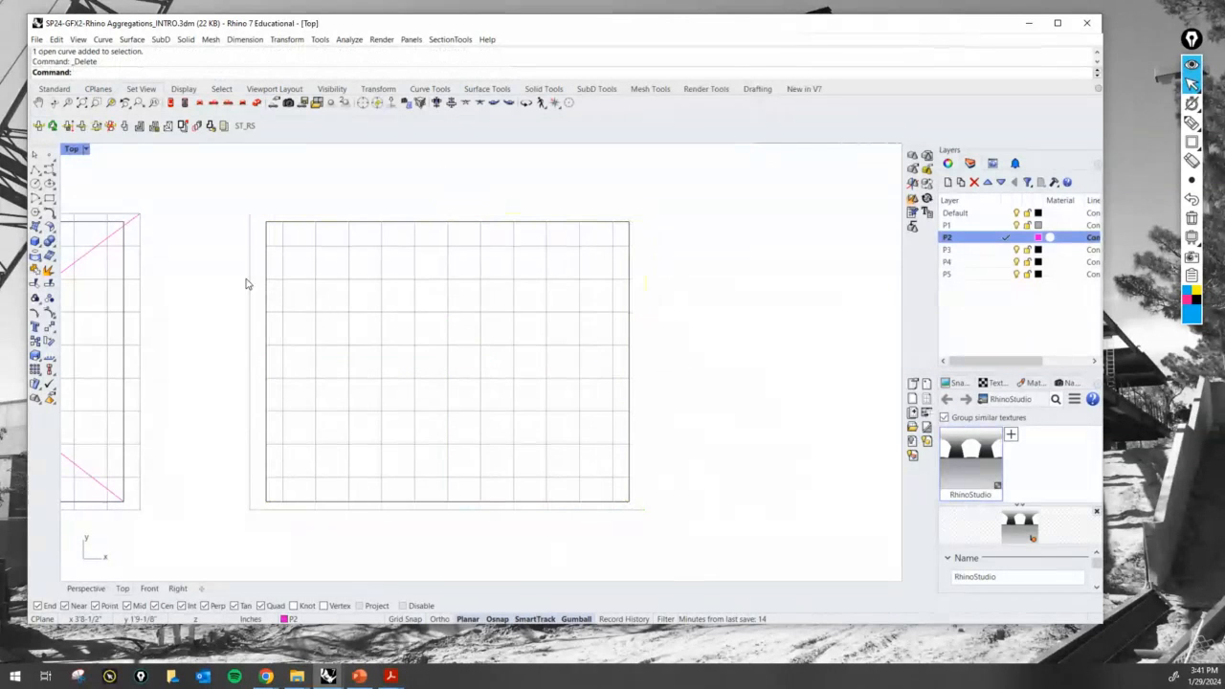
left_click(247, 283)
key("Delete")
left_click(325, 511)
key("Delete")
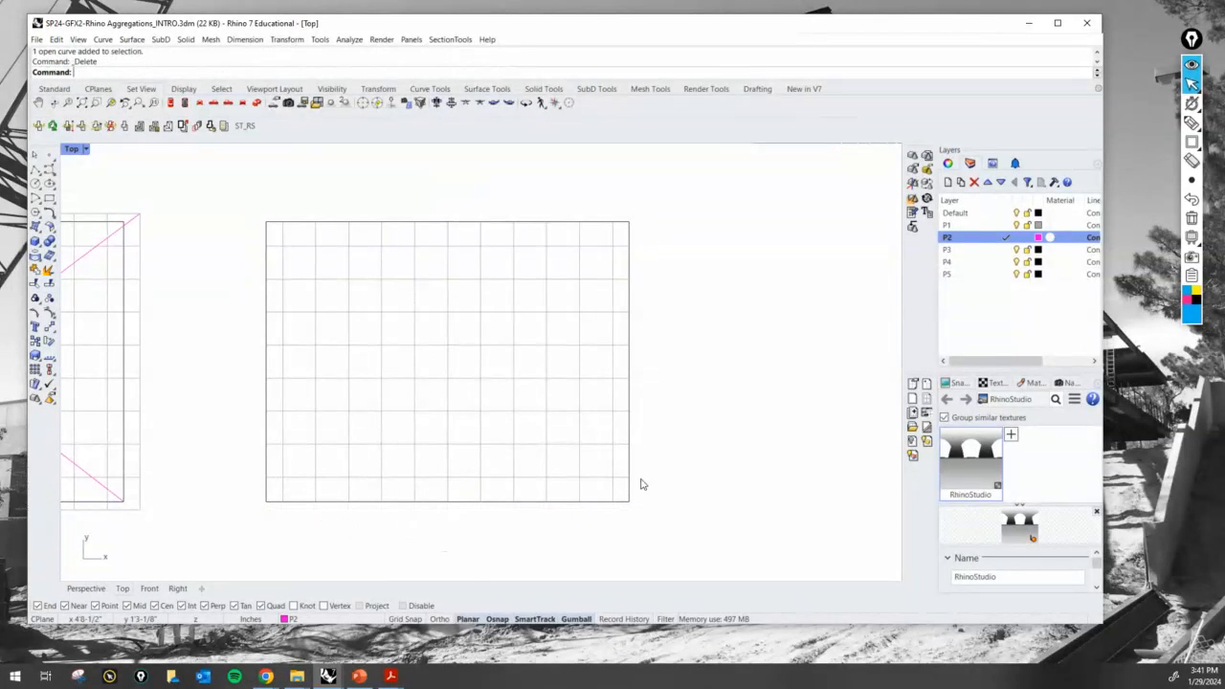
scroll(607, 392, "up", 2)
mouse_move(607, 396)
right_mouse_down()
mouse_move(680, 404)
mouse_move(670, 388)
mouse_move(661, 417)
mouse_move(663, 357)
right_mouse_up()
scroll(672, 388, "up", 2)
scroll(664, 395, "down", 4)
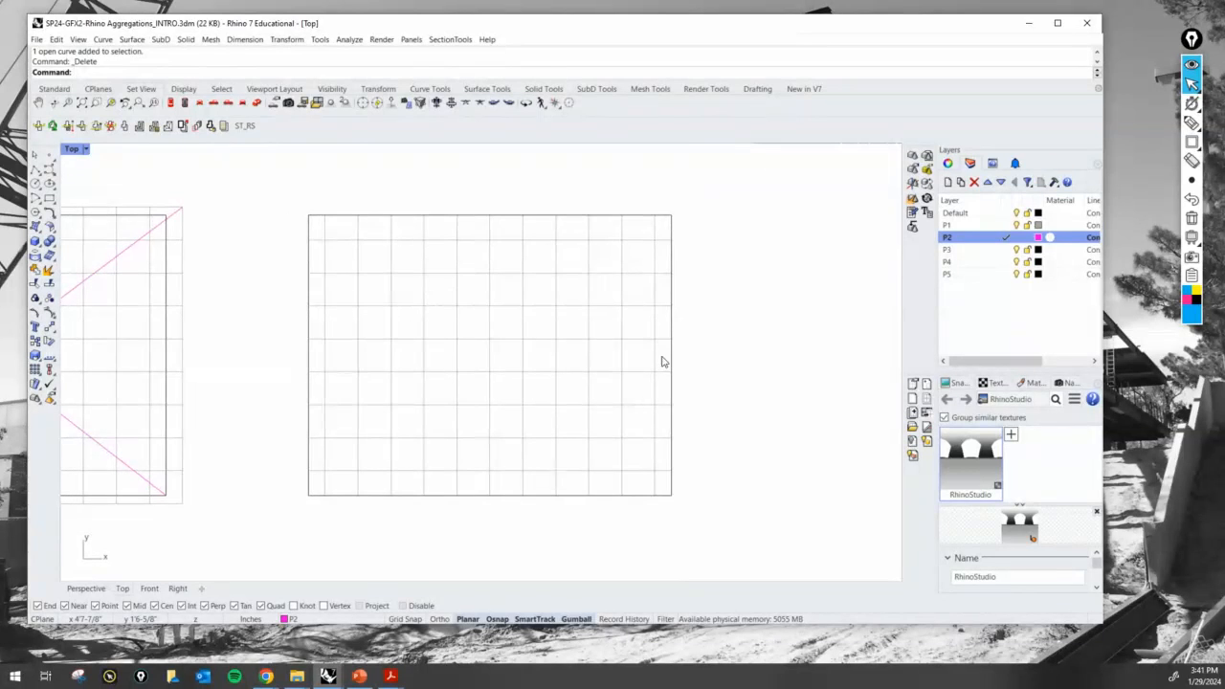
scroll(642, 353, "down", 2)
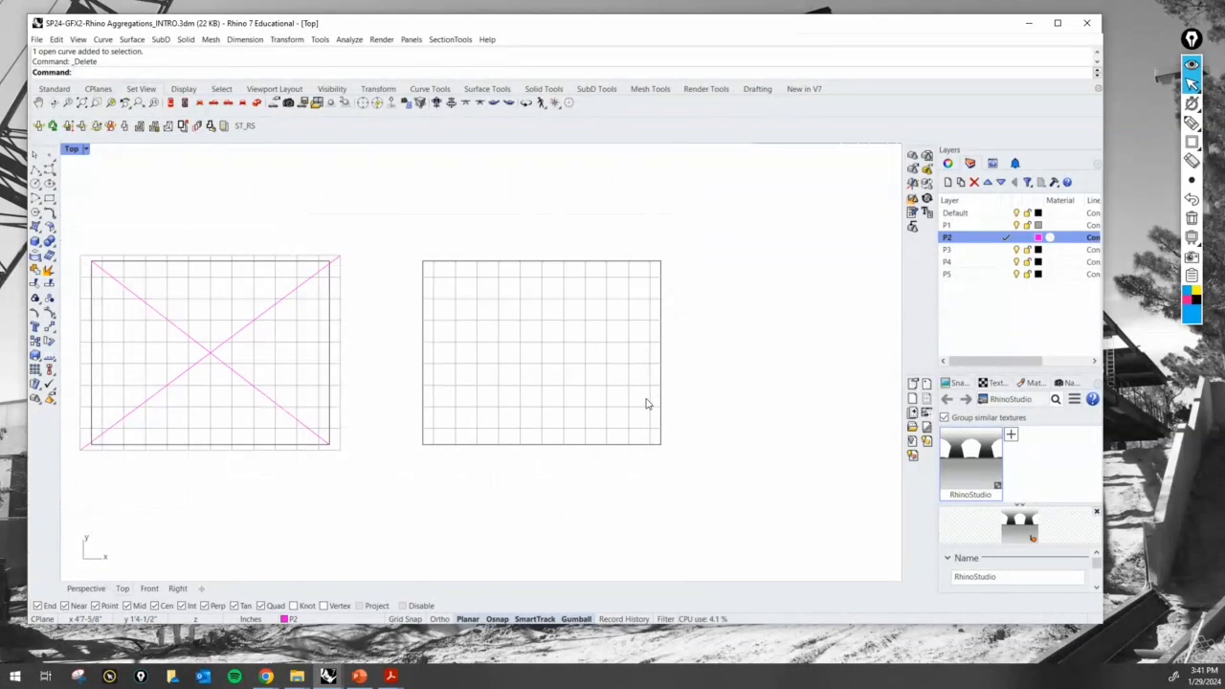
scroll(484, 392, "down", 1)
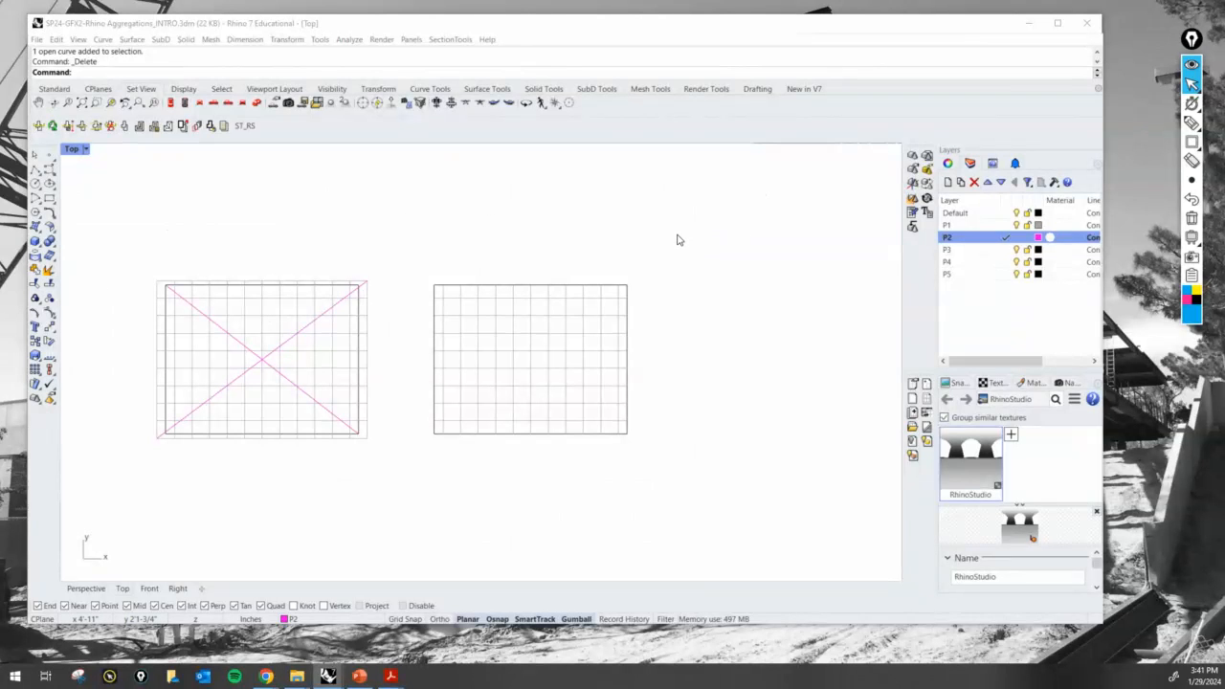
Open the print setup for the Top view and set the Letter page's orientation to Landscape
scroll(601, 344, "up", 3)
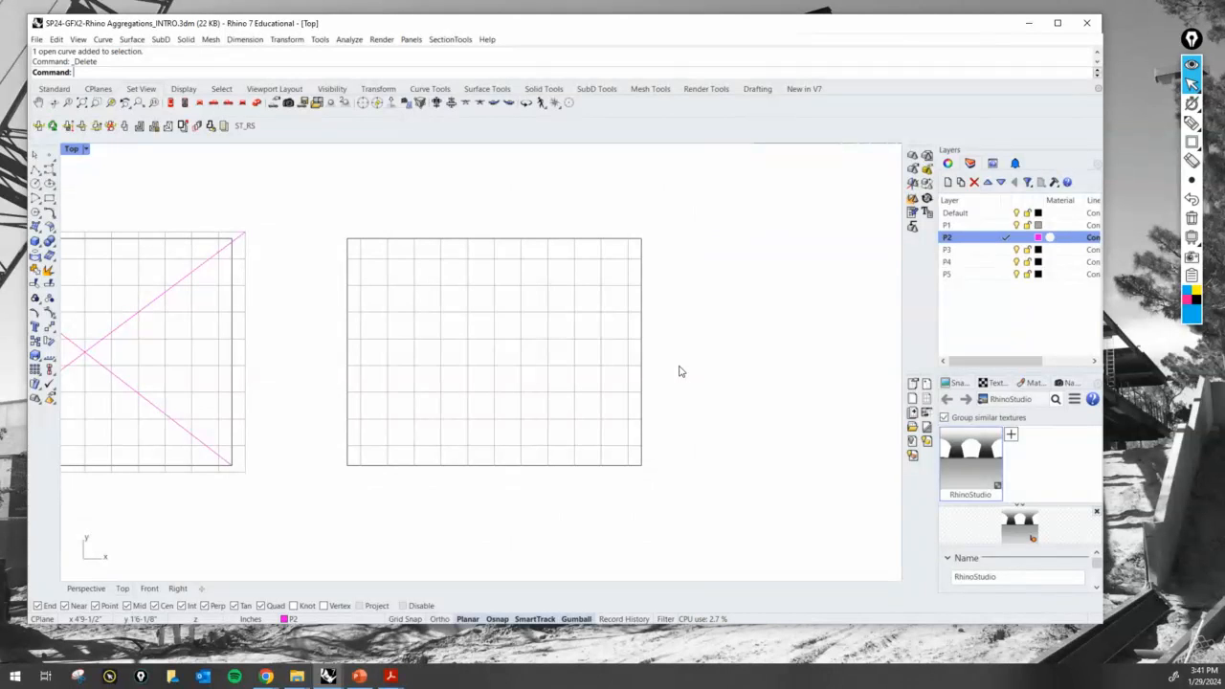
key("ctrl+p")
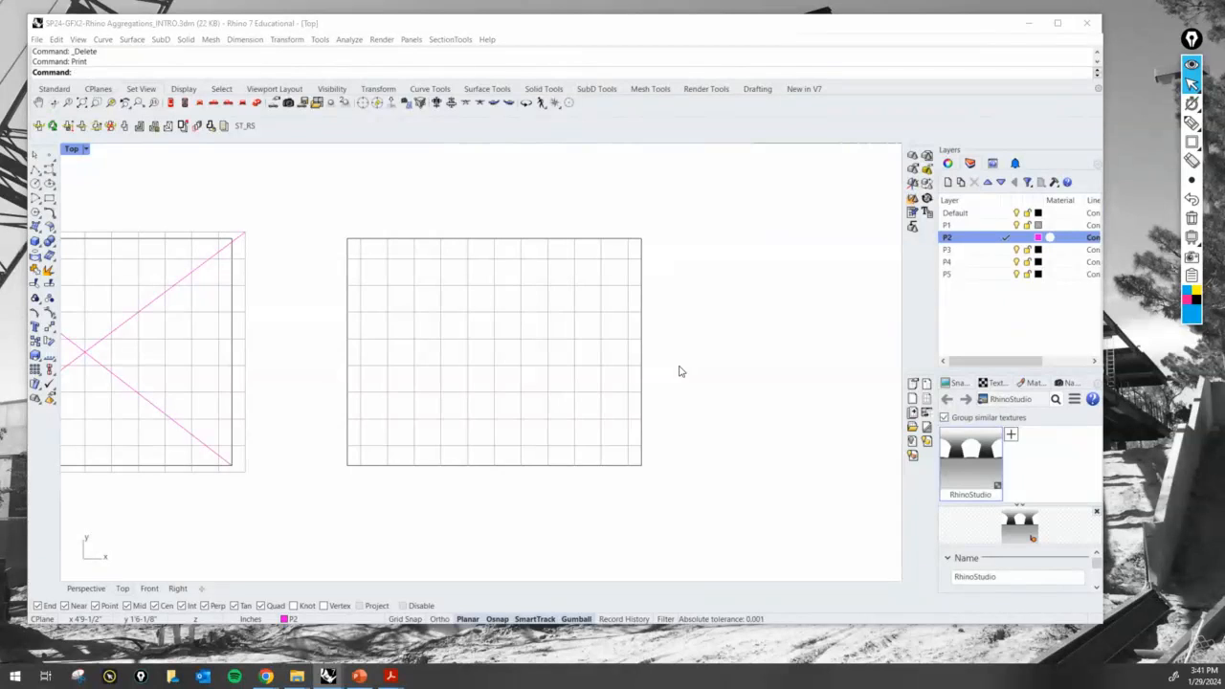
left_click_drag(692, 188, 920, 95)
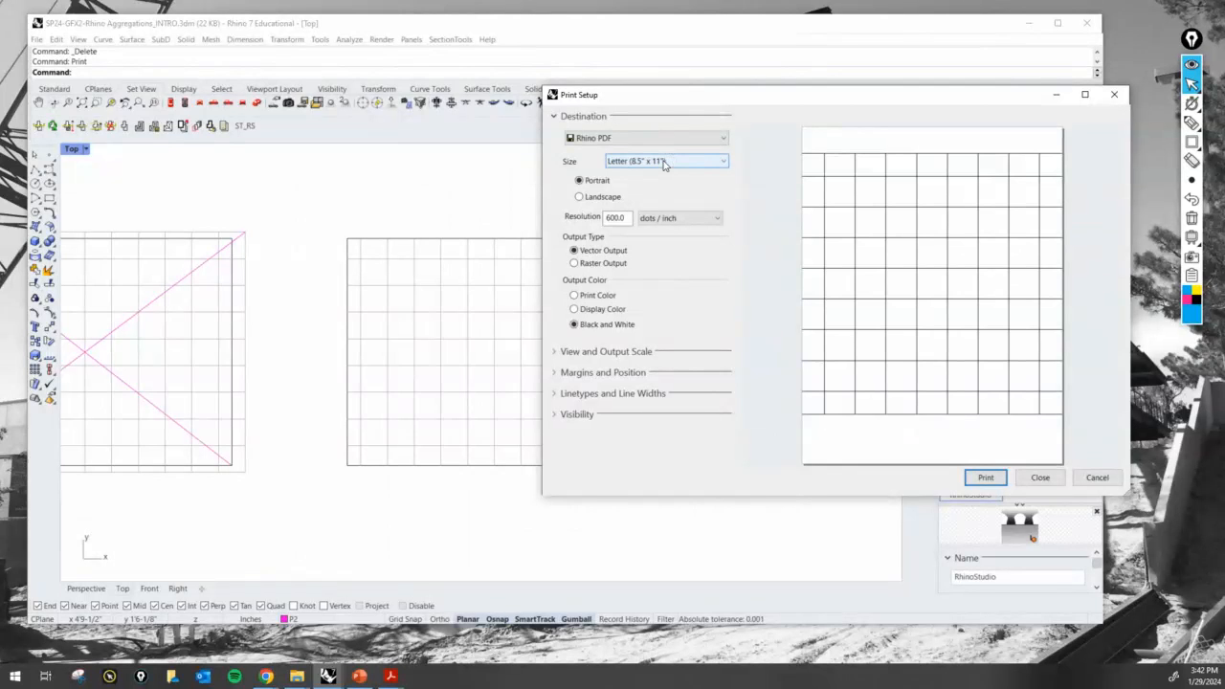
left_click(613, 200)
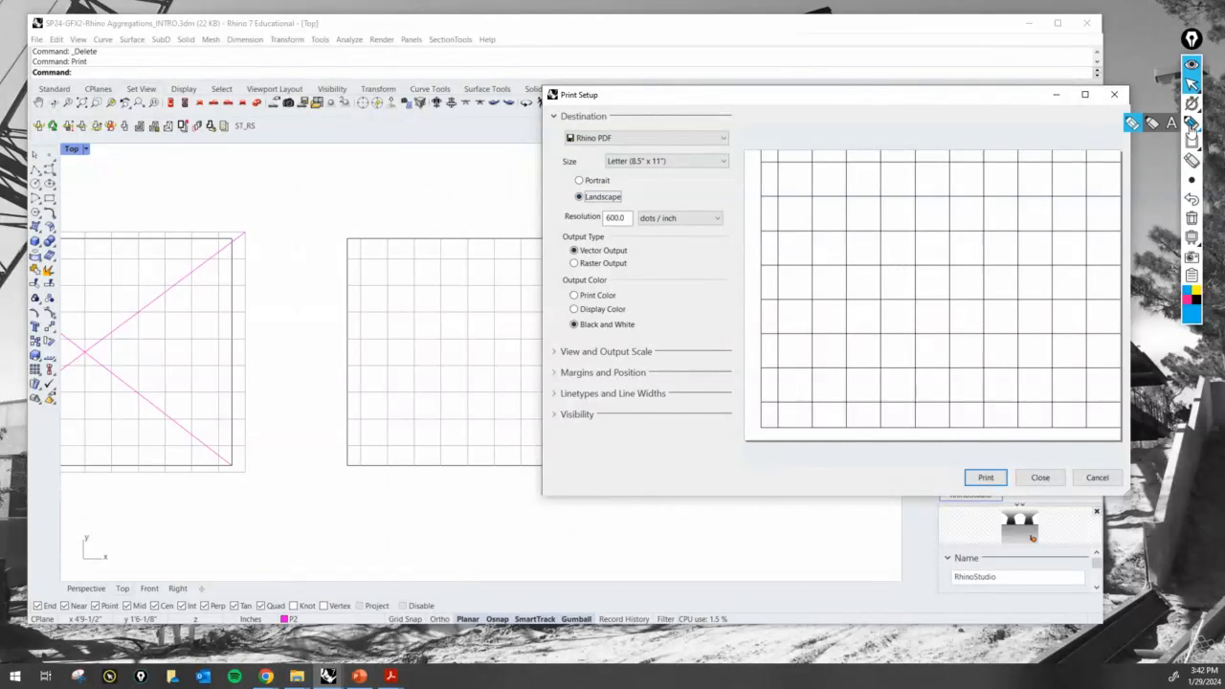
Mark the print preview's edges with blue pen arrows, circle its clipped right side, and clear the annotations
left_click(1191, 125)
left_click_drag(750, 118, 750, 160)
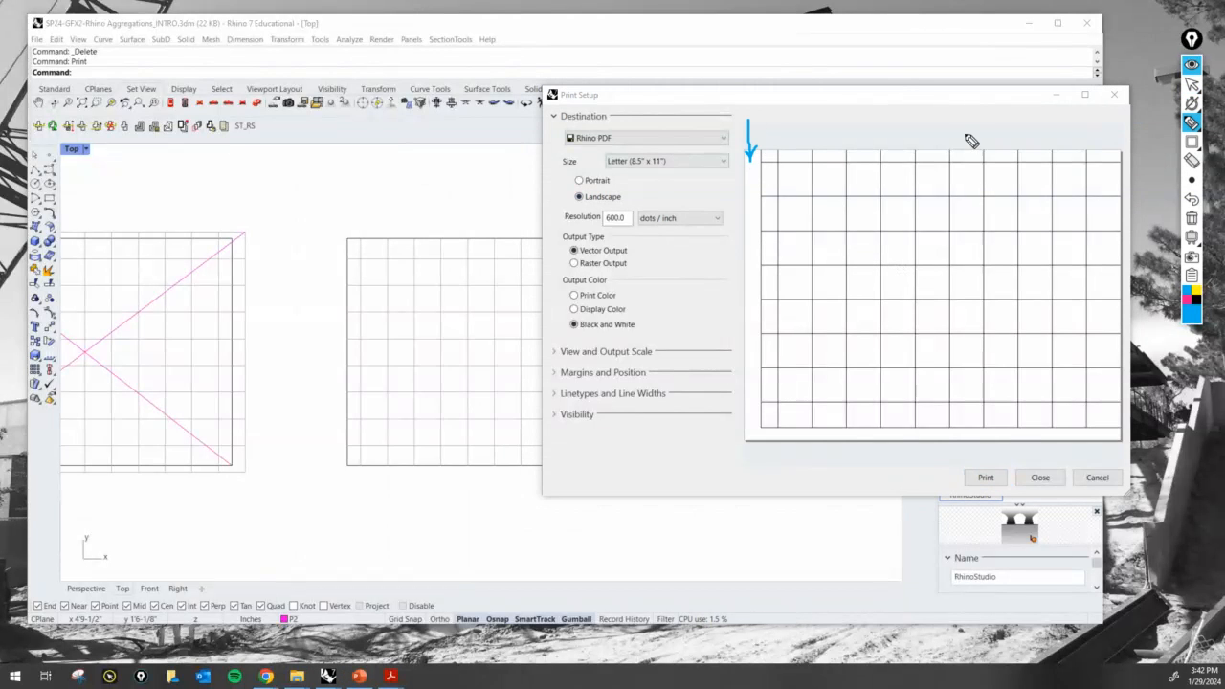
left_click_drag(949, 121, 949, 150)
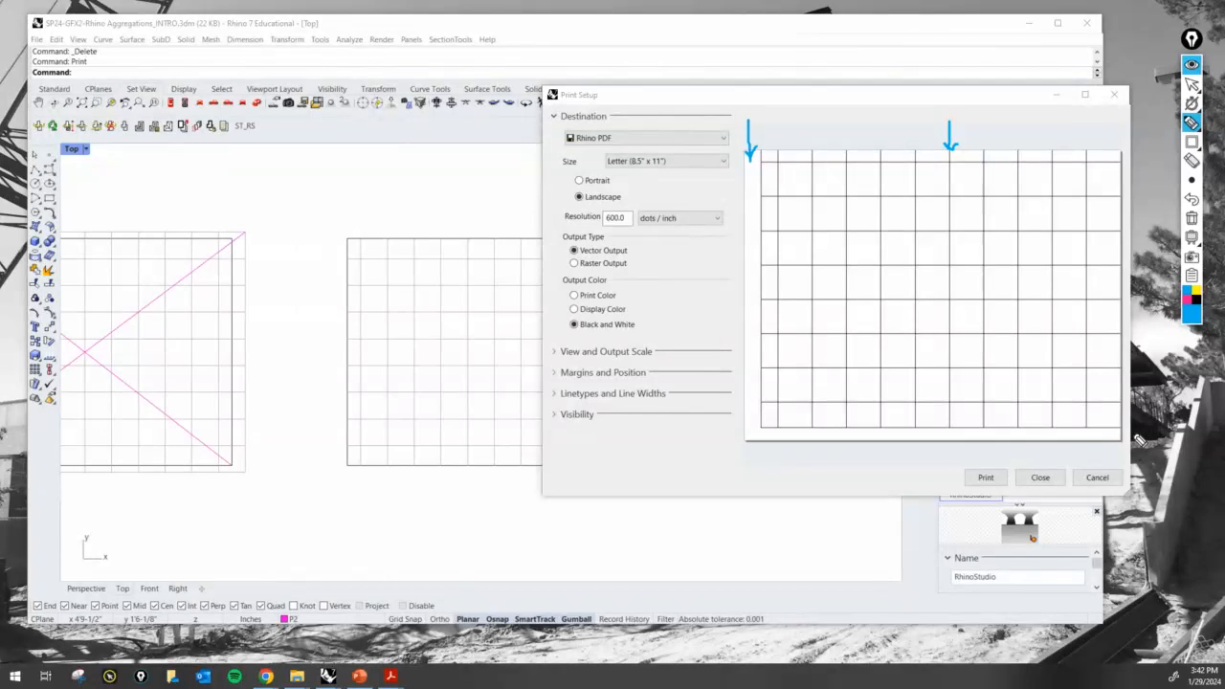
left_click_drag(1148, 433, 1117, 433)
mouse_move(1122, 134)
left_mouse_down()
mouse_move(1110, 419)
mouse_move(1136, 172)
left_mouse_up()
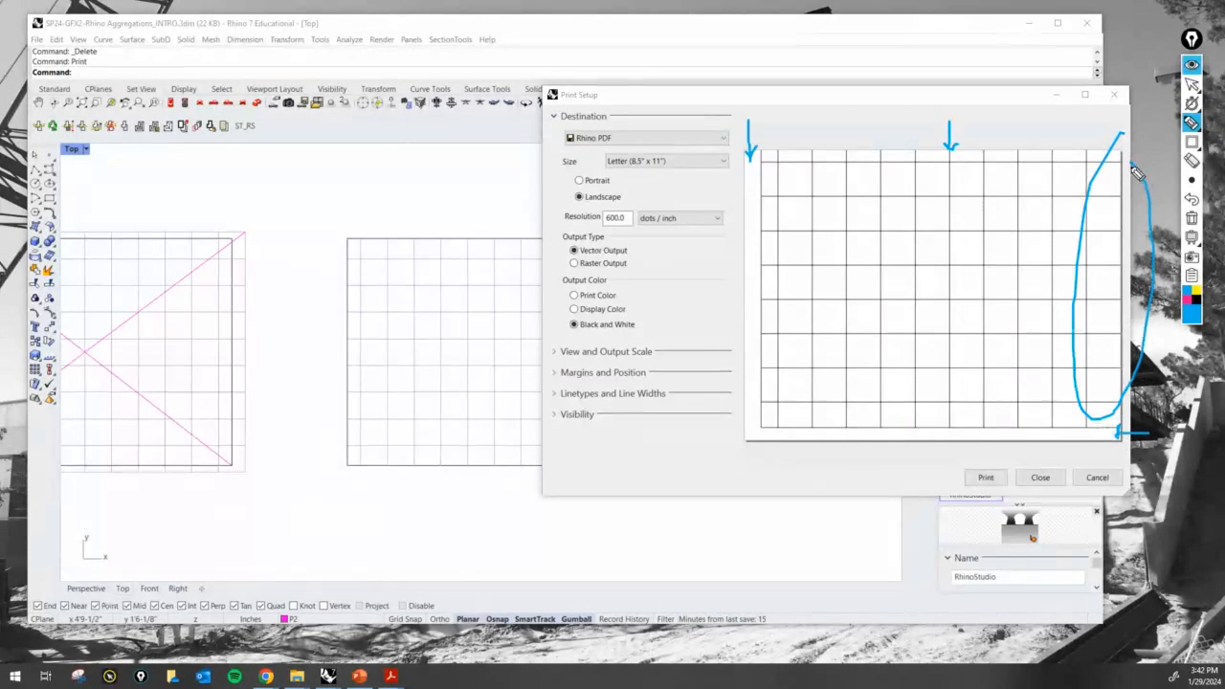
left_click(1192, 220)
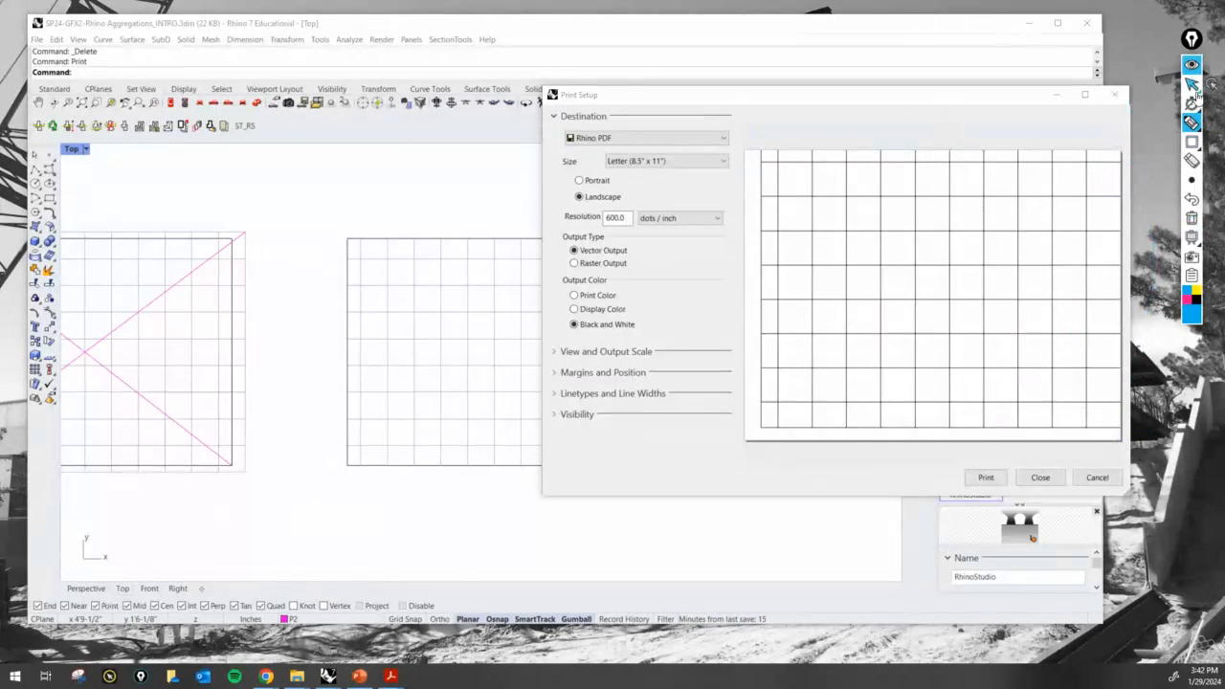
left_click(1191, 84)
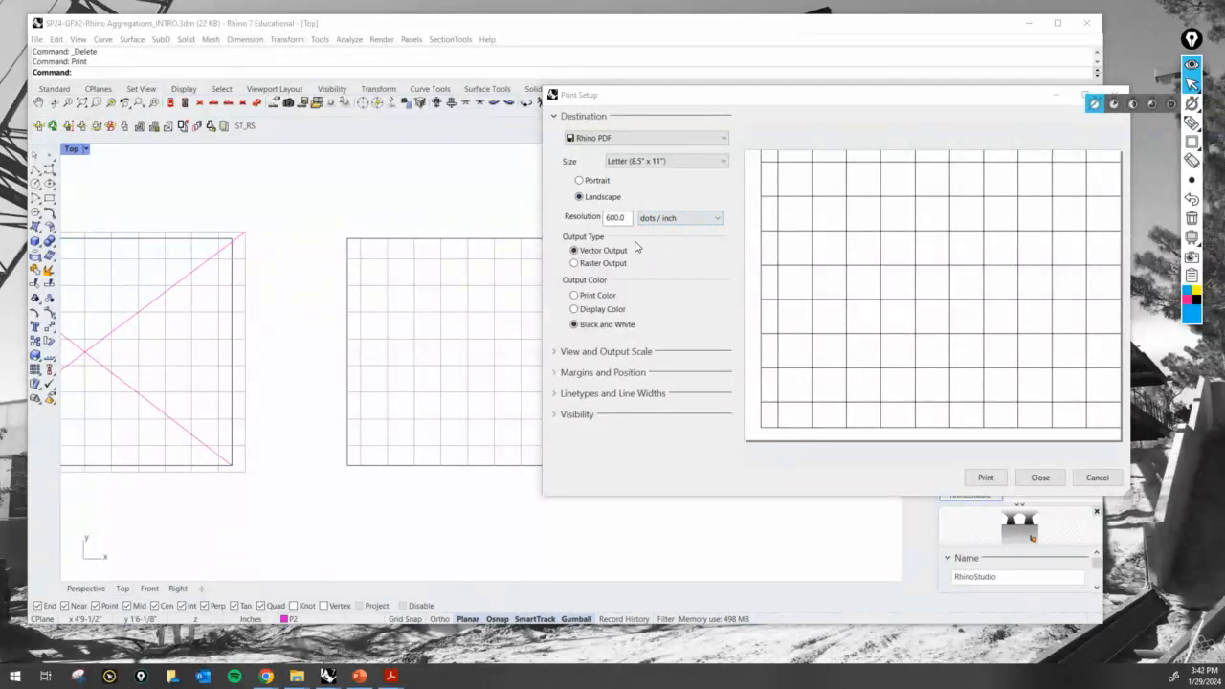
Set the Top view's print area to Window and move the print window's upper-left corner onto the trimmed page rectangle's corner
left_click(607, 355)
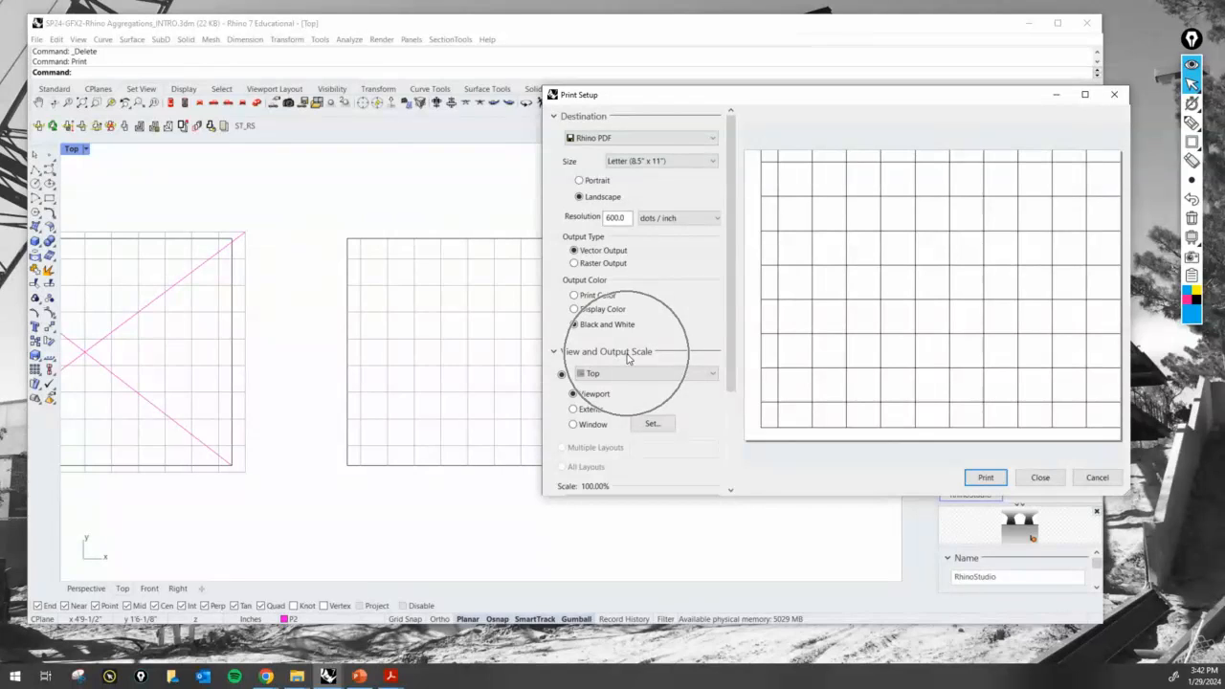
left_click(593, 425)
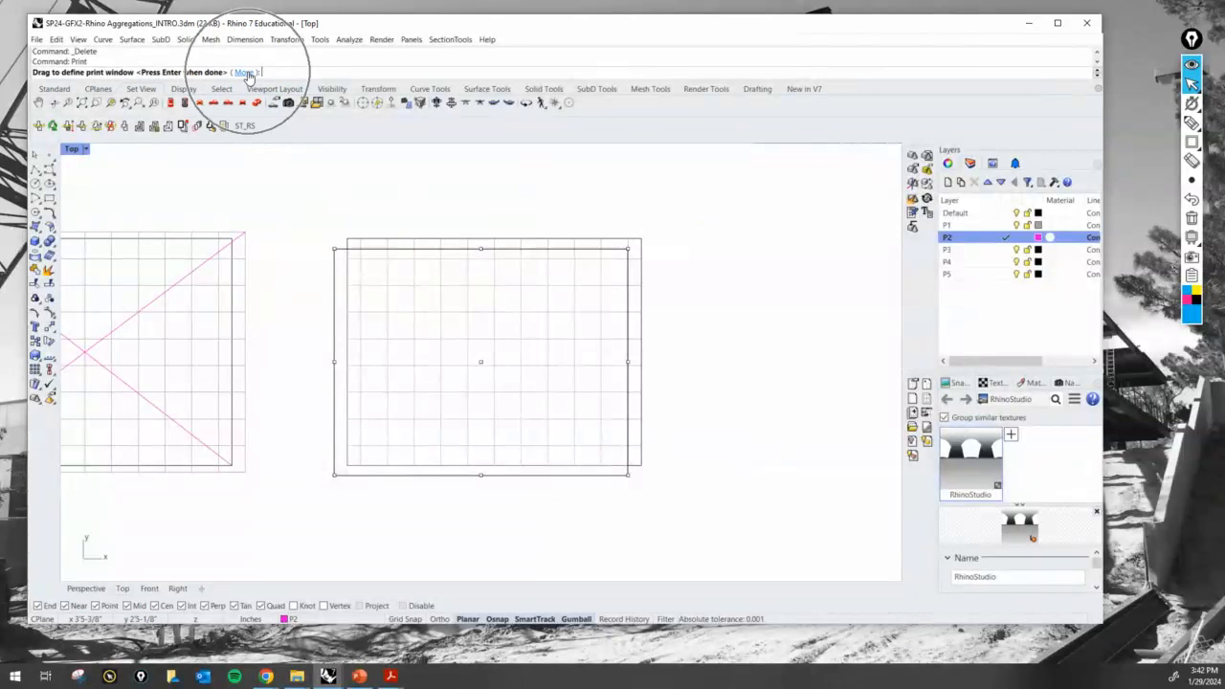
left_click(244, 73)
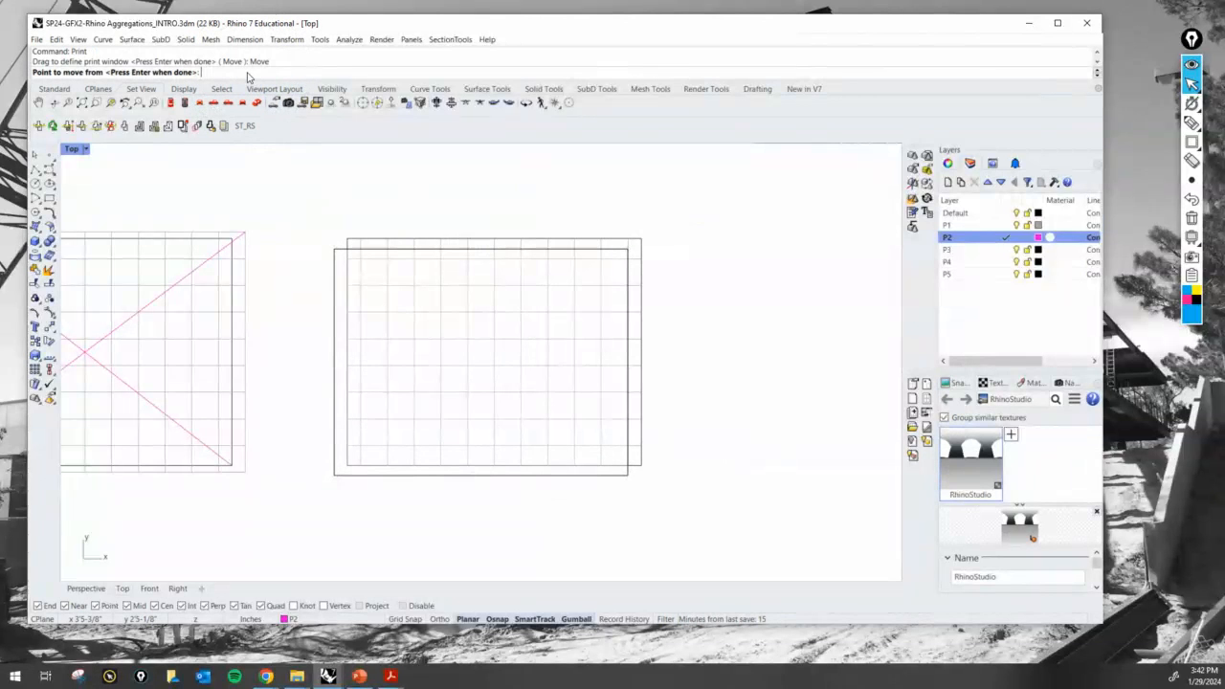
scroll(380, 224, "up", 4)
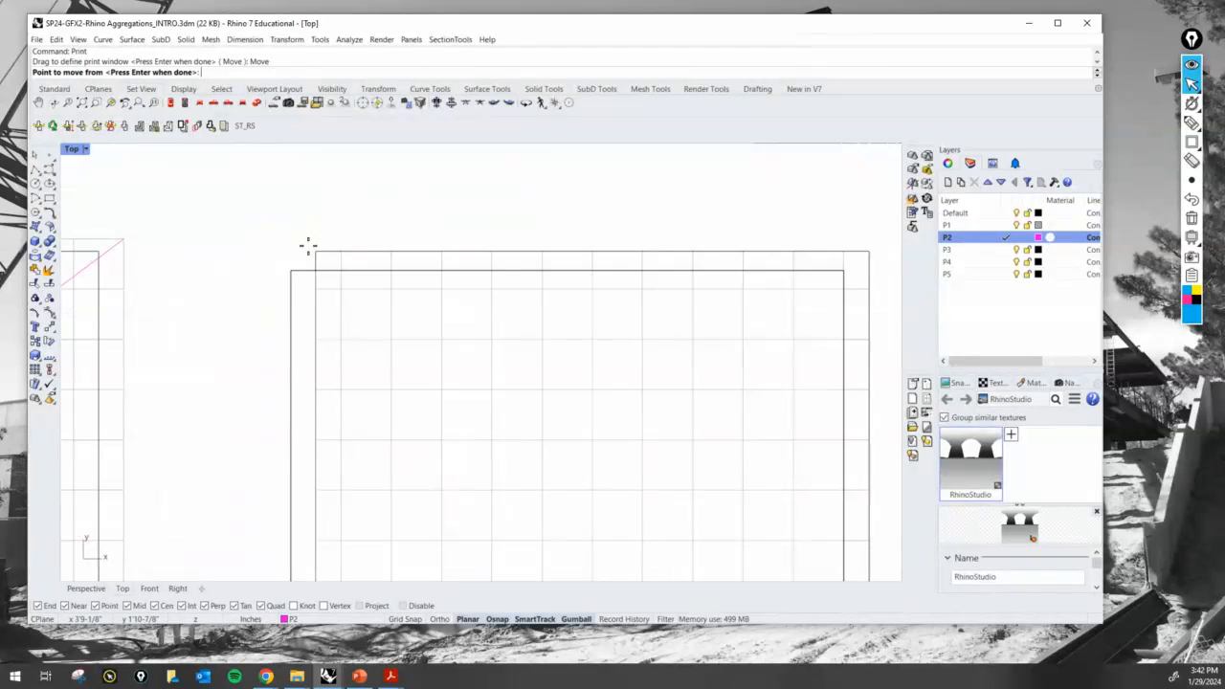
left_click(289, 271)
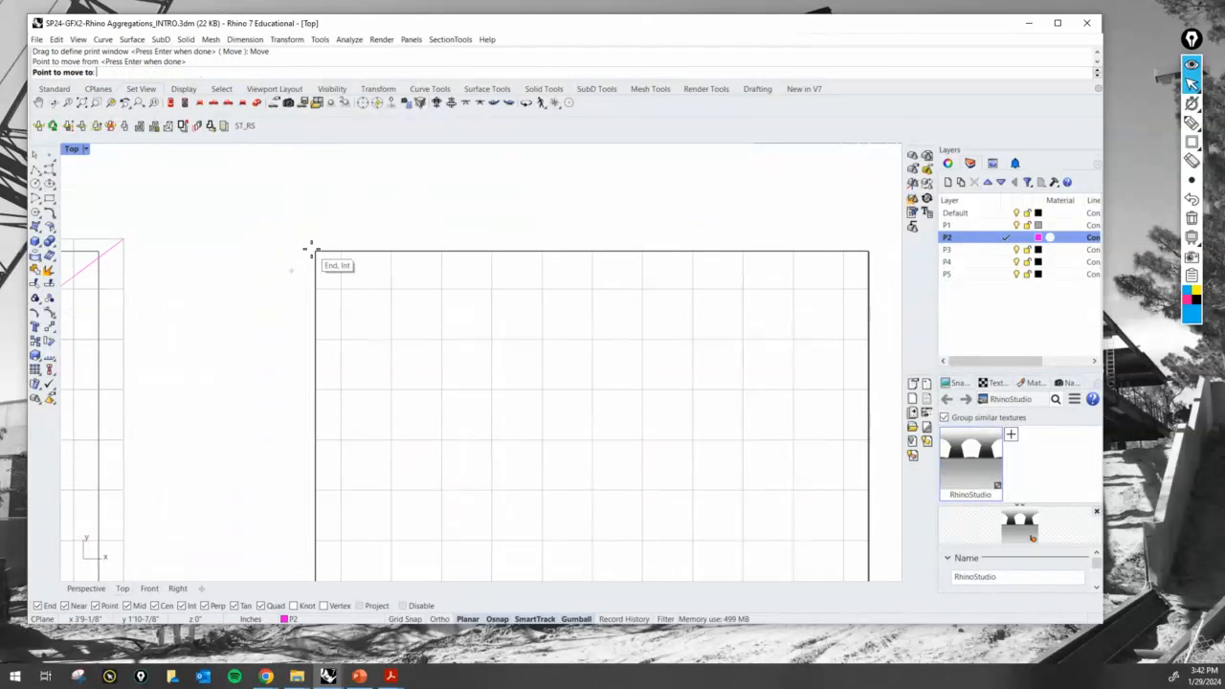
left_click(314, 252)
scroll(417, 254, "down", 4)
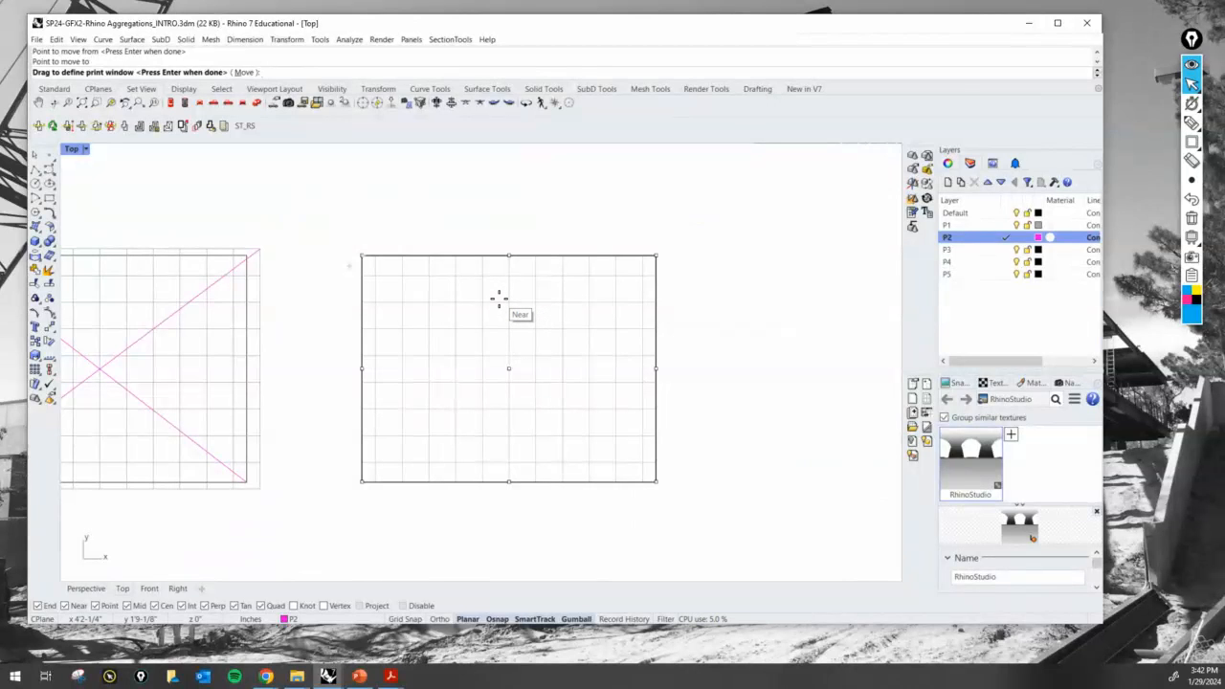
key("Return")
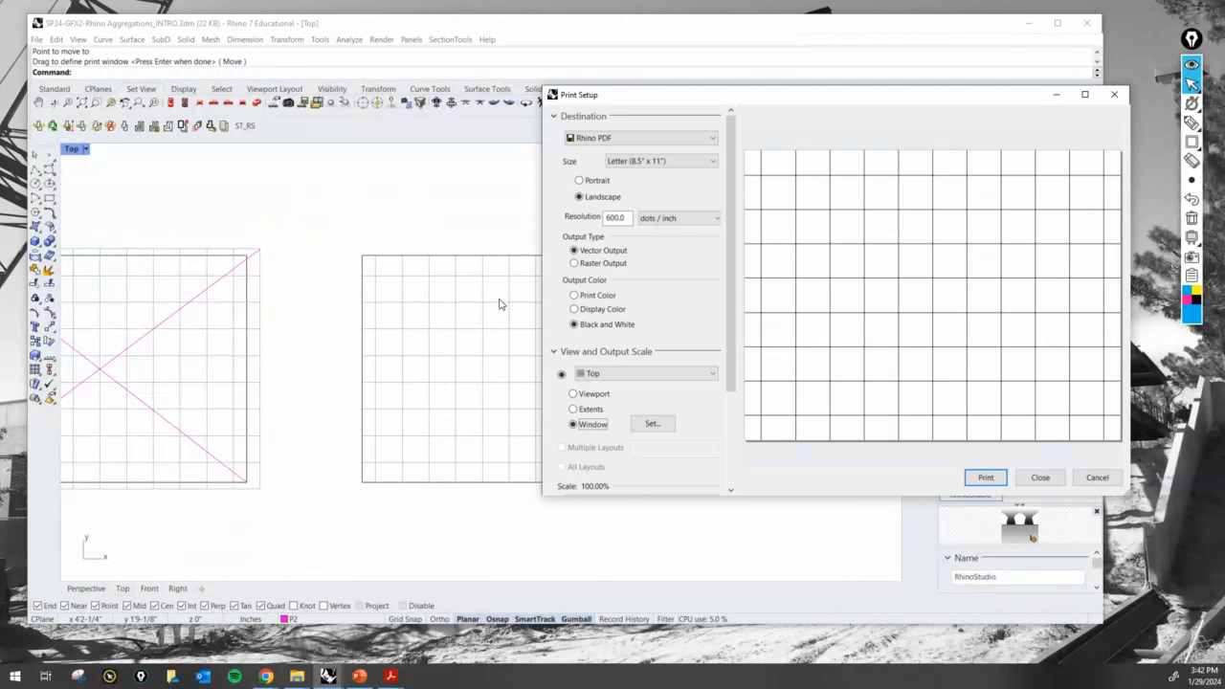
Redraw the print window freehand across the trimmed grid's upper-right corner, changing the scale to fit the window area
left_click(663, 431)
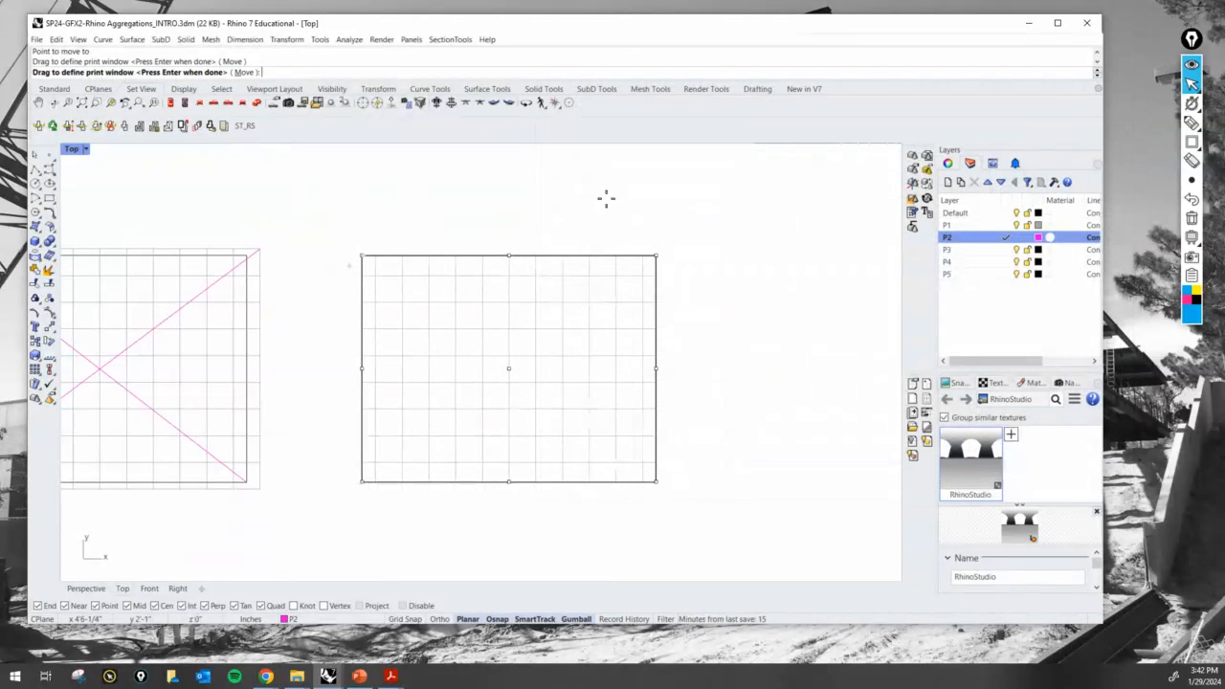
left_click_drag(606, 197, 819, 350)
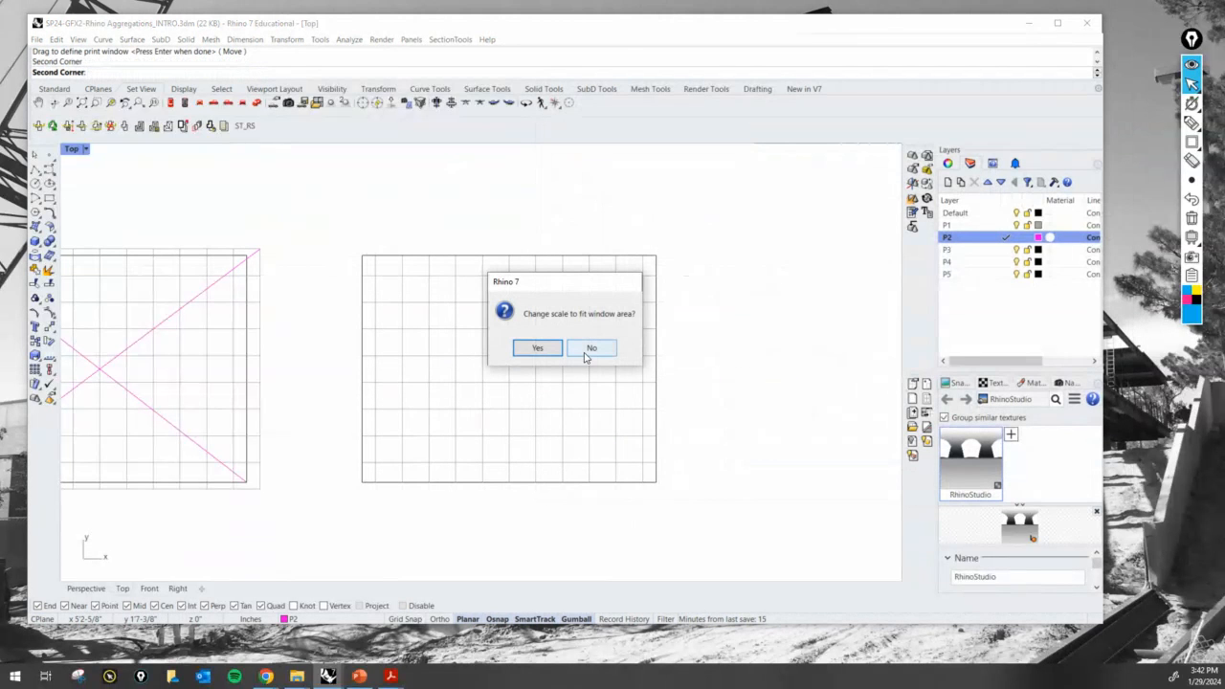
left_click(552, 347)
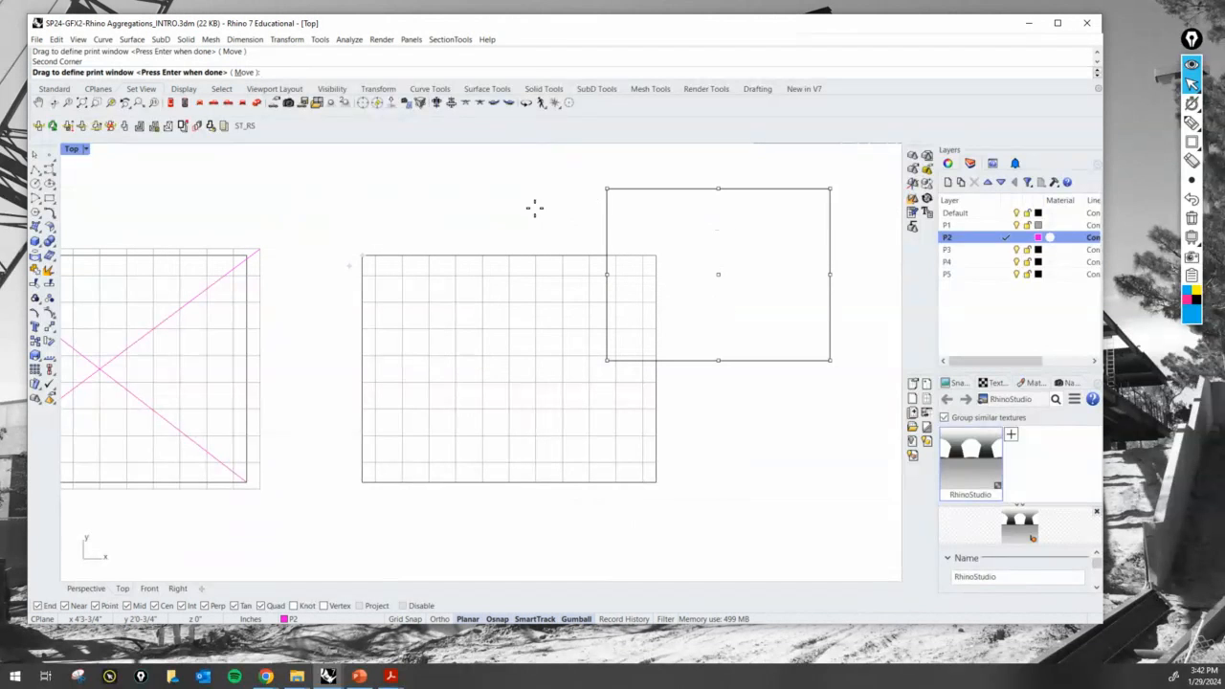
key("Return")
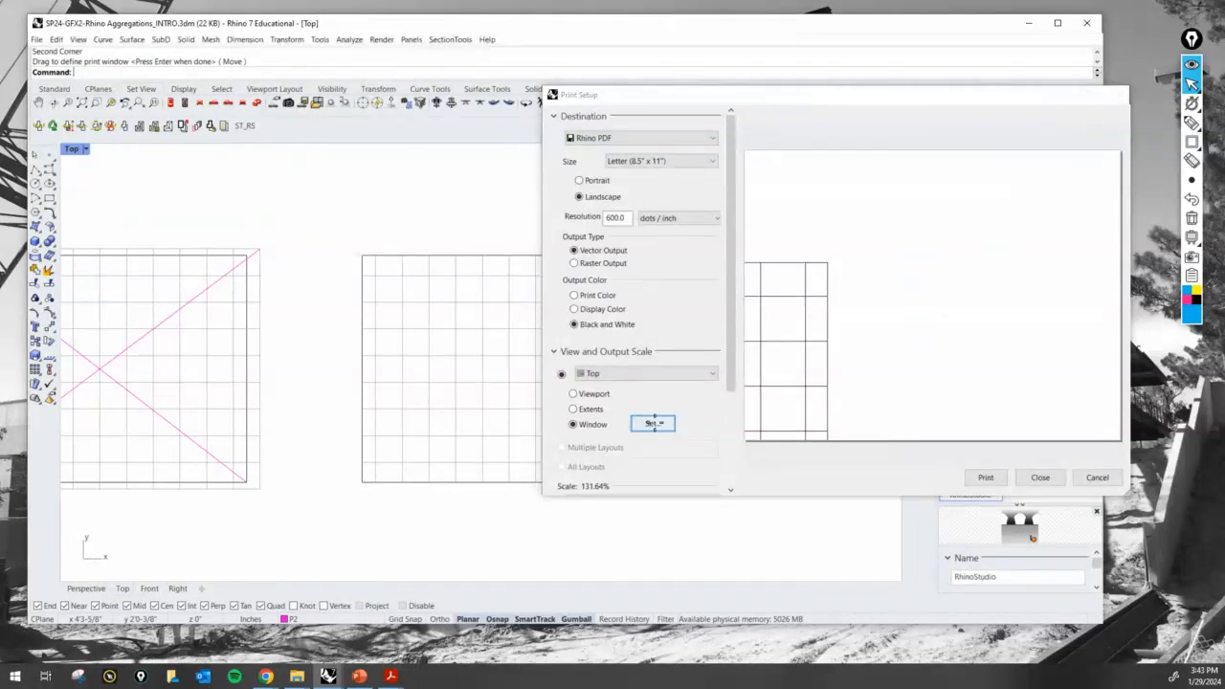
Move the scaled-to-fit print window so its upper-left corner snaps to the trimmed page rectangle's upper-left corner
left_click(652, 423)
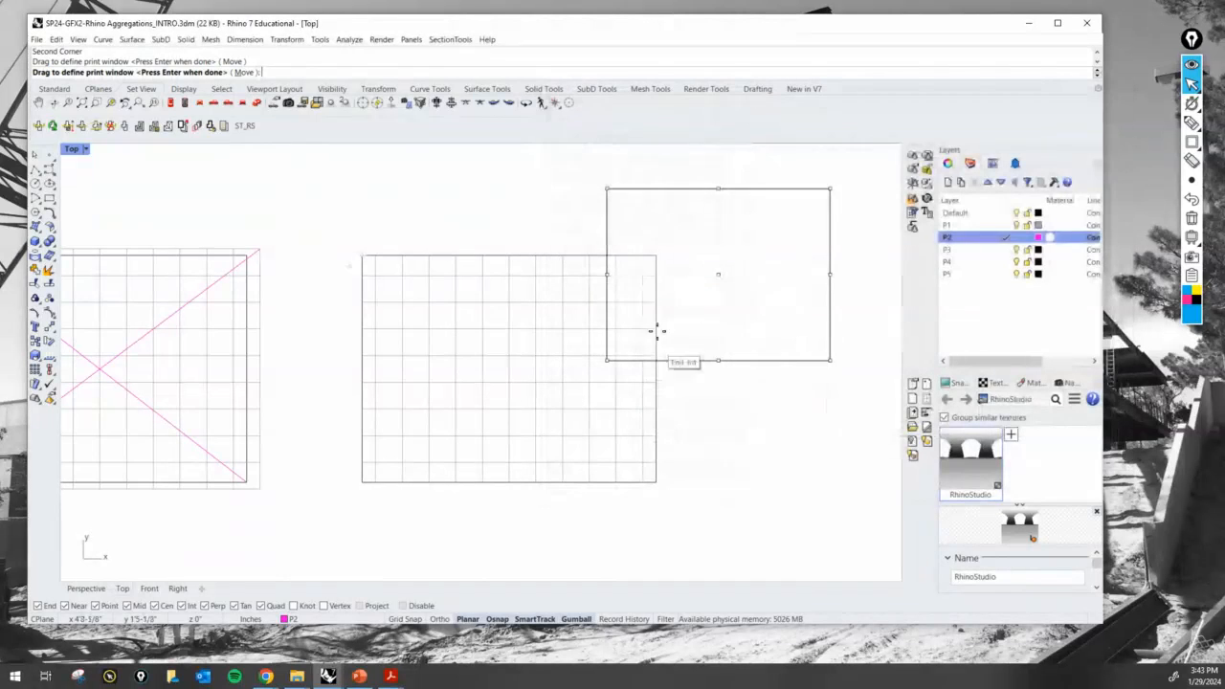
left_click(245, 73)
left_click(607, 188)
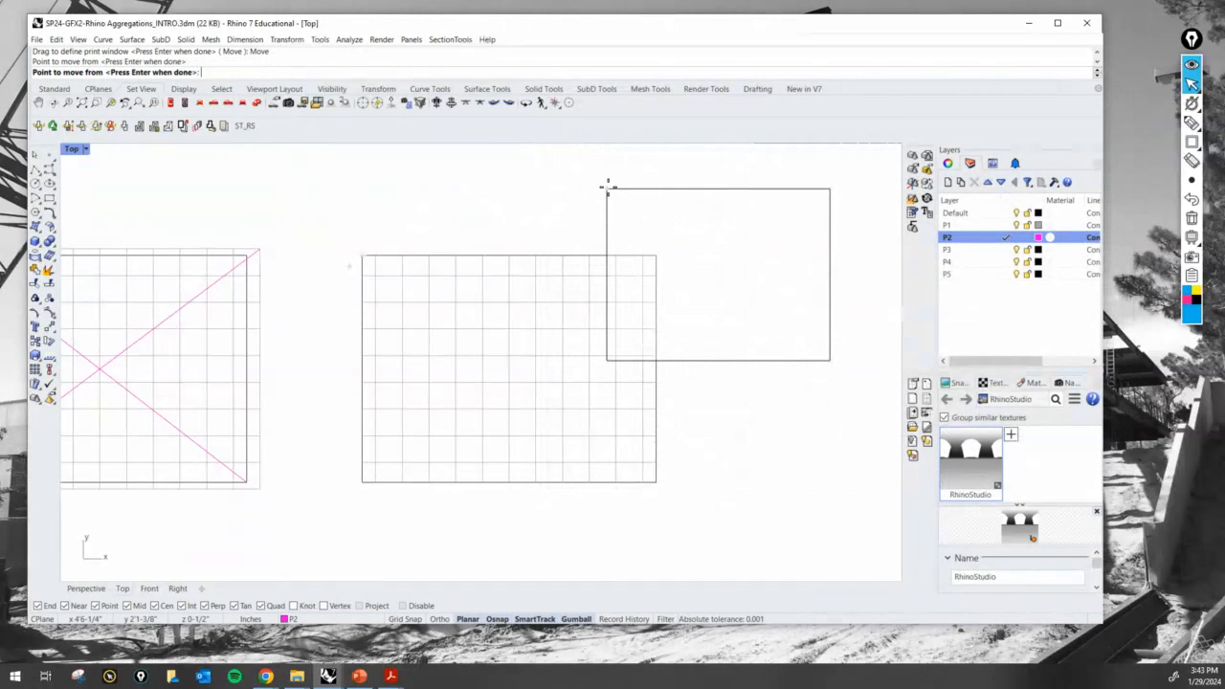
left_click(362, 254)
key("Return")
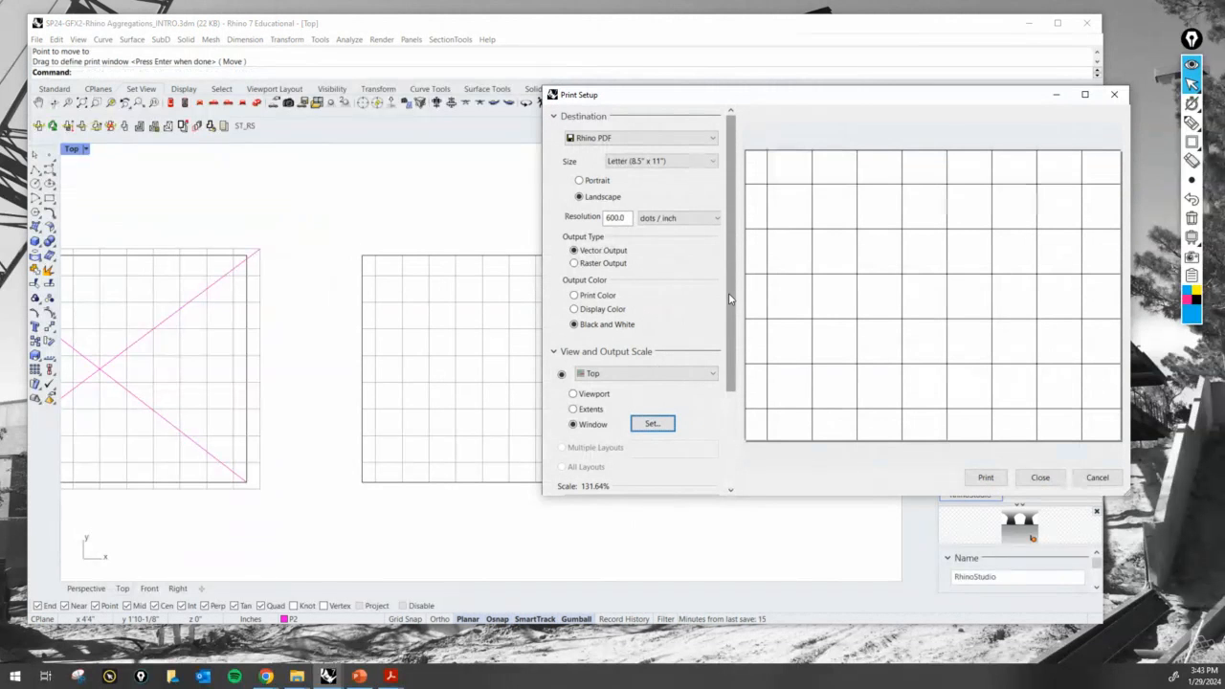
Set the print output scale to 1:1
left_click_drag(730, 287, 732, 383)
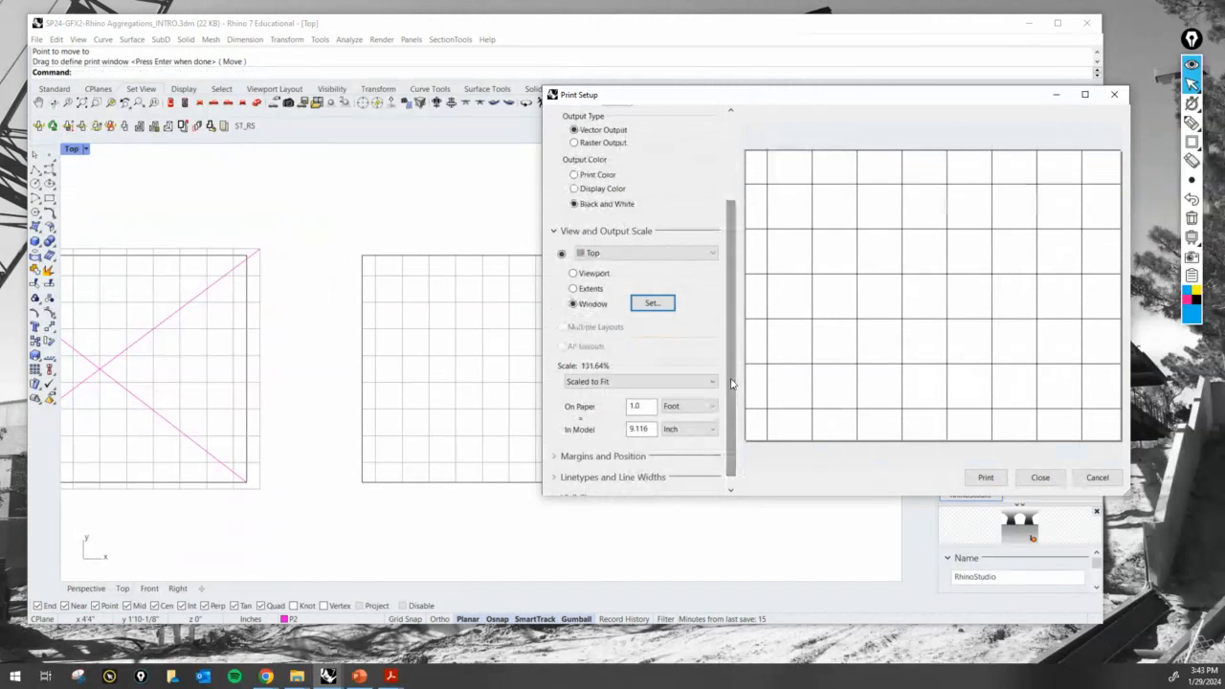
left_click(647, 383)
left_click(601, 84)
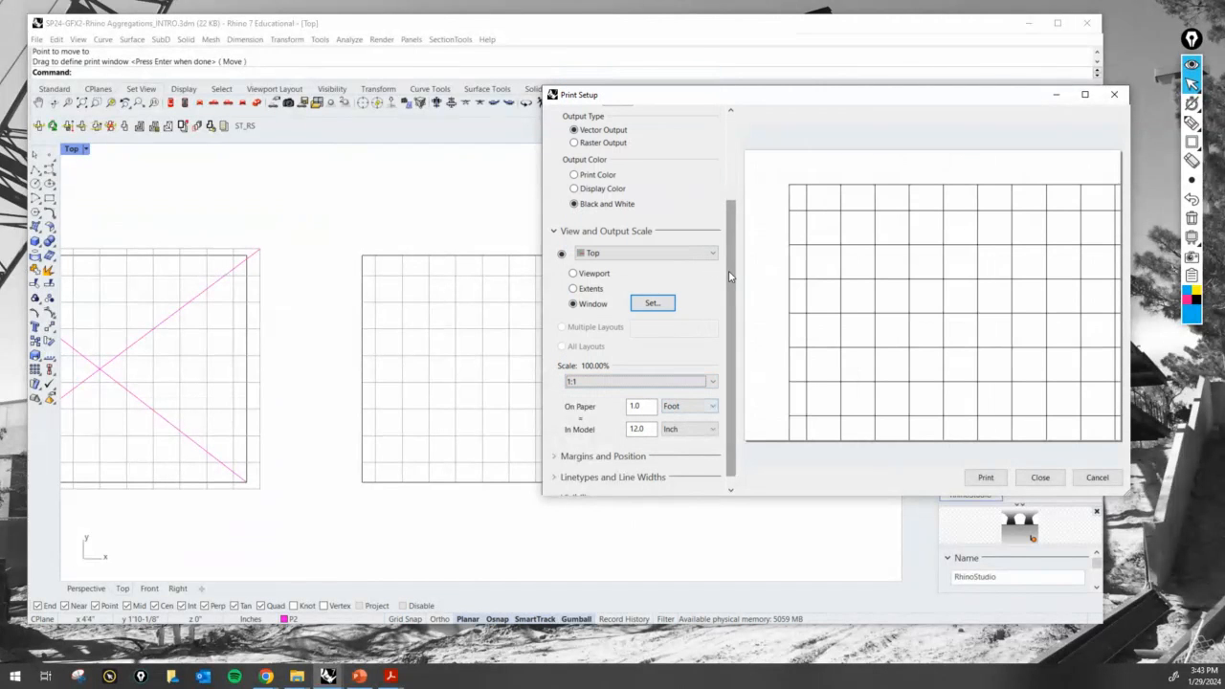
scroll(688, 278, "up", 3)
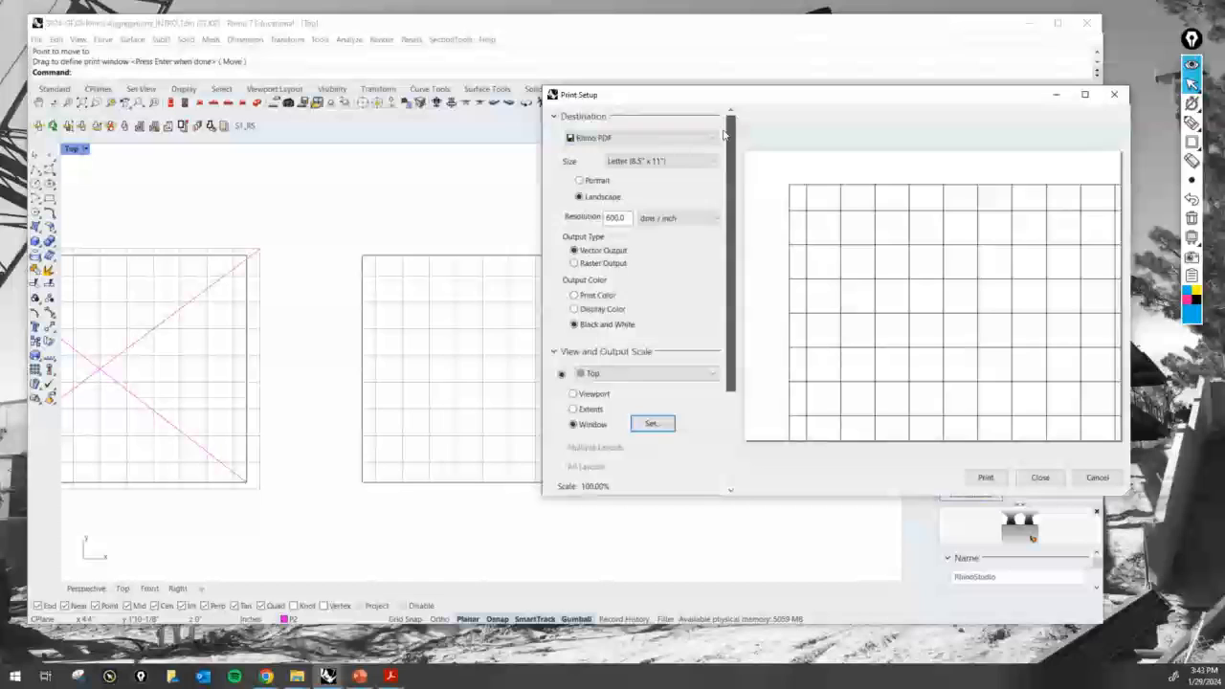
Realign the 1:1 print window by moving its upper-left corner to the page rectangle's matching corner
left_click(653, 423)
left_click(240, 72)
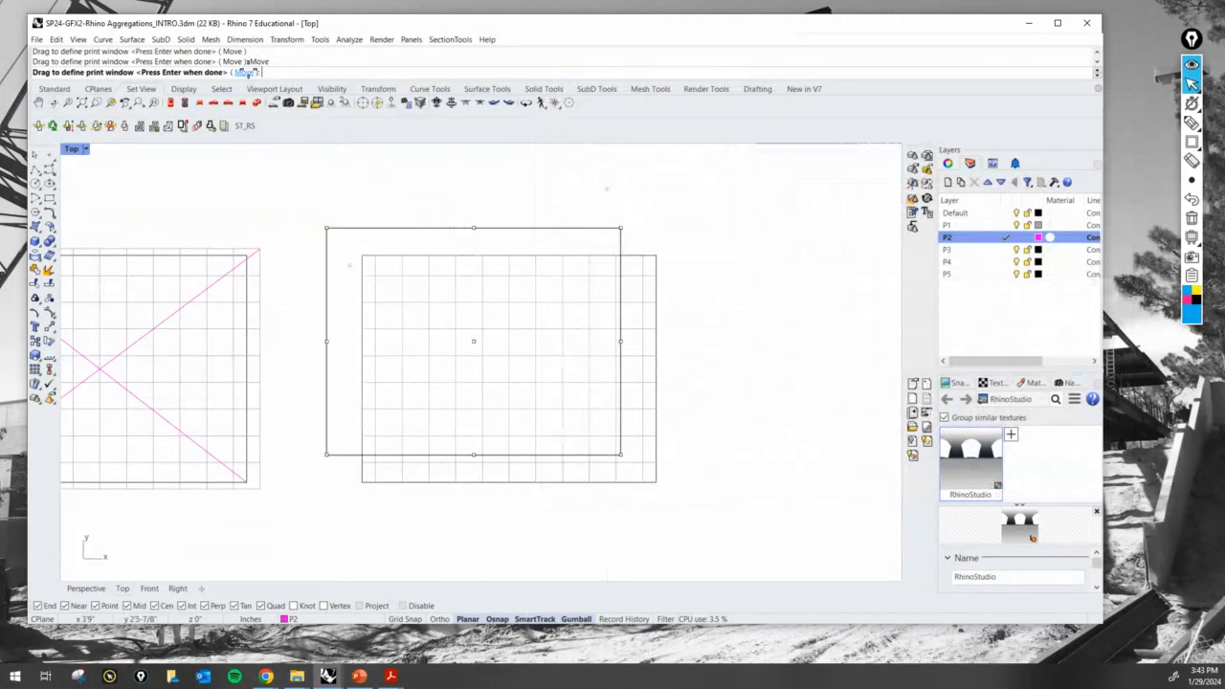
left_click(328, 230)
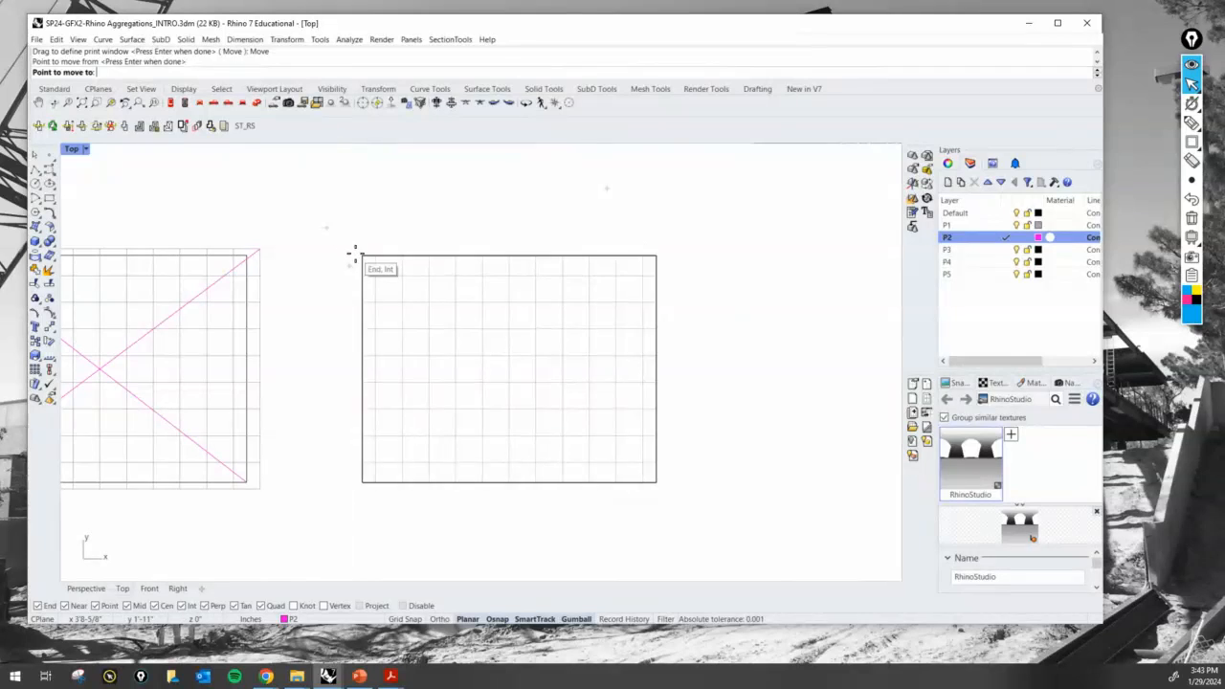
left_click(360, 254)
key("Return")
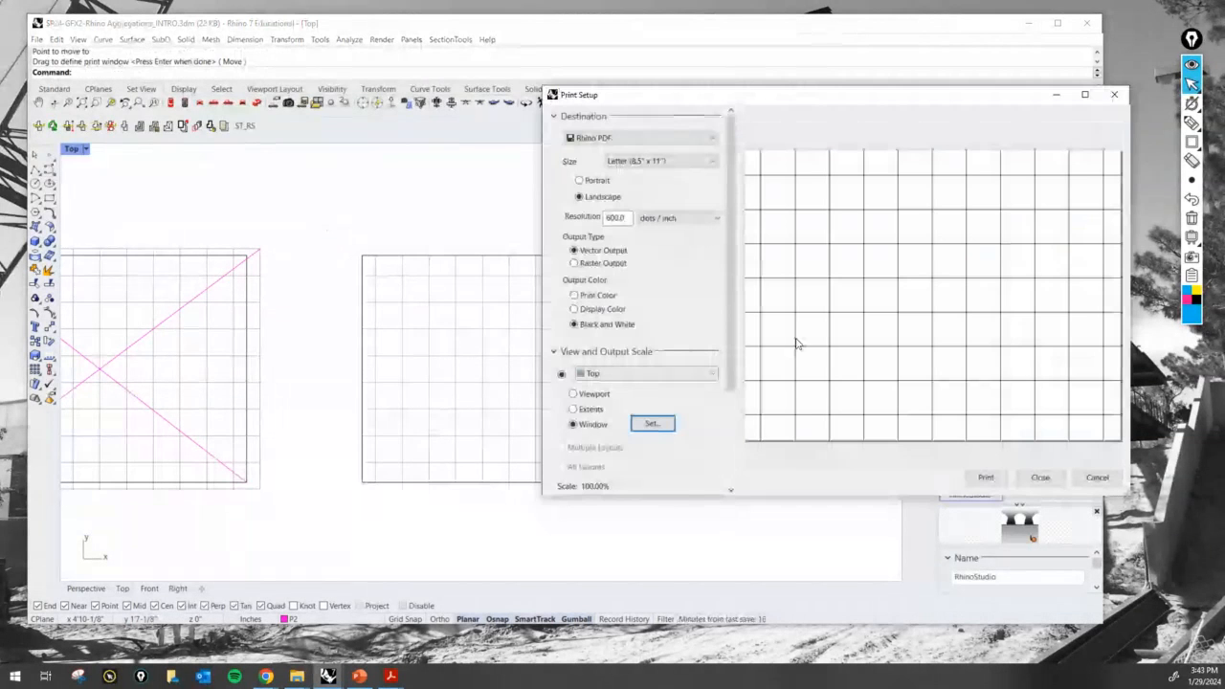
Check the print window's alignment with the page rectangle and review the output scale options in the print setup
key("Return")
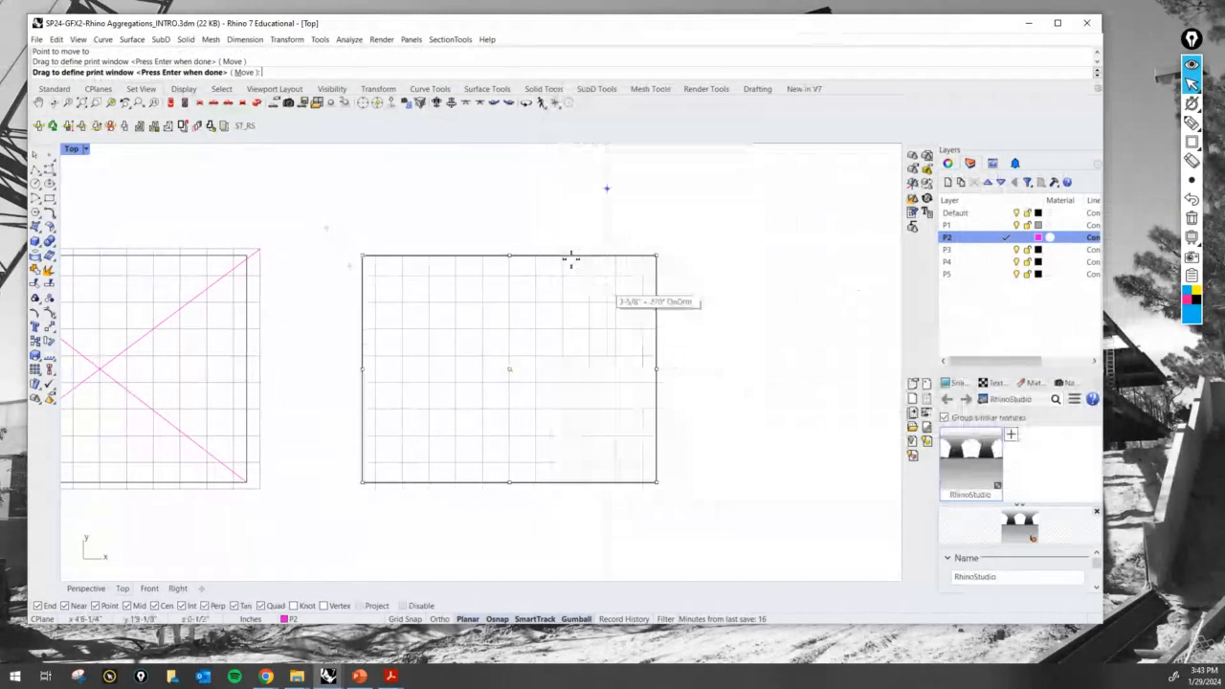
key("Return")
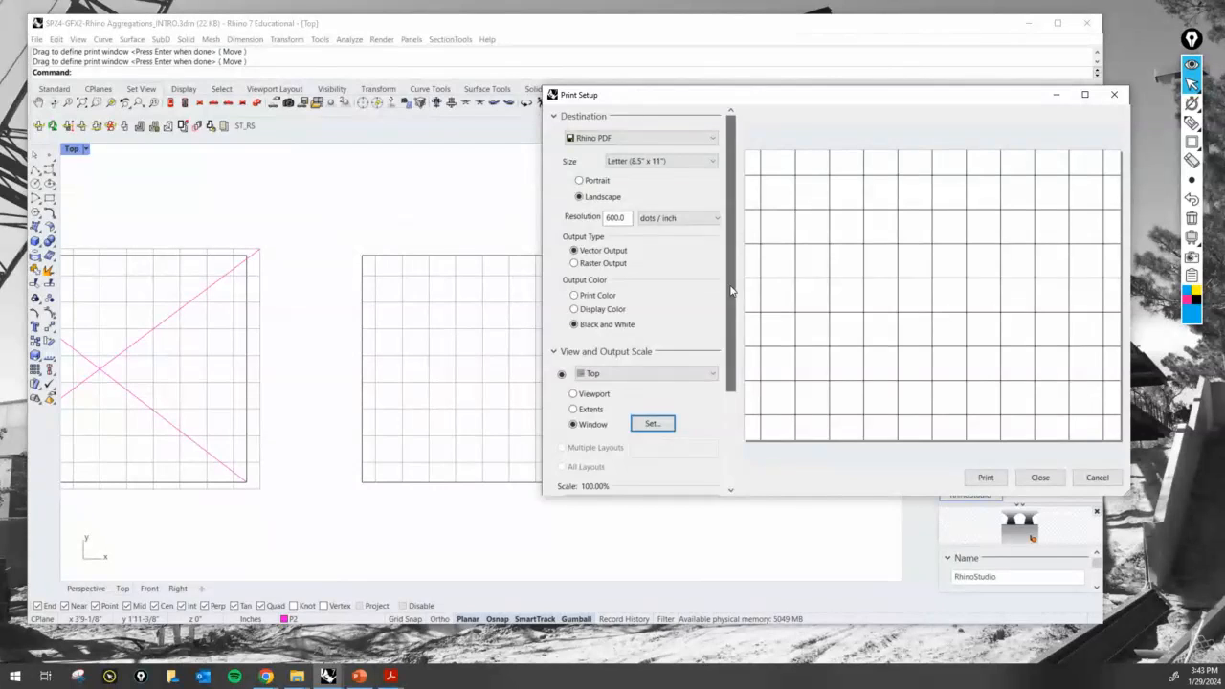
scroll(677, 368, "down", 3)
left_click(650, 367)
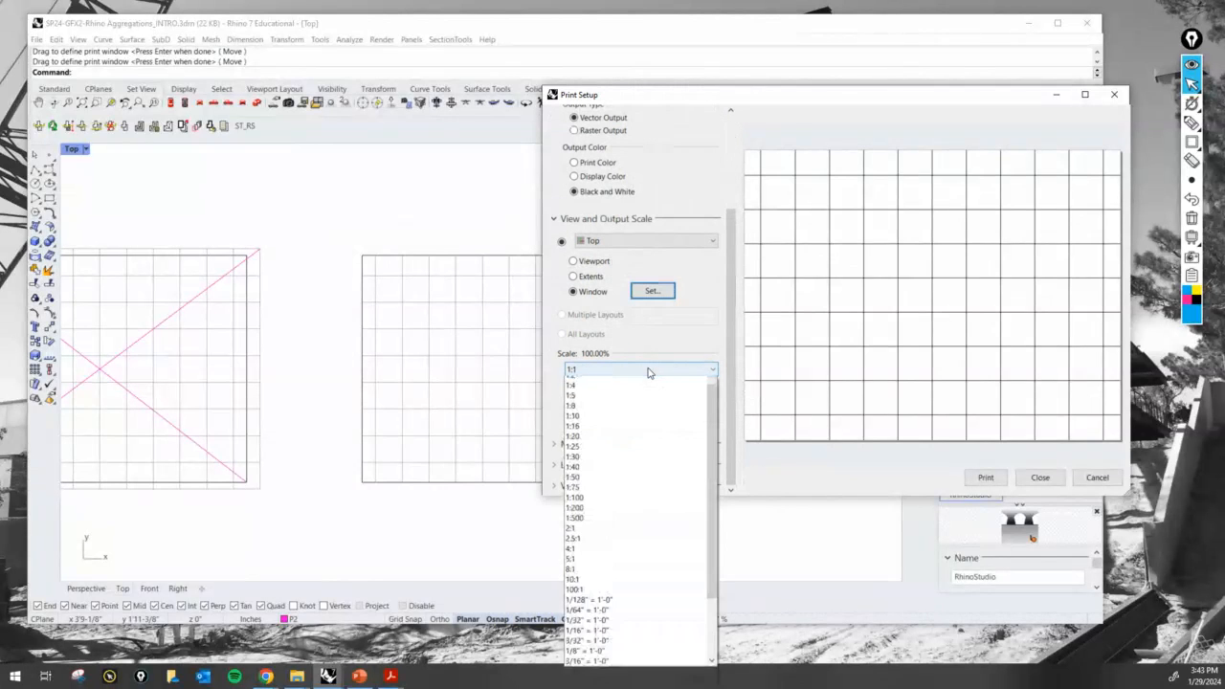
left_click(647, 376)
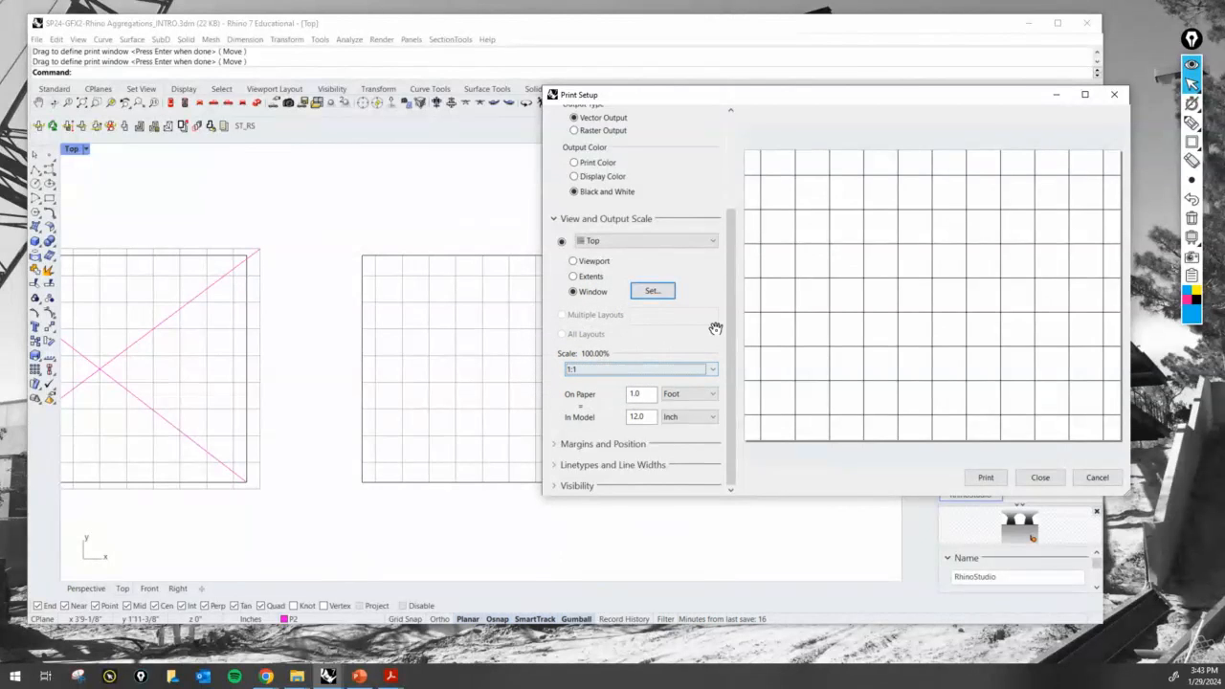
left_click_drag(732, 325, 729, 204)
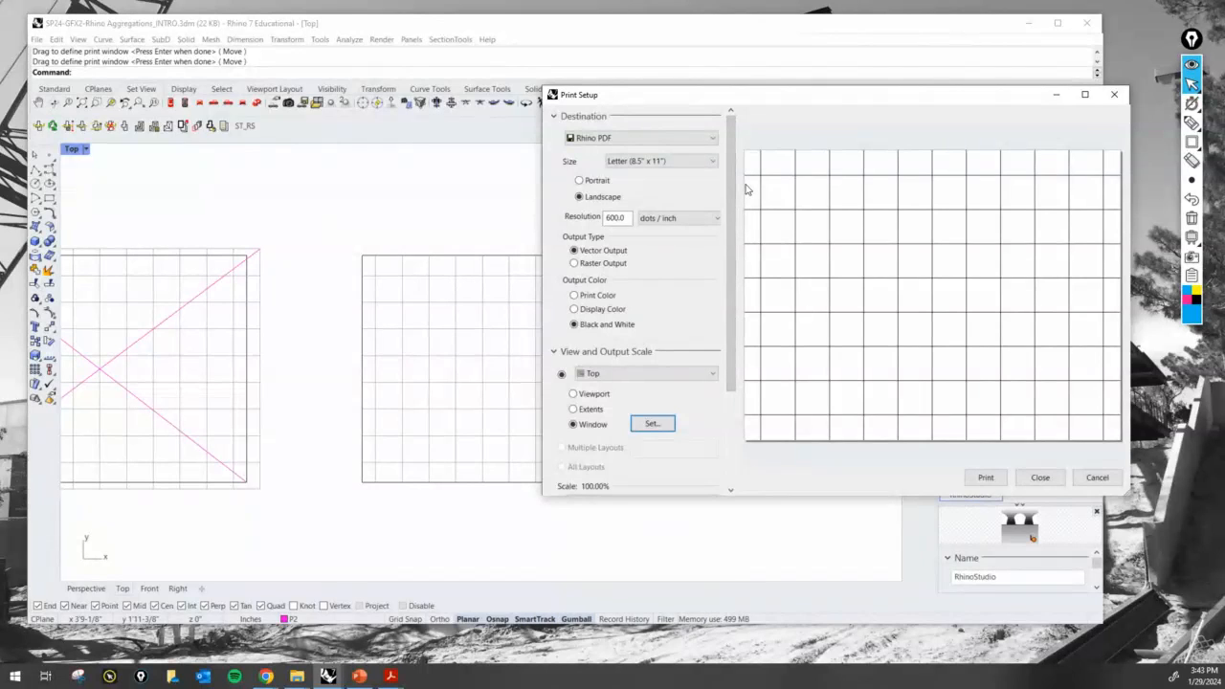
Print the grid to a PDF named "1x1 inch grid_lecture" in the 2. Assignments folder
left_click(984, 478)
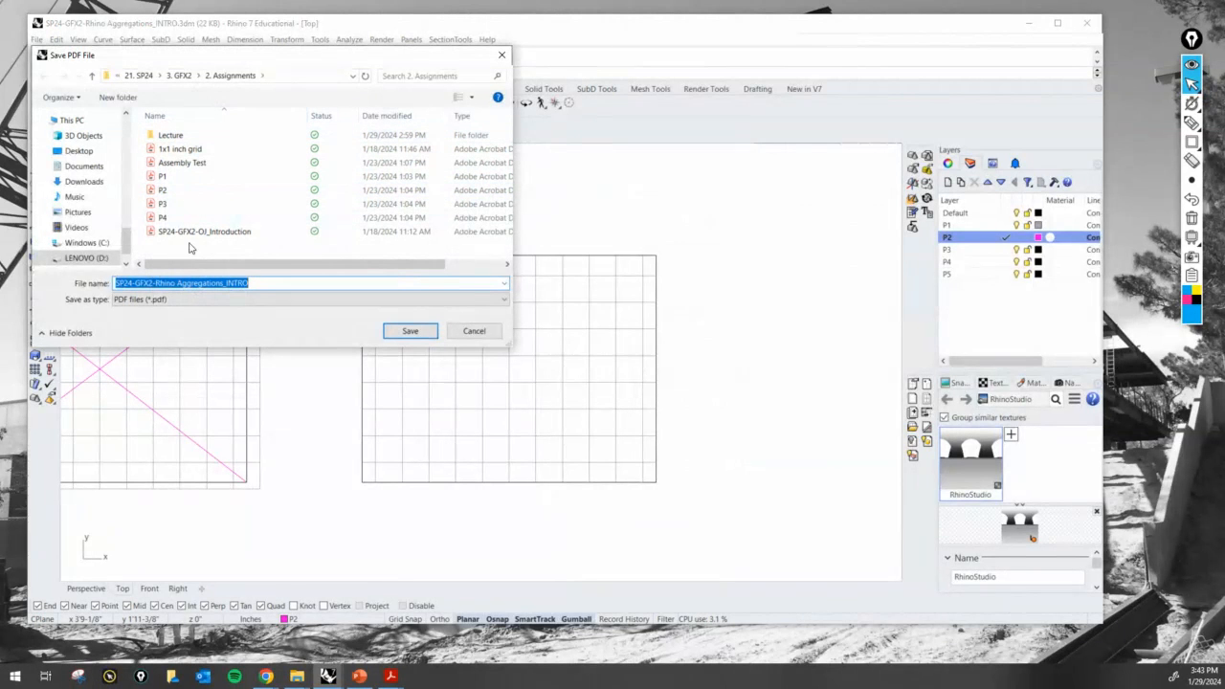
left_click(179, 149)
left_click(179, 283)
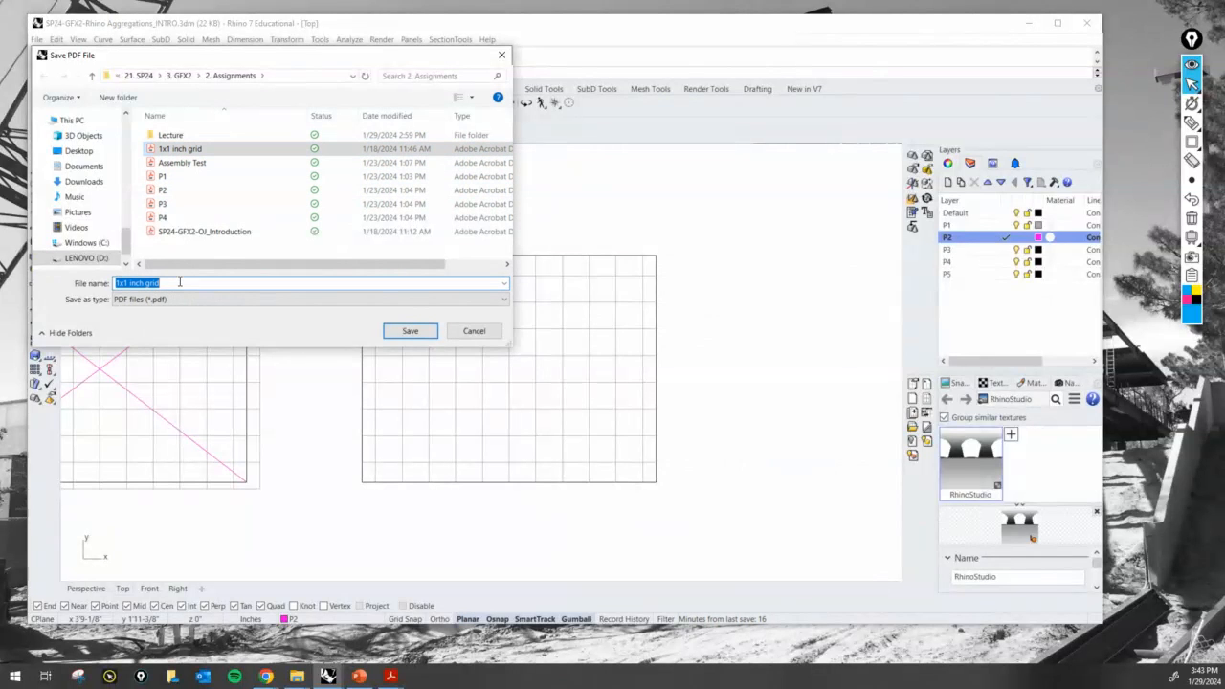
left_click(187, 284)
type("_lecture")
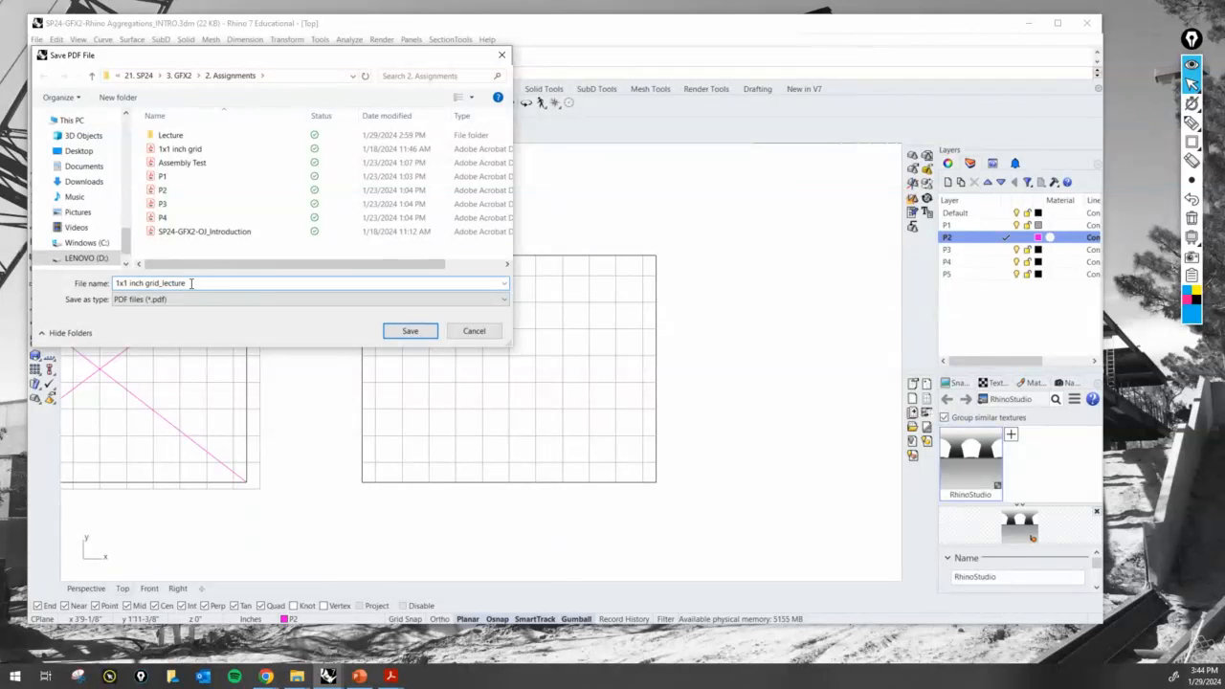
left_click(399, 332)
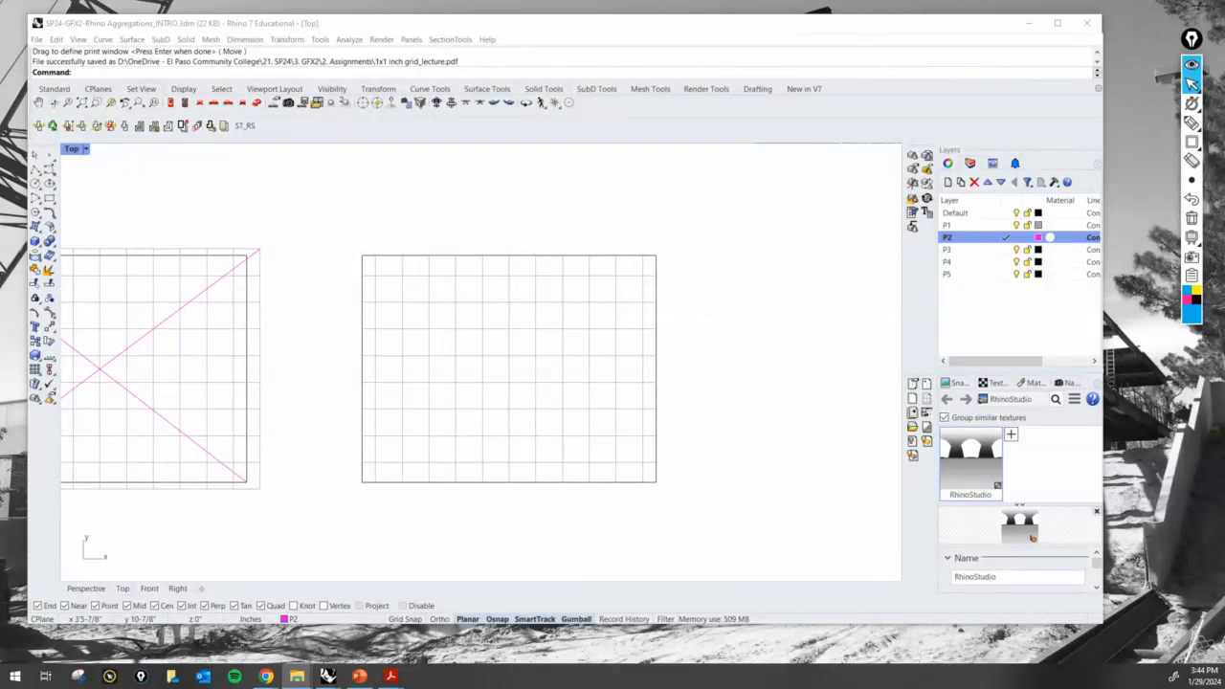
Open the saved "1x1 inch grid_lecture" PDF in Adobe Acrobat from its folder and view the whole page
left_click_drag(2, 128, 657, 273)
left_click(562, 447)
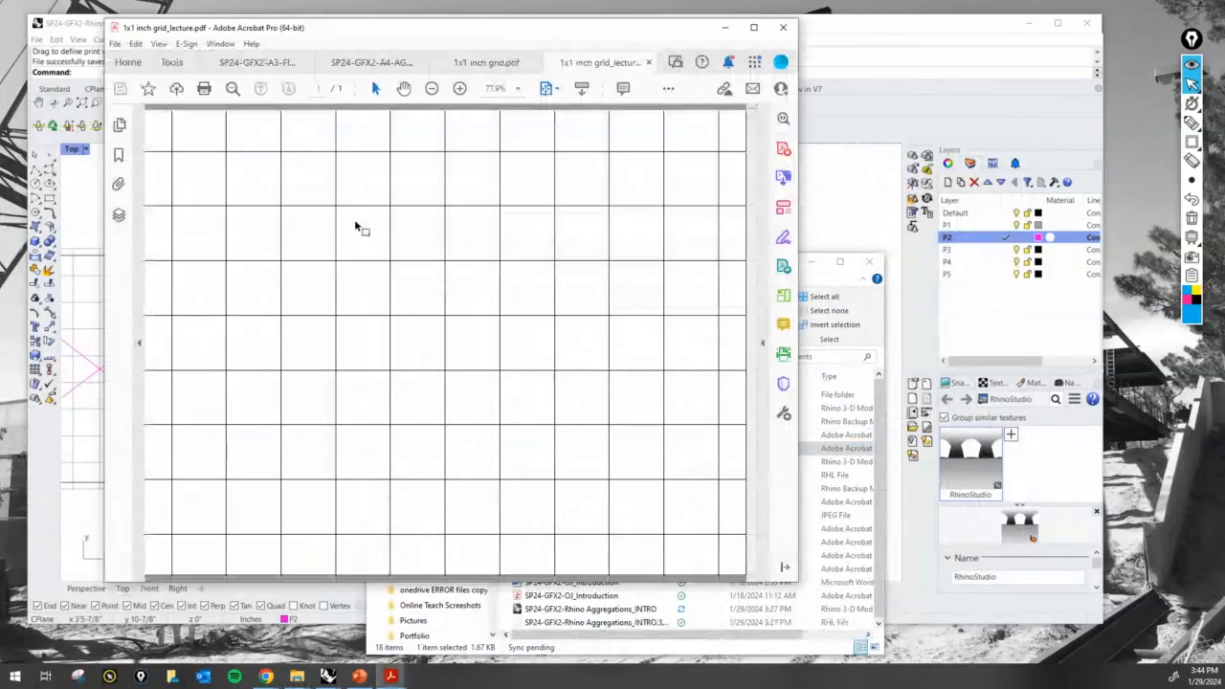
scroll(377, 325, "down", 1, "ctrl")
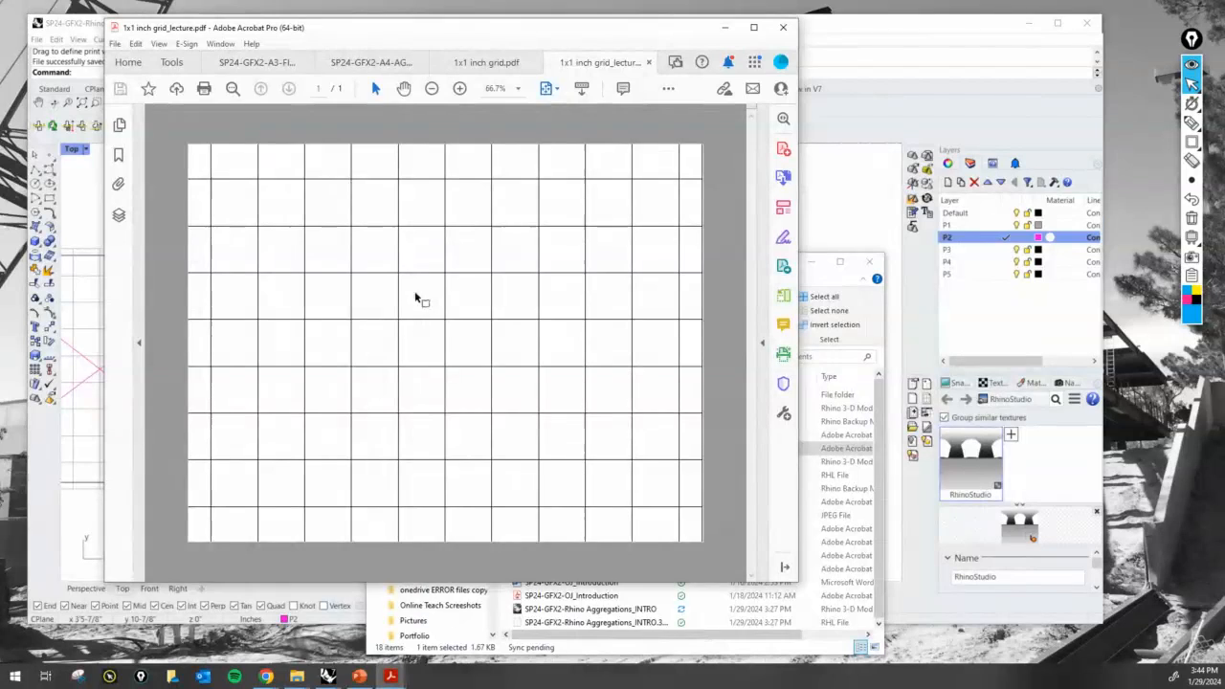
Open the print settings for the grid PDF and set its page sizing to Actual size
left_click(116, 45)
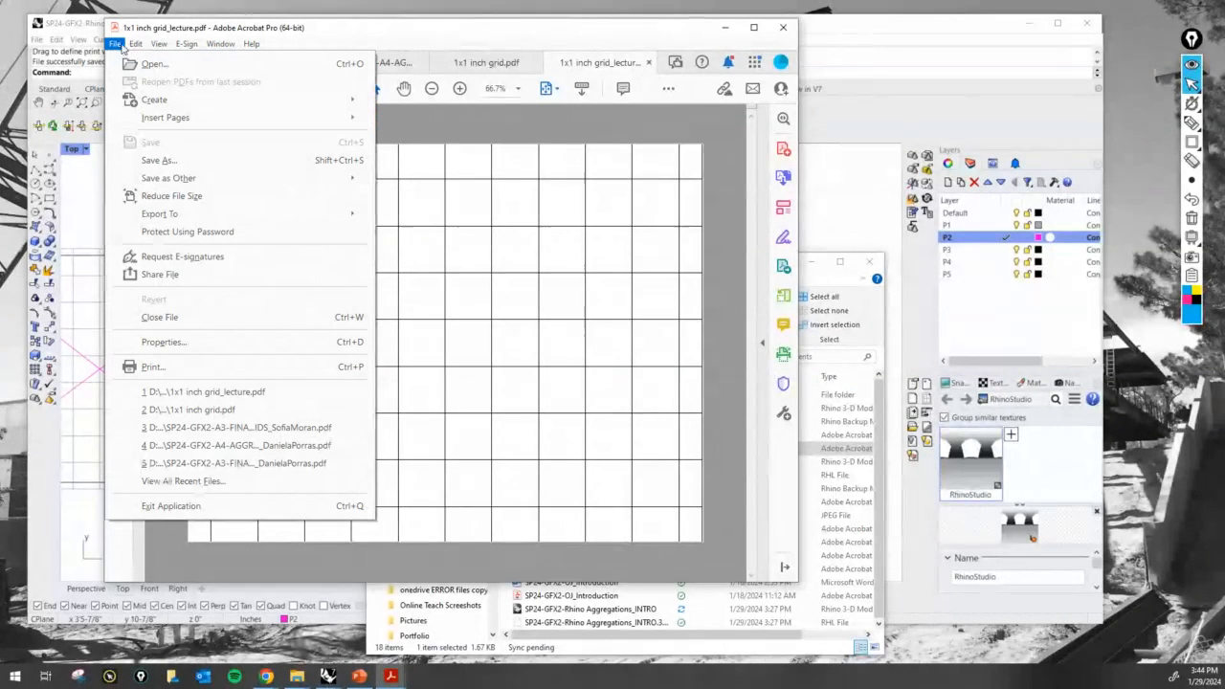
left_click(201, 372)
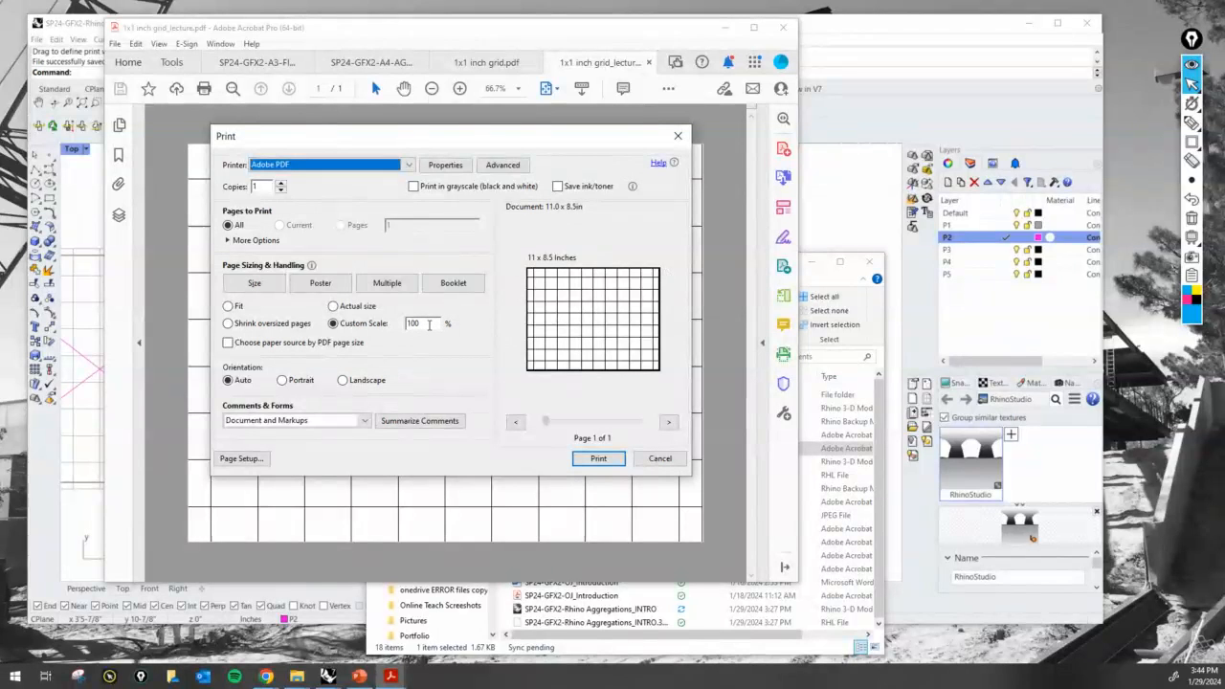
left_click(429, 324)
left_click(359, 308)
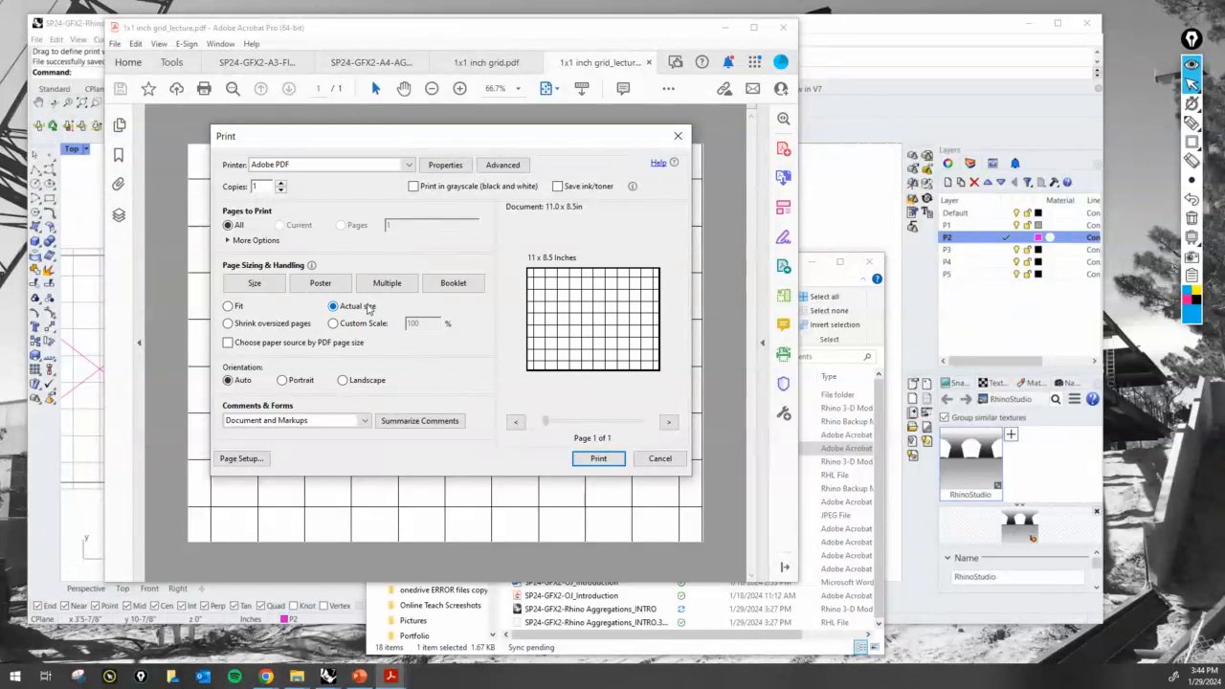
left_click(410, 326)
left_click(412, 326)
left_click(412, 326)
key("ctrl")
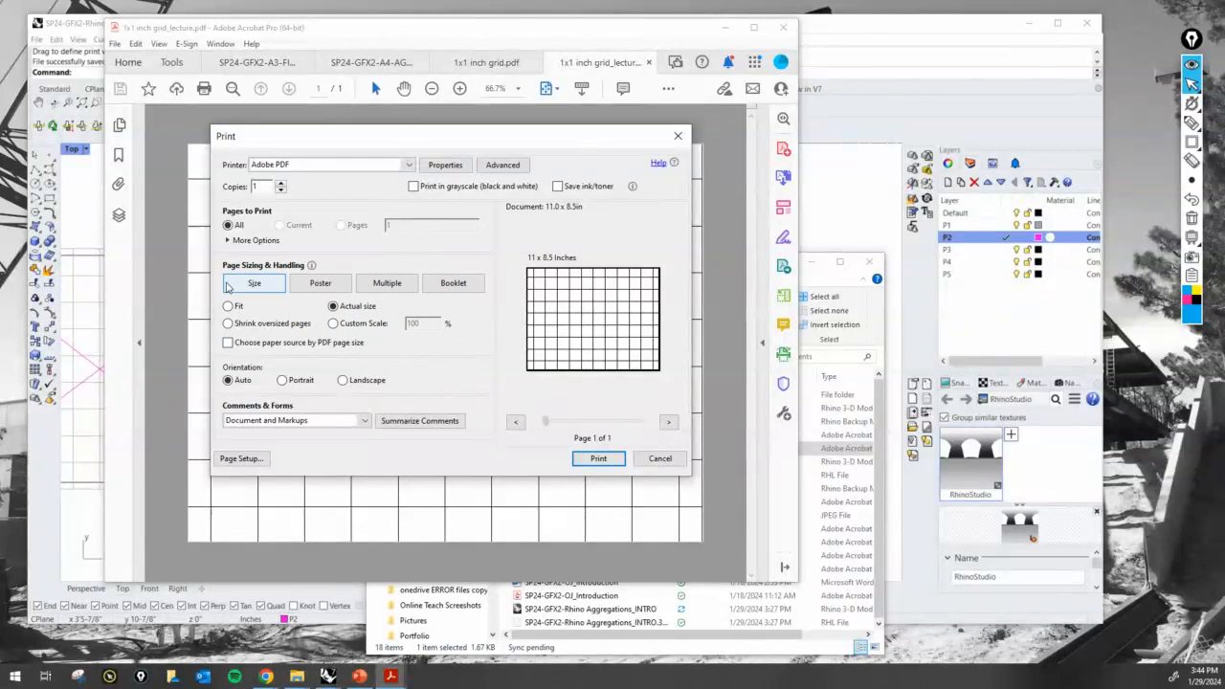
Mark up the print settings in pink ink, crossing out Fit and Shrink oversized pages and circling the custom scale percentage
left_click(1185, 298)
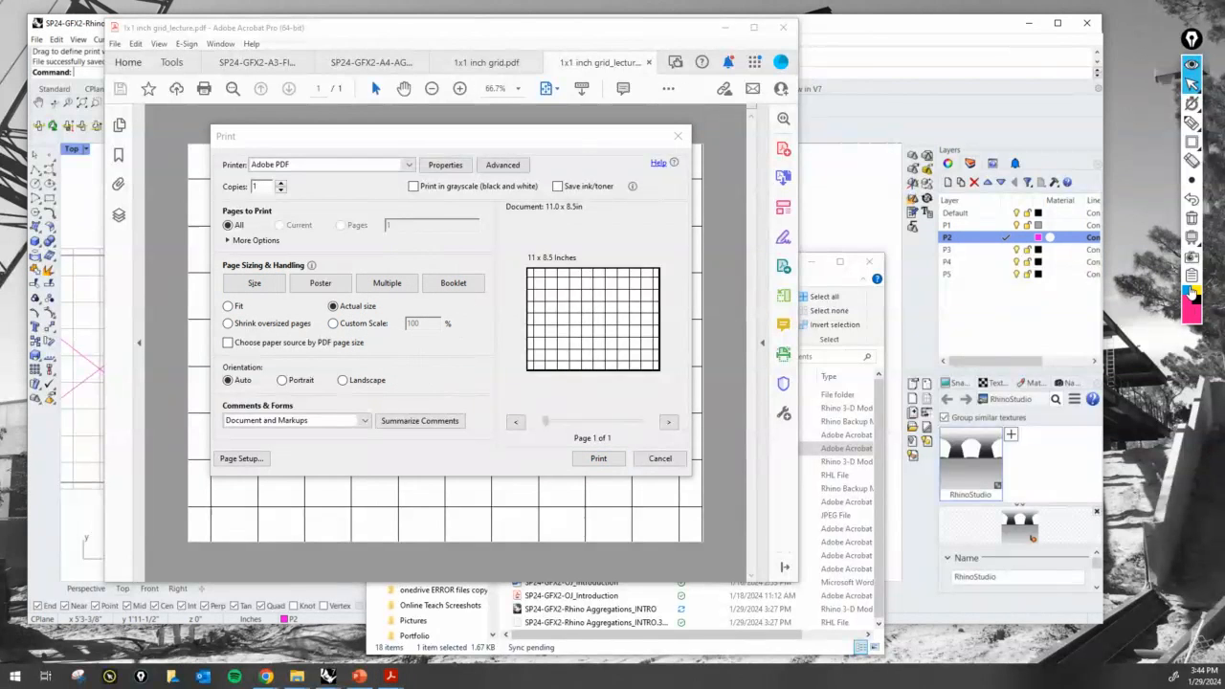
left_click(1191, 123)
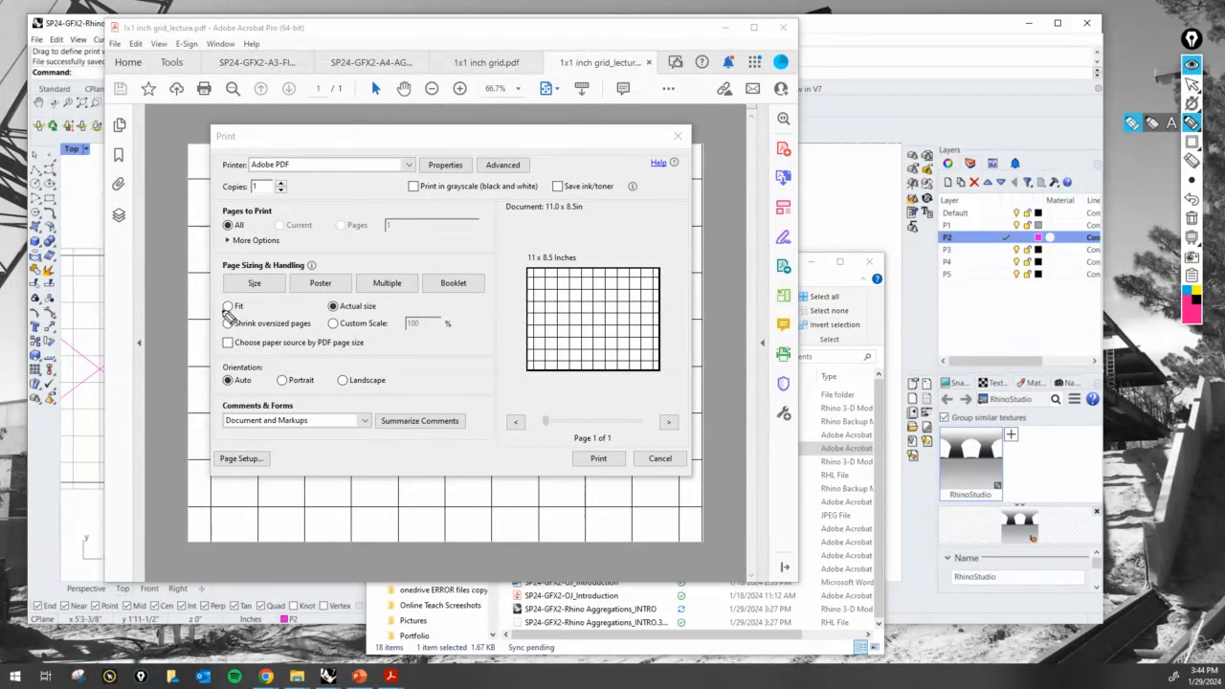
mouse_move(222, 294)
left_mouse_down()
mouse_move(241, 314)
mouse_move(222, 313)
mouse_move(239, 332)
mouse_move(223, 332)
left_mouse_up()
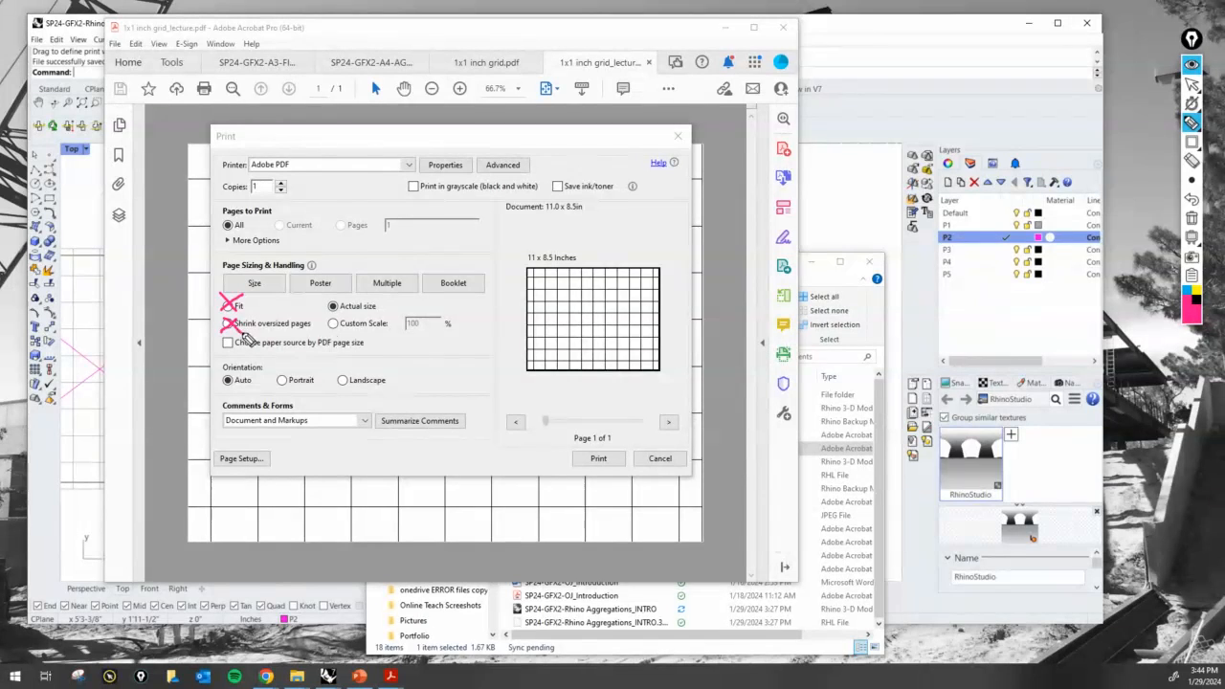
mouse_move(448, 318)
left_mouse_down()
mouse_move(395, 329)
mouse_move(435, 347)
mouse_move(461, 317)
left_mouse_up()
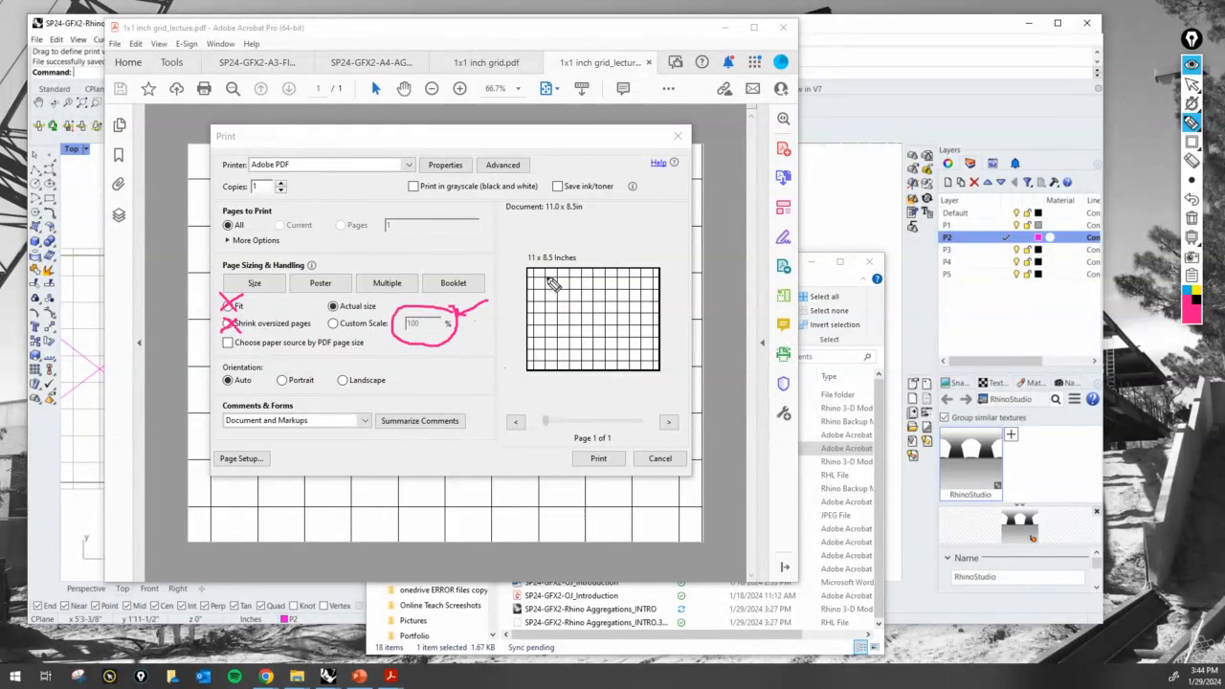
Annotate a grid cell in the print preview as 1x1", circle the scale percentage again and clear all the pen marks
left_click_drag(598, 255, 597, 291)
mouse_move(615, 235)
left_mouse_down()
mouse_move(641, 251)
mouse_move(646, 229)
left_mouse_up()
left_click_drag(651, 221, 649, 228)
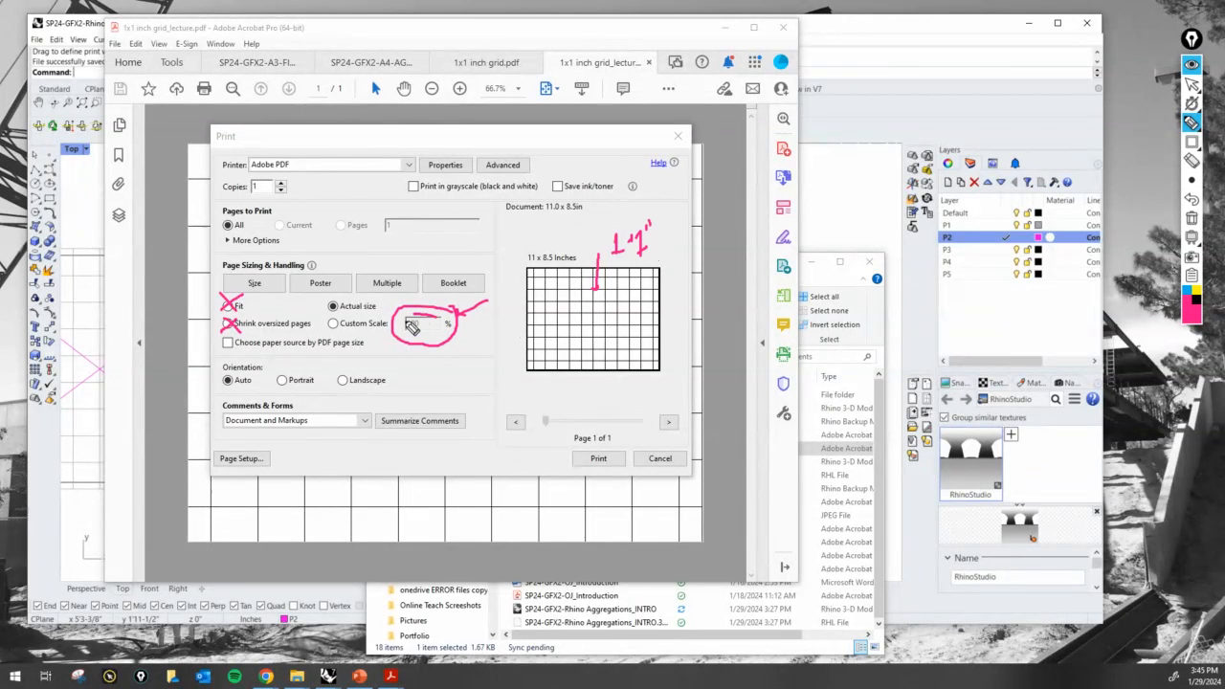
mouse_move(408, 327)
left_mouse_down()
mouse_move(480, 314)
mouse_move(403, 316)
mouse_move(410, 331)
left_mouse_up()
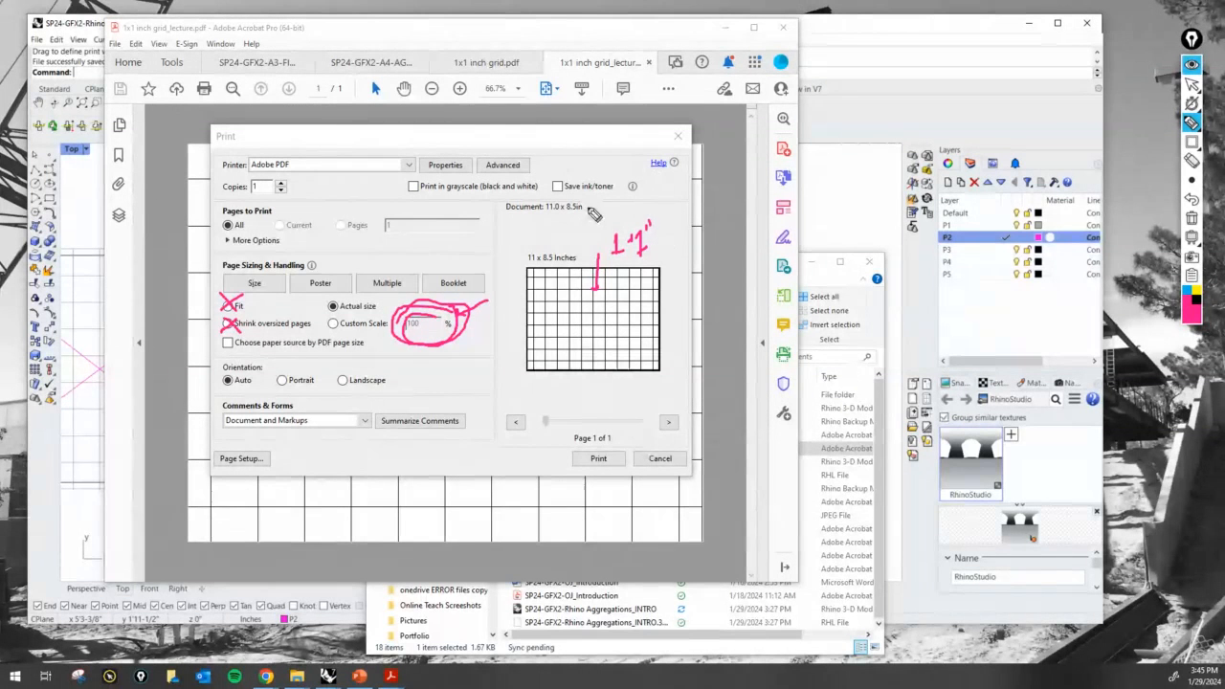
left_click(1192, 218)
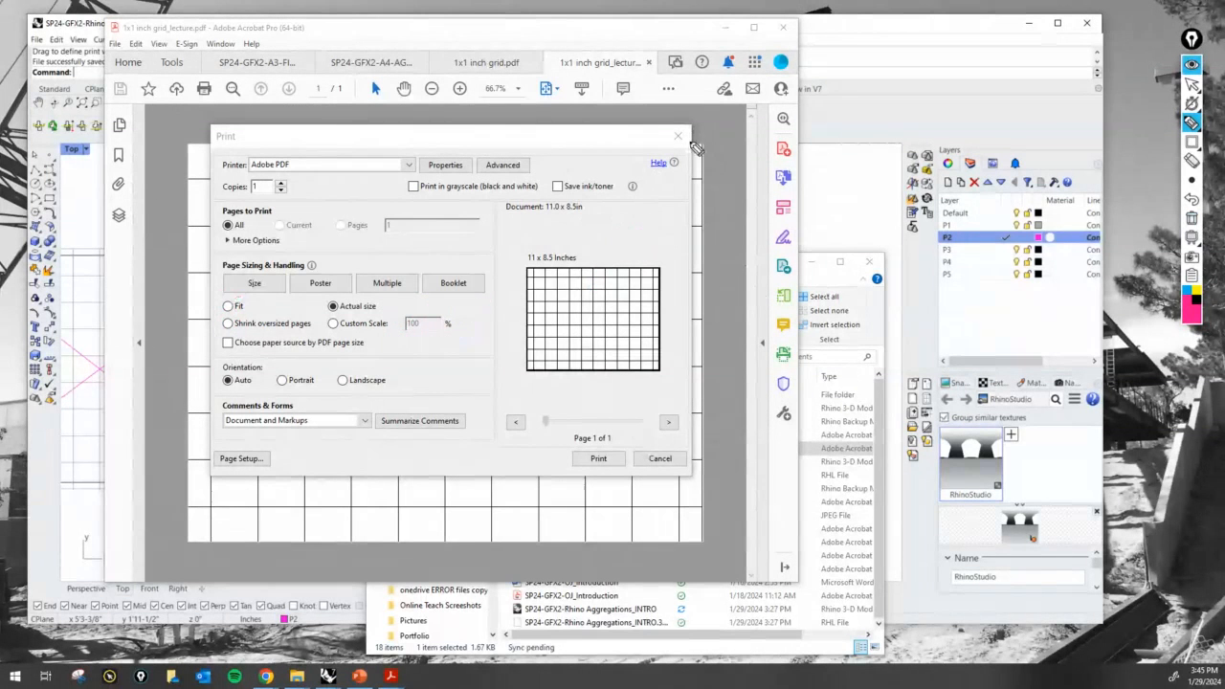
left_click(1191, 84)
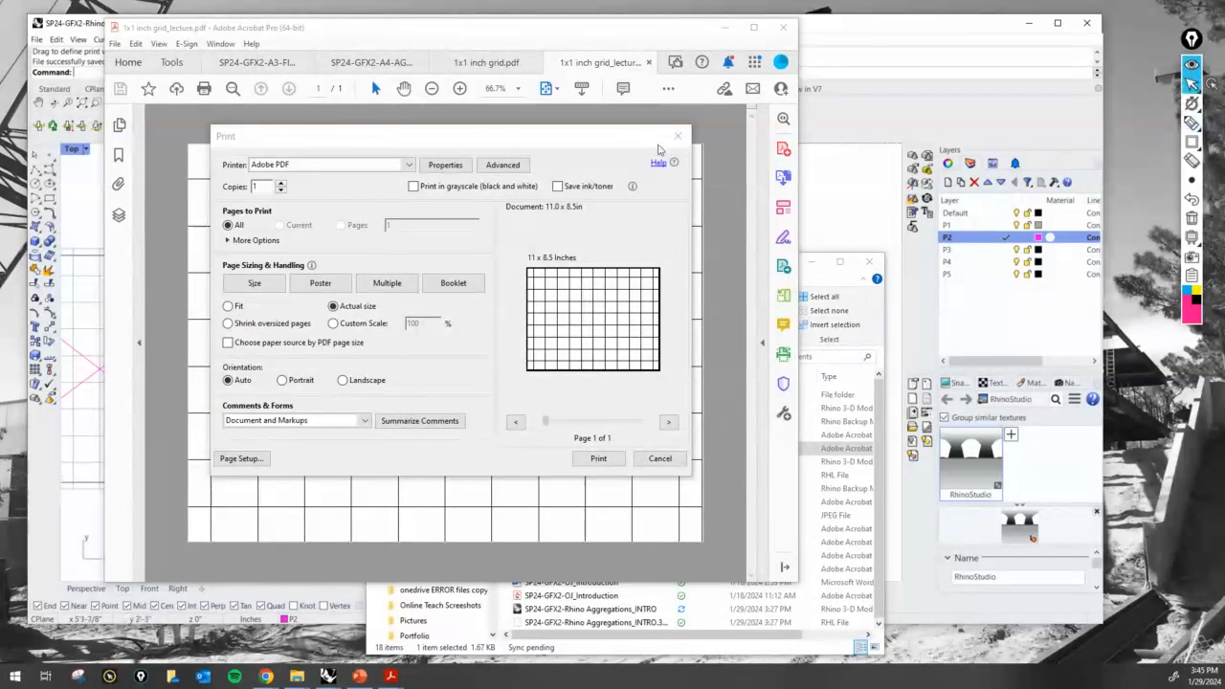
Cancel the grid PDF's print settings and minimize Acrobat and the 2. Assignments folder to return to the Rhino drawing
left_click(660, 459)
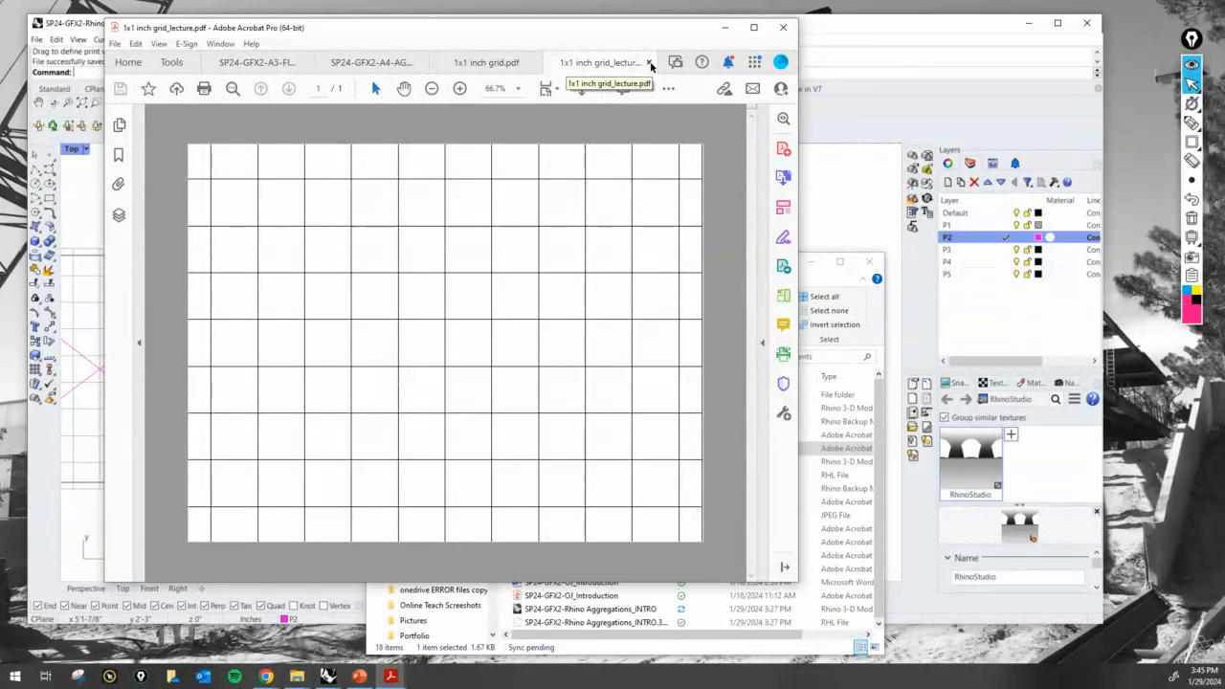
left_click(726, 27)
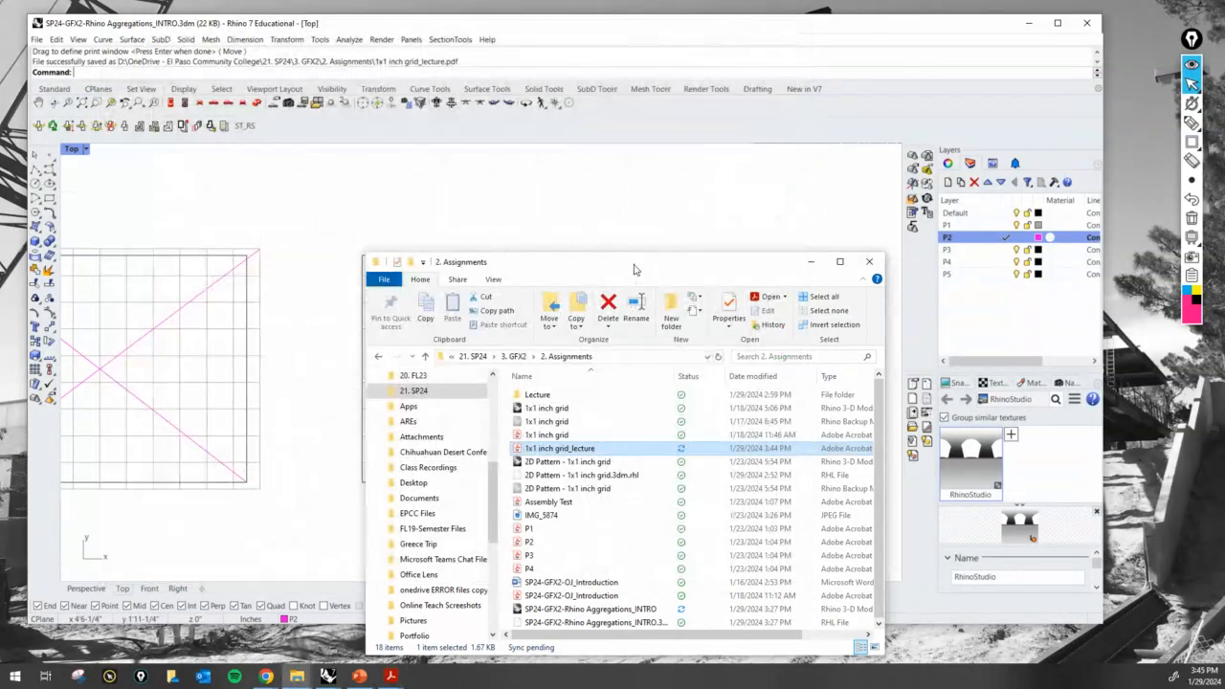
left_click_drag(634, 265, 667, 248)
left_click(843, 241)
scroll(605, 265, "down", 3)
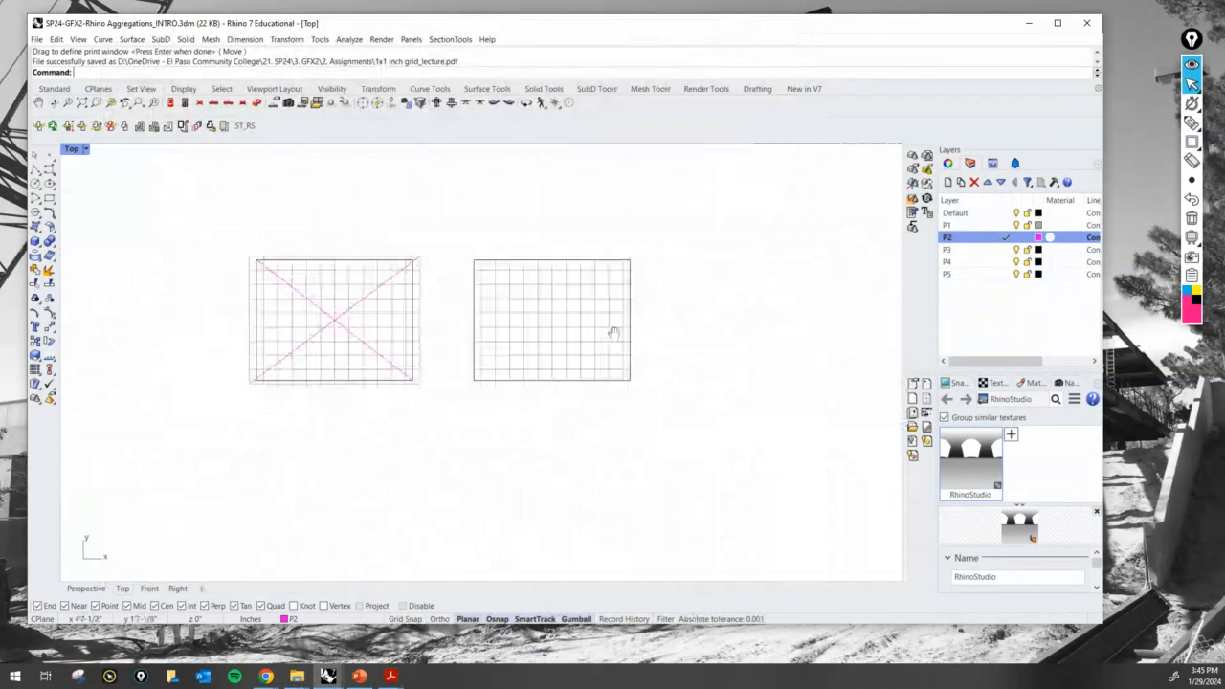
right_click_drag(613, 331, 578, 354)
scroll(441, 354, "up", 2)
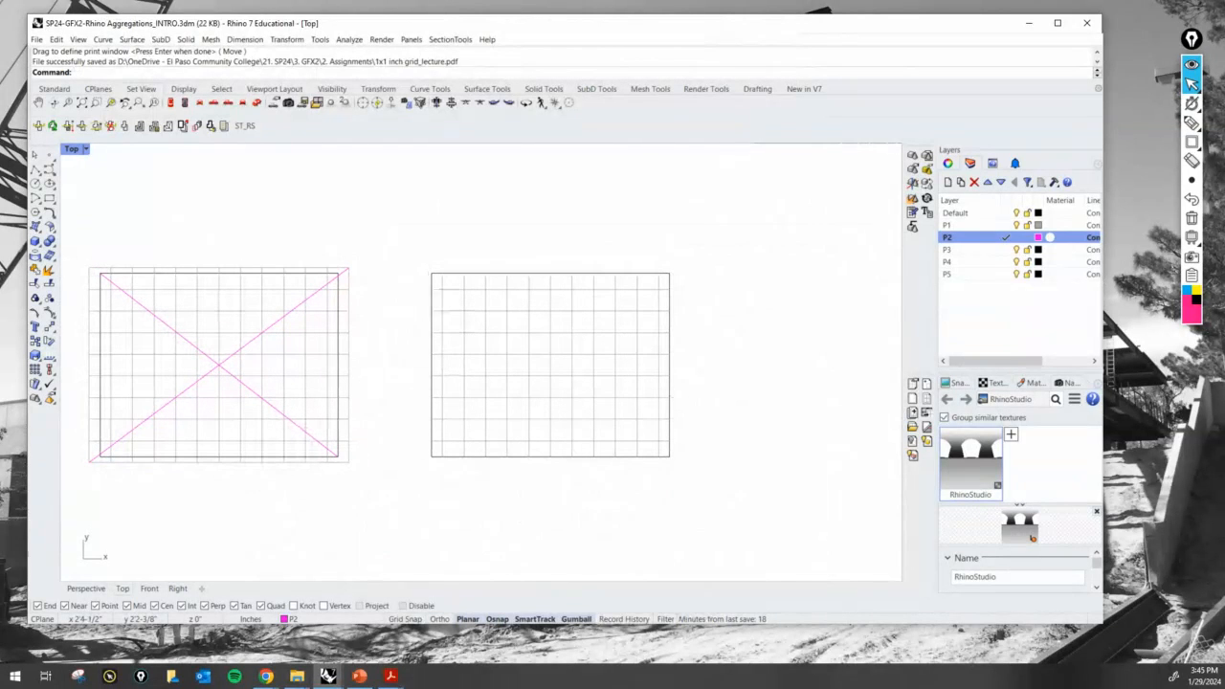
right_click_drag(604, 355, 539, 358)
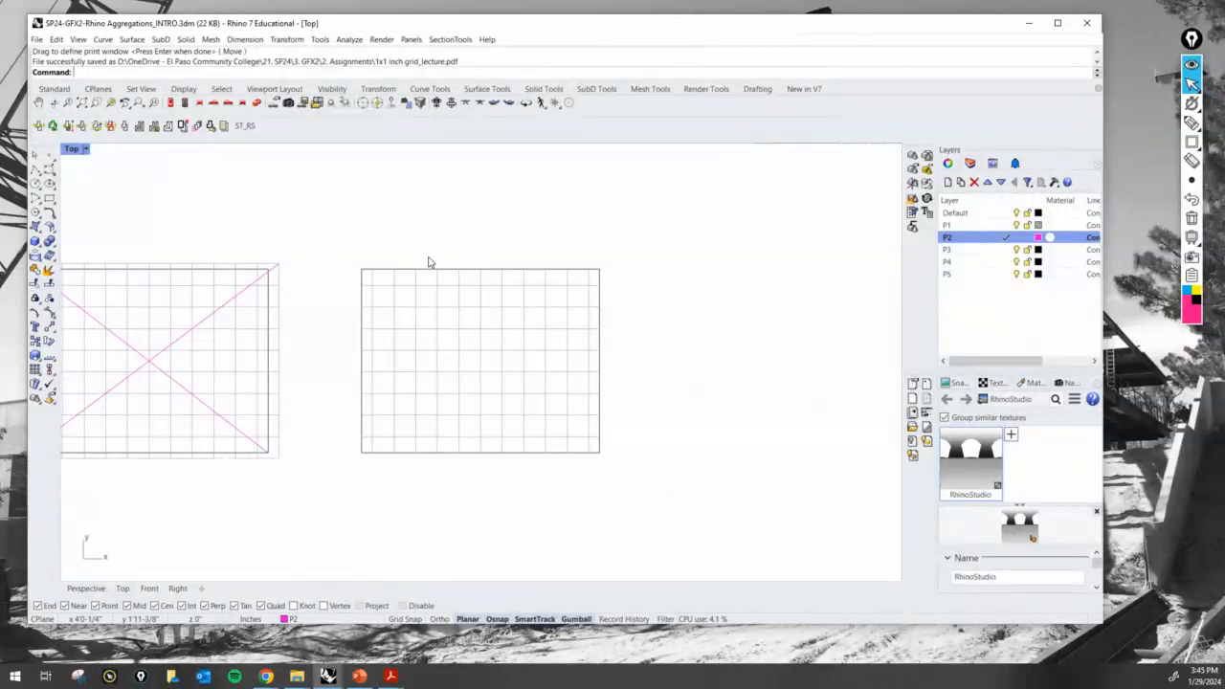
right_click_drag(494, 279, 681, 293)
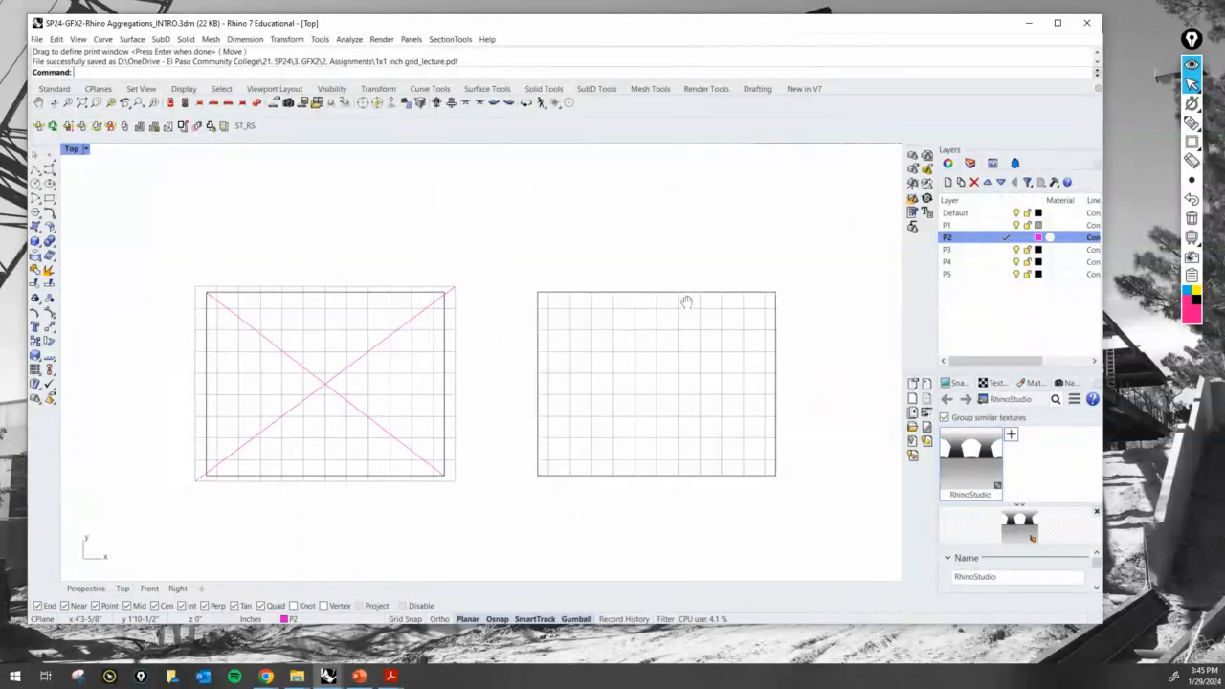